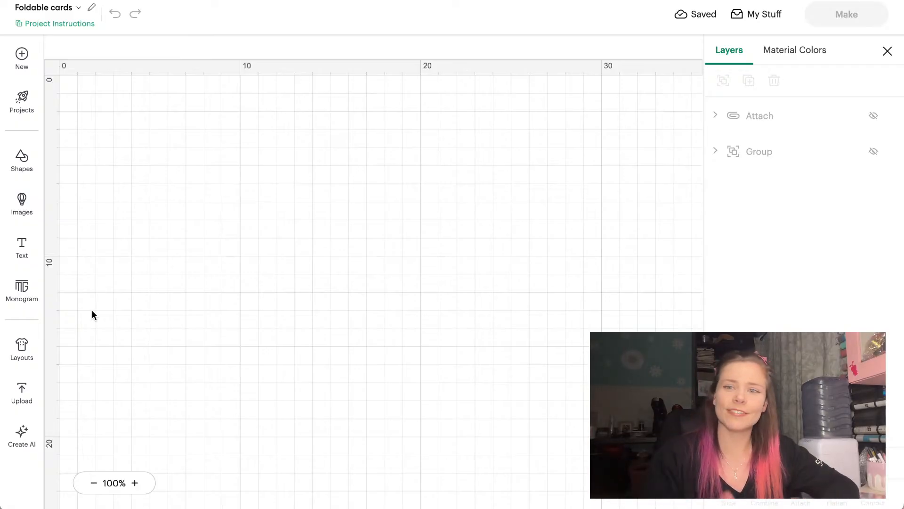
Show the purple and pink cupcake card layers and arrange both cards on the canvas
{"action": "left_click", "coordinate": [872, 116]}
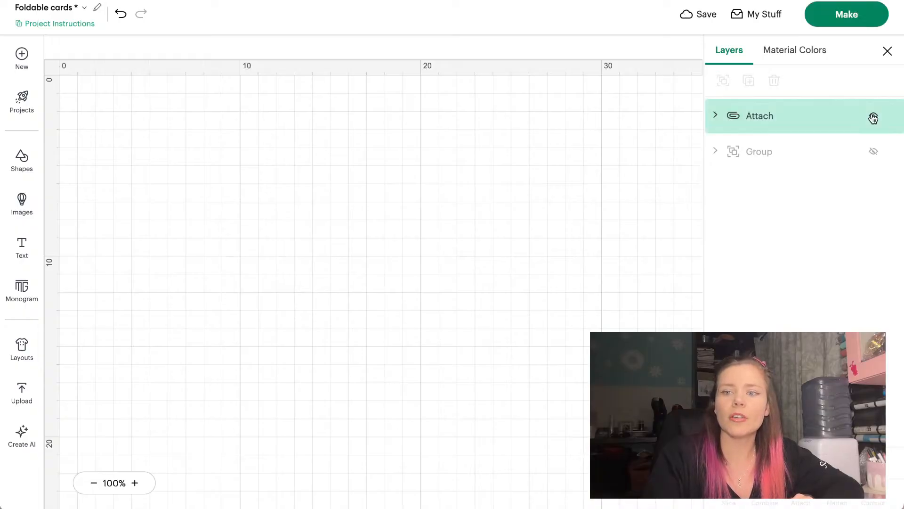
{"action": "left_click", "coordinate": [870, 150]}
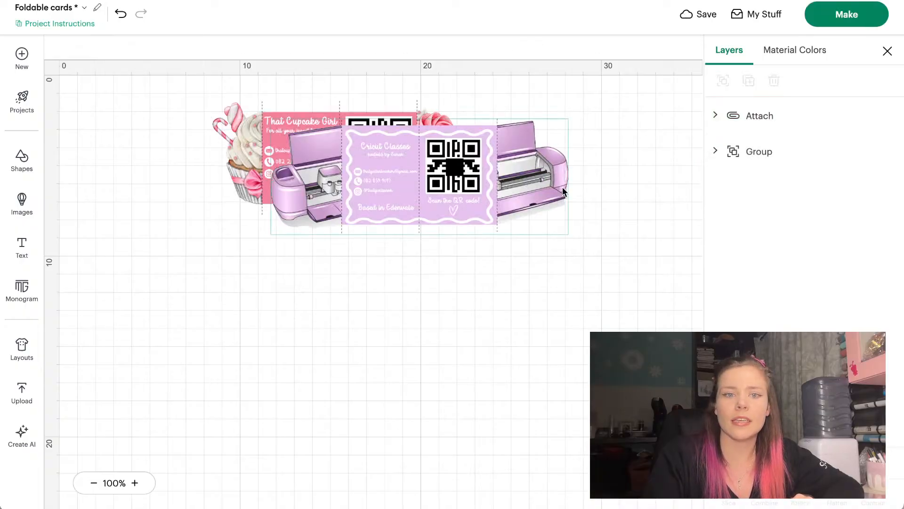
{"action": "left_click_drag", "start_coordinate": [563, 187], "coordinate": [415, 285]}
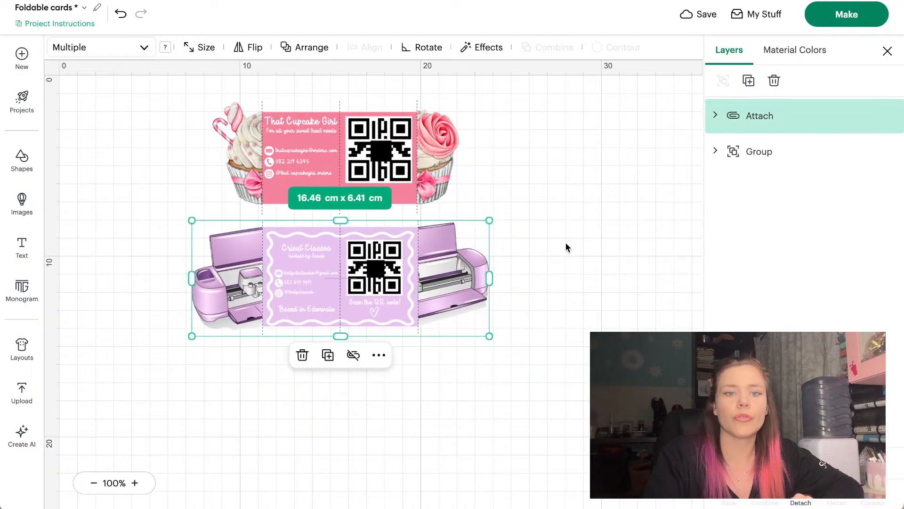
{"action": "left_click", "coordinate": [540, 318]}
{"action": "left_click_drag", "start_coordinate": [558, 330], "coordinate": [379, 117]}
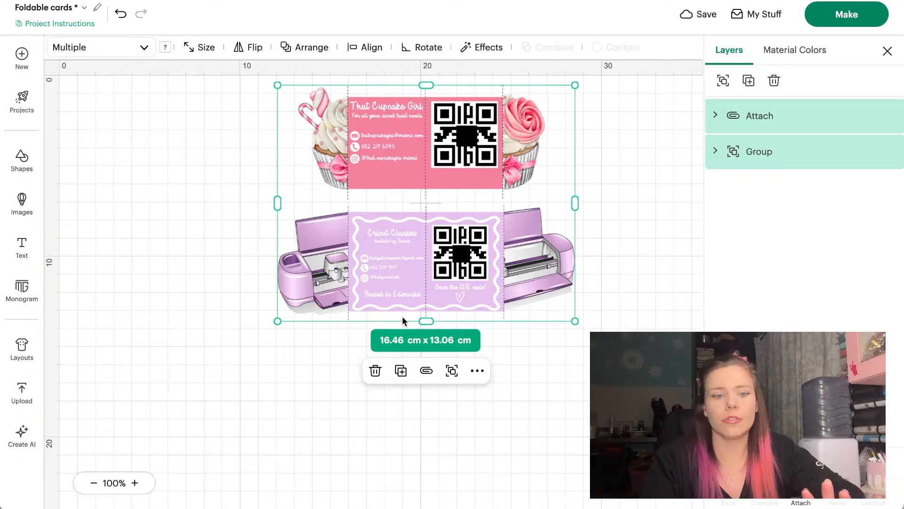
Hide the pink cupcake card and move the purple Cricut Classes card to the canvas top
{"action": "scroll", "coordinate": [402, 320], "scroll_direction": "down", "scroll_amount": 3}
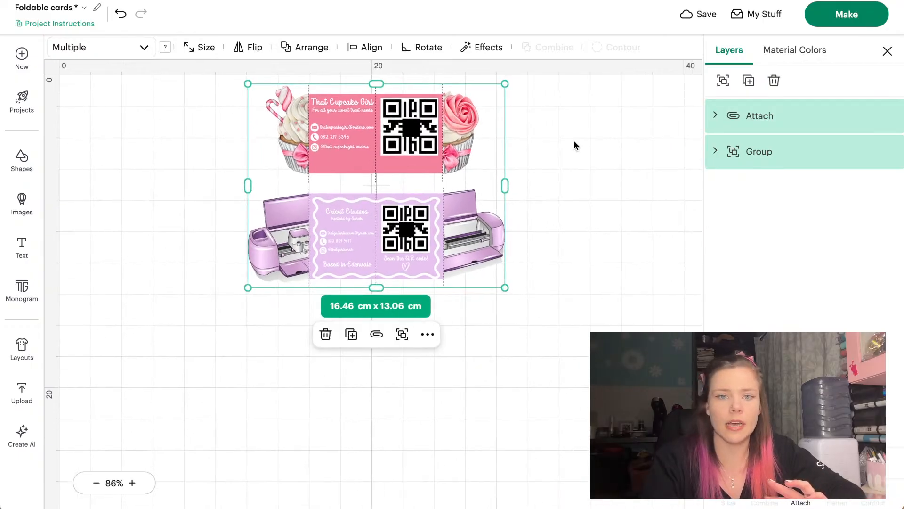
{"action": "left_click_drag", "start_coordinate": [574, 140], "coordinate": [258, 140]}
{"action": "left_click", "coordinate": [874, 151]}
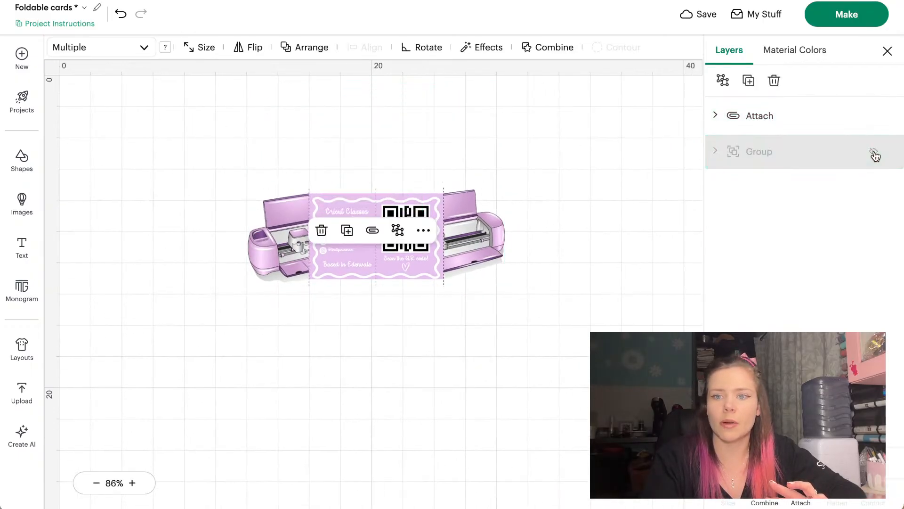
{"action": "left_click_drag", "start_coordinate": [408, 210], "coordinate": [406, 118]}
{"action": "left_click", "coordinate": [586, 141]}
{"action": "scroll", "coordinate": [586, 140], "scroll_direction": "up", "scroll_amount": 4}
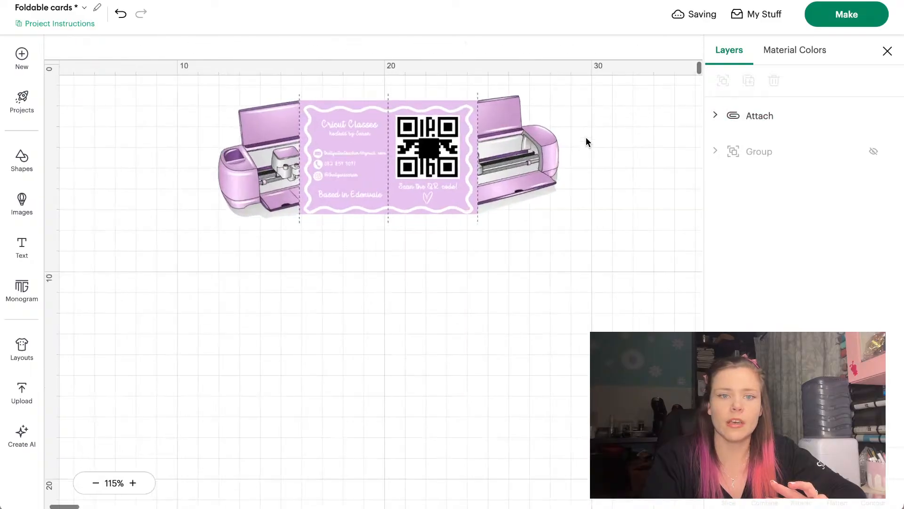
{"action": "scroll", "coordinate": [586, 137], "scroll_direction": "right", "scroll_amount": 5}
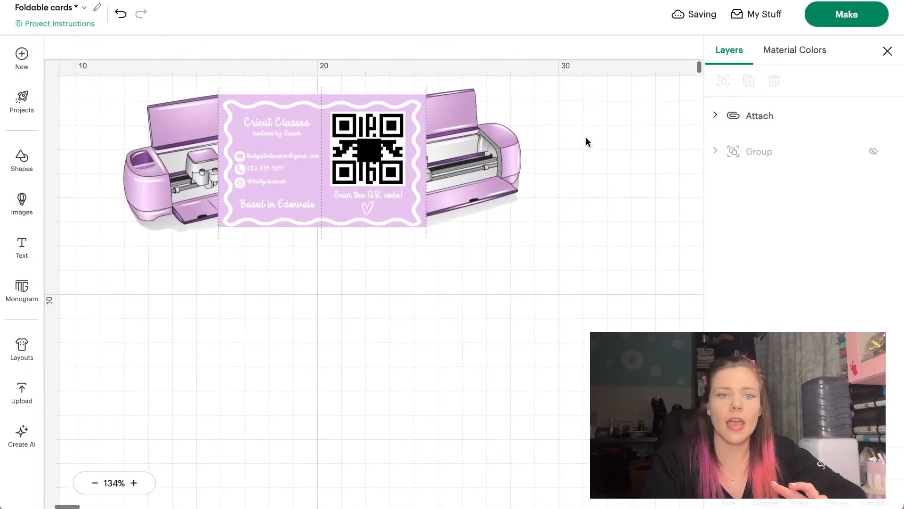
{"action": "scroll", "coordinate": [586, 137], "scroll_direction": "left", "scroll_amount": 3}
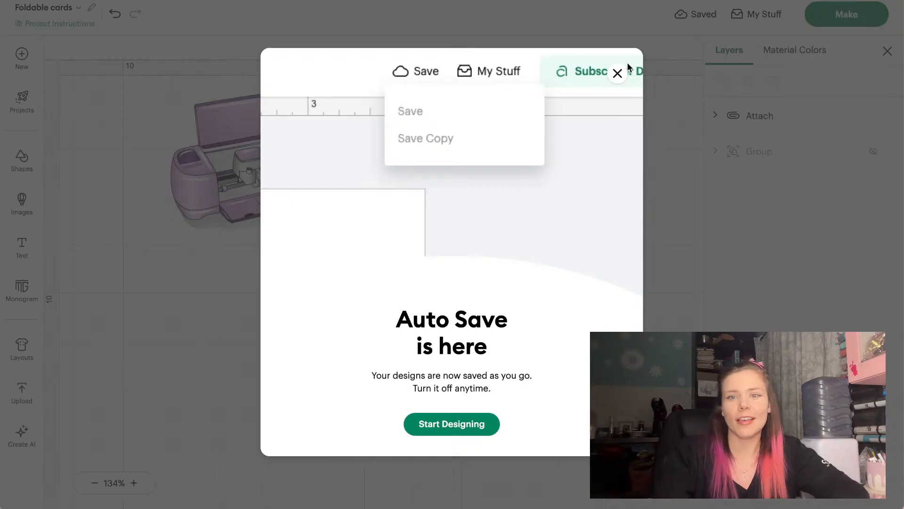
{"action": "left_click", "coordinate": [617, 73]}
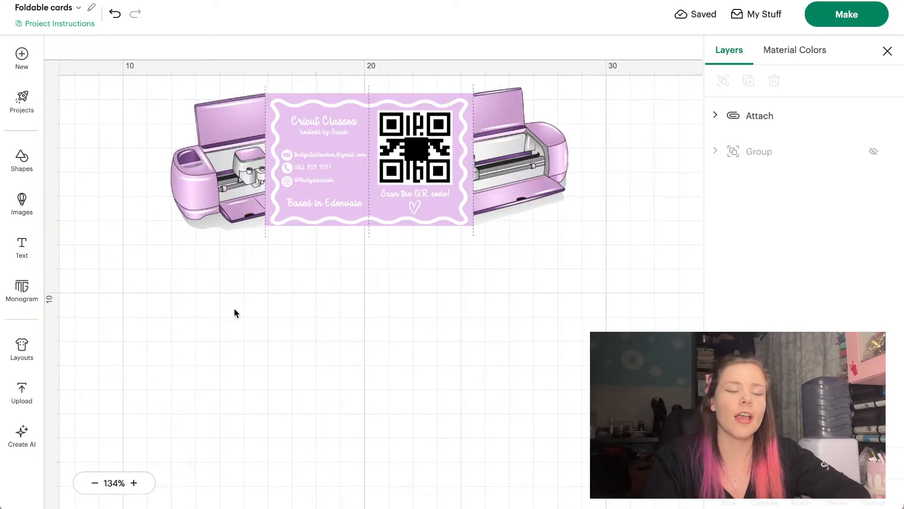
Run the 'camera' image search and filter the results to Print then Cut images only
{"action": "left_click", "coordinate": [23, 204]}
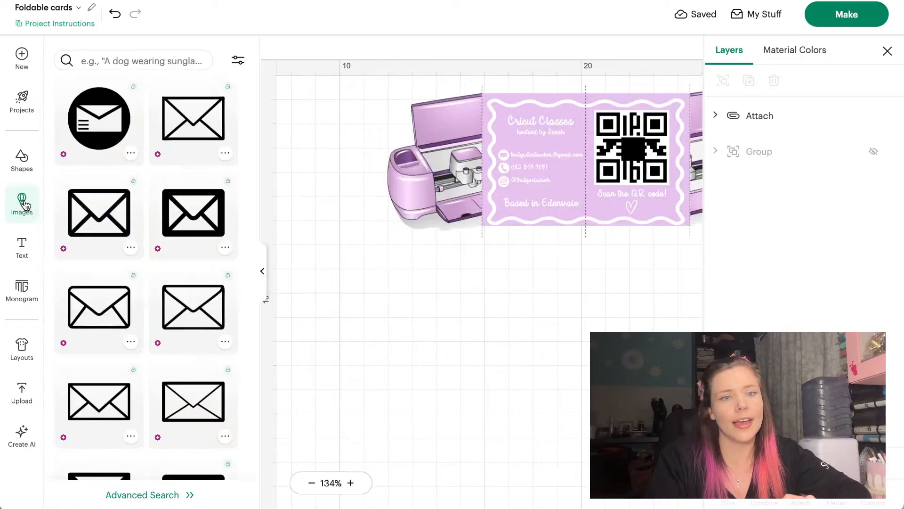
{"action": "left_click", "coordinate": [110, 58]}
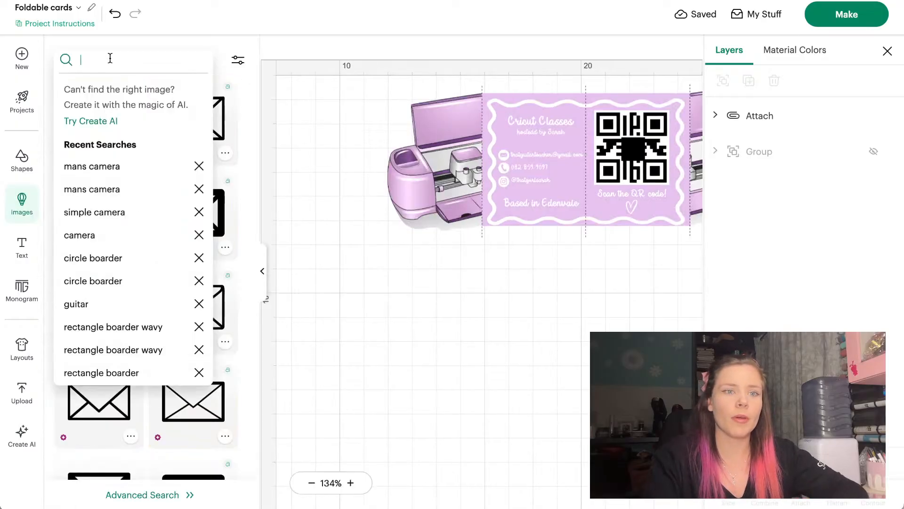
{"action": "left_click", "coordinate": [80, 236]}
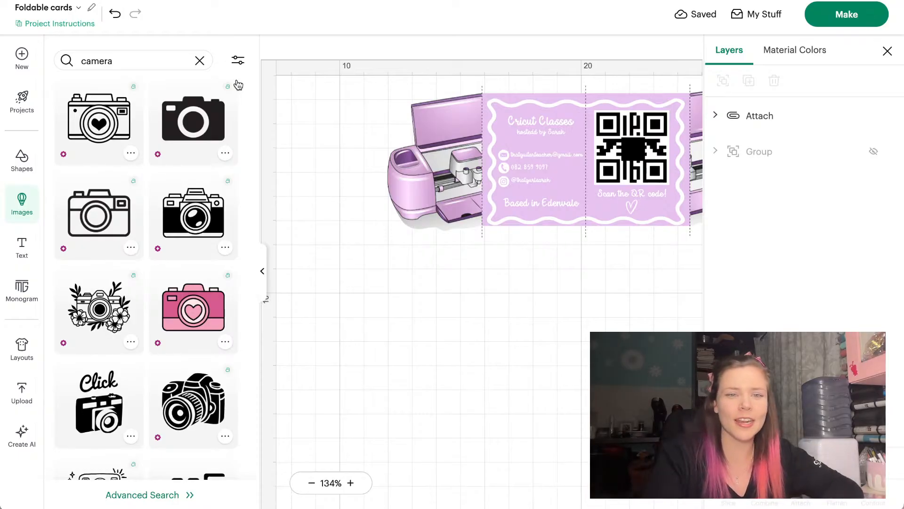
{"action": "left_click", "coordinate": [238, 61]}
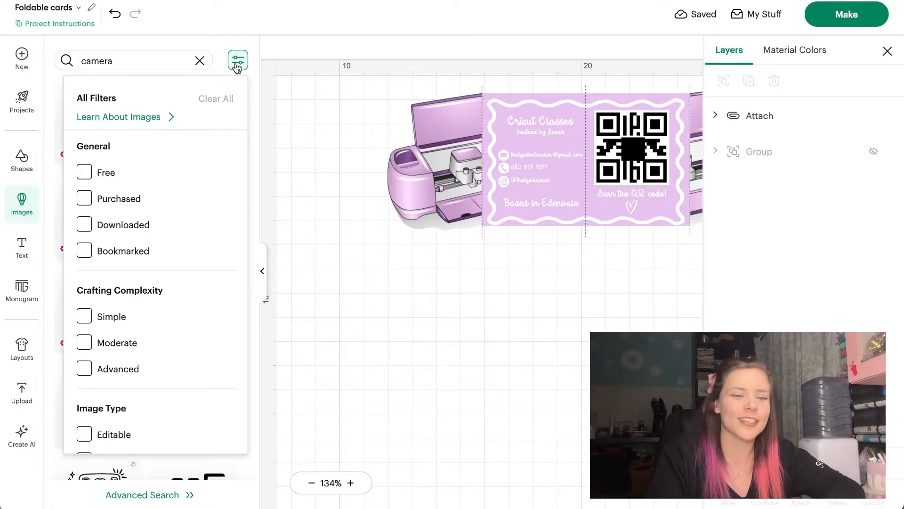
{"action": "left_click", "coordinate": [237, 61]}
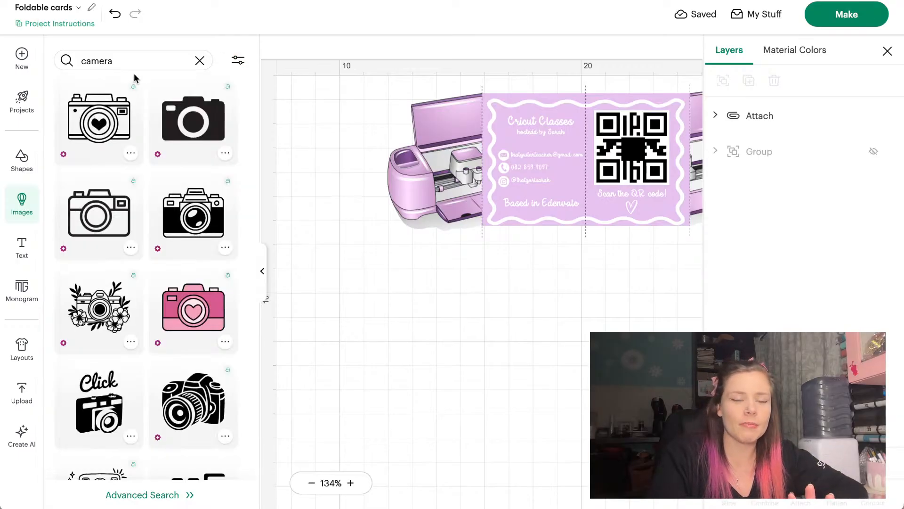
{"action": "left_click", "coordinate": [238, 60]}
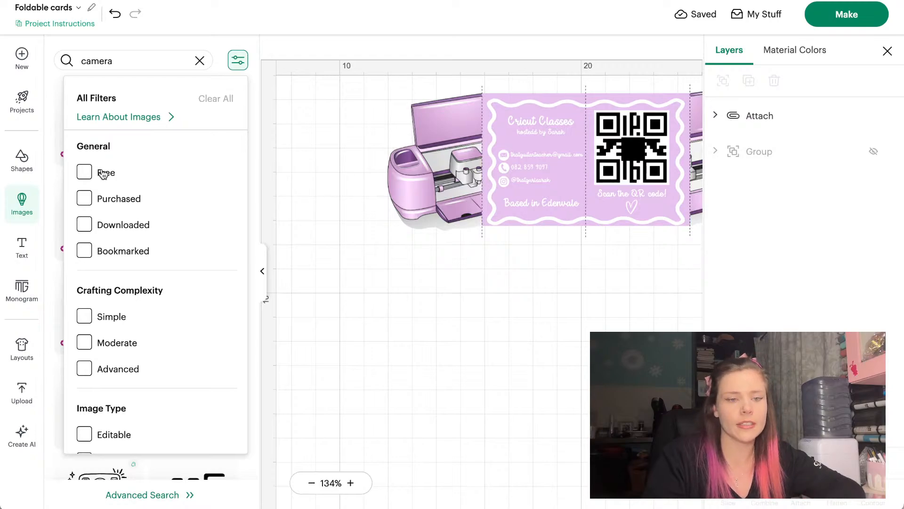
{"action": "scroll", "coordinate": [104, 173], "scroll_direction": "down", "scroll_amount": 5}
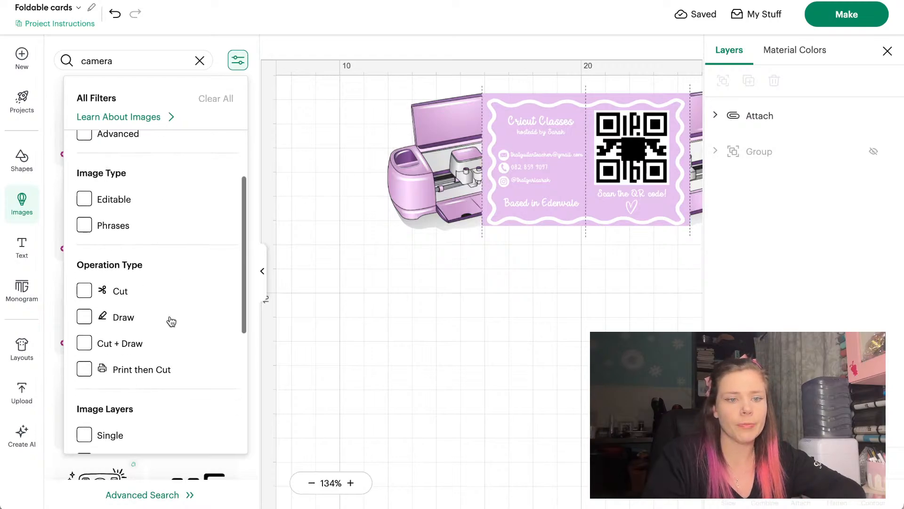
{"action": "left_click", "coordinate": [137, 370]}
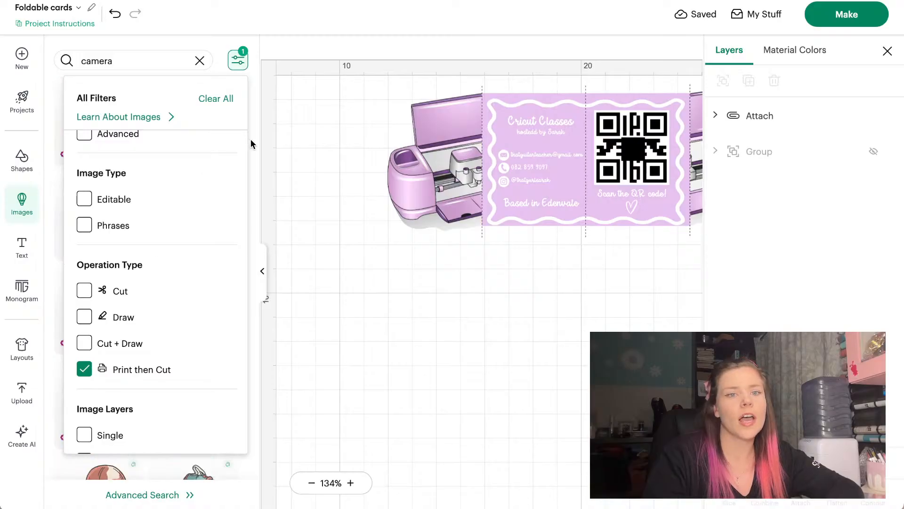
{"action": "left_click", "coordinate": [250, 139]}
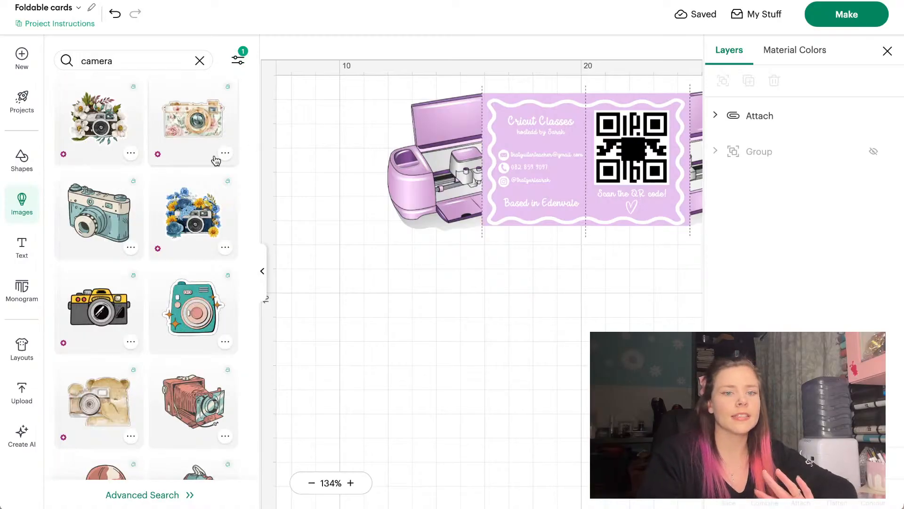
Scroll through the long list of Print then Cut camera images to browse the options
{"action": "scroll", "coordinate": [216, 160], "scroll_direction": "down", "scroll_amount": 5}
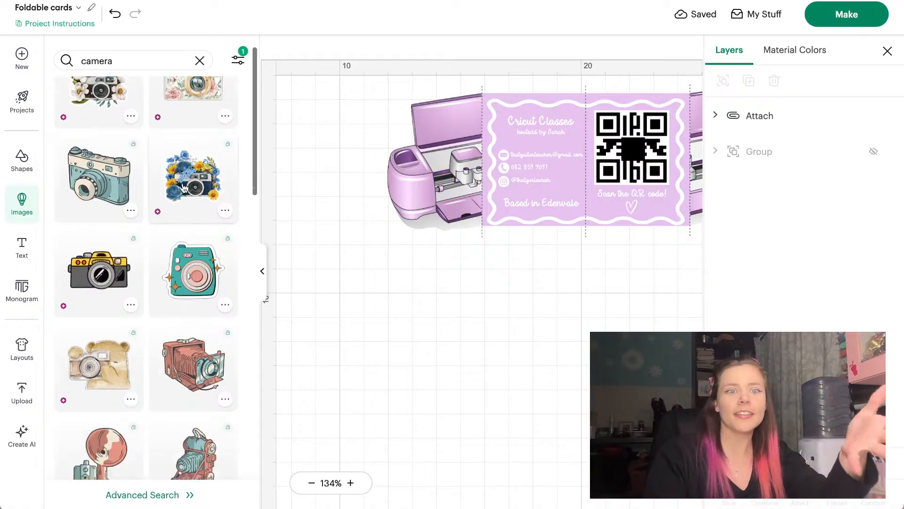
{"action": "scroll", "coordinate": [184, 188], "scroll_direction": "down", "scroll_amount": 5}
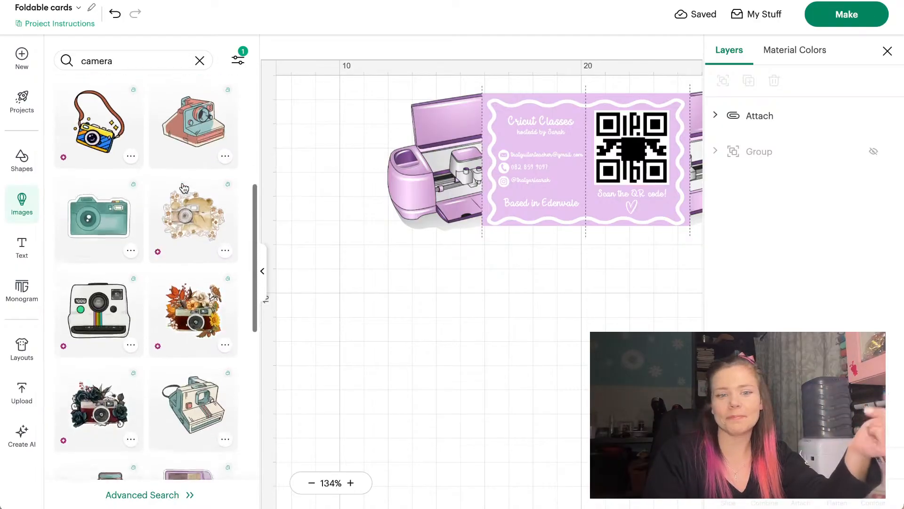
{"action": "scroll", "coordinate": [184, 188], "scroll_direction": "down", "scroll_amount": 6}
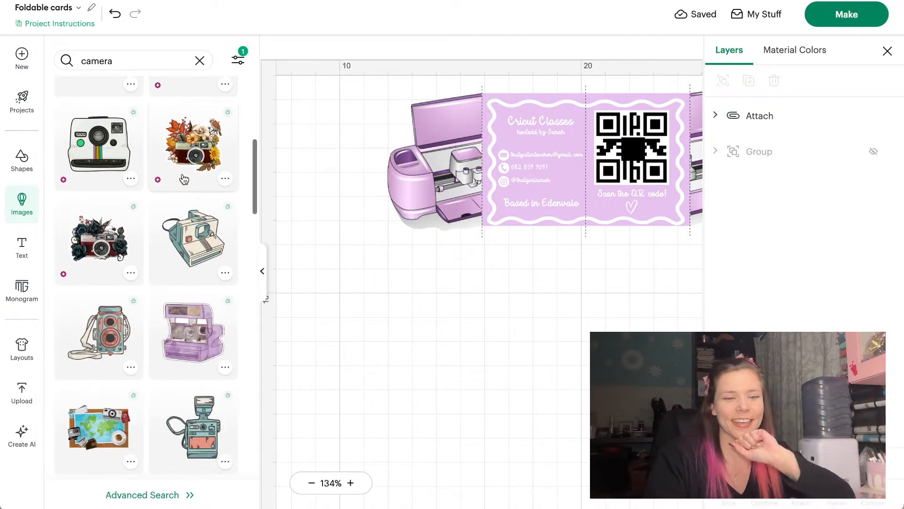
{"action": "scroll", "coordinate": [184, 179], "scroll_direction": "up", "scroll_amount": 15}
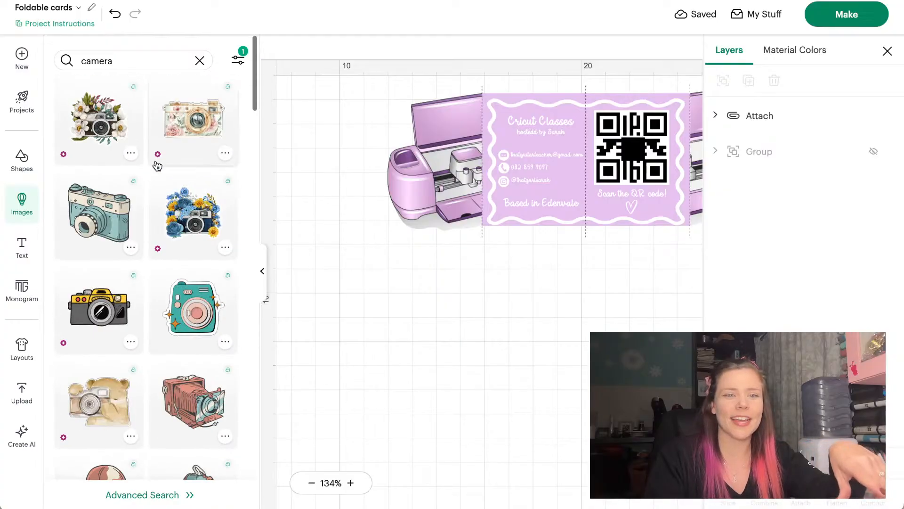
{"action": "scroll", "coordinate": [94, 188], "scroll_direction": "down", "scroll_amount": 10}
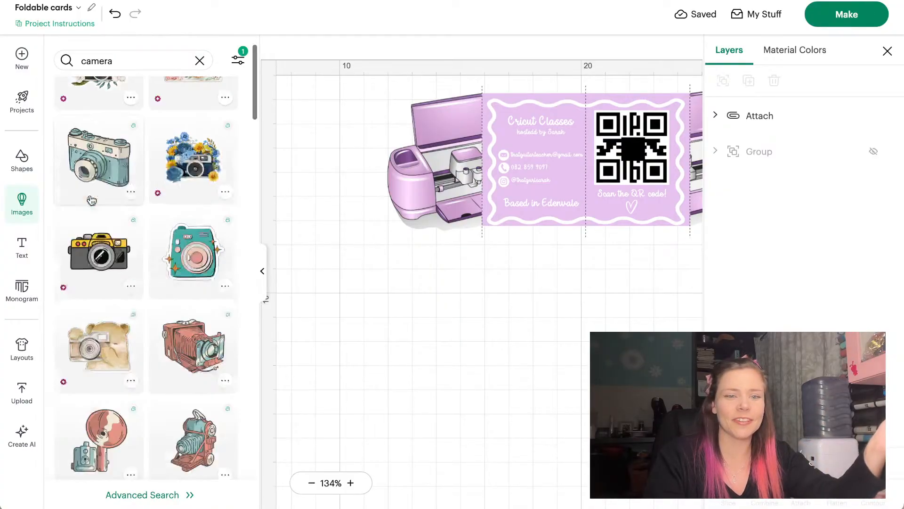
{"action": "scroll", "coordinate": [92, 201], "scroll_direction": "down", "scroll_amount": 10}
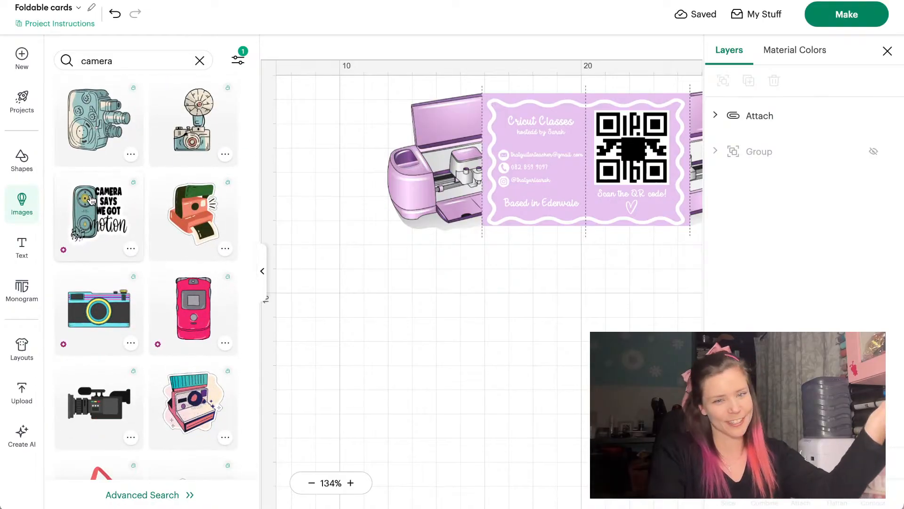
{"action": "scroll", "coordinate": [92, 200], "scroll_direction": "down", "scroll_amount": 3}
{"action": "scroll", "coordinate": [92, 200], "scroll_direction": "down", "scroll_amount": 3}
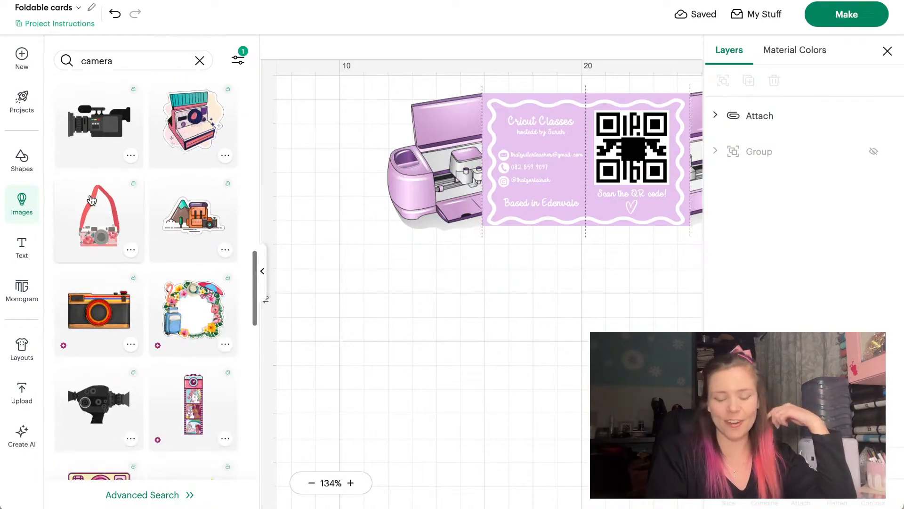
{"action": "scroll", "coordinate": [92, 200], "scroll_direction": "down", "scroll_amount": 9}
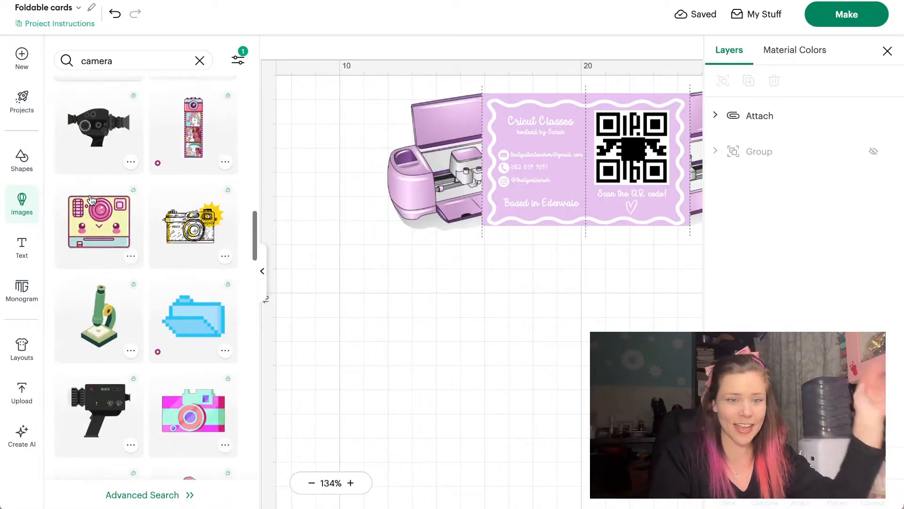
{"action": "scroll", "coordinate": [92, 200], "scroll_direction": "down", "scroll_amount": 5}
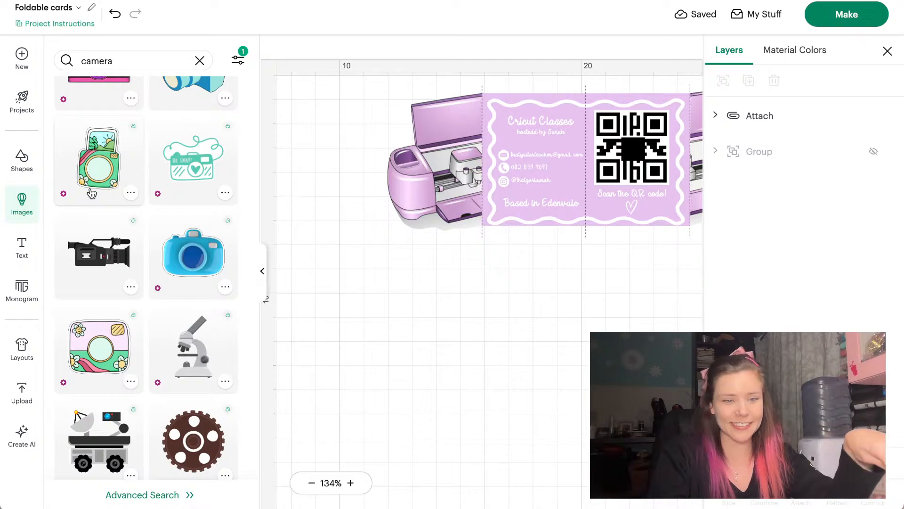
{"action": "scroll", "coordinate": [91, 193], "scroll_direction": "down", "scroll_amount": 6}
{"action": "scroll", "coordinate": [92, 193], "scroll_direction": "down", "scroll_amount": 10}
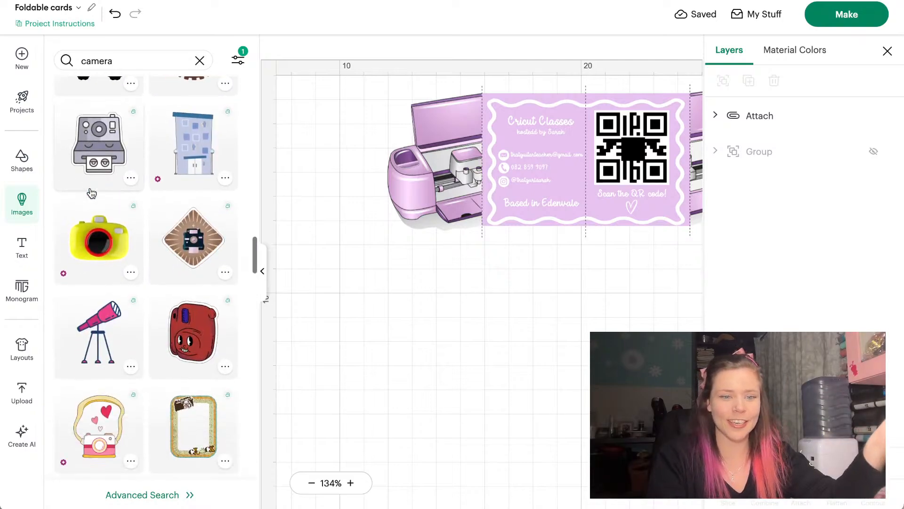
{"action": "scroll", "coordinate": [91, 191], "scroll_direction": "down", "scroll_amount": 6}
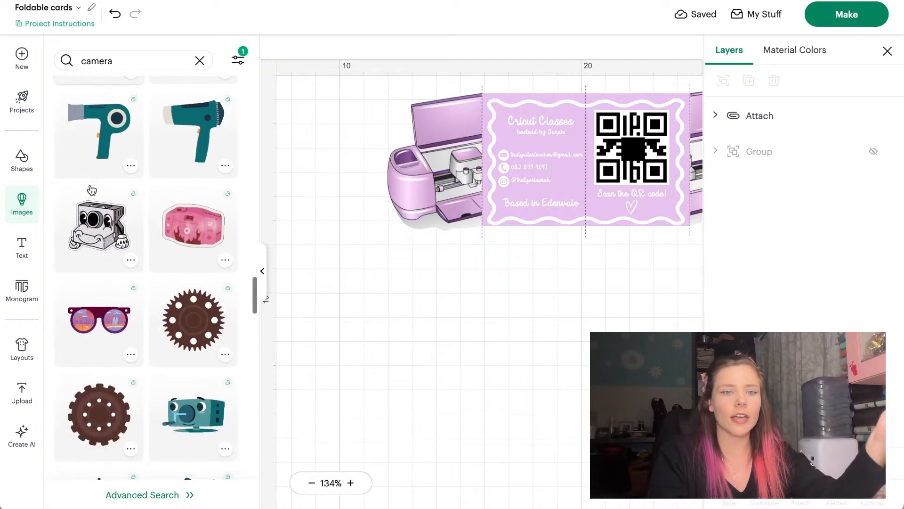
{"action": "scroll", "coordinate": [92, 190], "scroll_direction": "down", "scroll_amount": 10}
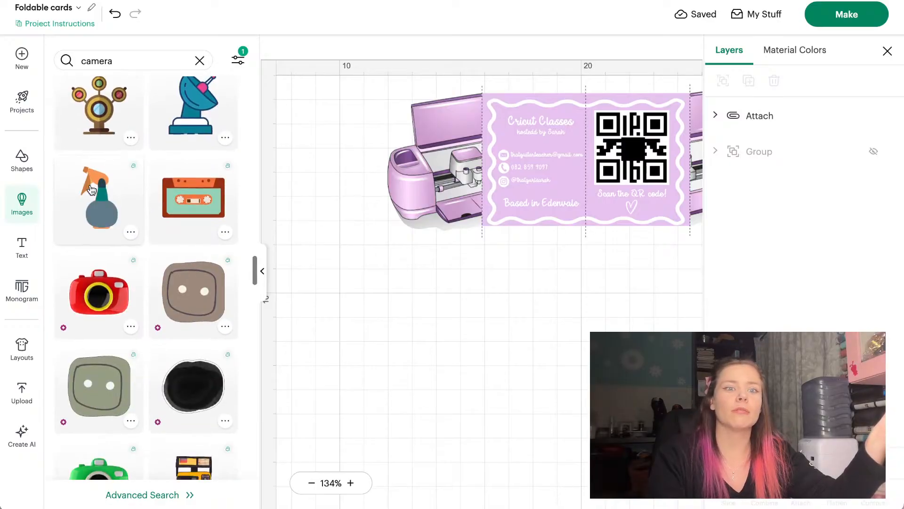
{"action": "scroll", "coordinate": [92, 190], "scroll_direction": "down", "scroll_amount": 10}
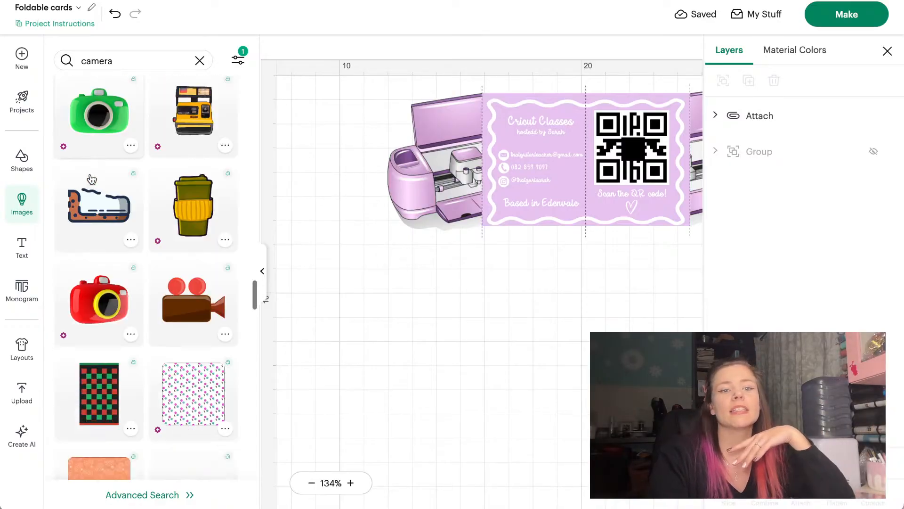
{"action": "scroll", "coordinate": [92, 179], "scroll_direction": "up", "scroll_amount": 15}
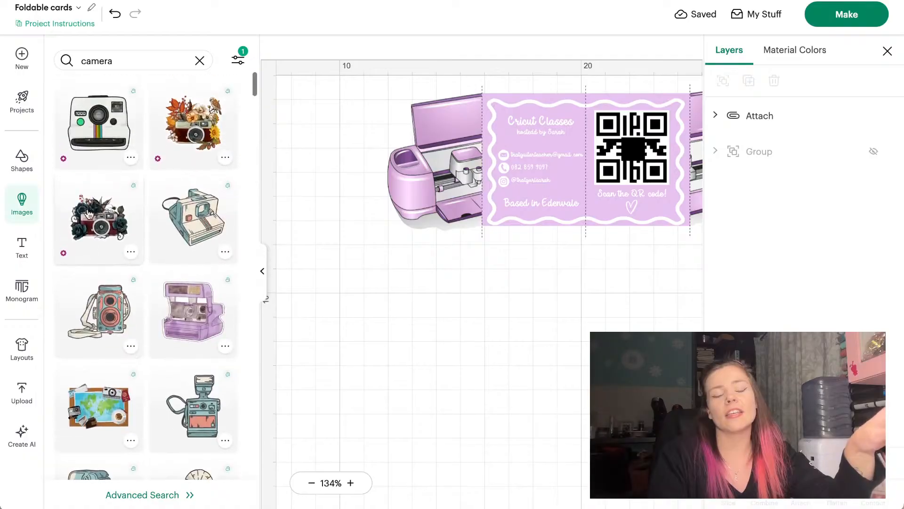
{"action": "scroll", "coordinate": [96, 359], "scroll_direction": "down", "scroll_amount": 10}
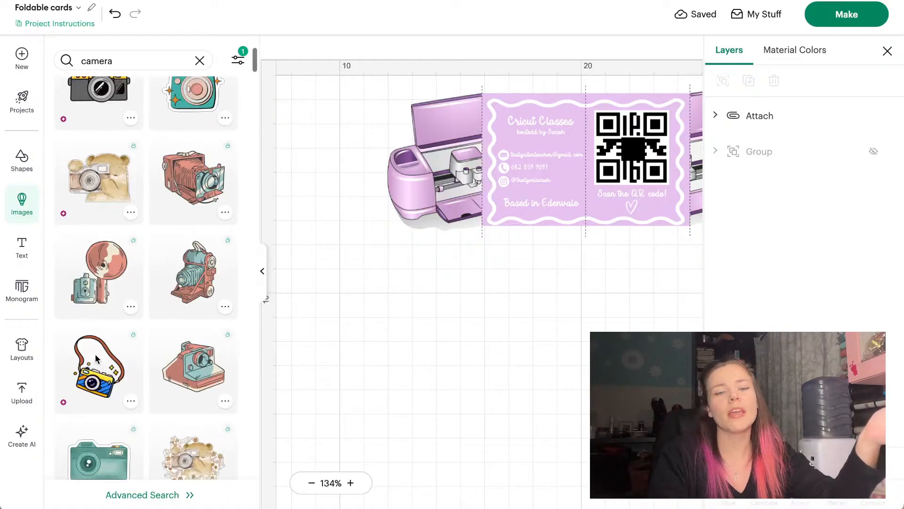
{"action": "scroll", "coordinate": [96, 358], "scroll_direction": "up", "scroll_amount": 5}
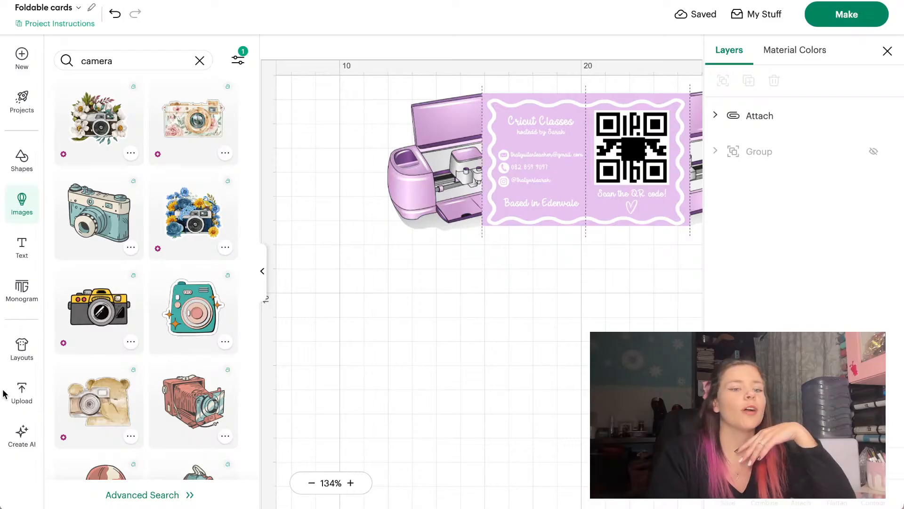
Upload the floral watercolour camera JPG from Downloads and continue to background removal
{"action": "left_click", "coordinate": [19, 394]}
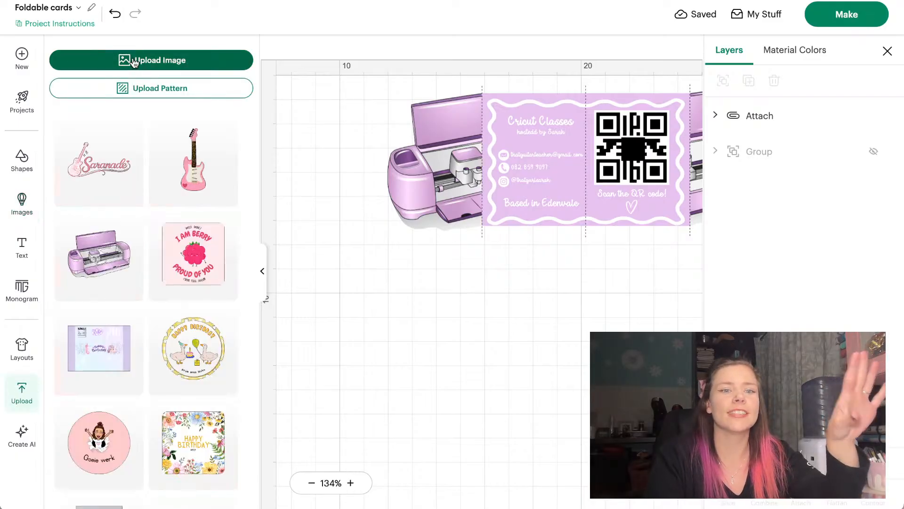
{"action": "left_click", "coordinate": [135, 63]}
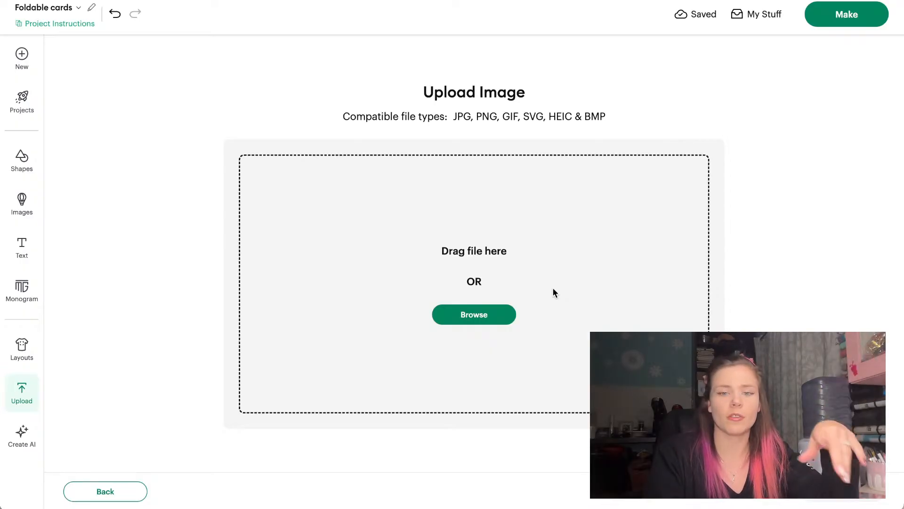
{"action": "left_click", "coordinate": [472, 317]}
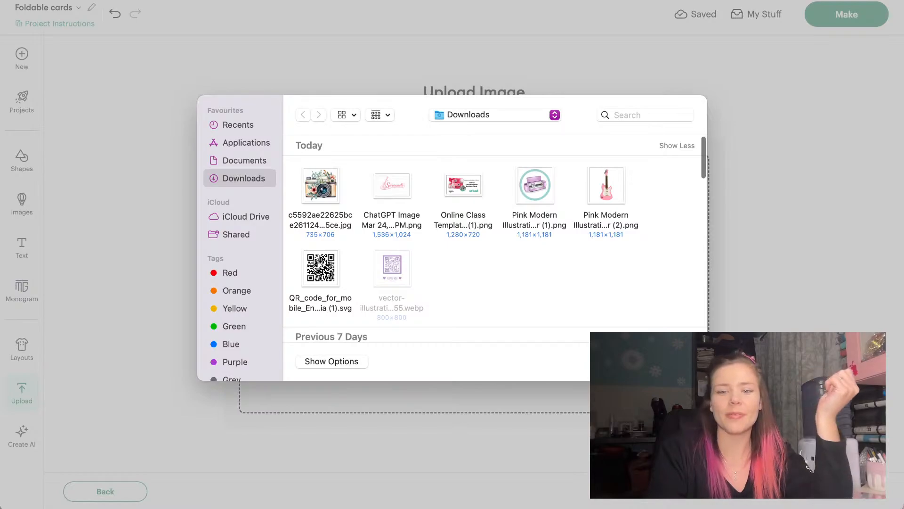
{"action": "key", "text": "Escape"}
{"action": "left_click", "coordinate": [105, 491]}
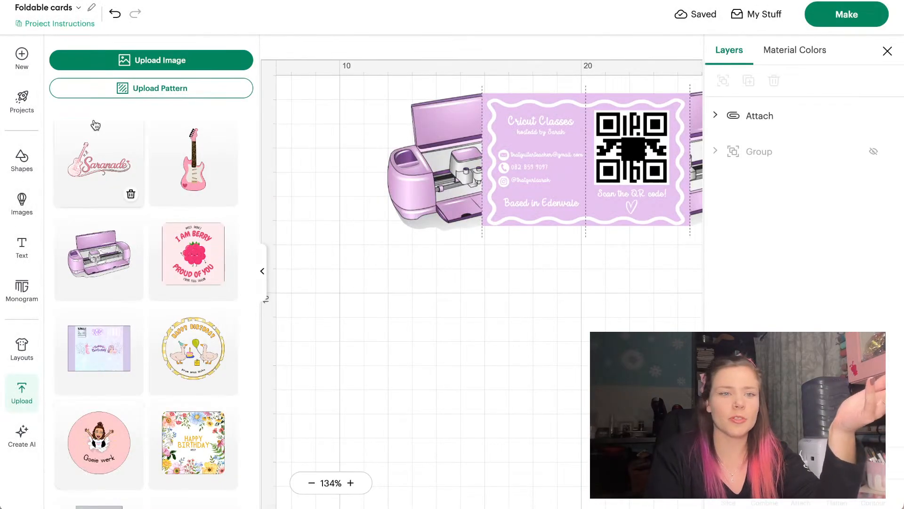
{"action": "left_click", "coordinate": [117, 68]}
{"action": "left_click", "coordinate": [457, 315]}
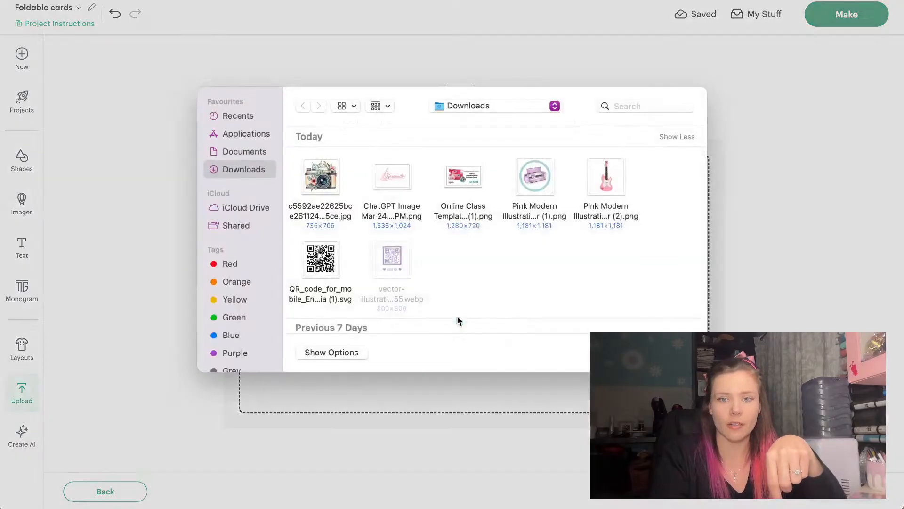
{"action": "left_click", "coordinate": [314, 189]}
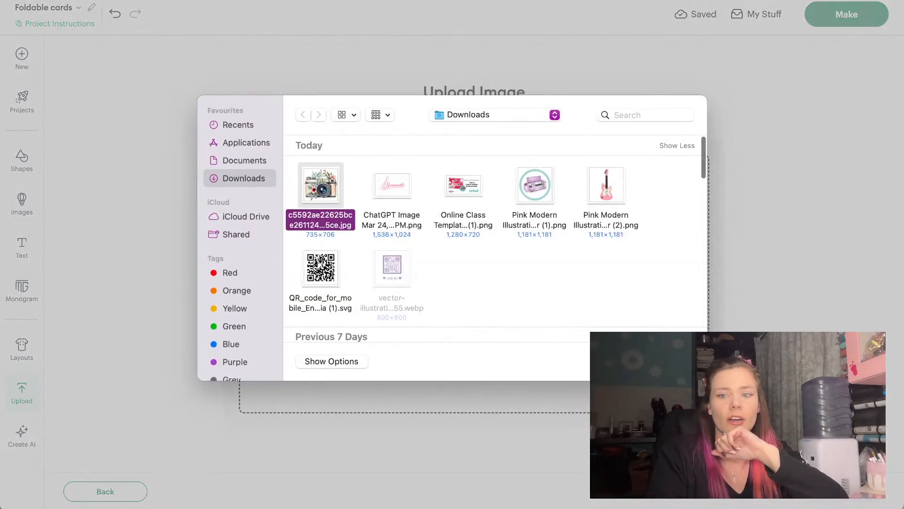
{"action": "left_click", "coordinate": [679, 361]}
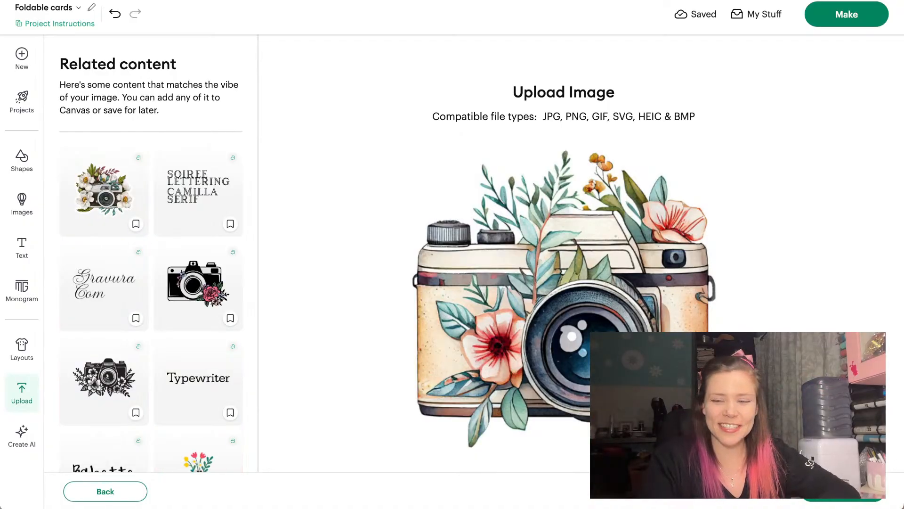
{"action": "left_click", "coordinate": [844, 491]}
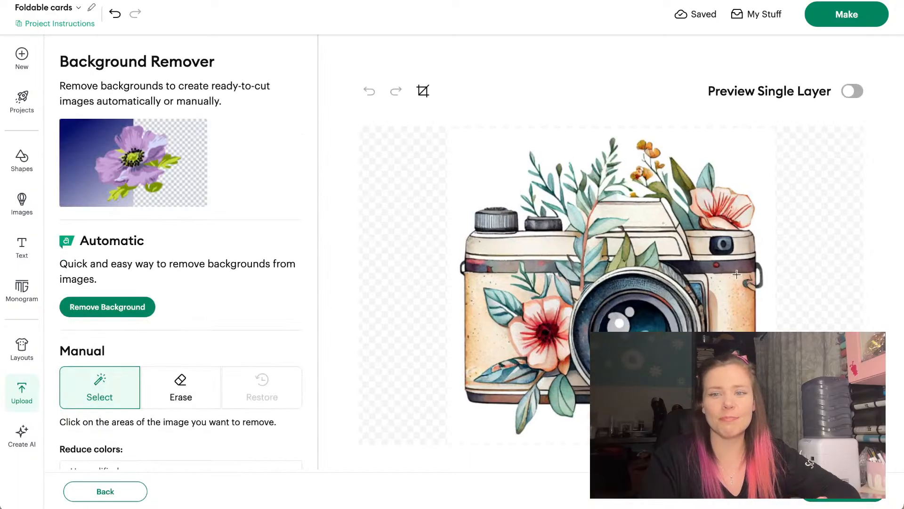
Automatically remove the camera picture's white background and choose Flat Graphic for the upload
{"action": "left_click", "coordinate": [491, 168]}
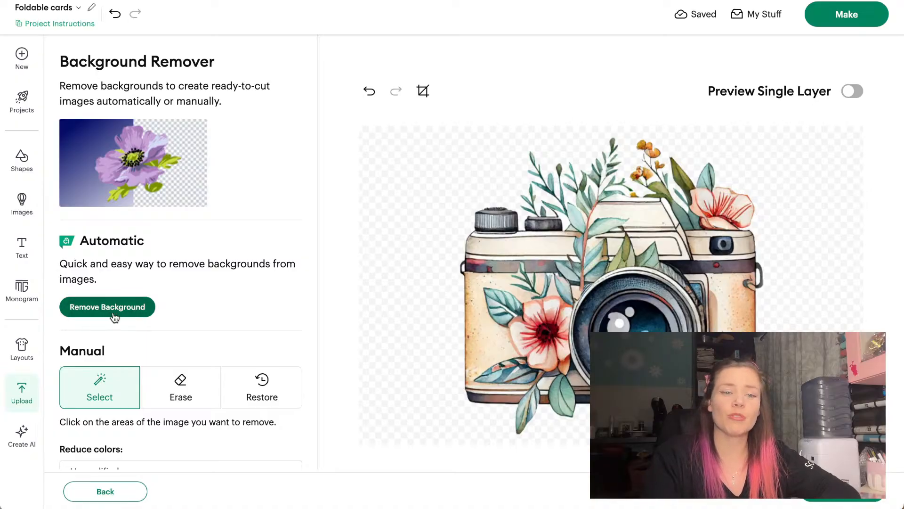
{"action": "left_click", "coordinate": [370, 91]}
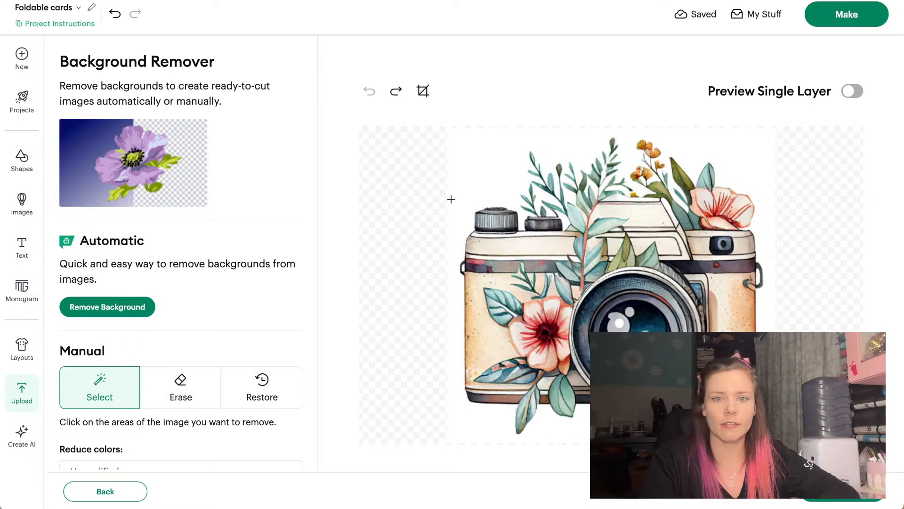
{"action": "left_click", "coordinate": [464, 180]}
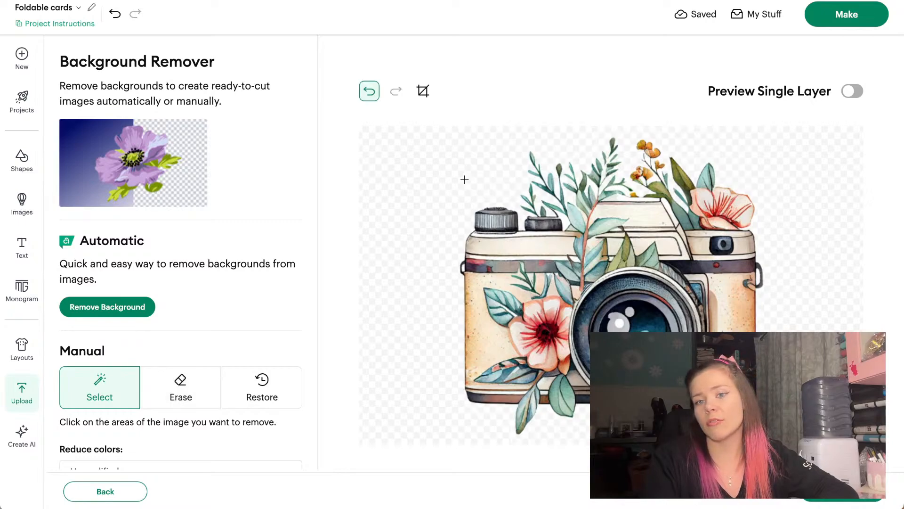
{"action": "left_click", "coordinate": [370, 89]}
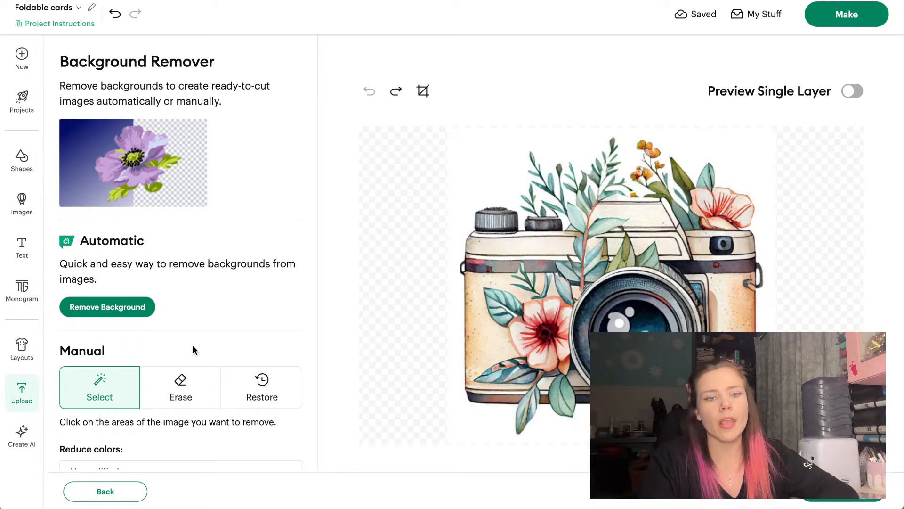
{"action": "left_click", "coordinate": [179, 393]}
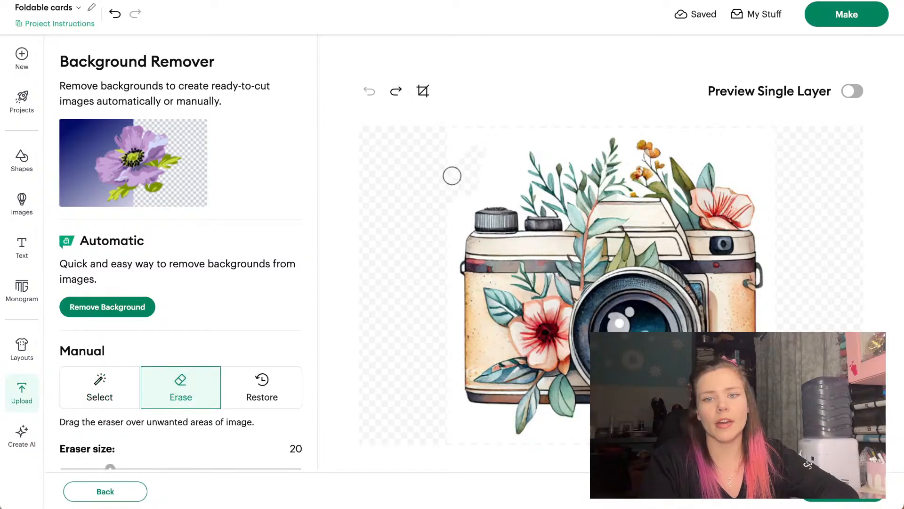
{"action": "left_click", "coordinate": [115, 304]}
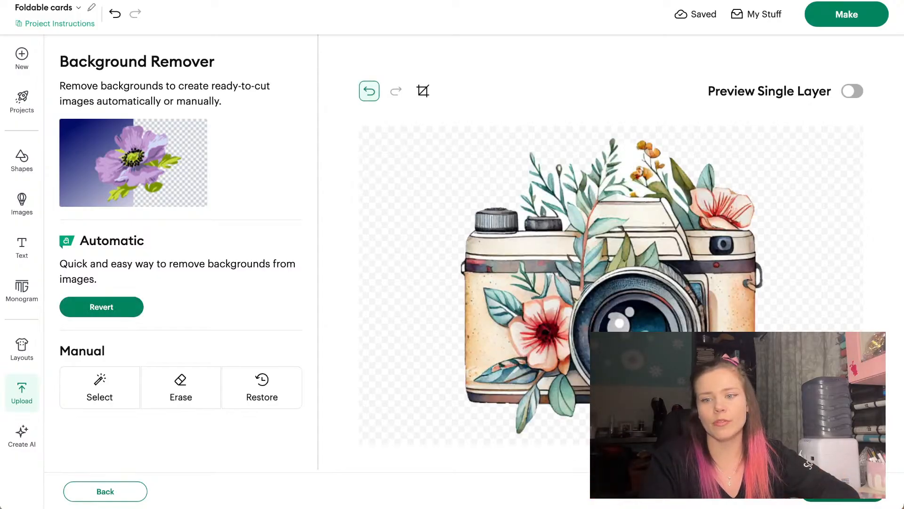
{"action": "left_click", "coordinate": [843, 491]}
{"action": "left_click", "coordinate": [753, 365]}
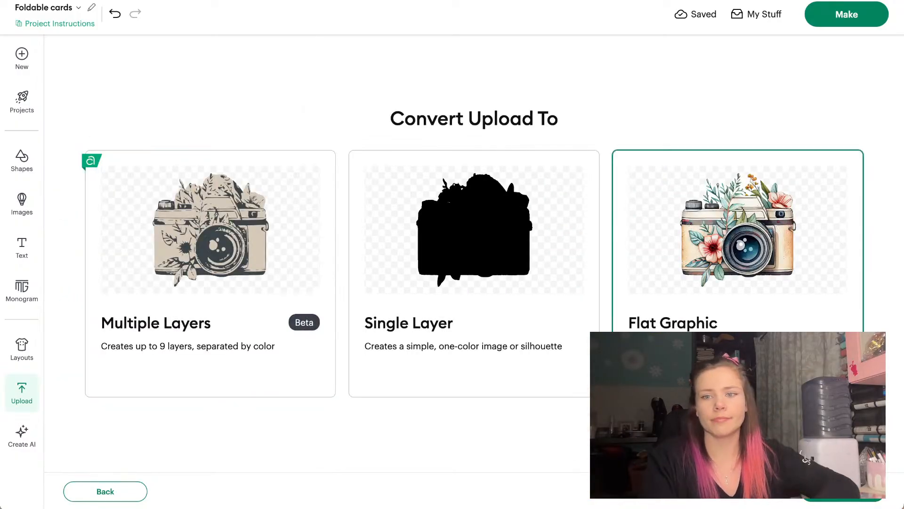
Place the uploaded floral camera below the purple card and shrink it to 8.25 x 8.1 cm
{"action": "left_click", "coordinate": [829, 497]}
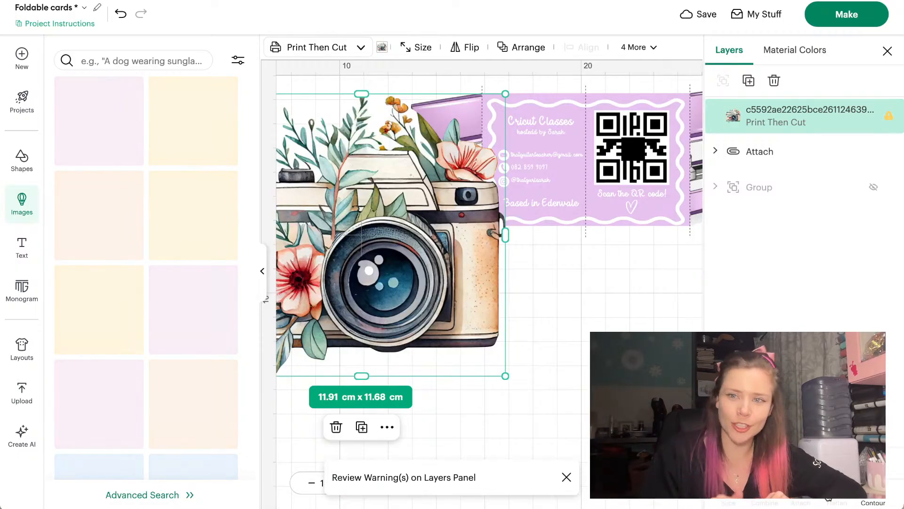
{"action": "left_click_drag", "start_coordinate": [400, 214], "coordinate": [474, 294]}
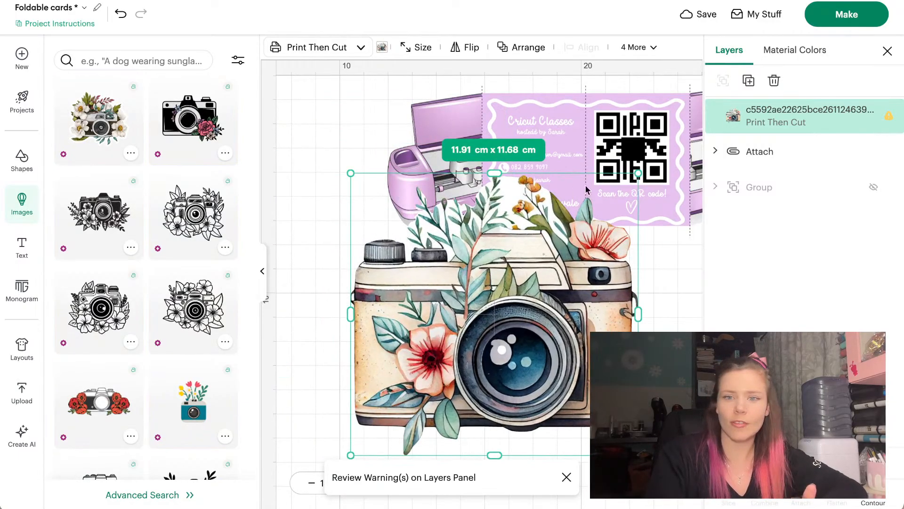
{"action": "left_click_drag", "start_coordinate": [638, 174], "coordinate": [523, 262]}
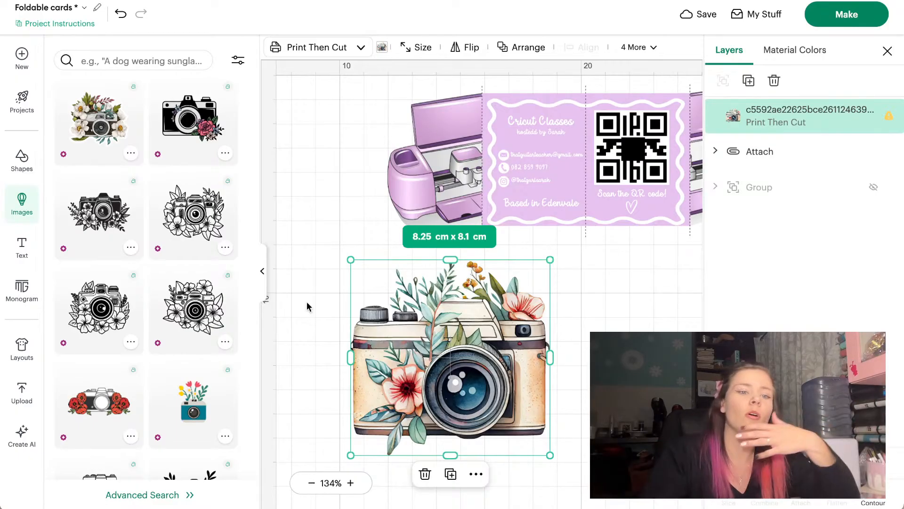
Add the white-flower camera image, shrink it to 8.26 x 7.79 cm, and set it beside the first camera
{"action": "scroll", "coordinate": [174, 326], "scroll_direction": "down", "scroll_amount": 5}
{"action": "scroll", "coordinate": [175, 326], "scroll_direction": "down", "scroll_amount": 3}
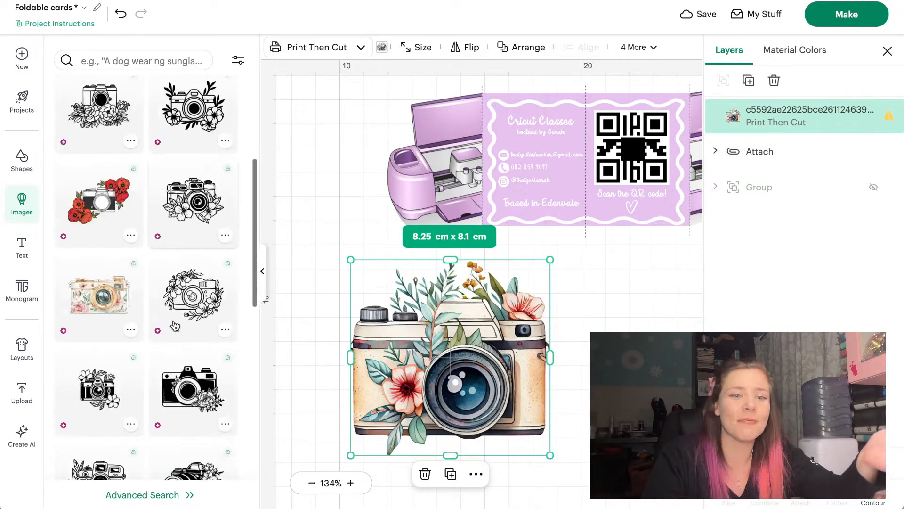
{"action": "scroll", "coordinate": [175, 326], "scroll_direction": "down", "scroll_amount": 2}
{"action": "scroll", "coordinate": [173, 317], "scroll_direction": "down", "scroll_amount": 10}
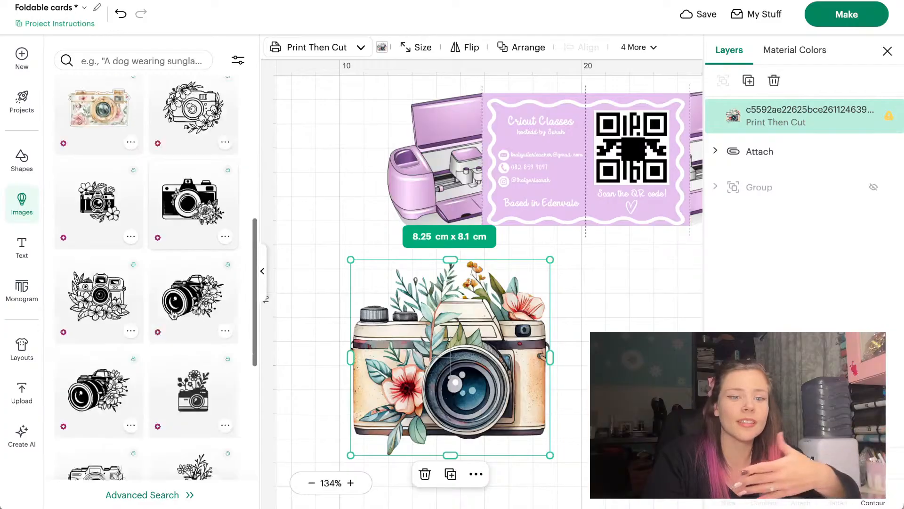
{"action": "scroll", "coordinate": [173, 314], "scroll_direction": "down", "scroll_amount": 10}
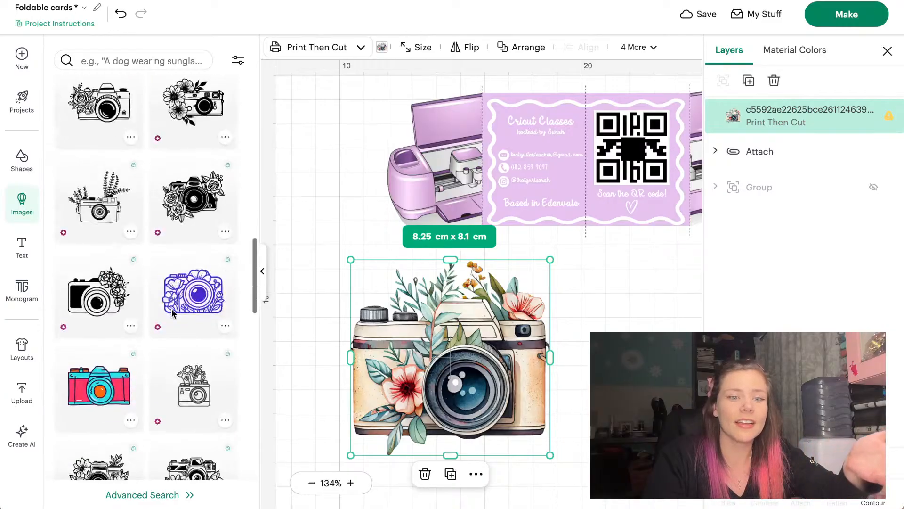
{"action": "scroll", "coordinate": [174, 315], "scroll_direction": "down", "scroll_amount": 8}
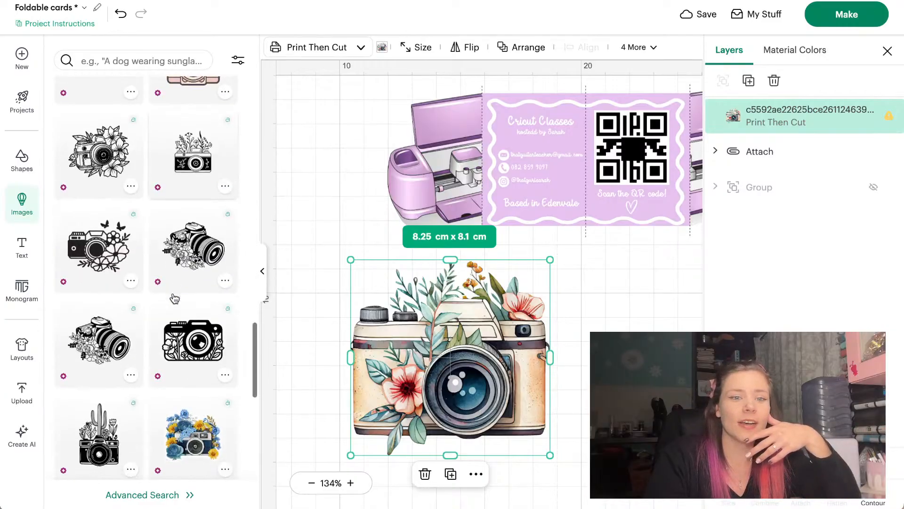
{"action": "scroll", "coordinate": [175, 299], "scroll_direction": "down", "scroll_amount": 10}
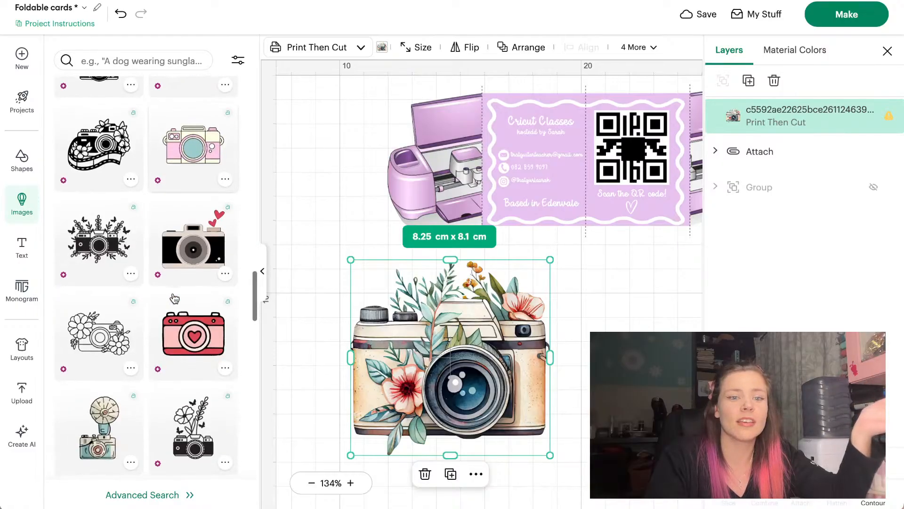
{"action": "scroll", "coordinate": [174, 299], "scroll_direction": "up", "scroll_amount": 20}
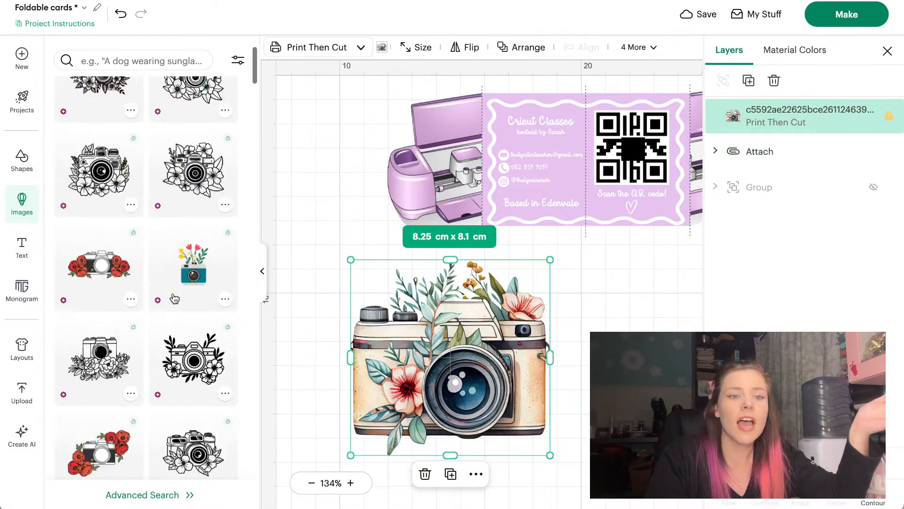
{"action": "left_click", "coordinate": [88, 109]}
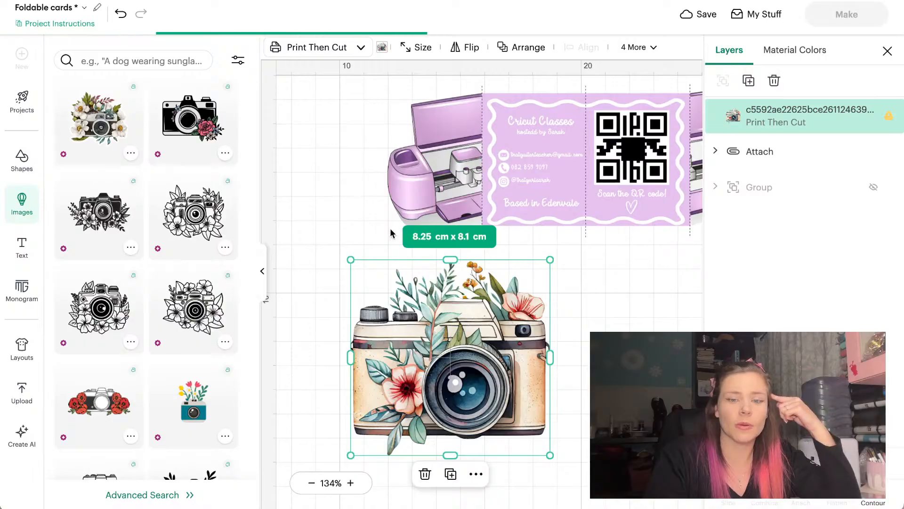
{"action": "left_click", "coordinate": [265, 273]}
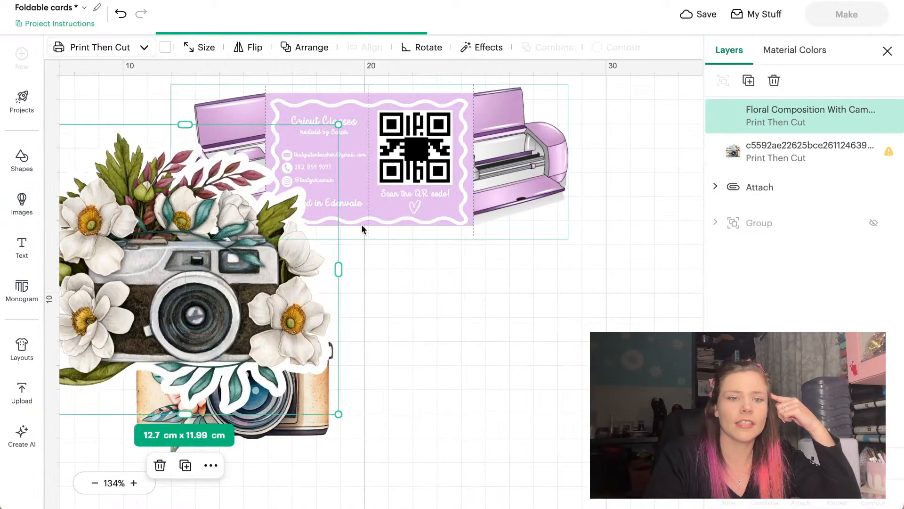
{"action": "left_click_drag", "start_coordinate": [276, 253], "coordinate": [557, 324]}
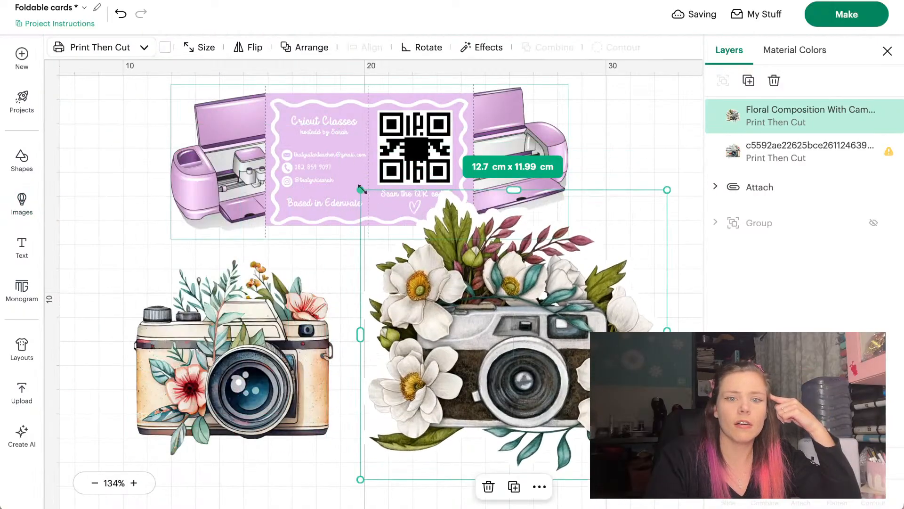
{"action": "left_click_drag", "start_coordinate": [360, 190], "coordinate": [469, 291]}
{"action": "left_click_drag", "start_coordinate": [547, 337], "coordinate": [455, 304]}
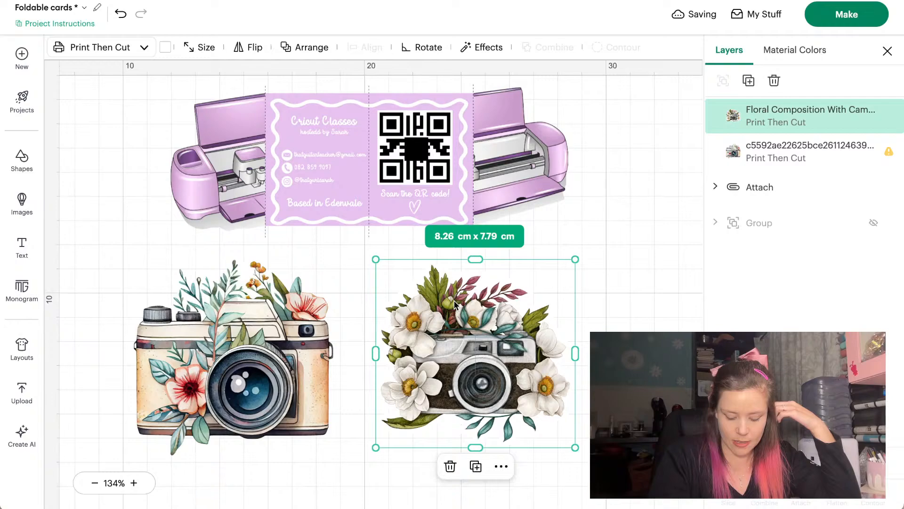
Shift the beige floral camera slightly and delete the white-flower camera image
{"action": "left_click", "coordinate": [248, 349]}
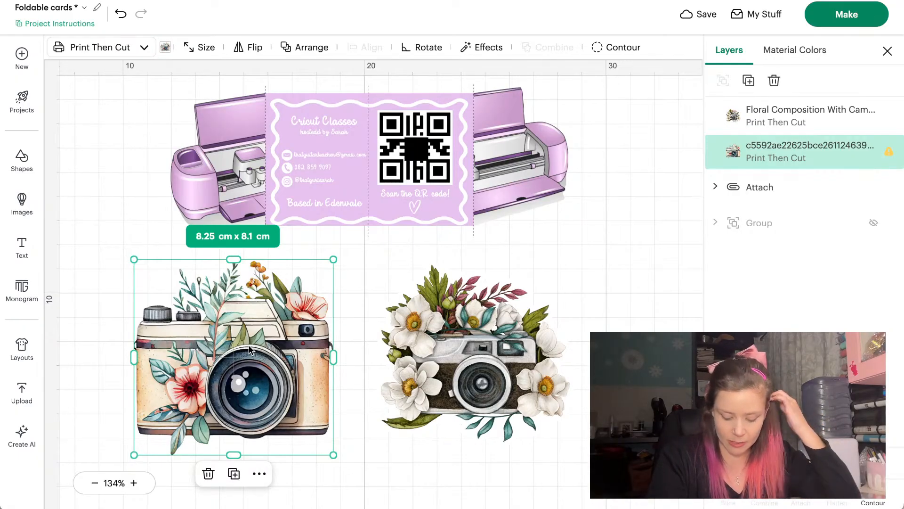
{"action": "left_click_drag", "start_coordinate": [249, 350], "coordinate": [215, 362]}
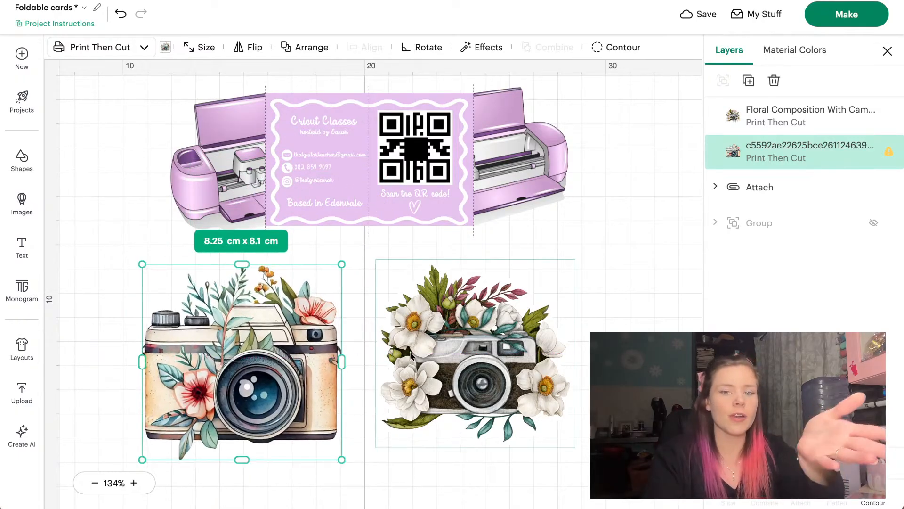
{"action": "left_click", "coordinate": [414, 357]}
{"action": "key", "text": "Delete"}
Resize the beige floral camera to 6.4 × 6.28 cm below the card
{"action": "left_click", "coordinate": [296, 298]}
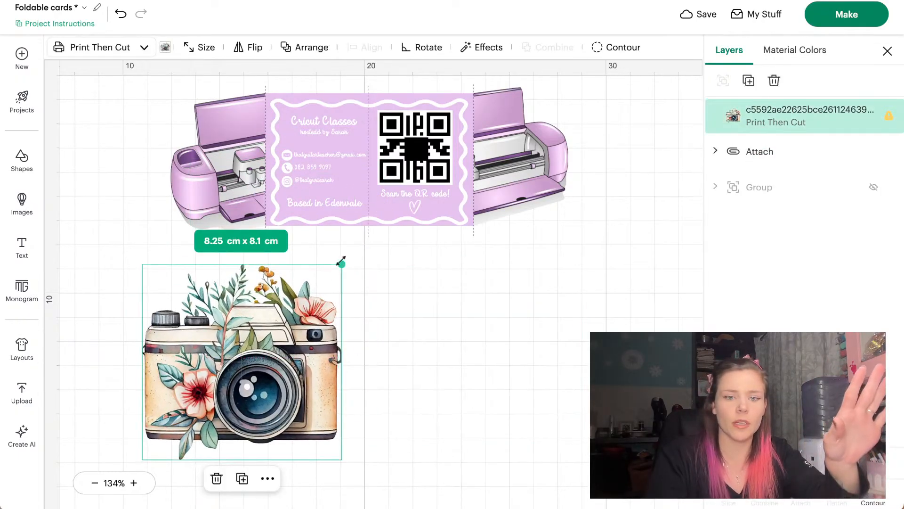
{"action": "left_click_drag", "start_coordinate": [342, 264], "coordinate": [257, 351]}
{"action": "left_click_drag", "start_coordinate": [202, 405], "coordinate": [270, 364]}
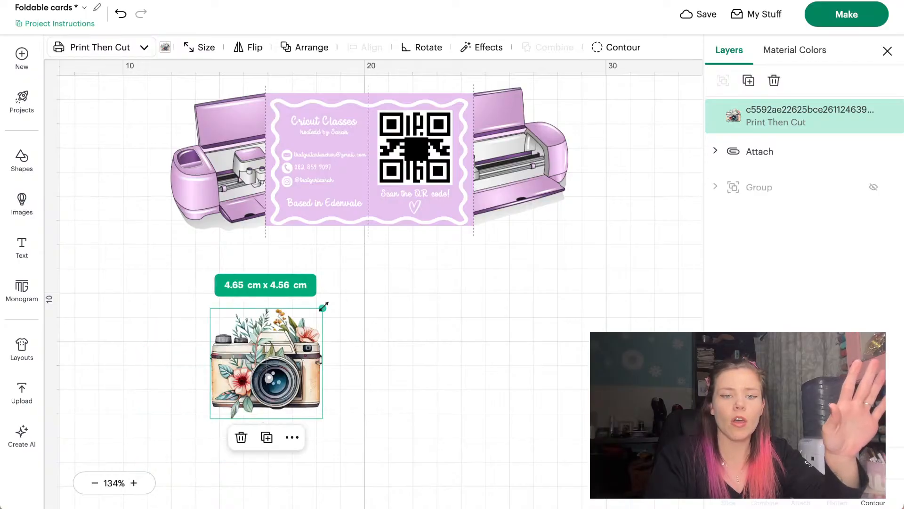
{"action": "left_click_drag", "start_coordinate": [323, 309], "coordinate": [297, 319]}
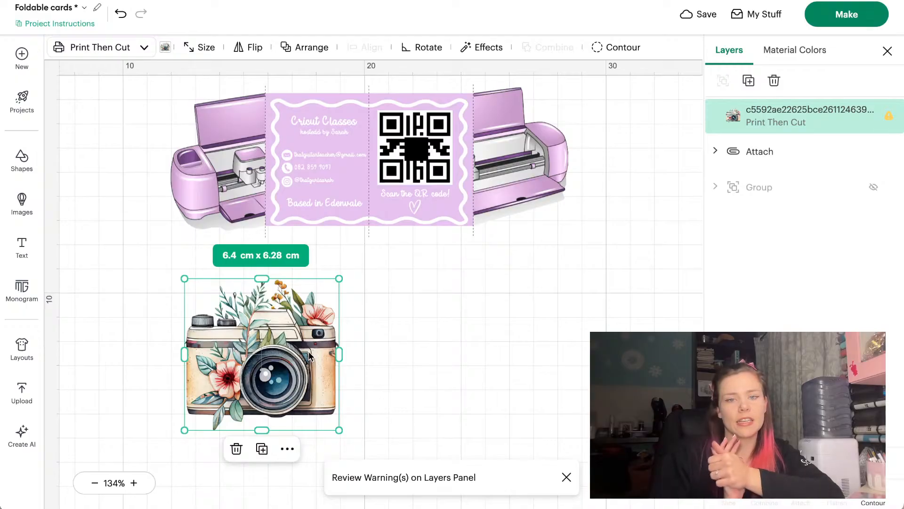
{"action": "left_click", "coordinate": [366, 340]}
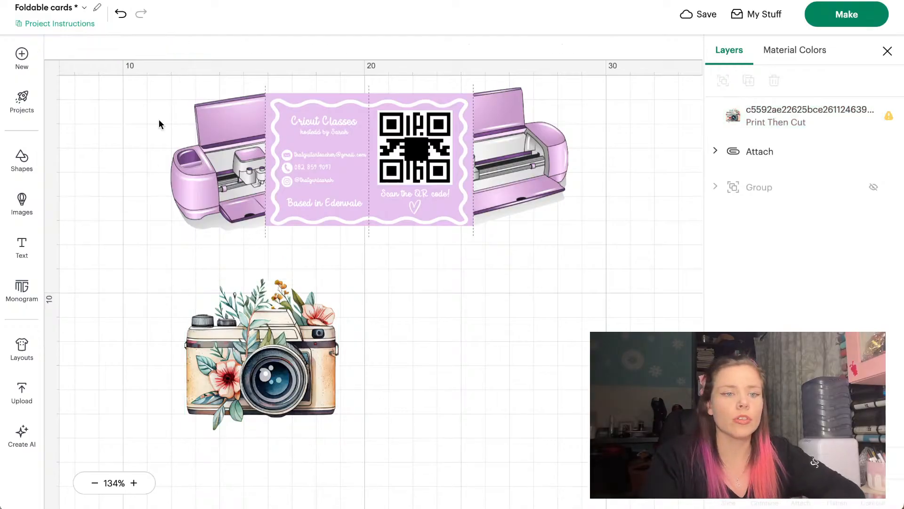
Add a square and stretch it into a tall black rectangle about 8.10 cm high over the camera
{"action": "left_click", "coordinate": [27, 157]}
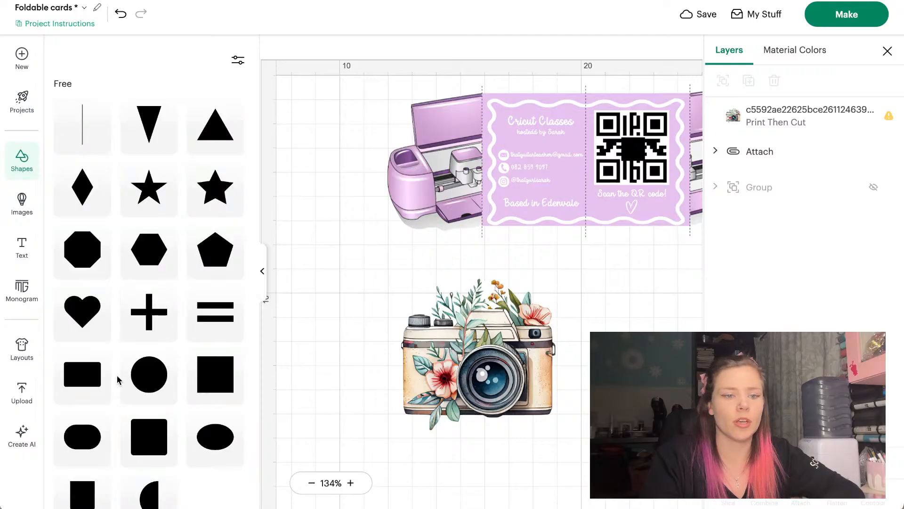
{"action": "left_click", "coordinate": [209, 377]}
{"action": "left_click", "coordinate": [262, 270]}
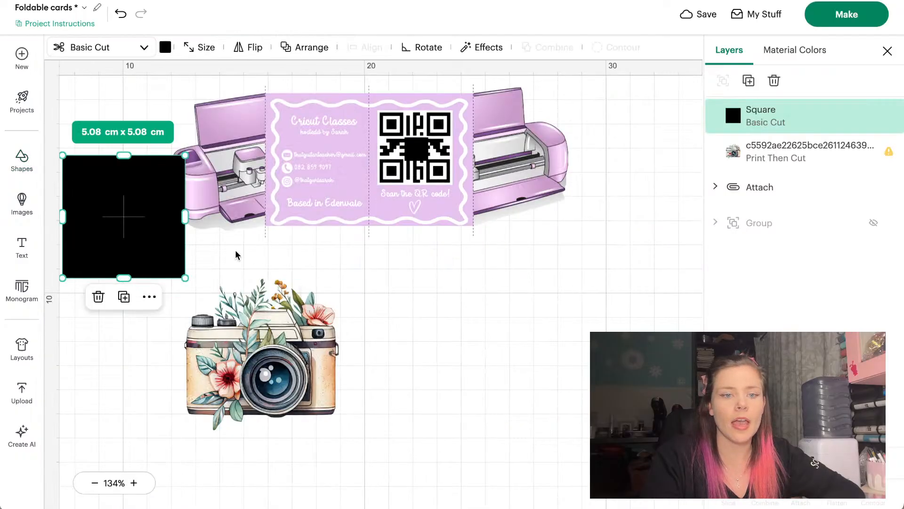
{"action": "left_click_drag", "start_coordinate": [148, 234], "coordinate": [329, 337]}
{"action": "left_click_drag", "start_coordinate": [323, 388], "coordinate": [323, 456]}
{"action": "mouse_move", "coordinate": [338, 372]}
{"action": "left_mouse_down"}
{"action": "mouse_move", "coordinate": [377, 367]}
{"action": "mouse_move", "coordinate": [355, 370]}
{"action": "left_mouse_up"}
{"action": "left_click", "coordinate": [466, 338]}
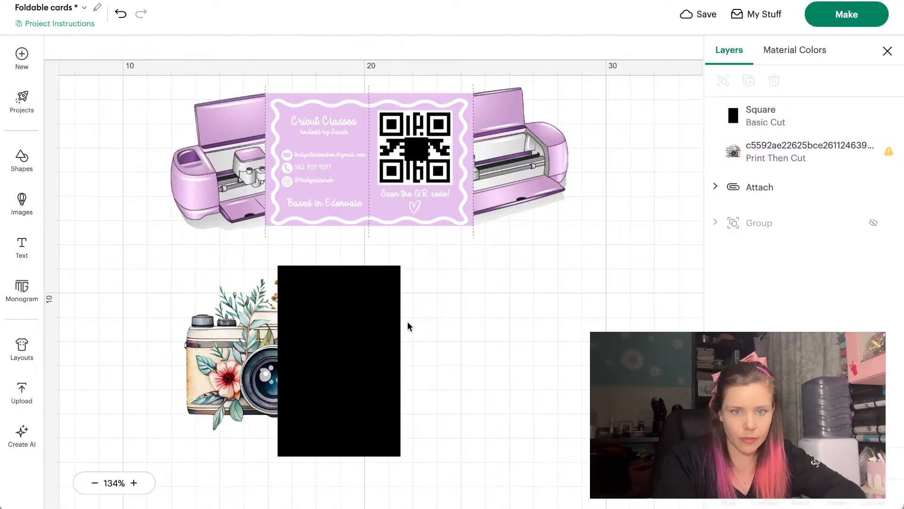
{"action": "left_click", "coordinate": [352, 287]}
{"action": "mouse_move", "coordinate": [339, 266]}
{"action": "left_mouse_down"}
{"action": "mouse_move", "coordinate": [339, 424]}
{"action": "mouse_move", "coordinate": [339, 258]}
{"action": "left_mouse_up"}
{"action": "left_click_drag", "start_coordinate": [339, 343], "coordinate": [324, 343]}
{"action": "left_click", "coordinate": [441, 349]}
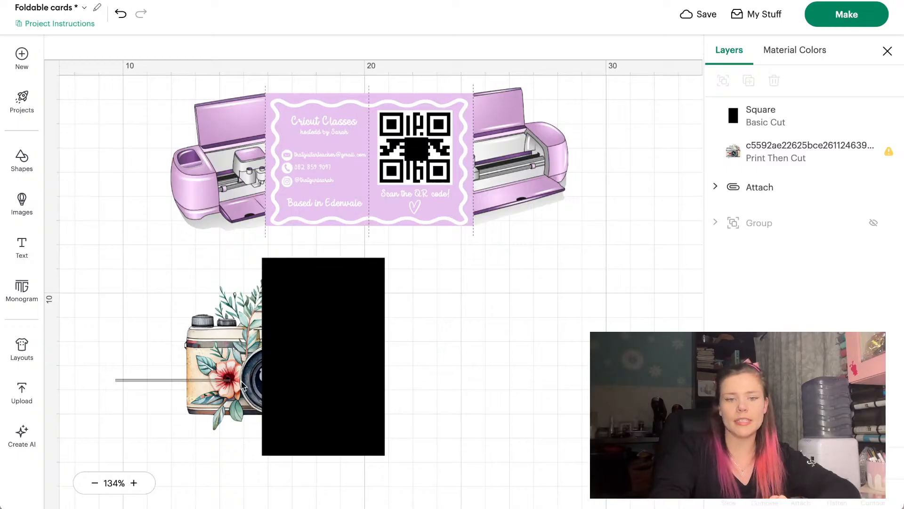
Slice the camera with the black rectangle and delete both black slice pieces
{"action": "left_click_drag", "start_coordinate": [243, 386], "coordinate": [370, 375]}
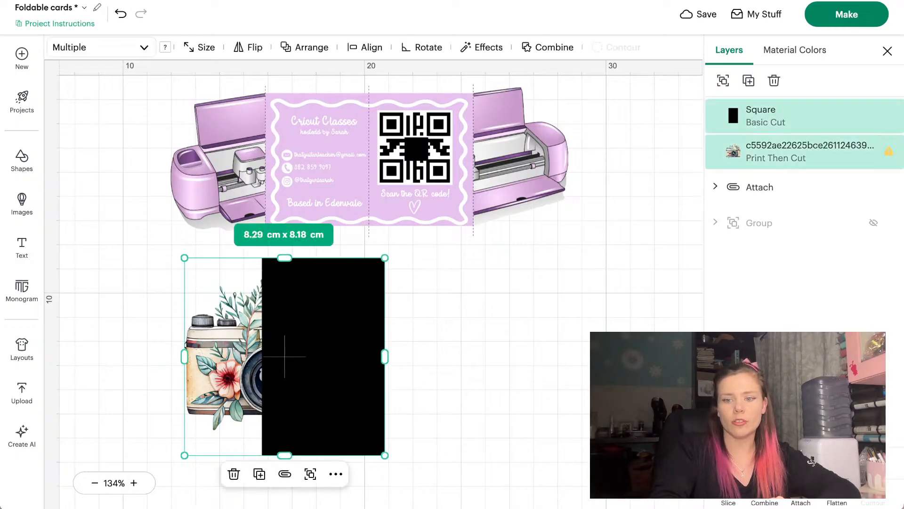
{"action": "left_click", "coordinate": [729, 503]}
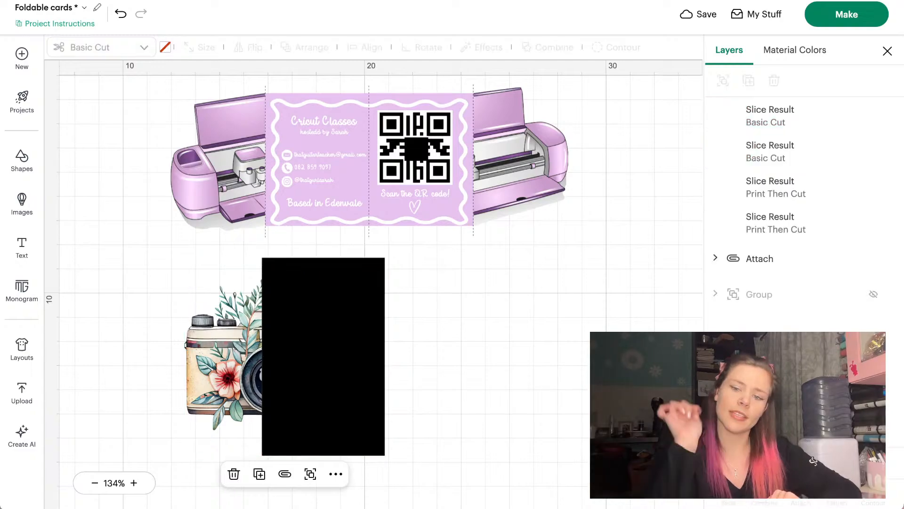
{"action": "left_click_drag", "start_coordinate": [342, 319], "coordinate": [542, 311]}
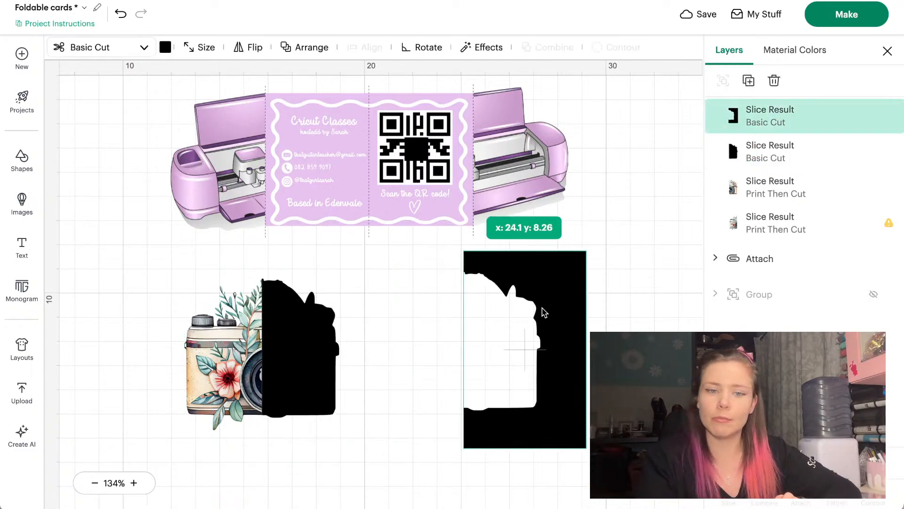
{"action": "key", "text": "Delete"}
{"action": "left_click", "coordinate": [277, 335]}
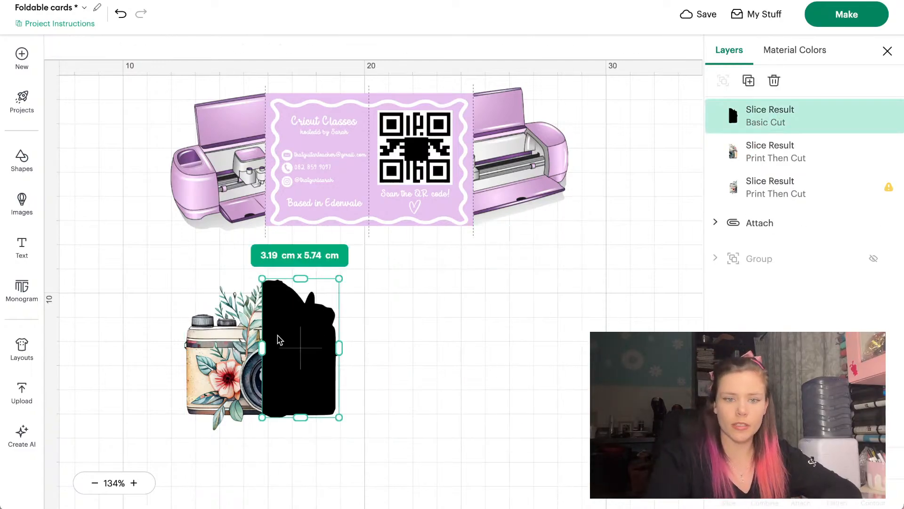
{"action": "key", "text": "Delete"}
Keep the two camera slices together and shift the whole camera image slightly left
{"action": "left_click_drag", "start_coordinate": [312, 357], "coordinate": [436, 359]}
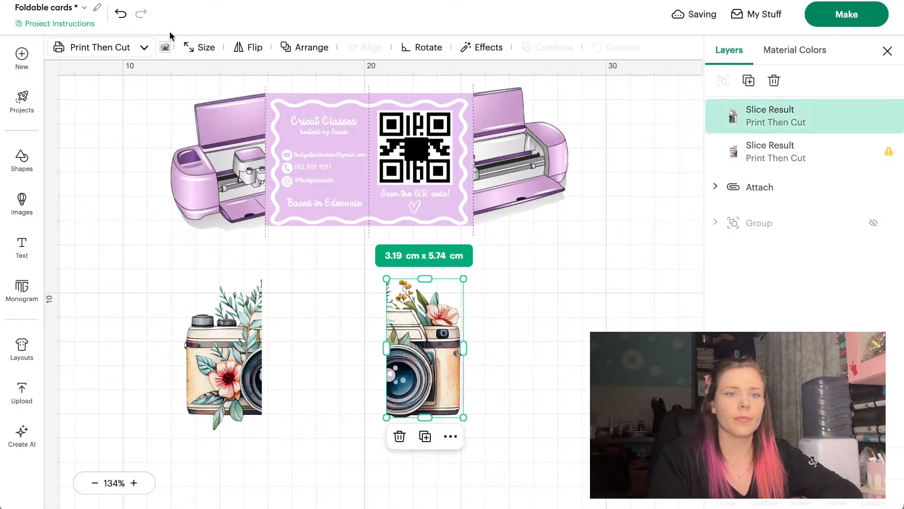
{"action": "left_click", "coordinate": [119, 14]}
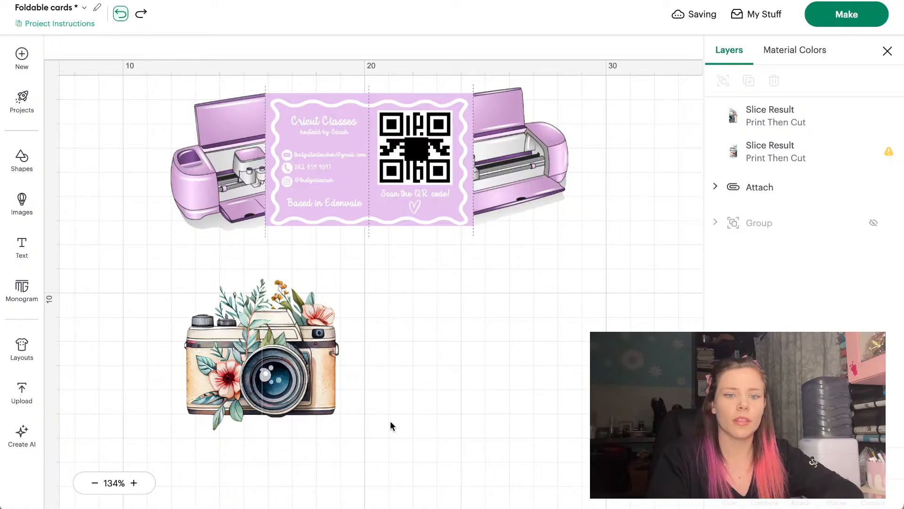
{"action": "left_click_drag", "start_coordinate": [264, 368], "coordinate": [223, 367]}
{"action": "left_click", "coordinate": [413, 339]}
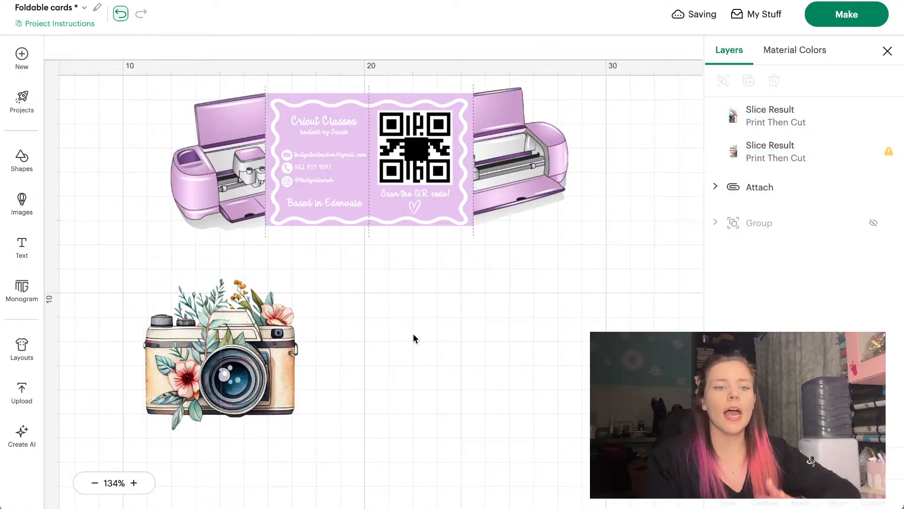
Add another black square and position it over the lower part of the camera
{"action": "left_click", "coordinate": [31, 165]}
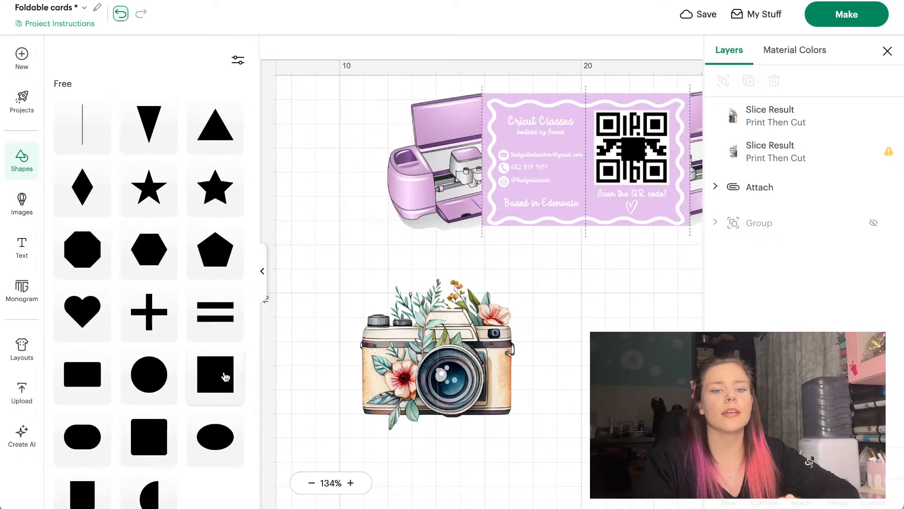
{"action": "left_click", "coordinate": [226, 376]}
{"action": "left_click", "coordinate": [261, 274]}
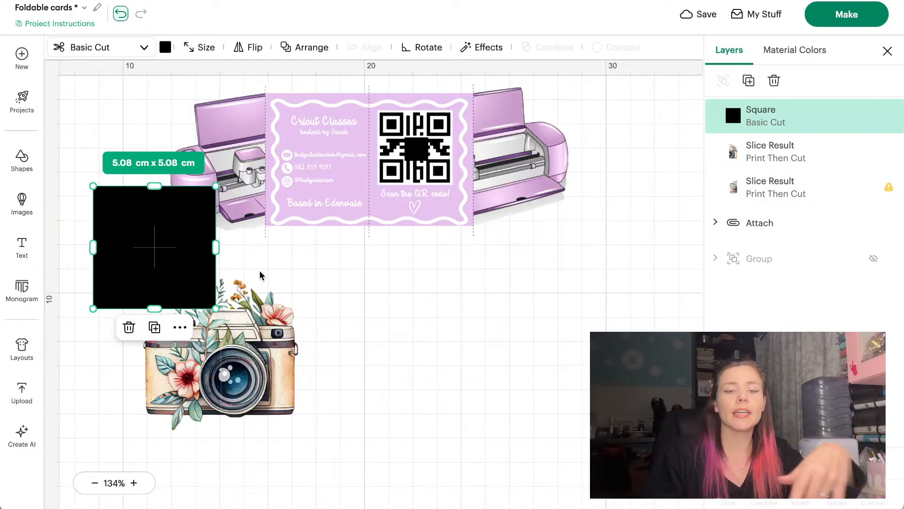
{"action": "left_click_drag", "start_coordinate": [138, 235], "coordinate": [266, 340]}
{"action": "scroll", "coordinate": [485, 286], "scroll_direction": "up", "scroll_amount": 1}
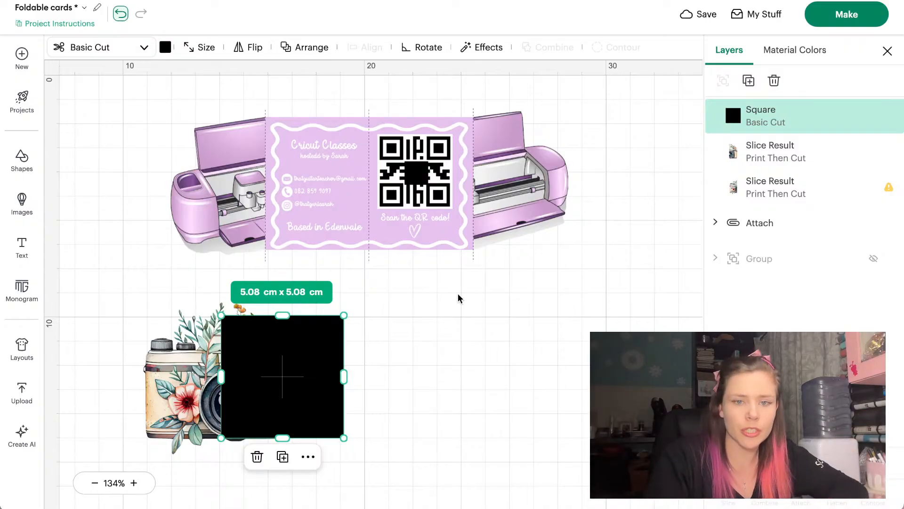
{"action": "right_click", "coordinate": [426, 311]}
{"action": "scroll", "coordinate": [372, 325], "scroll_direction": "up", "scroll_amount": 3}
{"action": "scroll", "coordinate": [371, 323], "scroll_direction": "down", "scroll_amount": 3}
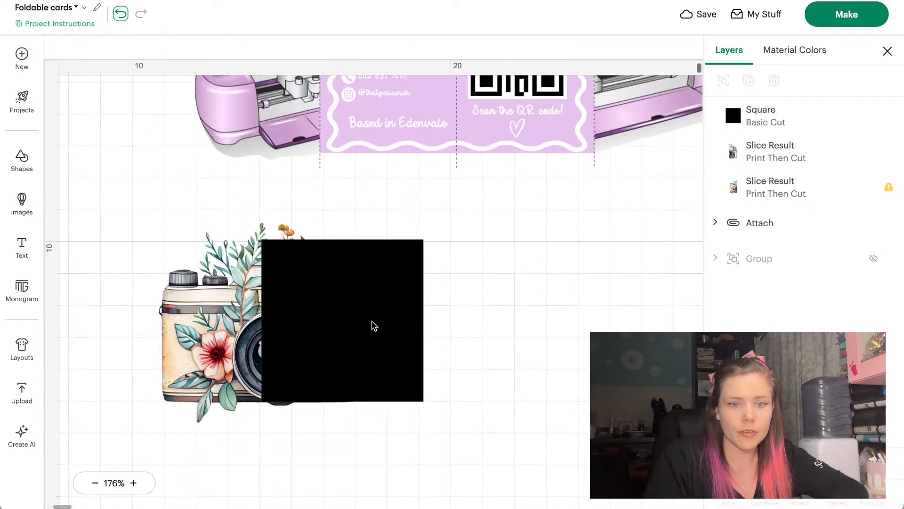
{"action": "left_click_drag", "start_coordinate": [371, 320], "coordinate": [370, 323]}
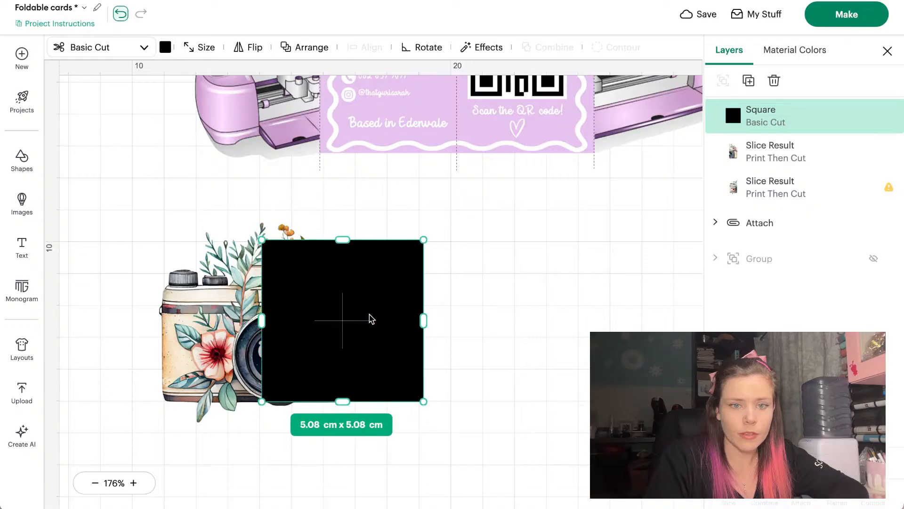
{"action": "mouse_move", "coordinate": [370, 272]}
{"action": "left_mouse_down"}
{"action": "mouse_move", "coordinate": [488, 267]}
{"action": "mouse_move", "coordinate": [372, 269]}
{"action": "left_mouse_up"}
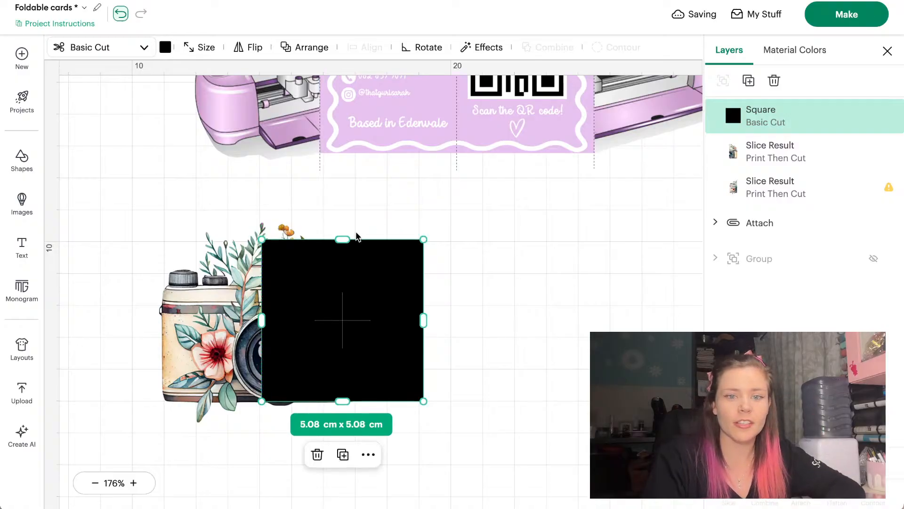
{"action": "left_click", "coordinate": [531, 244]}
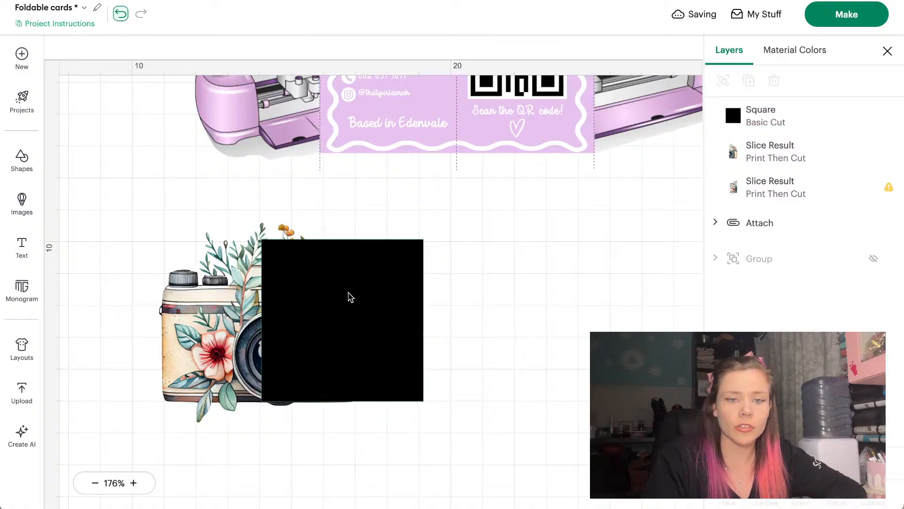
{"action": "left_click_drag", "start_coordinate": [351, 297], "coordinate": [349, 413]}
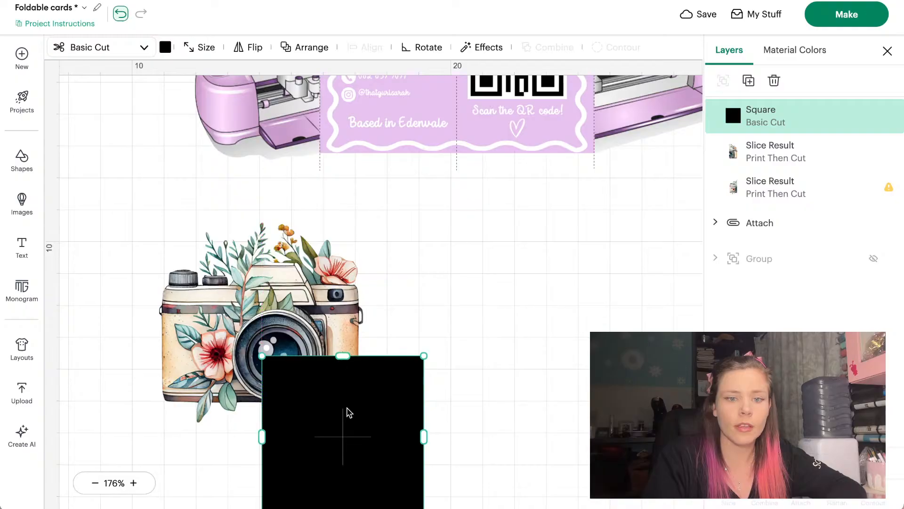
Move the square below the camera, pull the right camera half away, and select both halves
{"action": "left_click_drag", "start_coordinate": [319, 307], "coordinate": [320, 308]}
{"action": "left_click", "coordinate": [401, 325]}
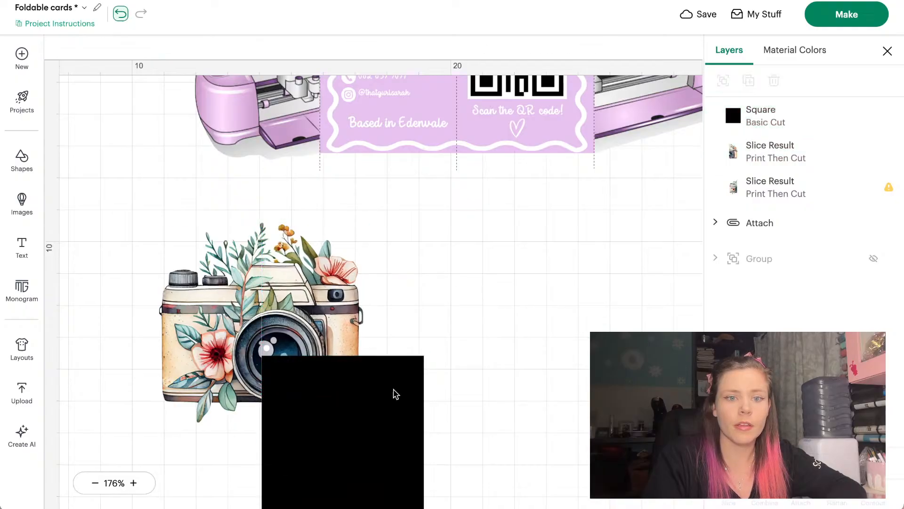
{"action": "left_click_drag", "start_coordinate": [370, 431], "coordinate": [332, 494]}
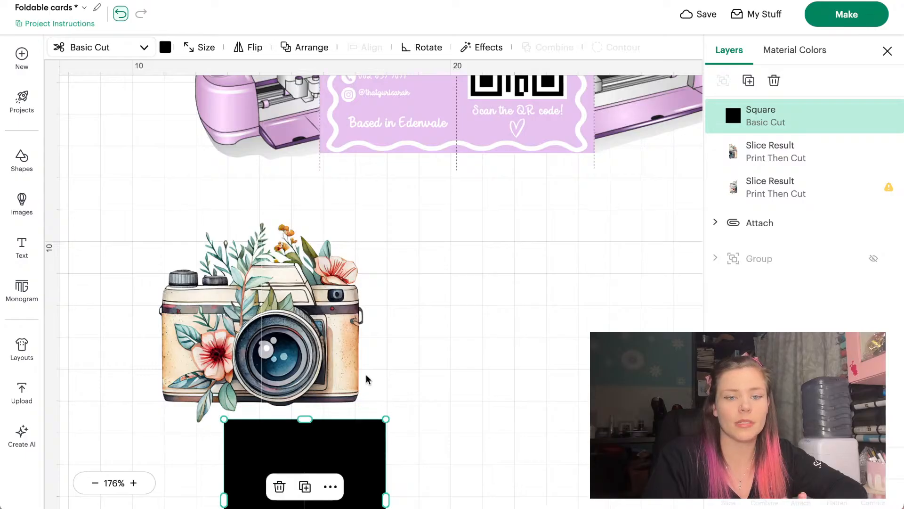
{"action": "scroll", "coordinate": [366, 375], "scroll_direction": "up", "scroll_amount": 3}
{"action": "scroll", "coordinate": [366, 375], "scroll_direction": "down", "scroll_amount": 2}
{"action": "left_click_drag", "start_coordinate": [370, 308], "coordinate": [498, 285]}
{"action": "left_click_drag", "start_coordinate": [196, 164], "coordinate": [623, 263]}
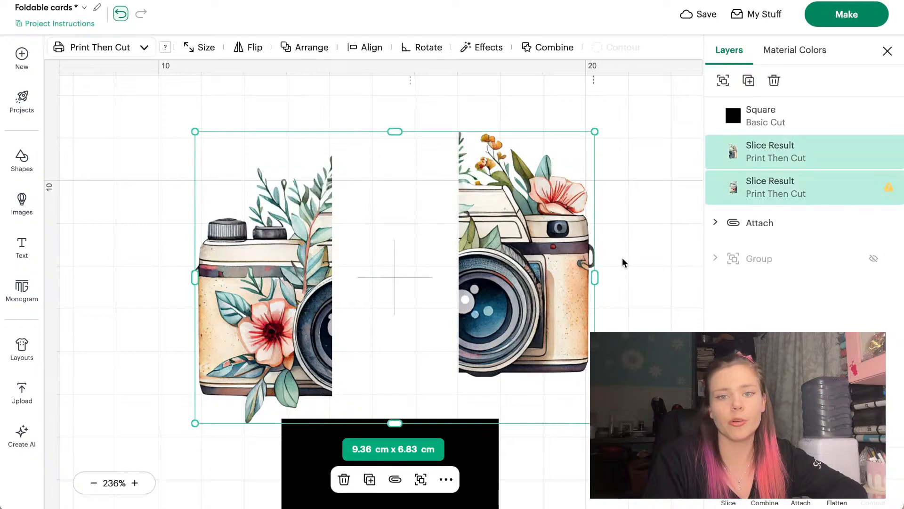
Center the two camera halves vertically and move the right half back toward the left
{"action": "left_click", "coordinate": [372, 46]}
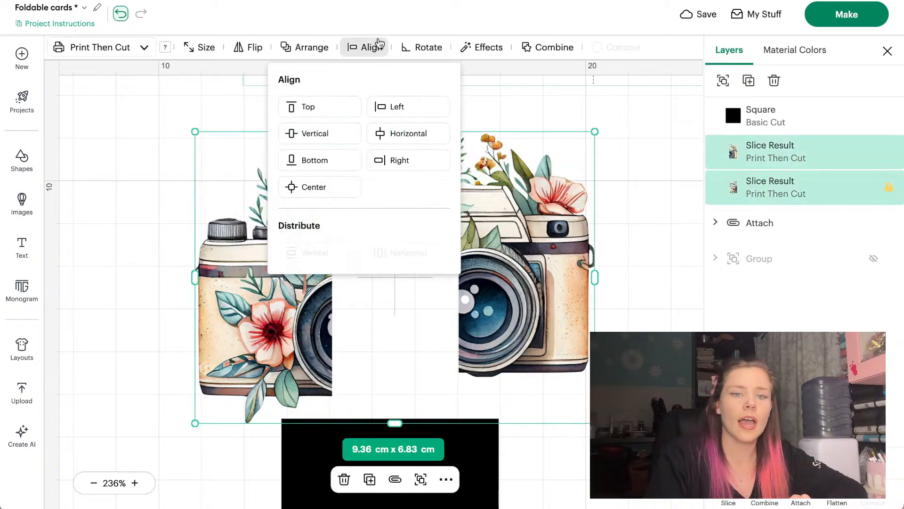
{"action": "left_click", "coordinate": [337, 137]}
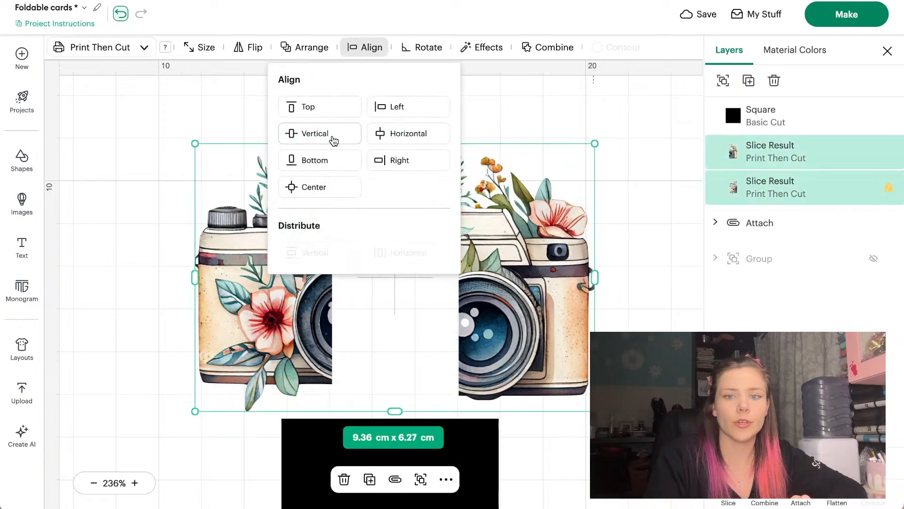
{"action": "left_click", "coordinate": [541, 108]}
{"action": "left_click_drag", "start_coordinate": [514, 238], "coordinate": [388, 238]}
{"action": "left_click", "coordinate": [469, 225]}
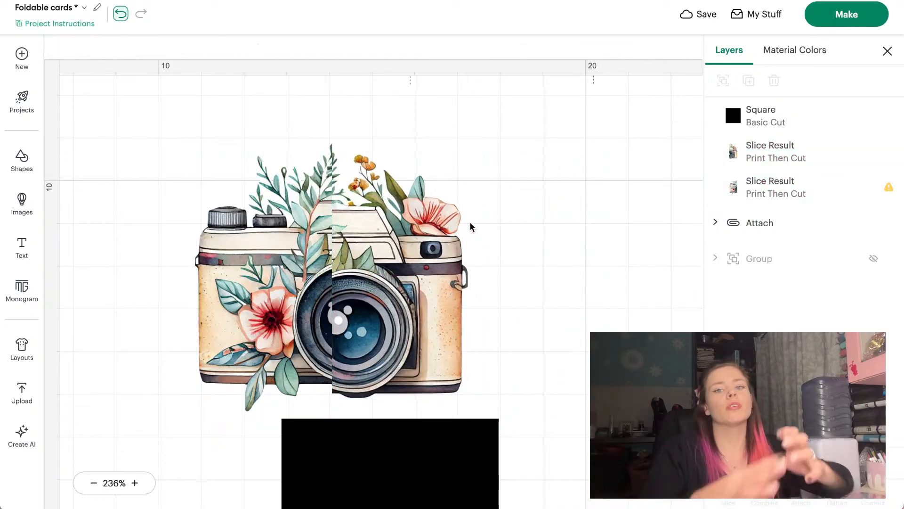
Raise the right camera half to line up with the left, then nudge it further right
{"action": "left_click_drag", "start_coordinate": [401, 263], "coordinate": [401, 253]}
{"action": "left_click", "coordinate": [530, 216]}
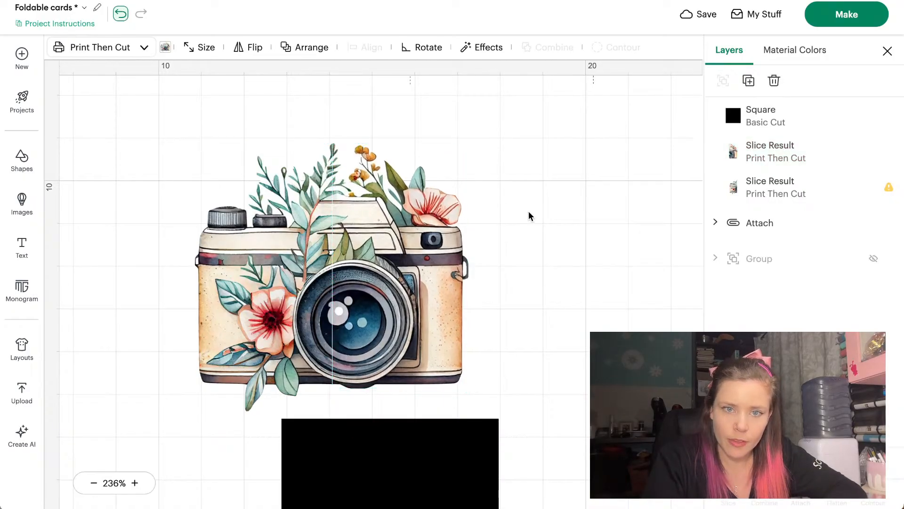
{"action": "left_click", "coordinate": [423, 283]}
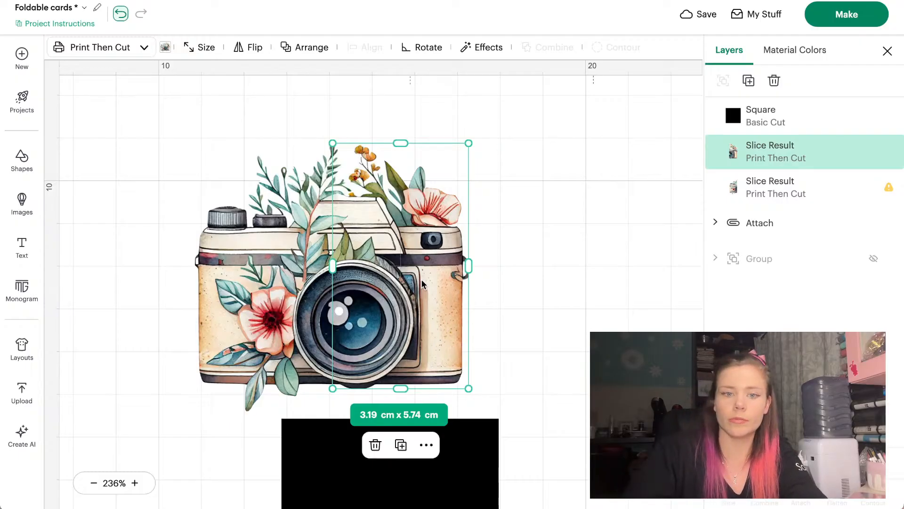
{"action": "key", "text": "shift+Right"}
{"action": "key", "text": "shift+Right"}
{"action": "key", "text": "shift+Right"}
{"action": "key", "text": "shift+Right"}
{"action": "key", "text": "shift+Right"}
{"action": "key", "text": "shift+Right"}
{"action": "key", "text": "shift+Right"}
{"action": "key", "text": "shift+Right"}
{"action": "key", "text": "shift+Right"}
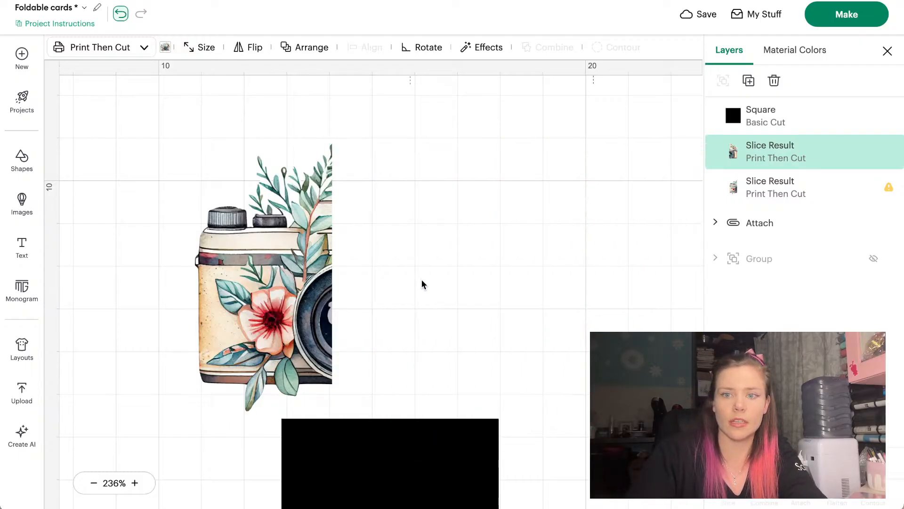
Move the black square up so it sits flush against the left camera half
{"action": "scroll", "coordinate": [407, 311], "scroll_direction": "left", "scroll_amount": 6}
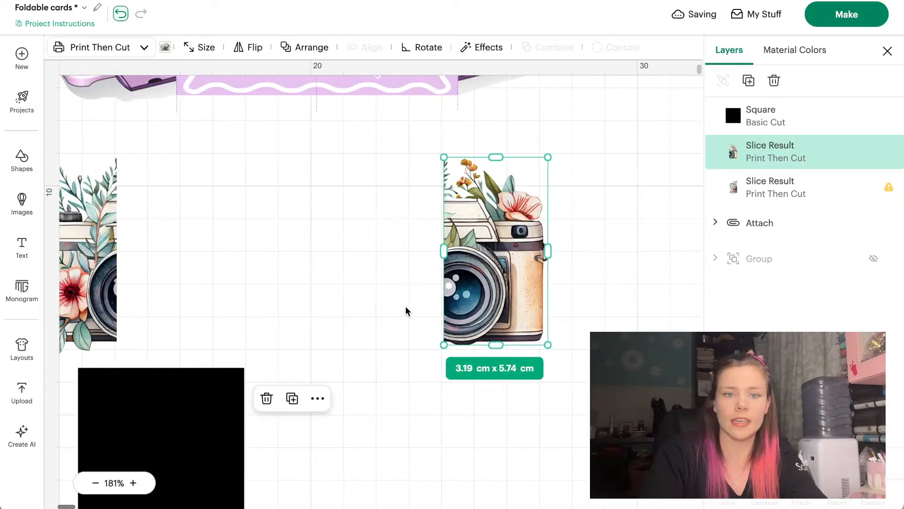
{"action": "left_click", "coordinate": [349, 300]}
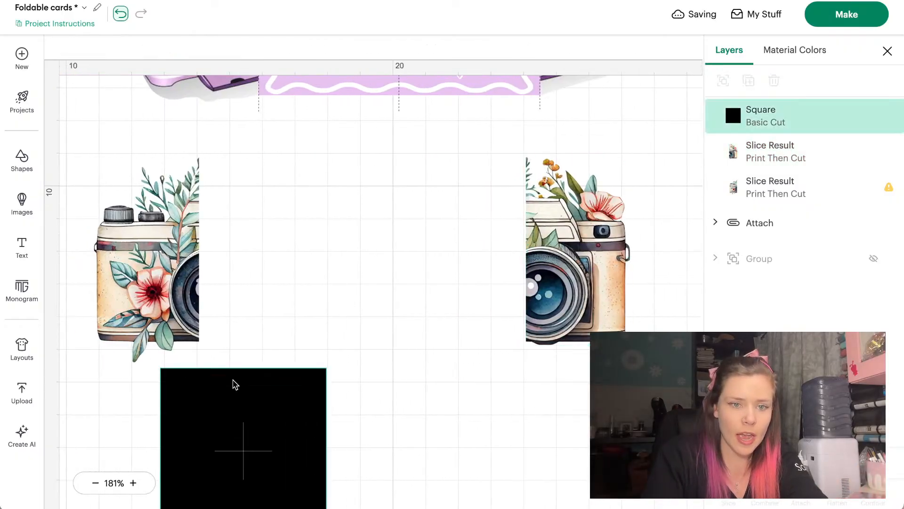
{"action": "left_click_drag", "start_coordinate": [232, 382], "coordinate": [275, 190]}
{"action": "left_click", "coordinate": [372, 160]}
{"action": "scroll", "coordinate": [372, 159], "scroll_direction": "up", "scroll_amount": 1}
{"action": "scroll", "coordinate": [372, 160], "scroll_direction": "up", "scroll_amount": 3}
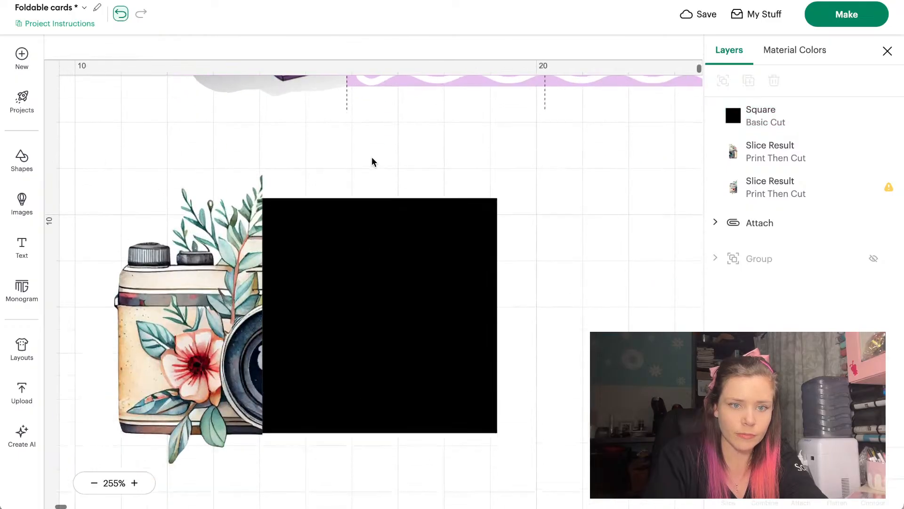
{"action": "left_click", "coordinate": [363, 251]}
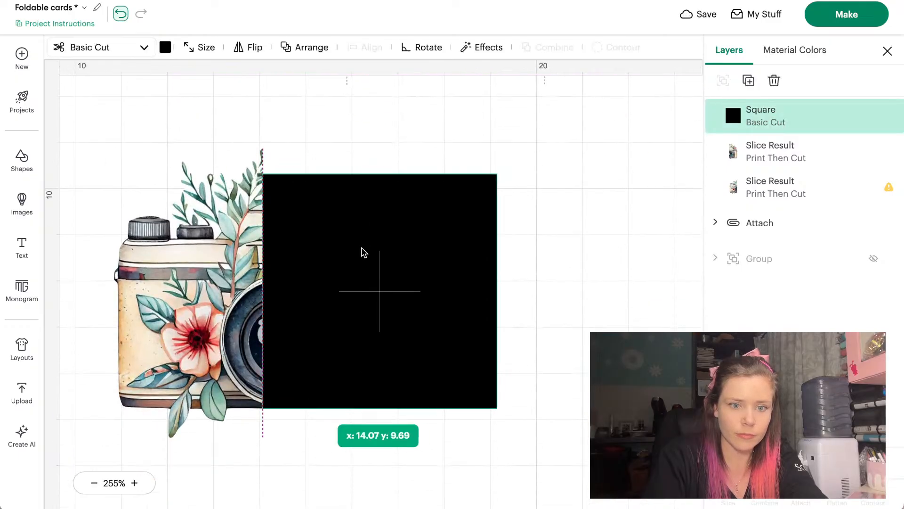
{"action": "left_click", "coordinate": [506, 192]}
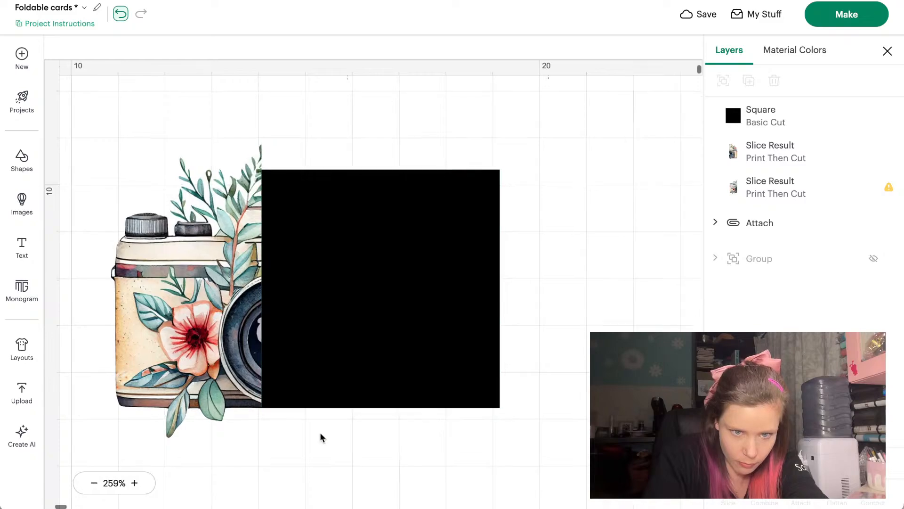
{"action": "scroll", "coordinate": [321, 434], "scroll_direction": "up", "scroll_amount": 5}
{"action": "scroll", "coordinate": [321, 437], "scroll_direction": "right", "scroll_amount": 3}
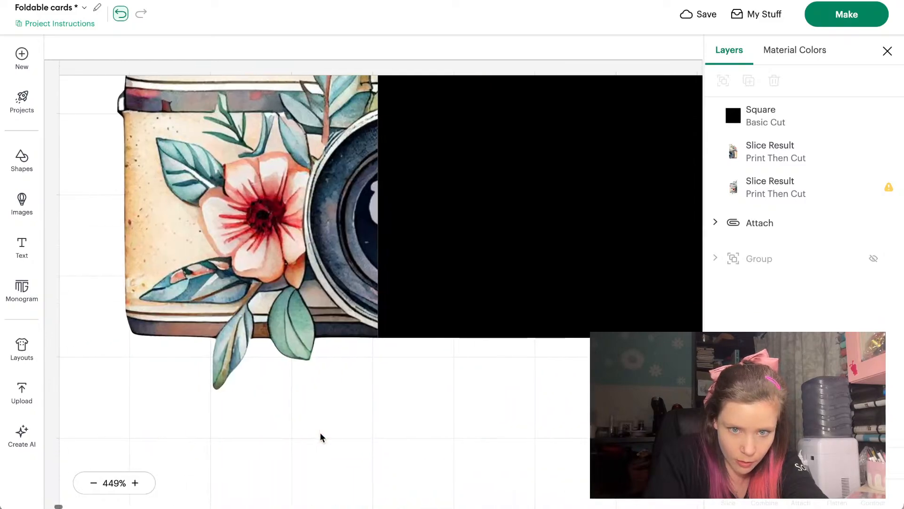
{"action": "scroll", "coordinate": [472, 260], "scroll_direction": "down", "scroll_amount": 4}
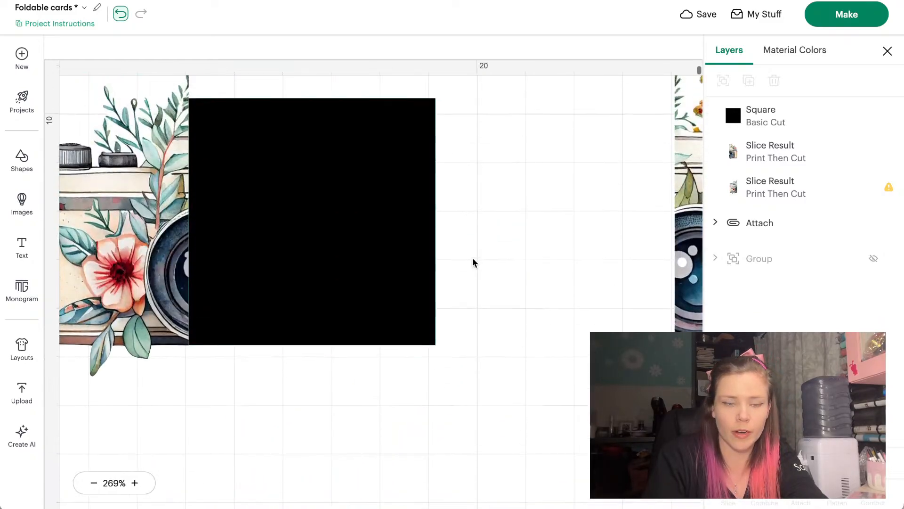
Stretch the black square to 10.01 × 5.63 cm so it reaches the right camera half
{"action": "left_click", "coordinate": [472, 263]}
{"action": "left_click_drag", "start_coordinate": [432, 129], "coordinate": [431, 99]}
{"action": "left_click", "coordinate": [595, 118]}
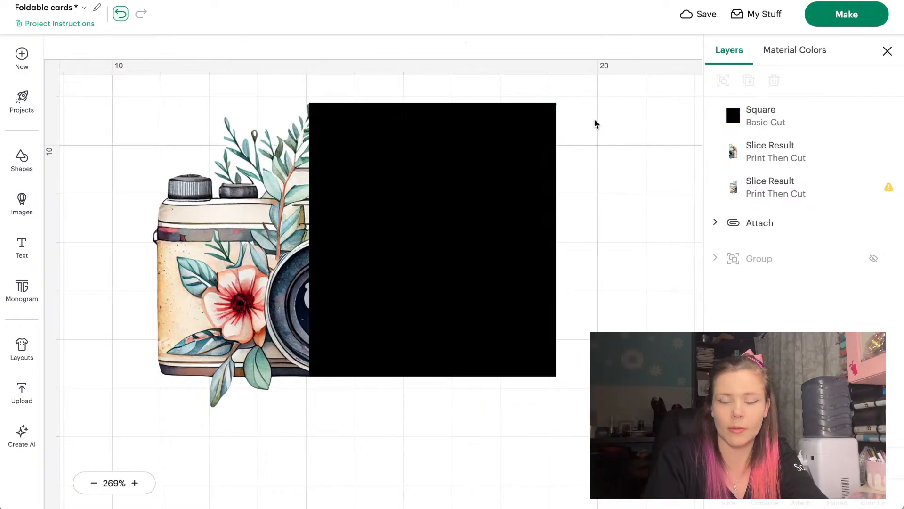
{"action": "scroll", "coordinate": [594, 118], "scroll_direction": "right", "scroll_amount": 8}
{"action": "scroll", "coordinate": [594, 118], "scroll_direction": "down", "scroll_amount": 3}
{"action": "scroll", "coordinate": [594, 124], "scroll_direction": "left", "scroll_amount": 5}
{"action": "scroll", "coordinate": [595, 123], "scroll_direction": "up", "scroll_amount": 5}
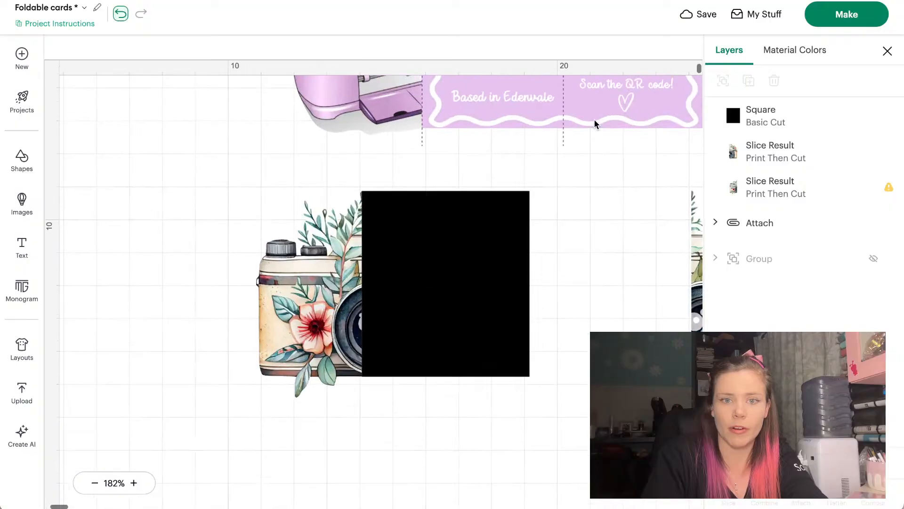
{"action": "left_click", "coordinate": [323, 269]}
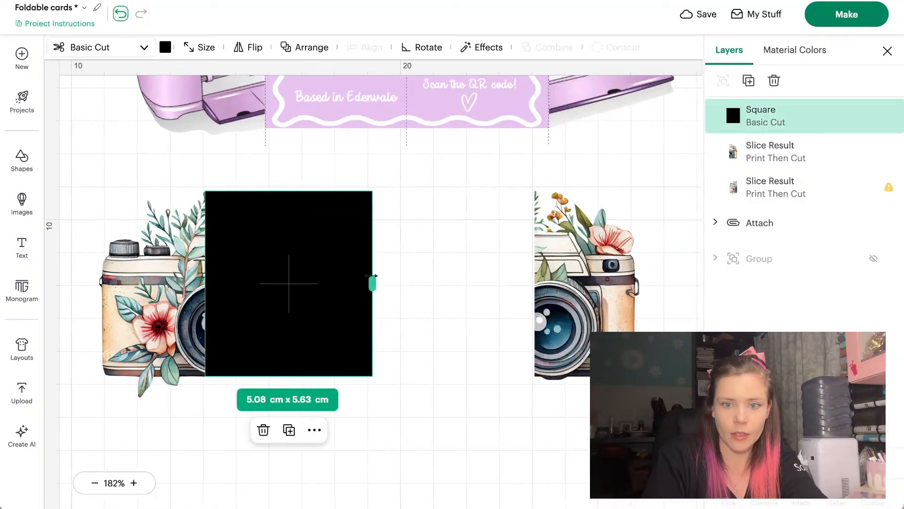
{"action": "left_click_drag", "start_coordinate": [371, 282], "coordinate": [536, 273]}
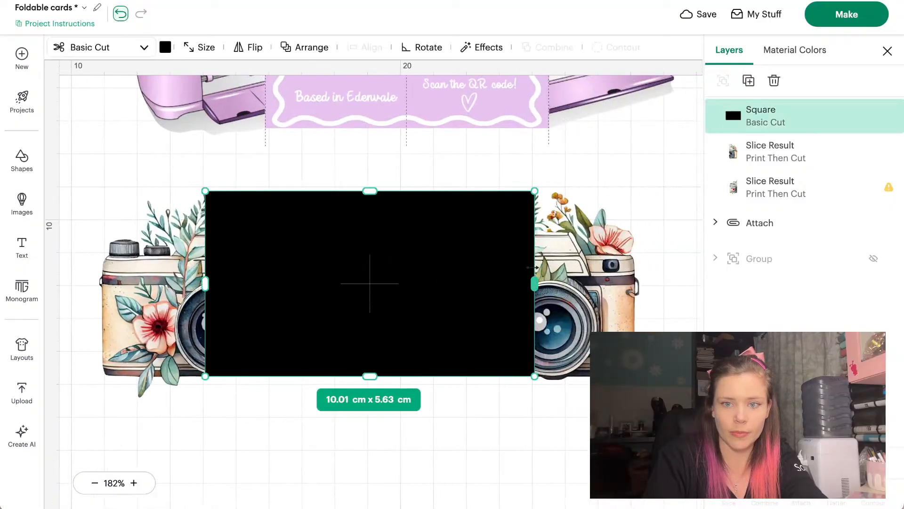
{"action": "left_click", "coordinate": [663, 163]}
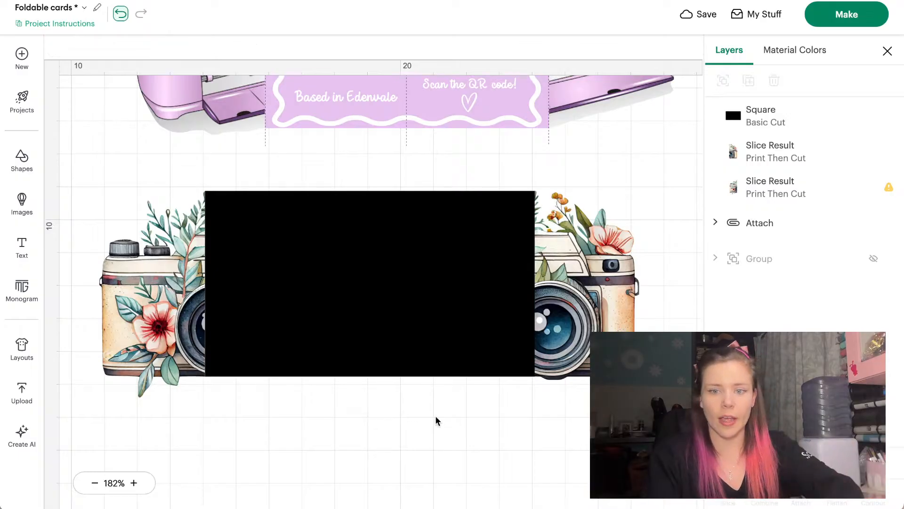
{"action": "scroll", "coordinate": [435, 415], "scroll_direction": "left", "scroll_amount": 1}
{"action": "left_click", "coordinate": [418, 332]}
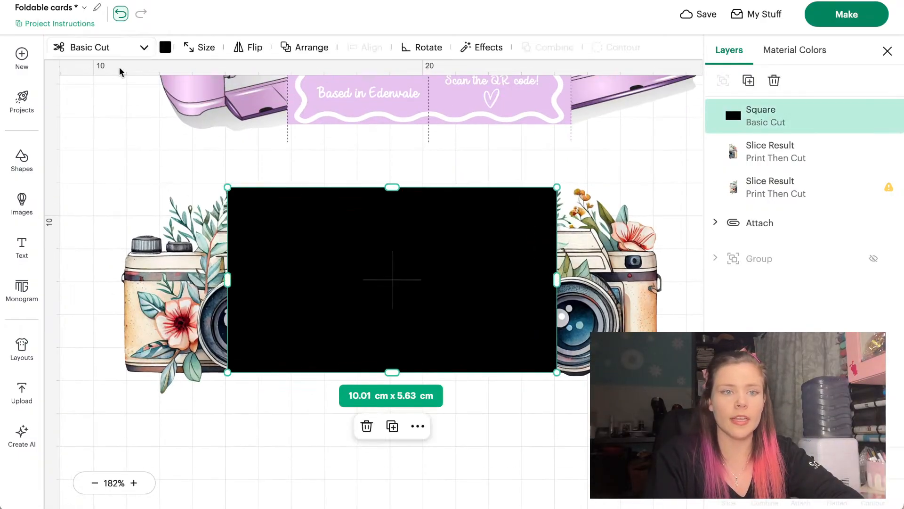
Recolour the black rectangle pale pink #ffd7d7 using the custom colour picker
{"action": "left_click", "coordinate": [166, 47]}
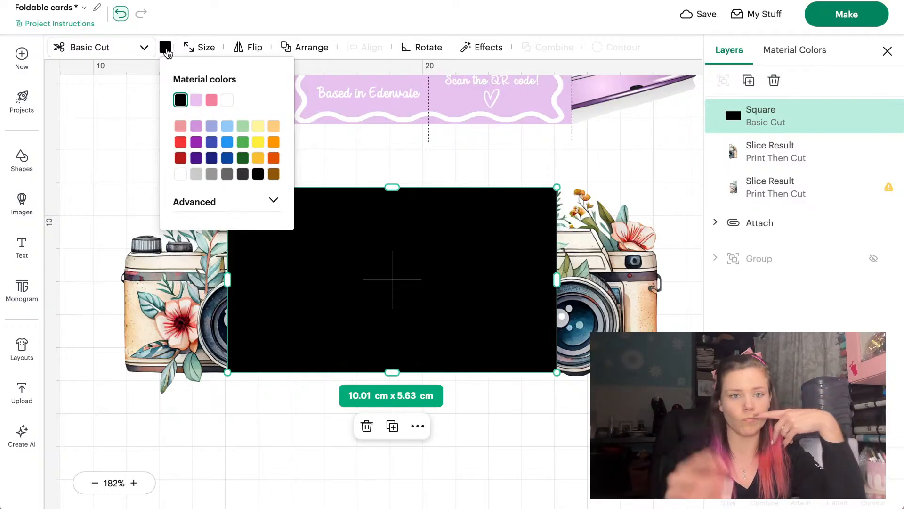
{"action": "left_click", "coordinate": [227, 126]}
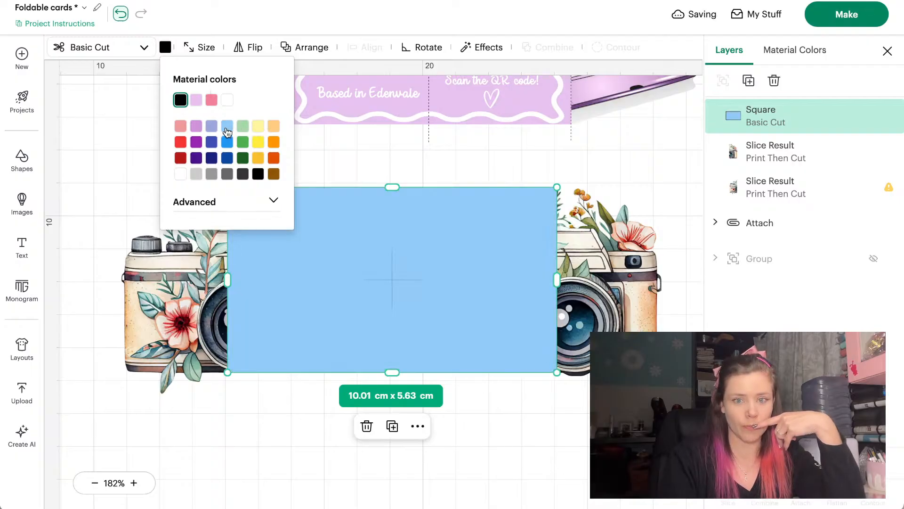
{"action": "left_click", "coordinate": [182, 127]}
{"action": "left_click", "coordinate": [240, 204]}
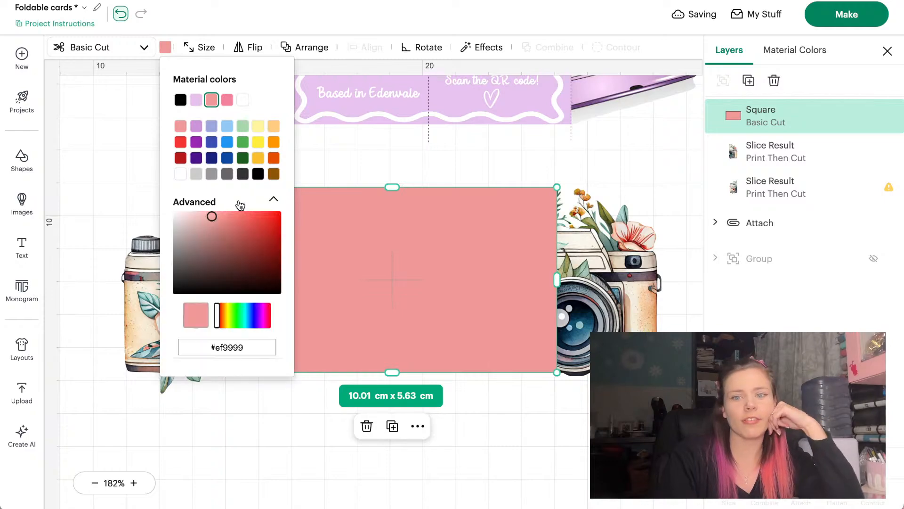
{"action": "left_click_drag", "start_coordinate": [193, 224], "coordinate": [198, 215]}
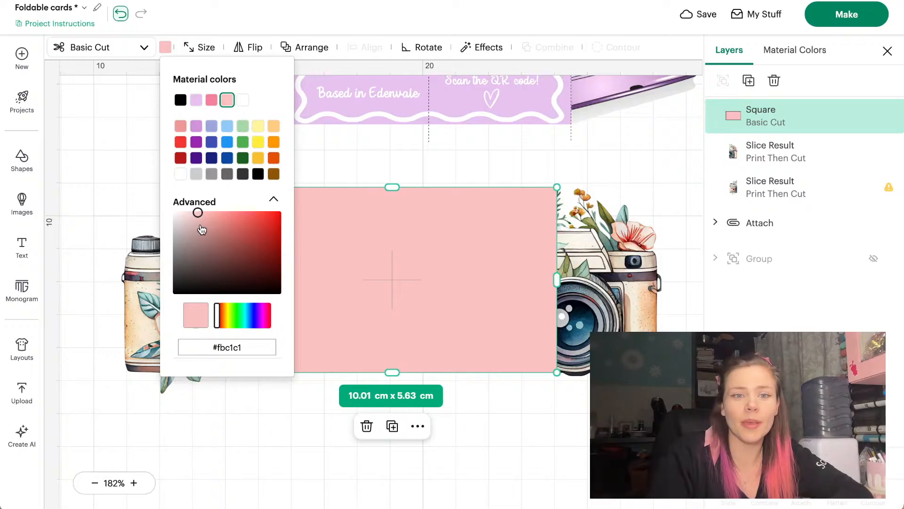
{"action": "left_click_drag", "start_coordinate": [197, 213], "coordinate": [190, 210]}
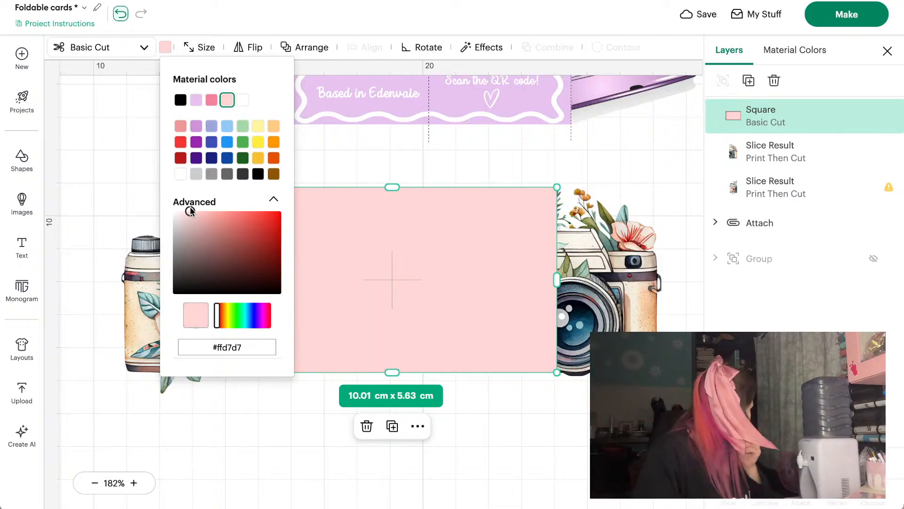
{"action": "left_click", "coordinate": [514, 151]}
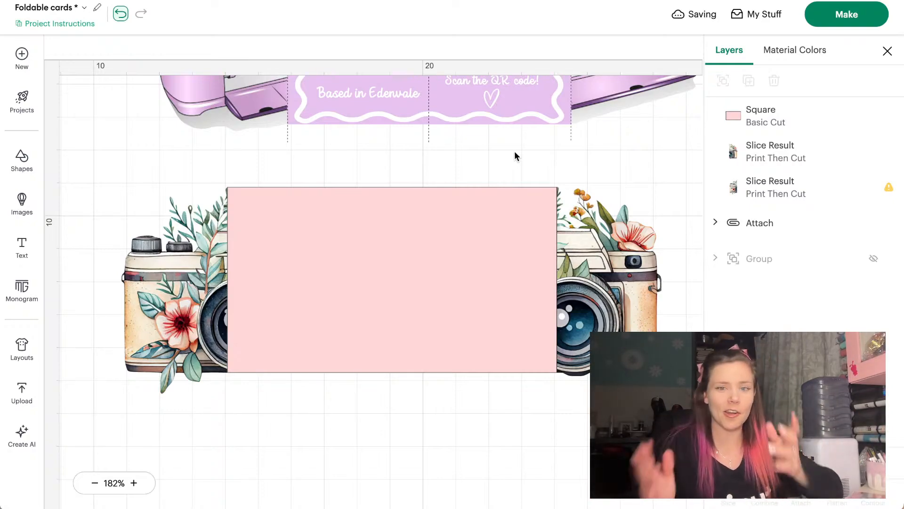
Scroll the canvas and select the pink rectangle to inspect the result
{"action": "scroll", "coordinate": [515, 152], "scroll_direction": "down", "scroll_amount": 4}
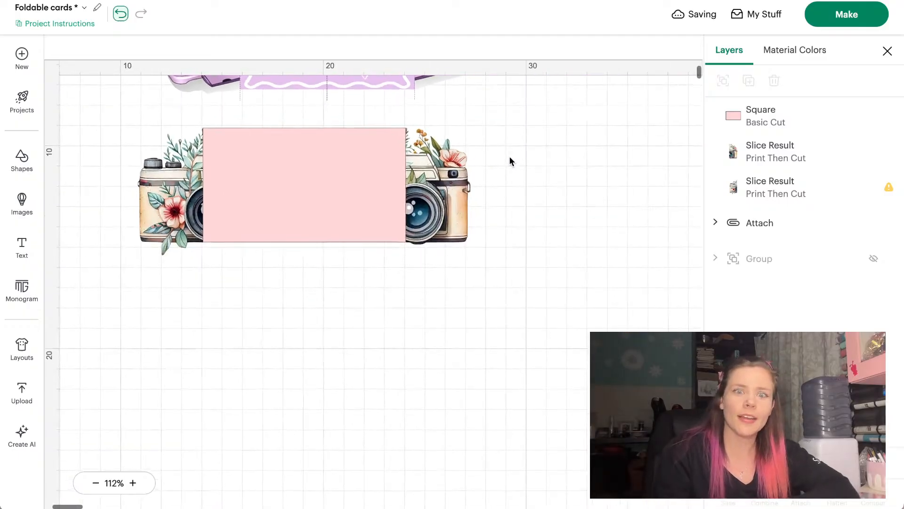
{"action": "scroll", "coordinate": [510, 157], "scroll_direction": "up", "scroll_amount": 3}
{"action": "scroll", "coordinate": [510, 160], "scroll_direction": "up", "scroll_amount": 3}
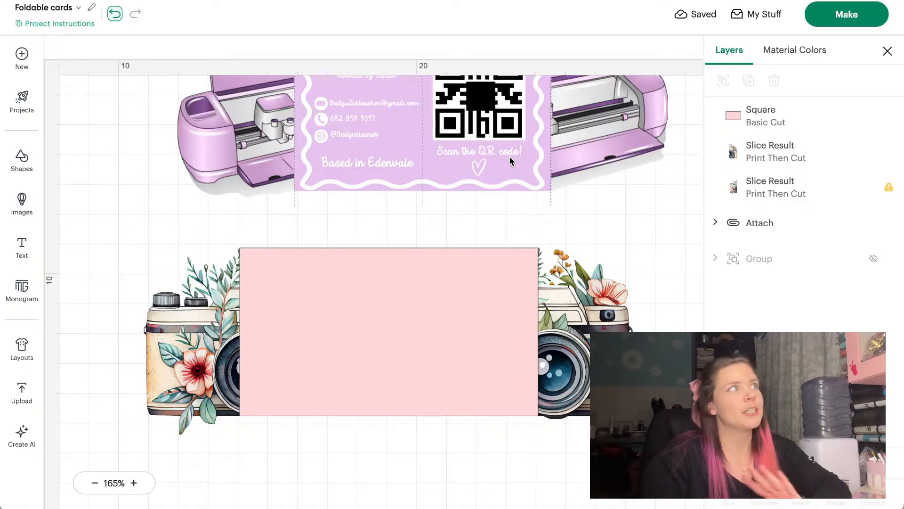
{"action": "left_click", "coordinate": [375, 291]}
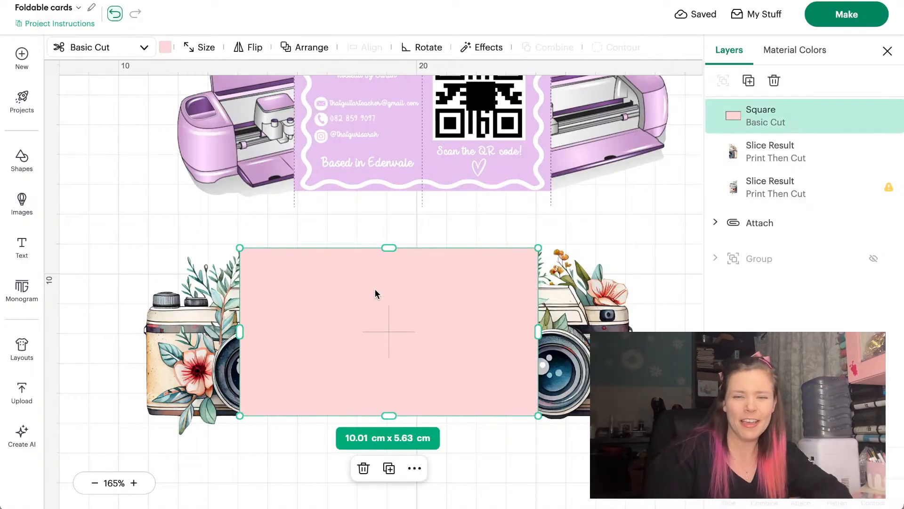
{"action": "left_click", "coordinate": [241, 450]}
{"action": "scroll", "coordinate": [241, 450], "scroll_direction": "down", "scroll_amount": 3}
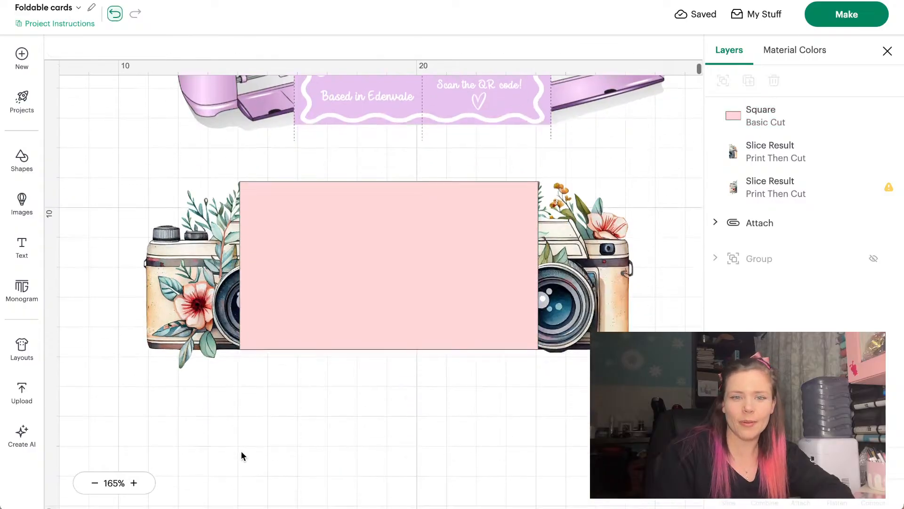
{"action": "scroll", "coordinate": [242, 450], "scroll_direction": "up", "scroll_amount": 1}
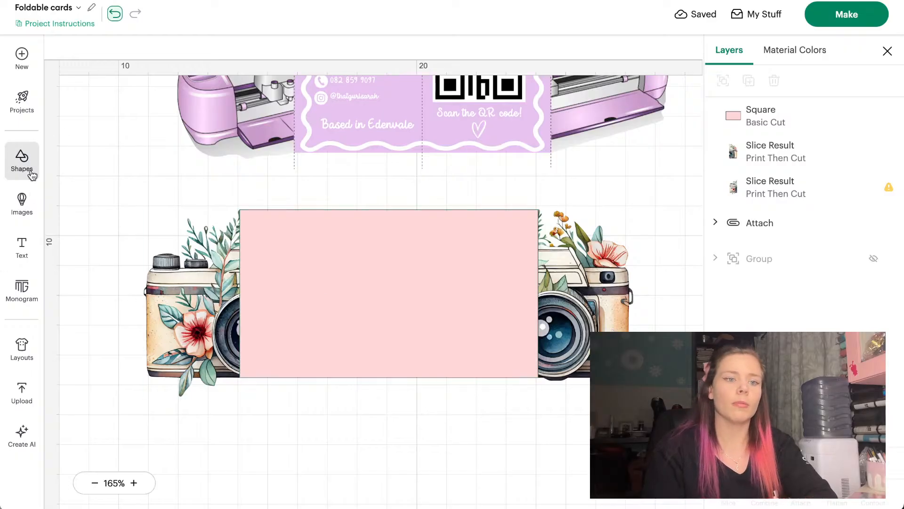
Add a text box with the business name and shrink it onto the pink panel
{"action": "left_click", "coordinate": [22, 208]}
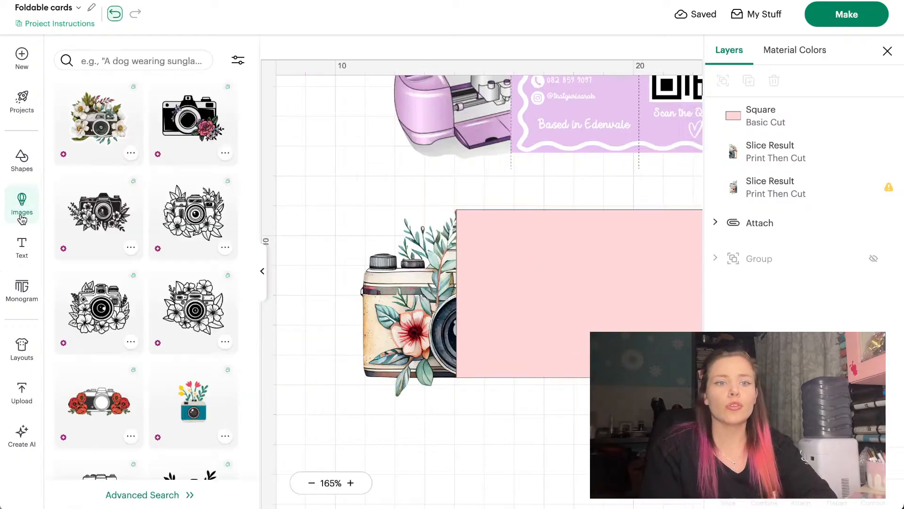
{"action": "left_click", "coordinate": [22, 249]}
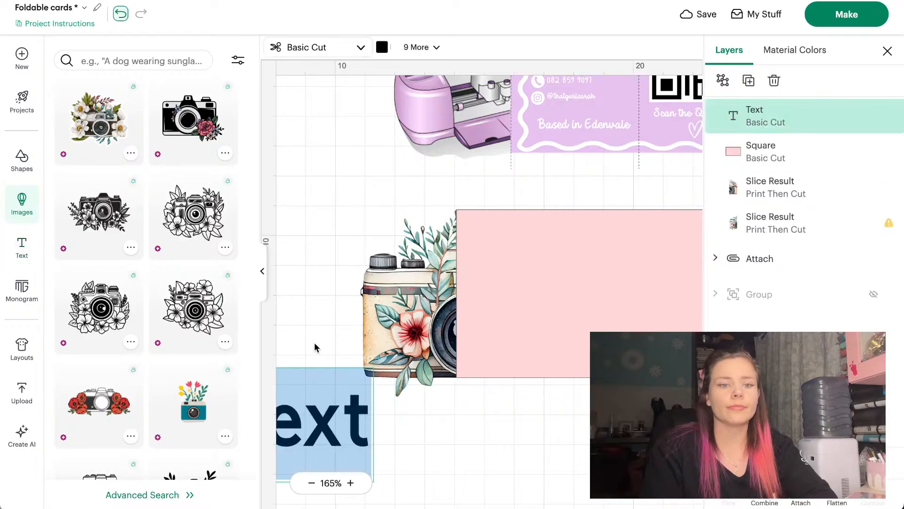
{"action": "scroll", "coordinate": [298, 307], "scroll_direction": "right", "scroll_amount": 1}
{"action": "left_click", "coordinate": [262, 270]}
{"action": "left_click_drag", "start_coordinate": [95, 424], "coordinate": [406, 441]}
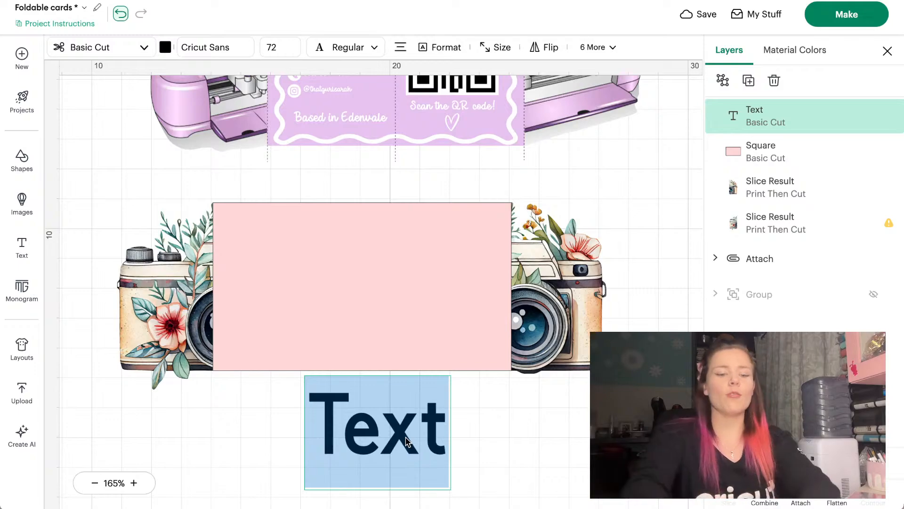
{"action": "type", "text": "Sarah's"}
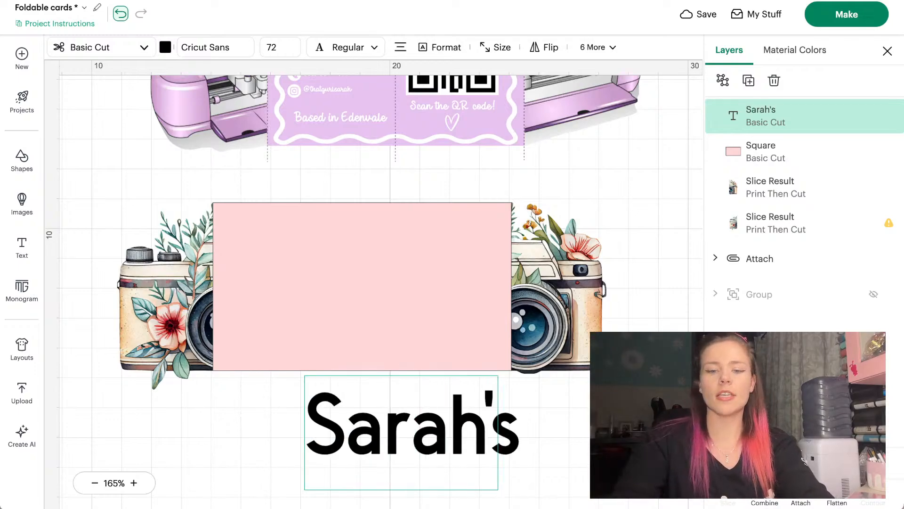
{"action": "type", "text": " Snaps"}
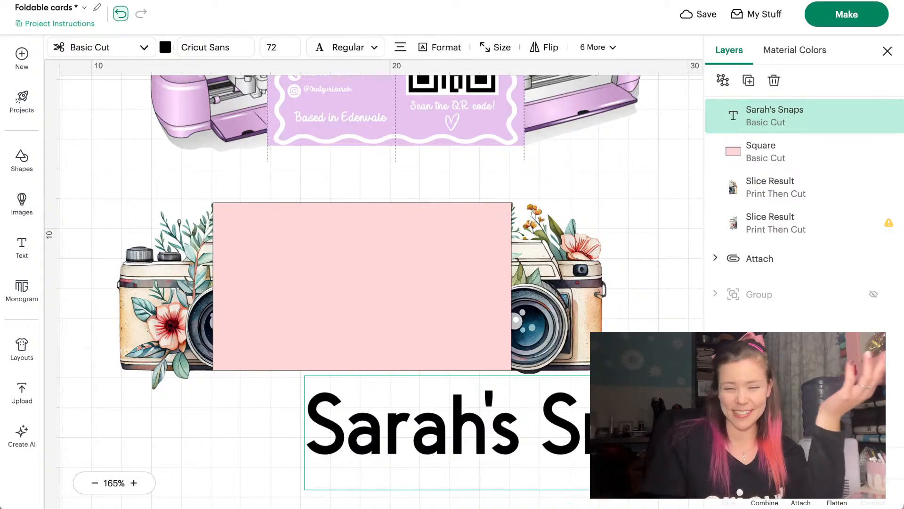
{"action": "left_click_drag", "start_coordinate": [450, 446], "coordinate": [294, 405]}
{"action": "left_click", "coordinate": [194, 392]}
{"action": "left_click_drag", "start_coordinate": [650, 363], "coordinate": [351, 231]}
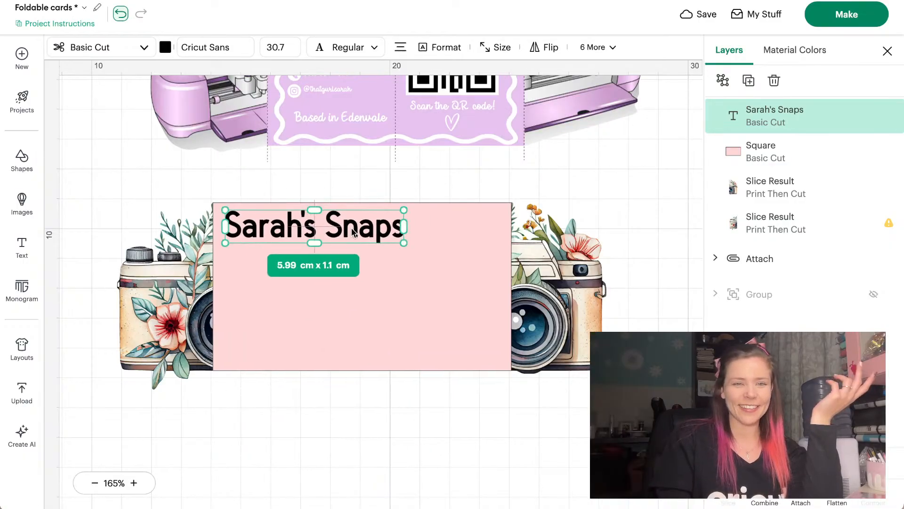
Search fonts for 'bfc' and set the title in BFC Gleam
{"action": "left_click", "coordinate": [233, 47]}
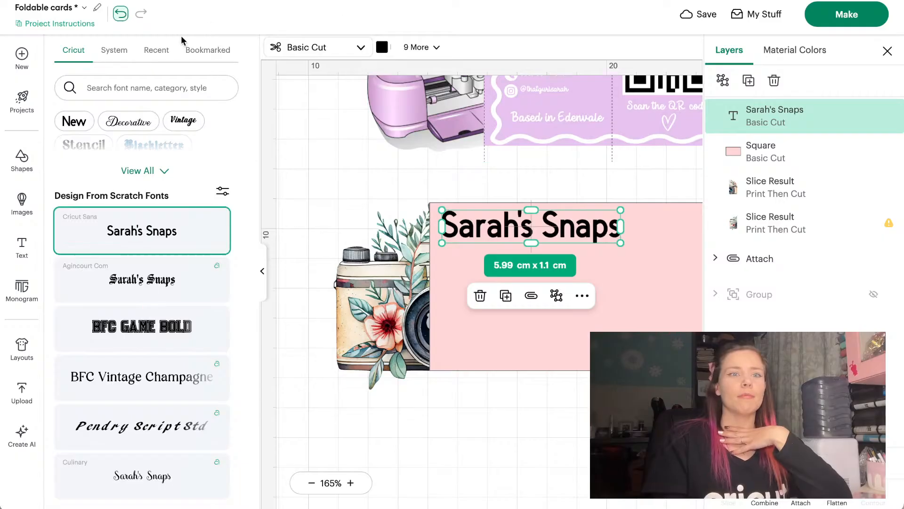
{"action": "left_click", "coordinate": [114, 84]}
{"action": "type", "text": "bfc"}
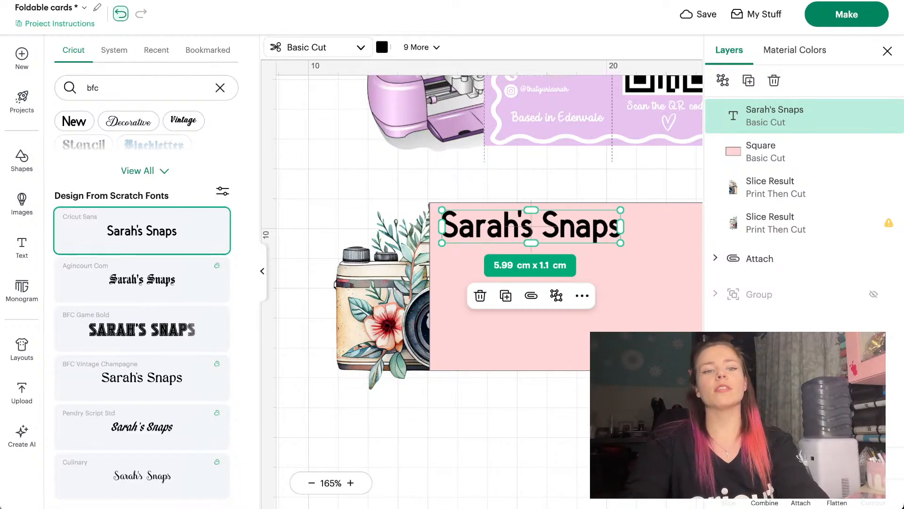
{"action": "key", "text": "BackSpace"}
{"action": "type", "text": "d"}
{"action": "key", "text": "BackSpace"}
{"action": "type", "text": "d"}
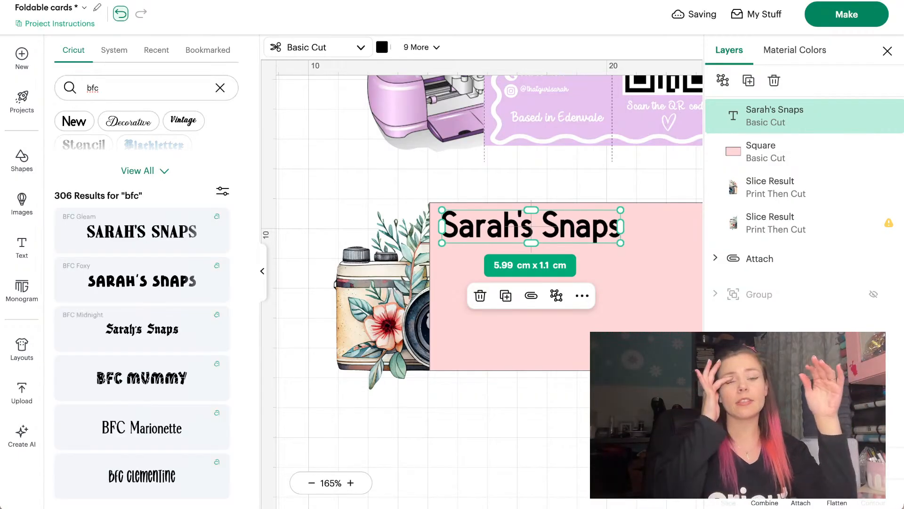
{"action": "left_click", "coordinate": [122, 229]}
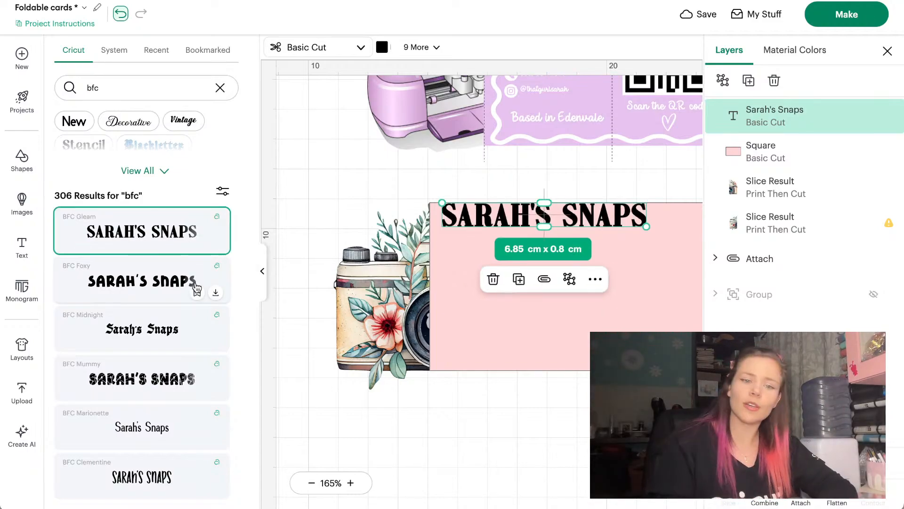
{"action": "left_click", "coordinate": [259, 269]}
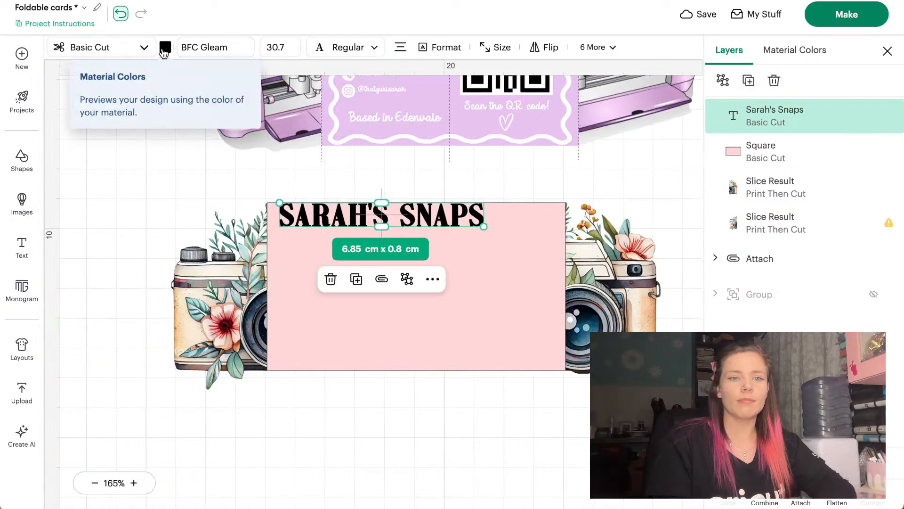
Shrink the title to 4.87 × 0.57 cm at the panel's top, reverting from white to black
{"action": "left_click", "coordinate": [165, 48]}
{"action": "left_click", "coordinate": [243, 100]}
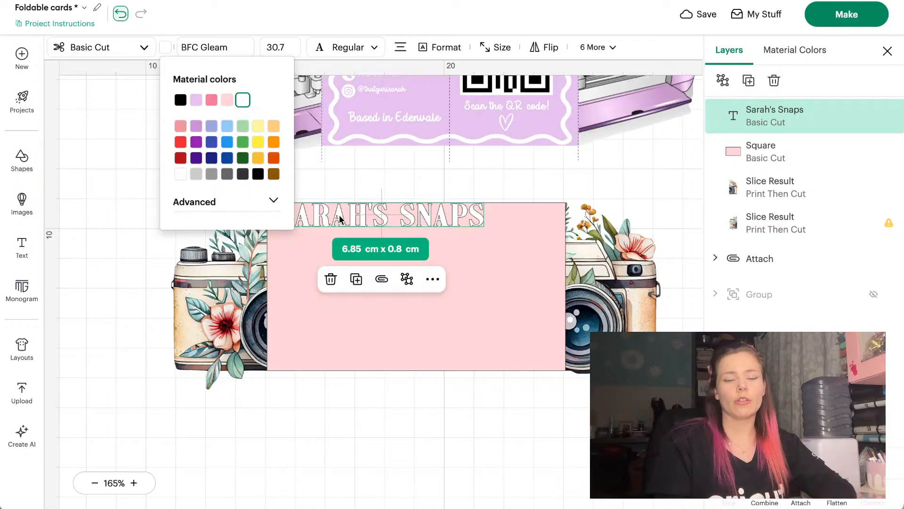
{"action": "left_click_drag", "start_coordinate": [339, 215], "coordinate": [317, 221]}
{"action": "left_click_drag", "start_coordinate": [480, 233], "coordinate": [423, 226]}
{"action": "left_click", "coordinate": [166, 49]}
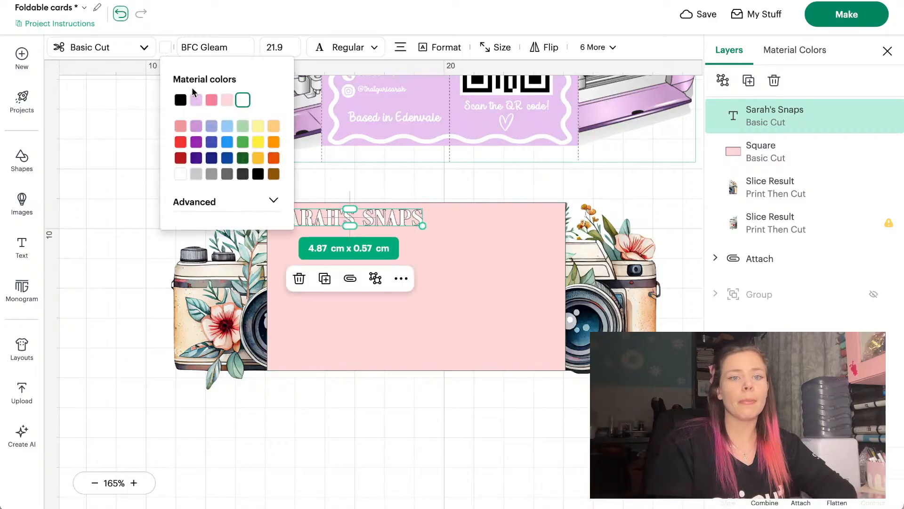
{"action": "left_click", "coordinate": [182, 100]}
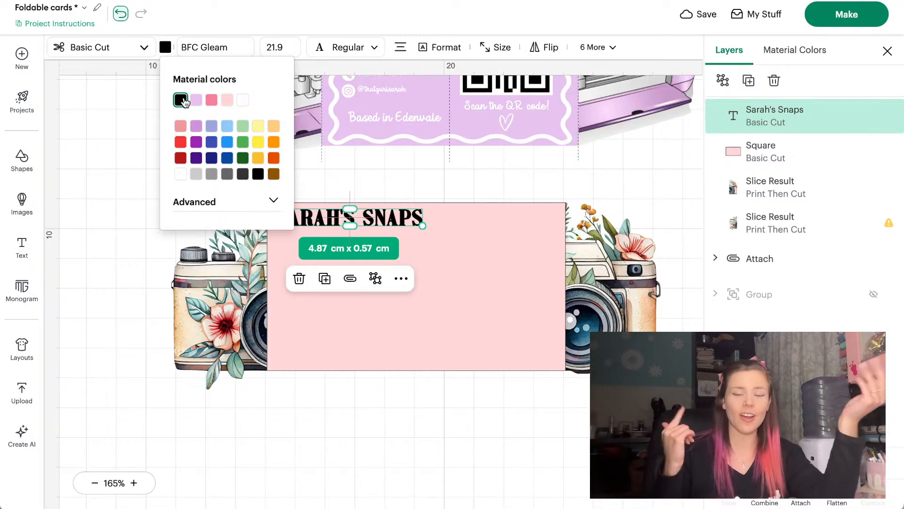
{"action": "left_click", "coordinate": [392, 373]}
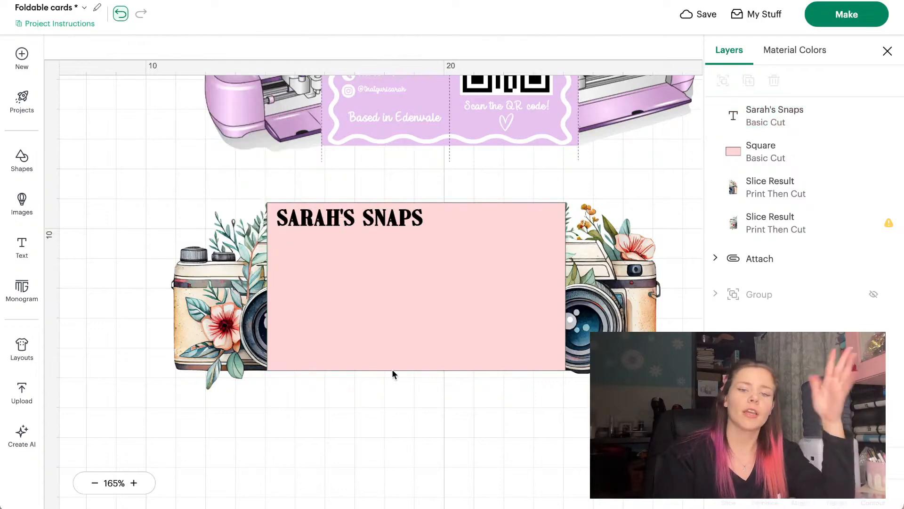
{"action": "left_click", "coordinate": [371, 295]}
Turn the pink panel pale mint #c2e4d0 with the advanced colour picker and hue slider
{"action": "left_click", "coordinate": [165, 48]}
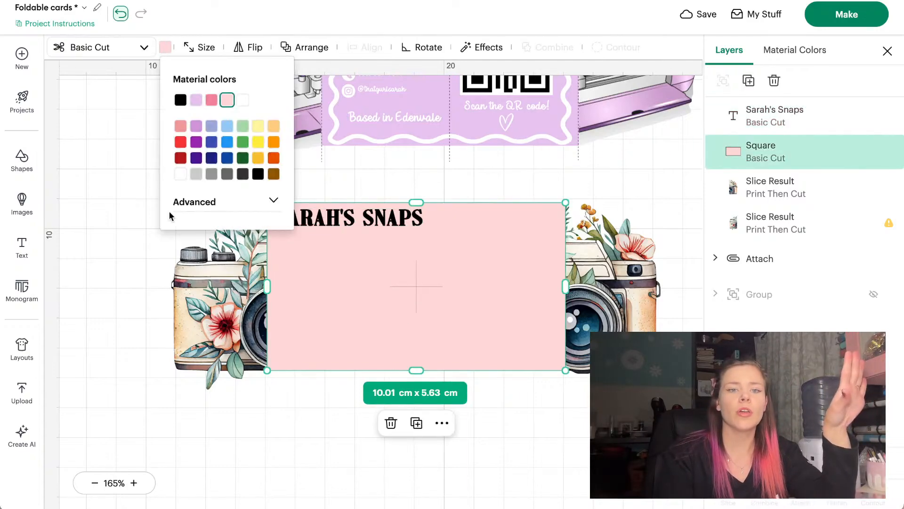
{"action": "left_click", "coordinate": [207, 203]}
{"action": "left_click", "coordinate": [243, 127]}
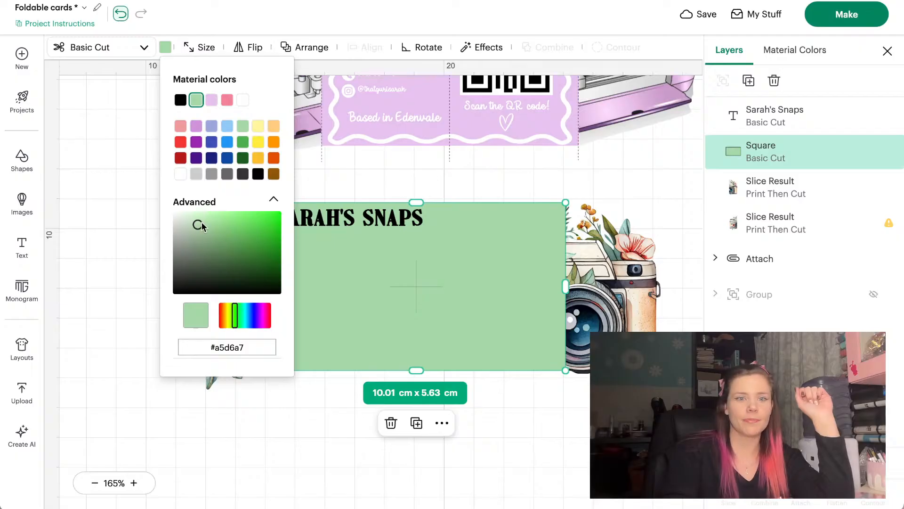
{"action": "left_click_drag", "start_coordinate": [201, 226], "coordinate": [192, 220]}
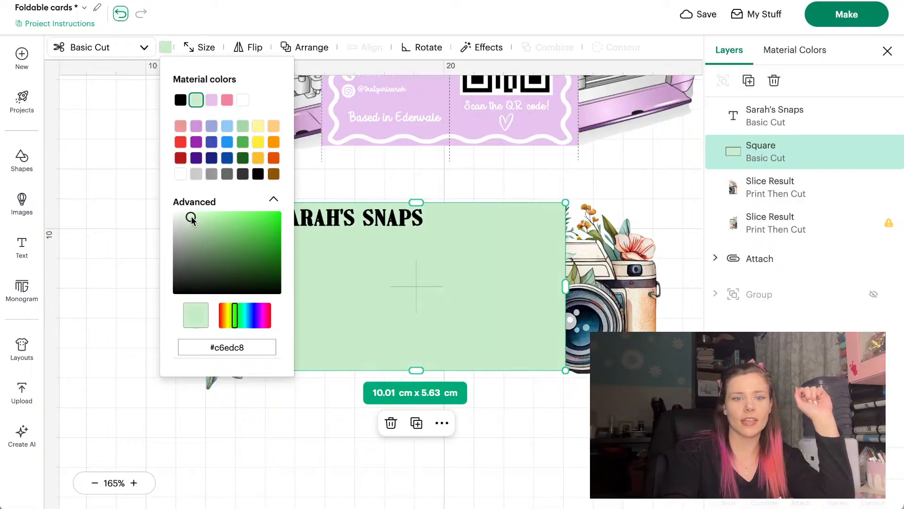
{"action": "left_click_drag", "start_coordinate": [236, 307], "coordinate": [239, 313]}
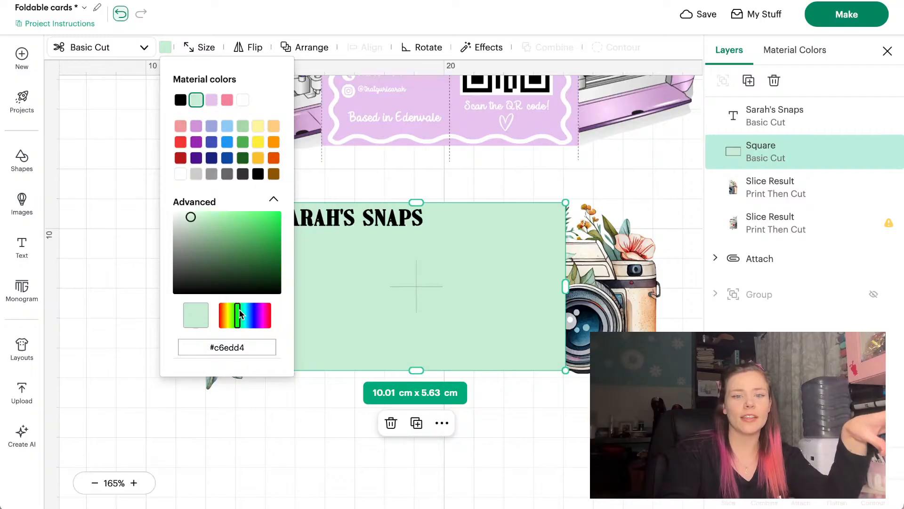
{"action": "left_click_drag", "start_coordinate": [238, 313], "coordinate": [237, 313]}
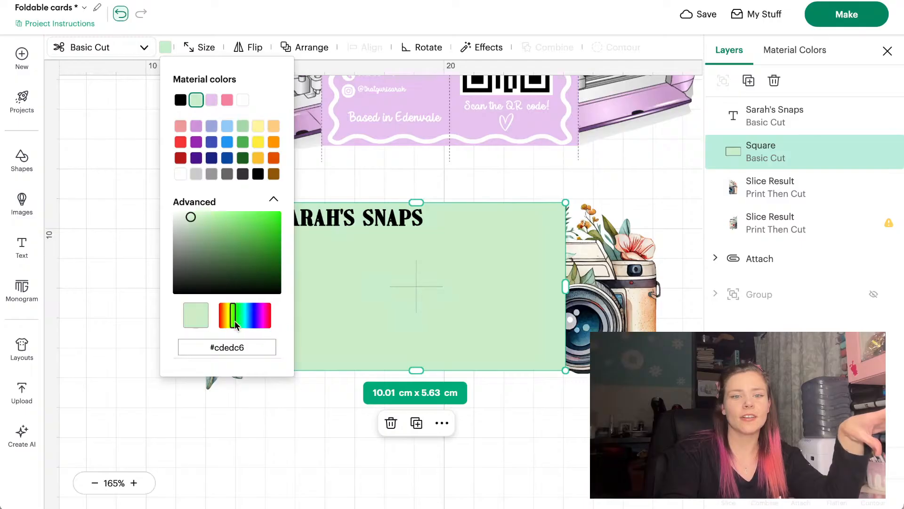
{"action": "left_click_drag", "start_coordinate": [237, 321], "coordinate": [241, 320]}
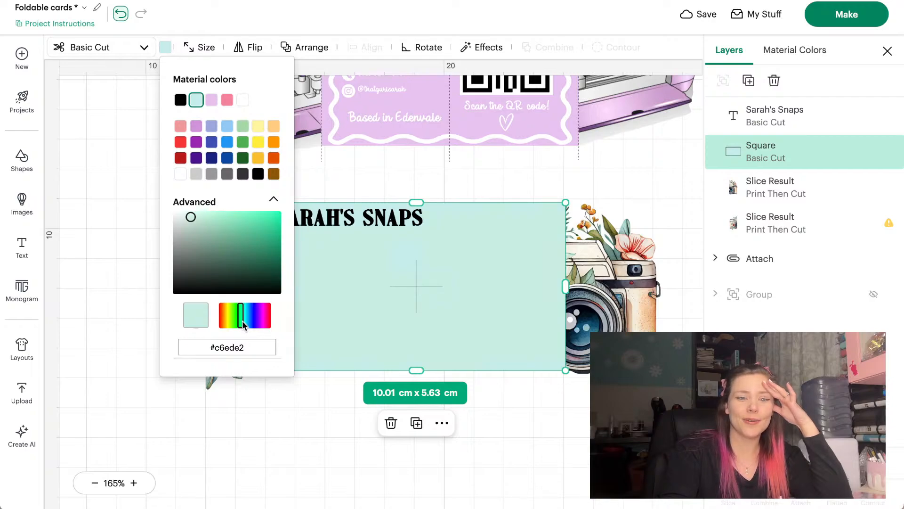
{"action": "left_click_drag", "start_coordinate": [242, 322], "coordinate": [240, 319]}
{"action": "left_click", "coordinate": [193, 228]}
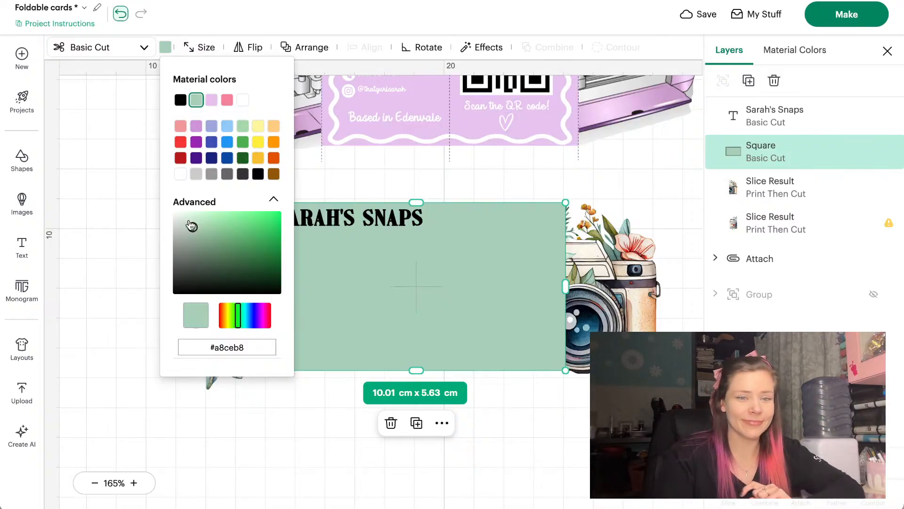
{"action": "left_click", "coordinate": [189, 220]}
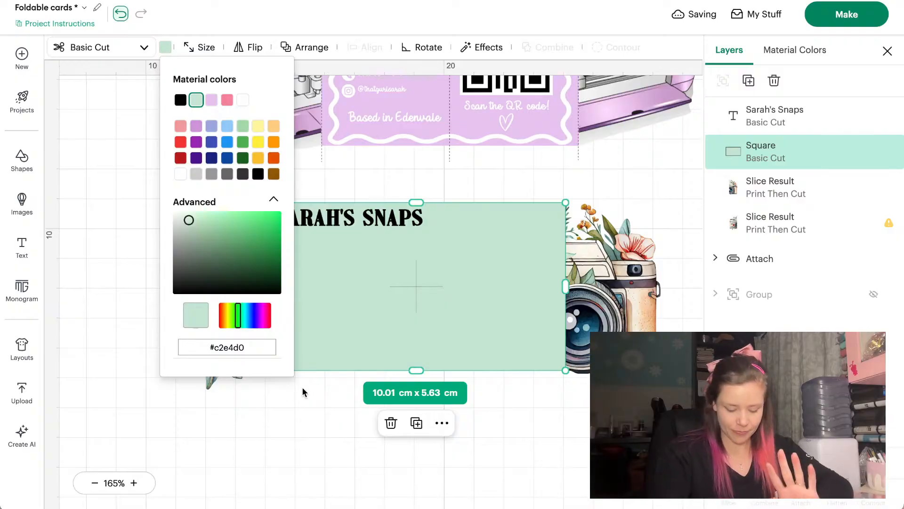
{"action": "left_click", "coordinate": [278, 422]}
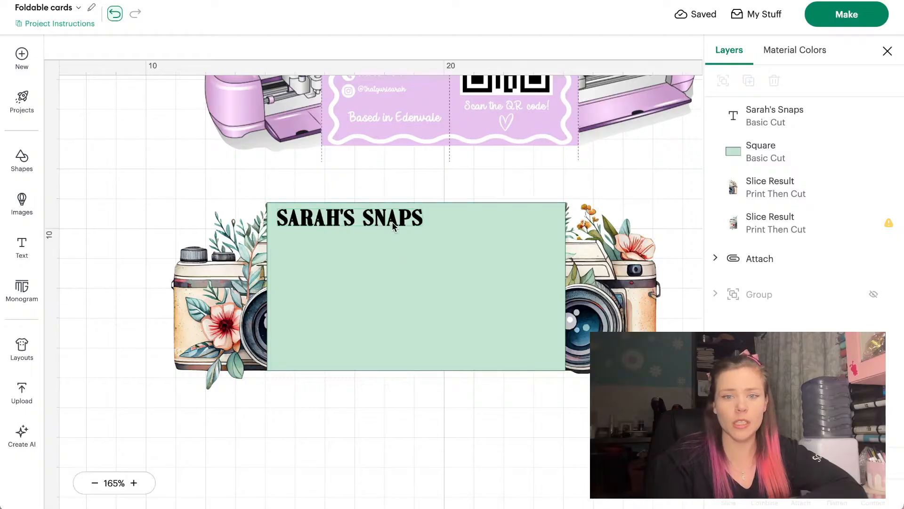
Shrink the title slightly to 4.38 × 0.51 cm and reposition it
{"action": "left_click", "coordinate": [413, 225]}
{"action": "left_click_drag", "start_coordinate": [422, 226], "coordinate": [376, 216]}
{"action": "double_click", "coordinate": [375, 215]}
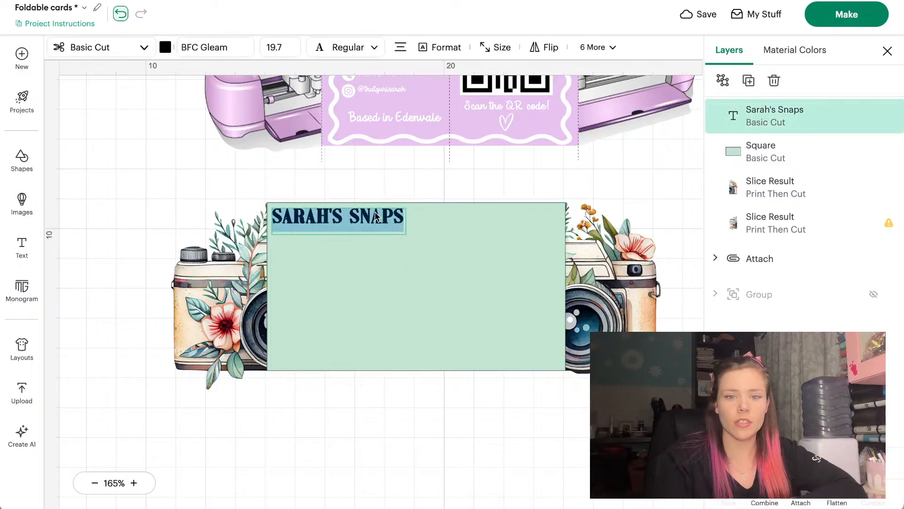
{"action": "left_click", "coordinate": [366, 405]}
{"action": "scroll", "coordinate": [366, 404], "scroll_direction": "up", "scroll_amount": 3}
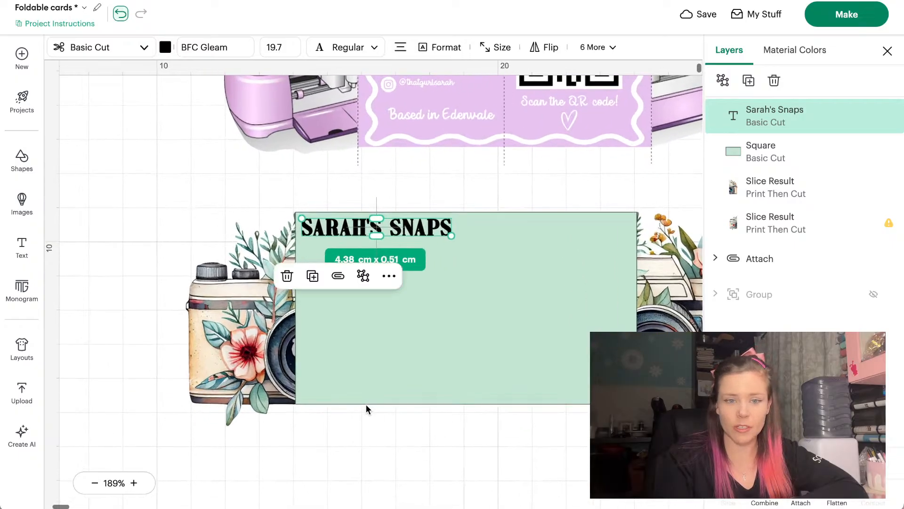
{"action": "scroll", "coordinate": [366, 404], "scroll_direction": "right", "scroll_amount": 2}
{"action": "scroll", "coordinate": [366, 404], "scroll_direction": "down", "scroll_amount": 1}
{"action": "left_click", "coordinate": [366, 445]}
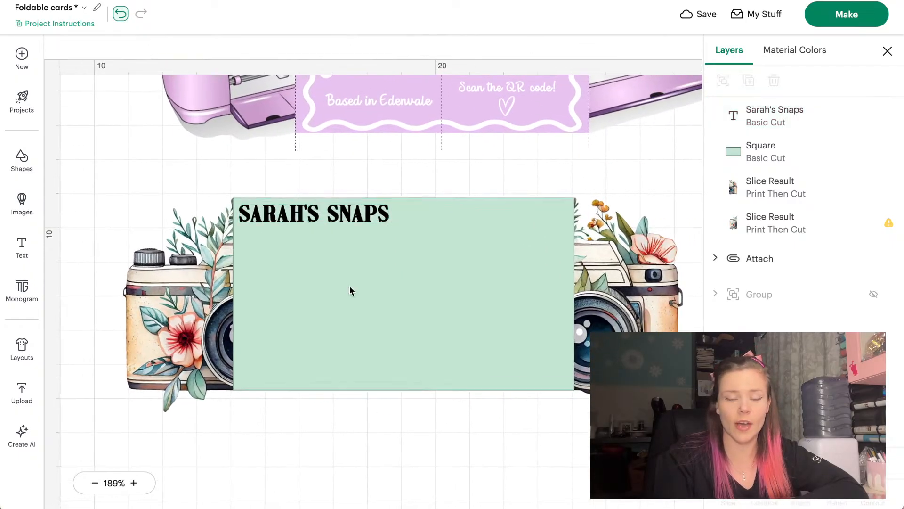
Duplicate the title and place the copy just below the original
{"action": "left_click", "coordinate": [344, 226]}
{"action": "left_click", "coordinate": [748, 81]}
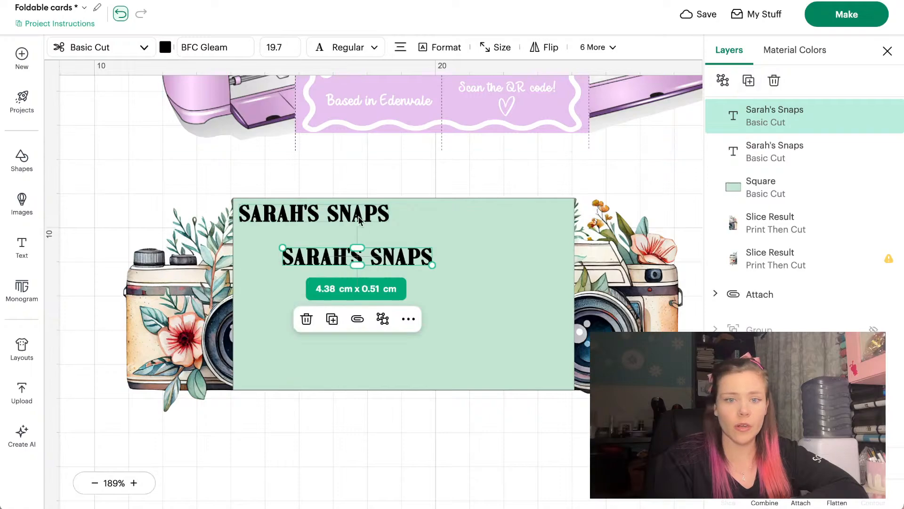
{"action": "left_click_drag", "start_coordinate": [380, 264], "coordinate": [344, 259]}
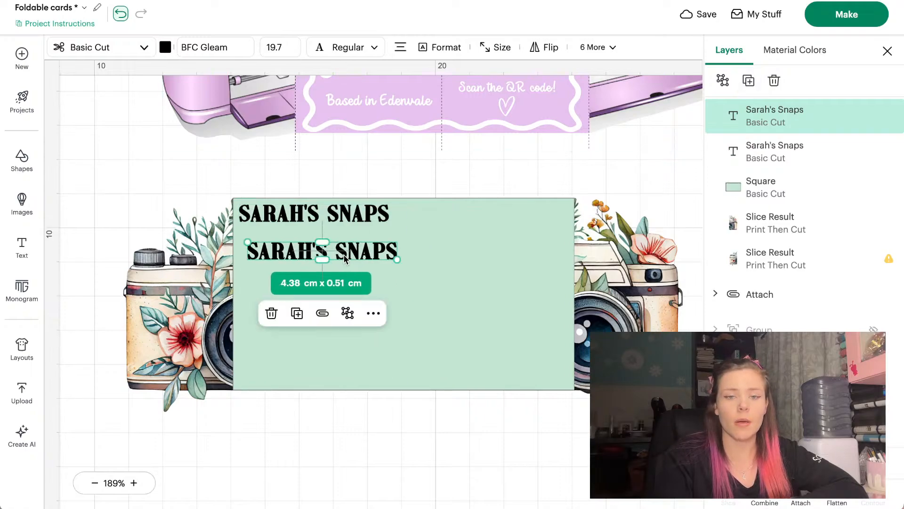
{"action": "double_click", "coordinate": [344, 258]}
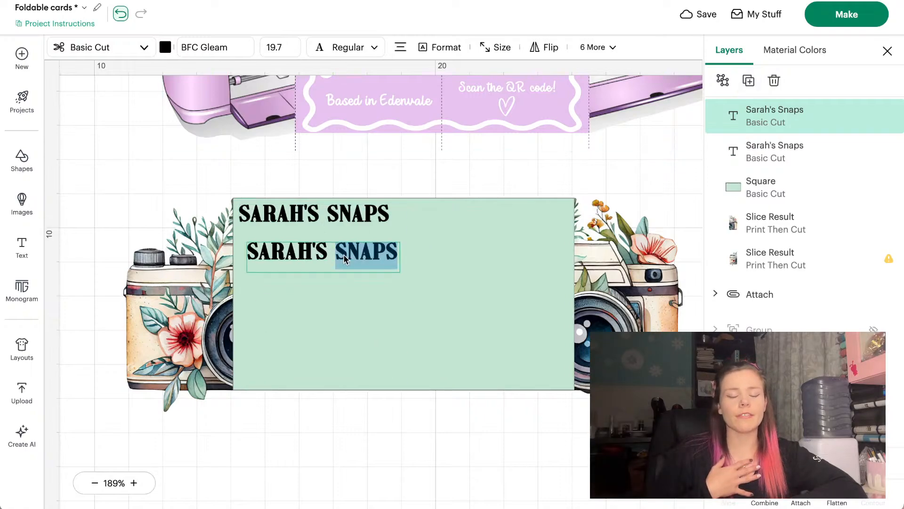
Replace the copied title's wording with the contact e-mail address
{"action": "key", "text": "BackSpace"}
{"action": "key", "text": "BackSpace"}
{"action": "key", "text": "BackSpace"}
{"action": "key", "text": "BackSpace"}
{"action": "key", "text": "BackSpace"}
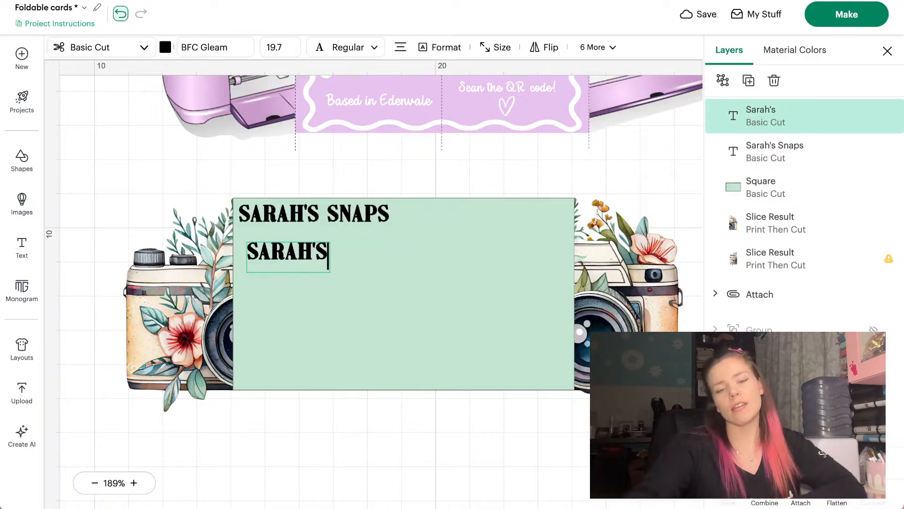
{"action": "key", "text": "BackSpace"}
{"action": "key", "text": "BackSpace"}
{"action": "key", "text": "BackSpace"}
{"action": "key", "text": "BackSpace"}
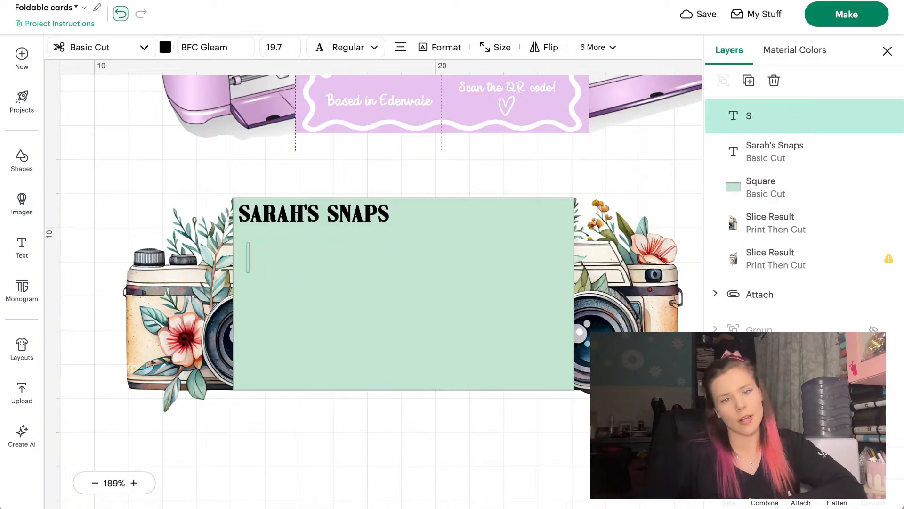
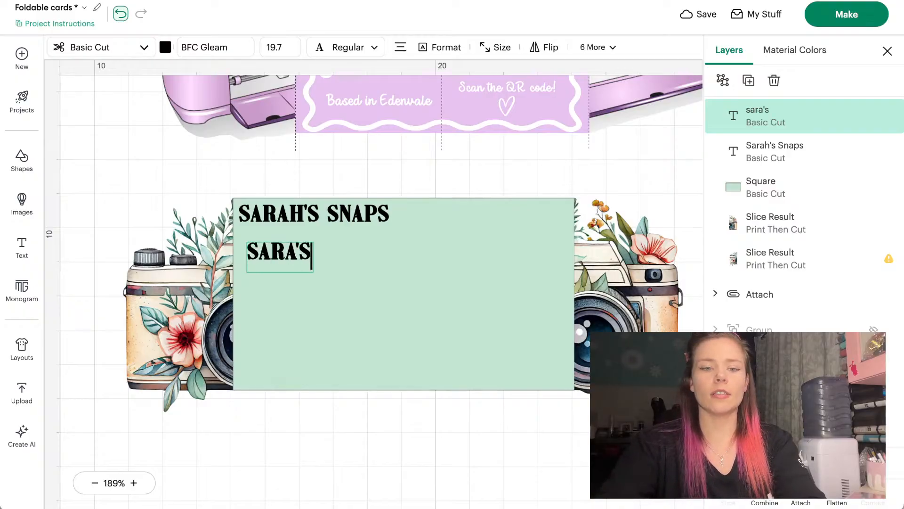
{"action": "key", "text": "BackSpace"}
{"action": "key", "text": "BackSpace"}
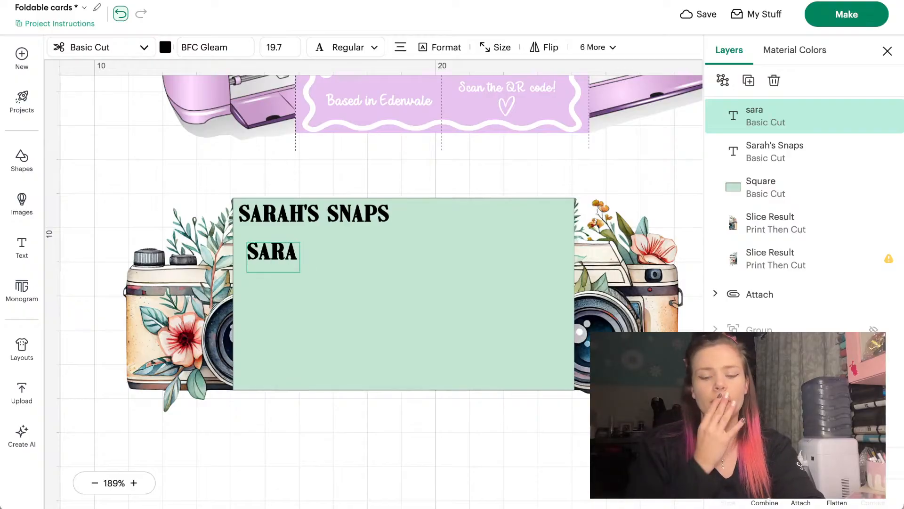
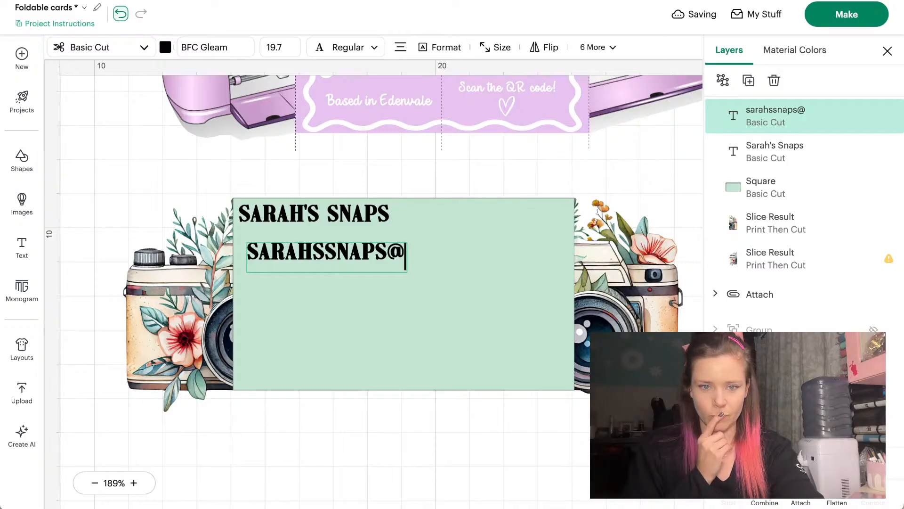
{"action": "key", "text": "BackSpace"}
{"action": "key", "text": "BackSpace"}
{"action": "key", "text": "BackSpace"}
{"action": "key", "text": "BackSpace"}
{"action": "key", "text": "BackSpace"}
{"action": "key", "text": "BackSpace"}
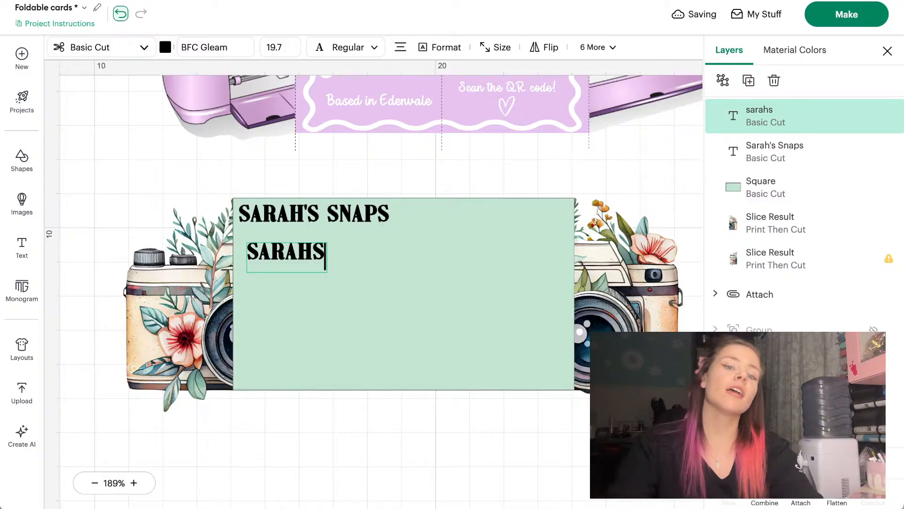
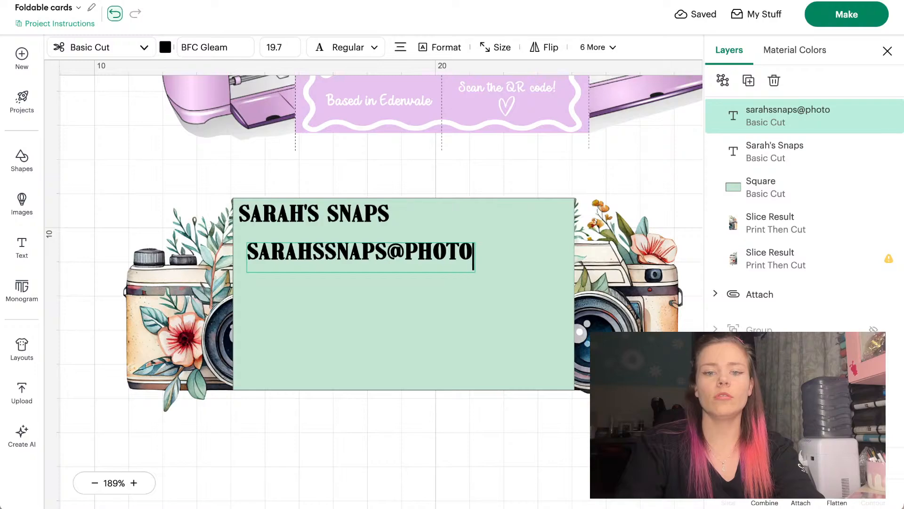
{"action": "key", "text": "BackSpace"}
{"action": "key", "text": "BackSpace"}
{"action": "key", "text": "BackSpace"}
{"action": "key", "text": "BackSpace"}
{"action": "key", "text": "BackSpace"}
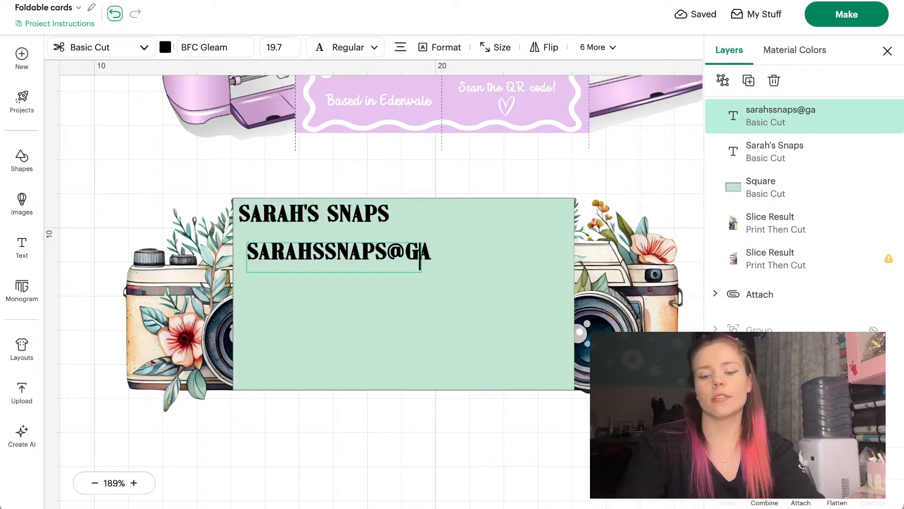
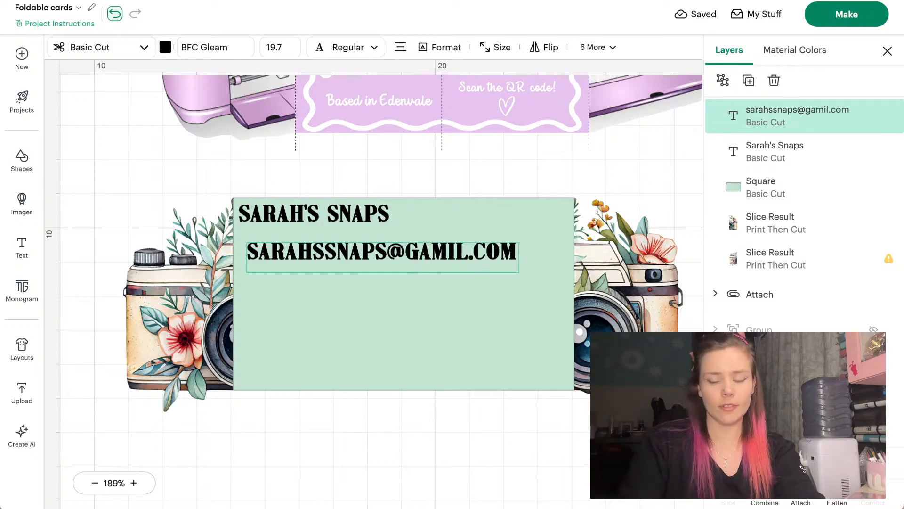
{"action": "key", "text": "BackSpace"}
{"action": "key", "text": "BackSpace"}
{"action": "key", "text": "BackSpace"}
{"action": "key", "text": "BackSpace"}
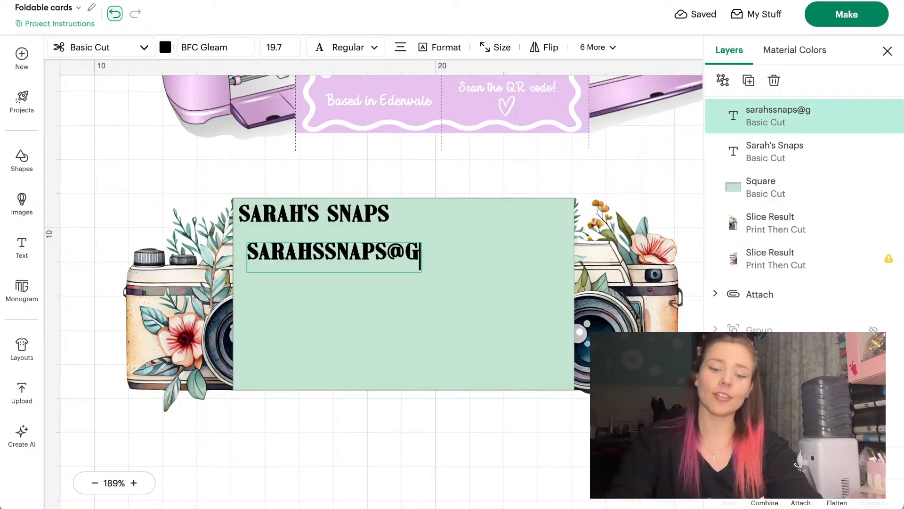
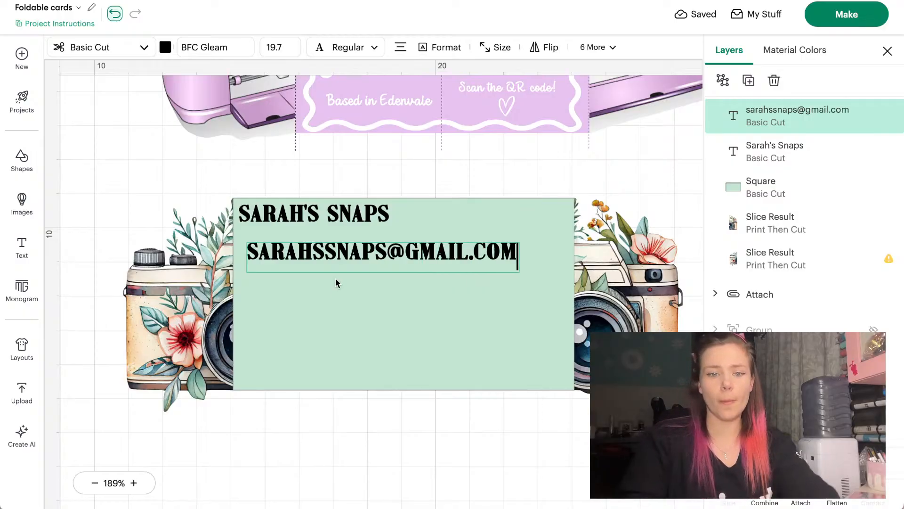
Add the phone number on a second line and start a third line with the social handle
{"action": "key", "text": "Return"}
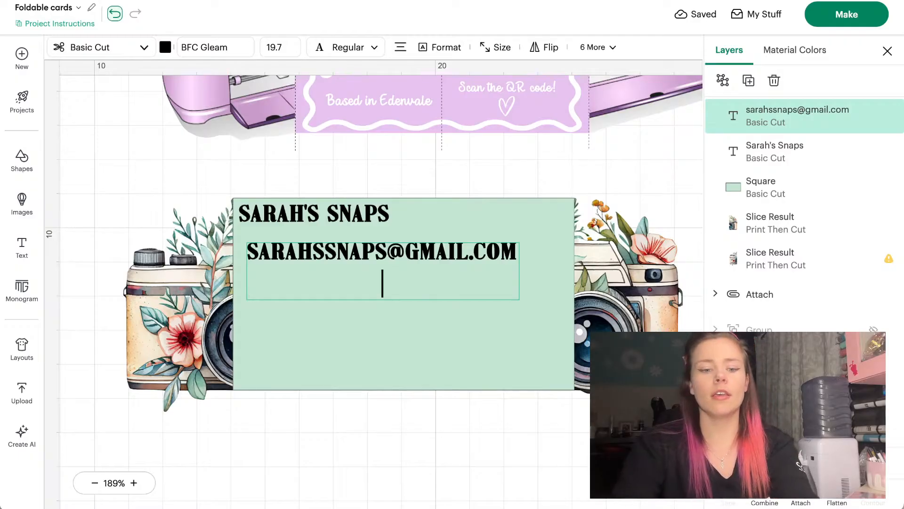
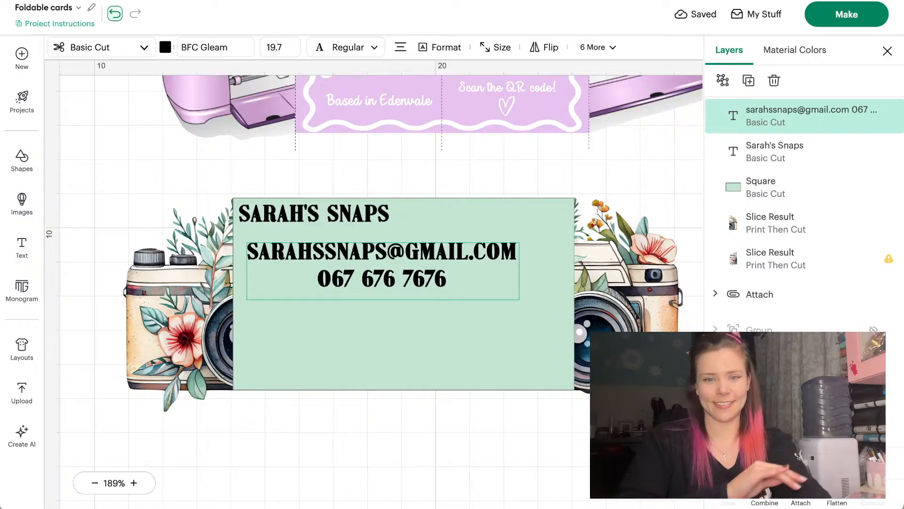
{"action": "key", "text": "Return"}
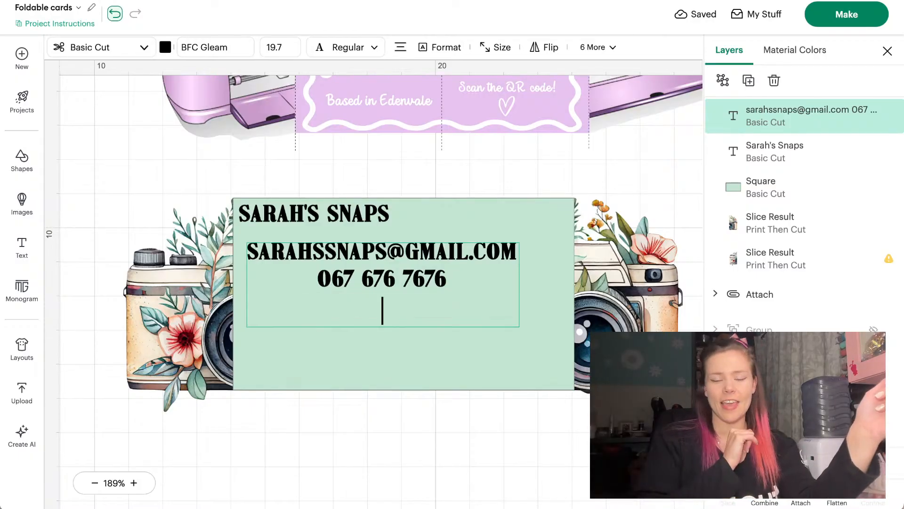
{"action": "type", "text": "@"}
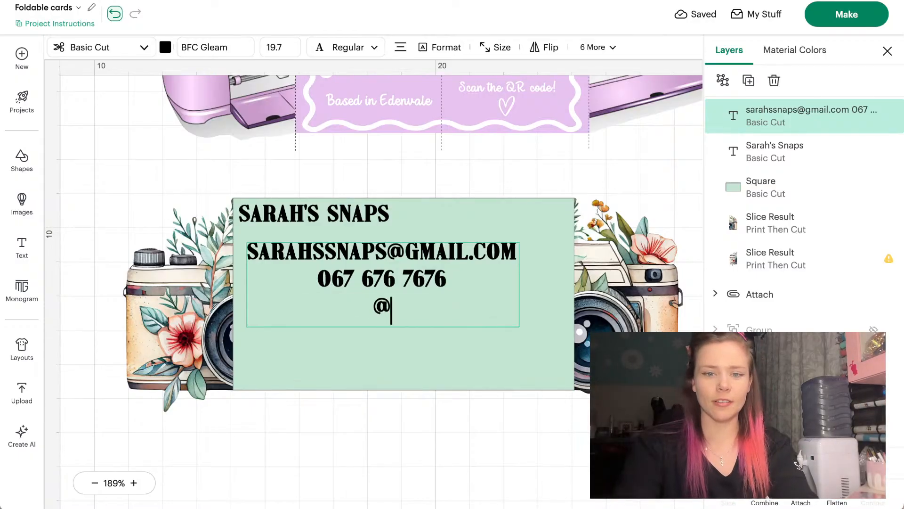
{"action": "type", "text": "S"}
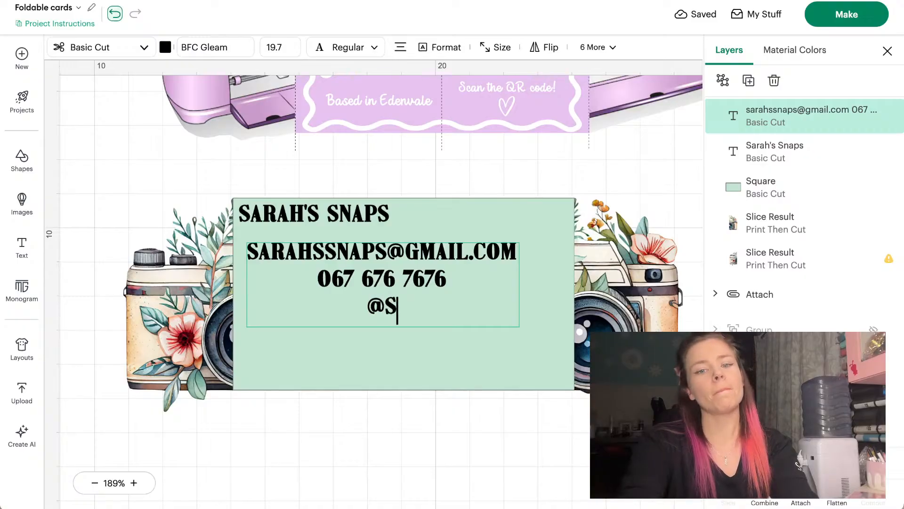
{"action": "type", "text": "ARAhsnaps"}
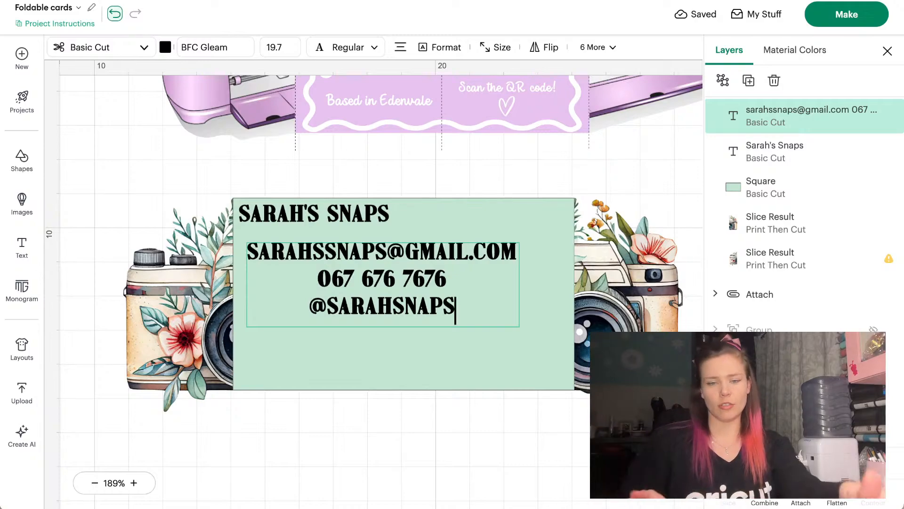
Left-align the contact text, shrink it to 4.23 × 1.17 cm and move it under the title
{"action": "left_click", "coordinate": [374, 427]}
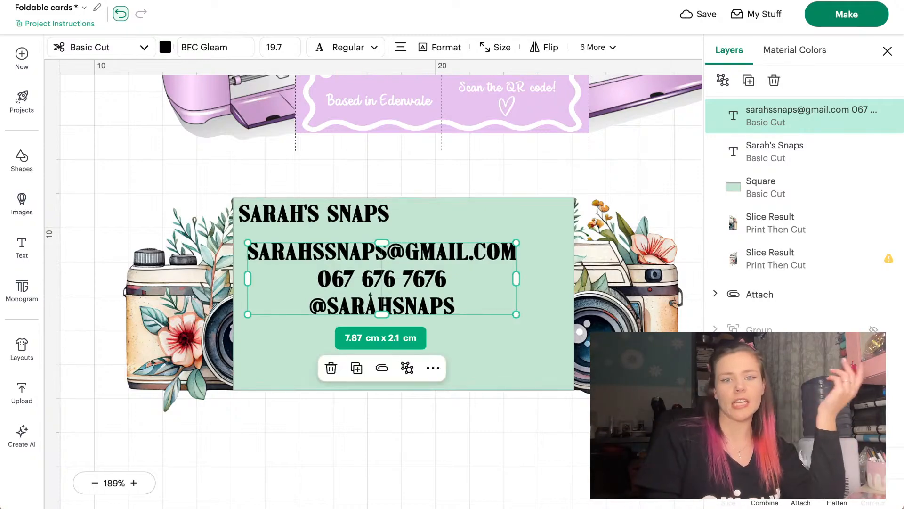
{"action": "left_click", "coordinate": [401, 47]}
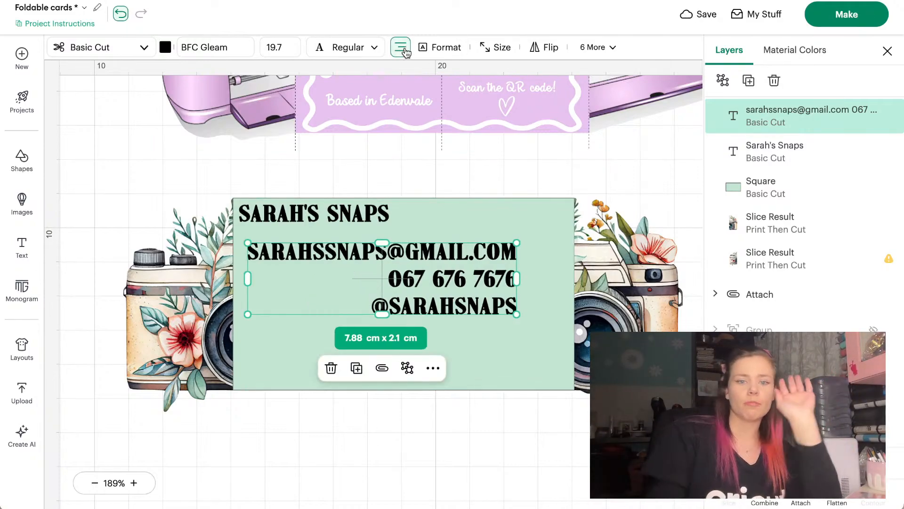
{"action": "left_click", "coordinate": [401, 47]}
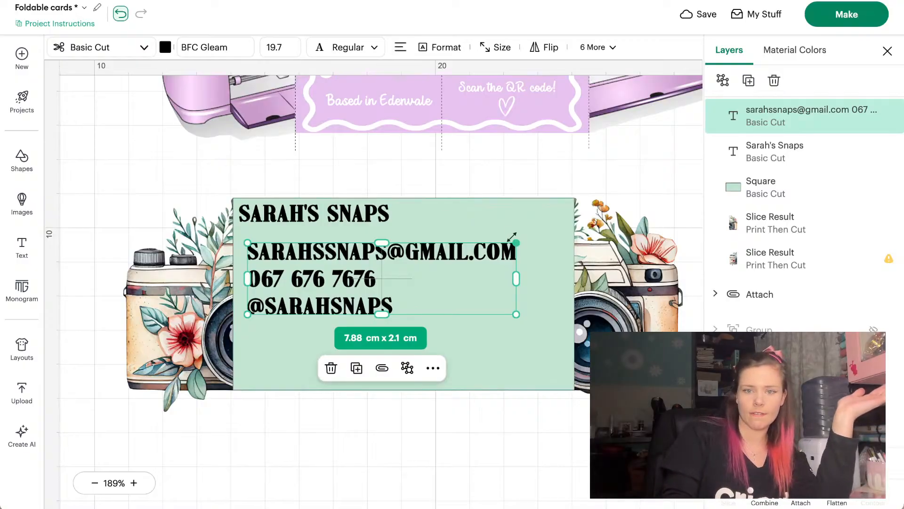
{"action": "left_click_drag", "start_coordinate": [516, 243], "coordinate": [392, 274]}
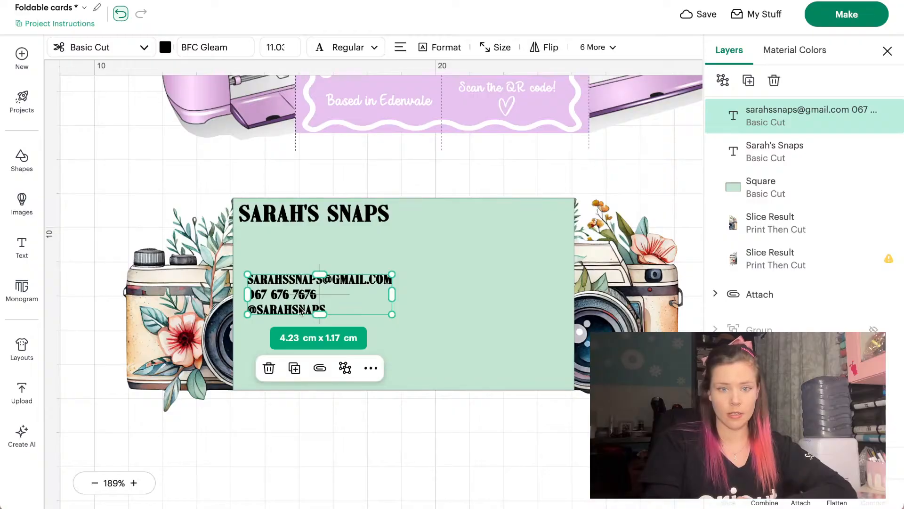
{"action": "left_click_drag", "start_coordinate": [300, 312], "coordinate": [306, 282]}
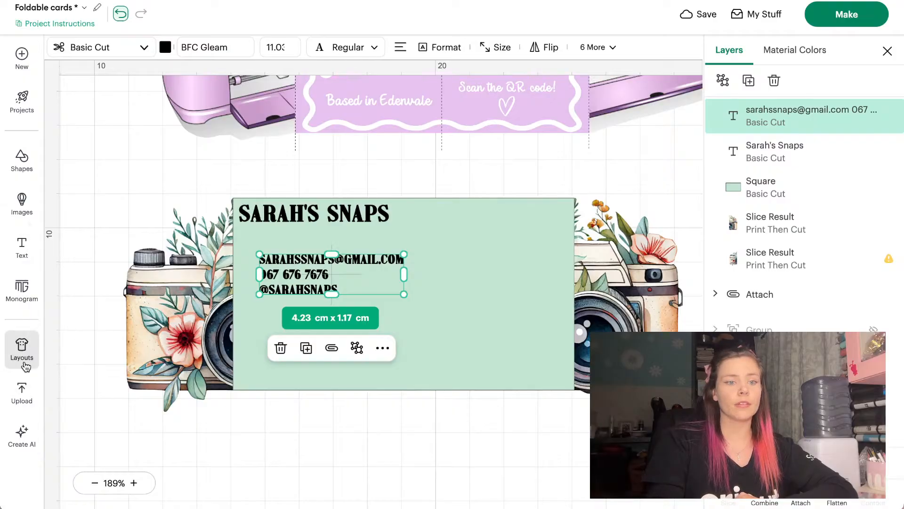
Search images for 'email' and add the black circle envelope icon
{"action": "left_click", "coordinate": [21, 208]}
{"action": "left_click", "coordinate": [141, 60]}
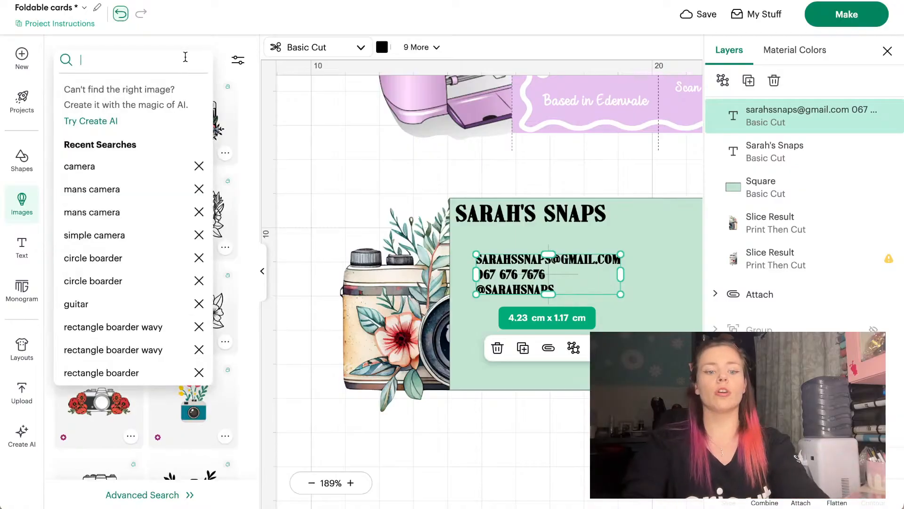
{"action": "type", "text": "email"}
{"action": "key", "text": "Return"}
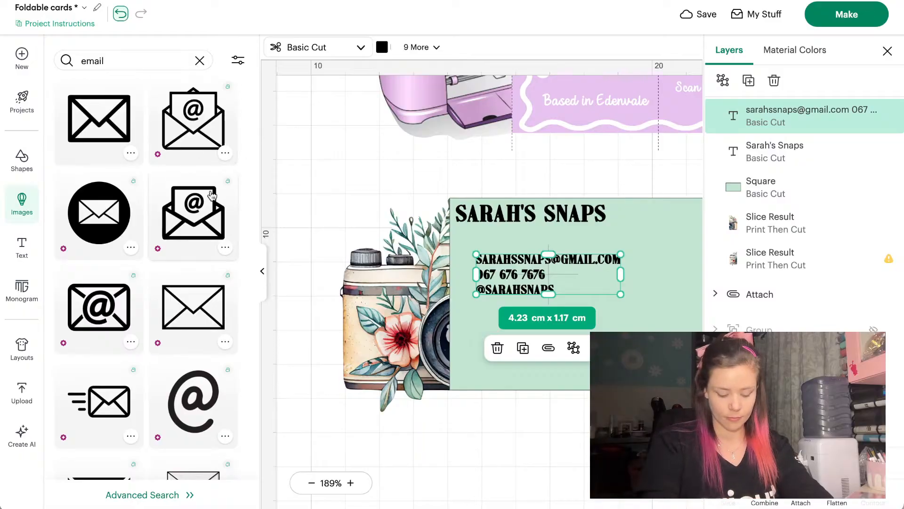
{"action": "scroll", "coordinate": [221, 162], "scroll_direction": "down", "scroll_amount": 1}
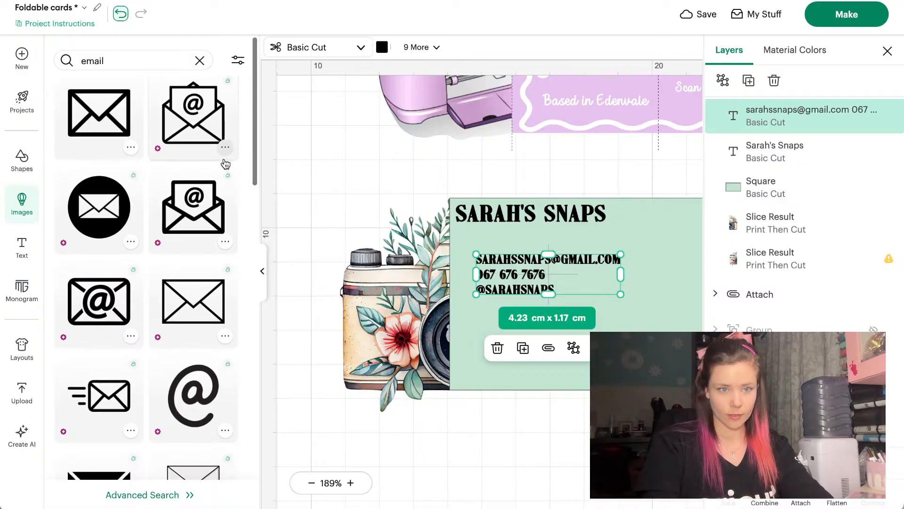
{"action": "left_click", "coordinate": [93, 172]}
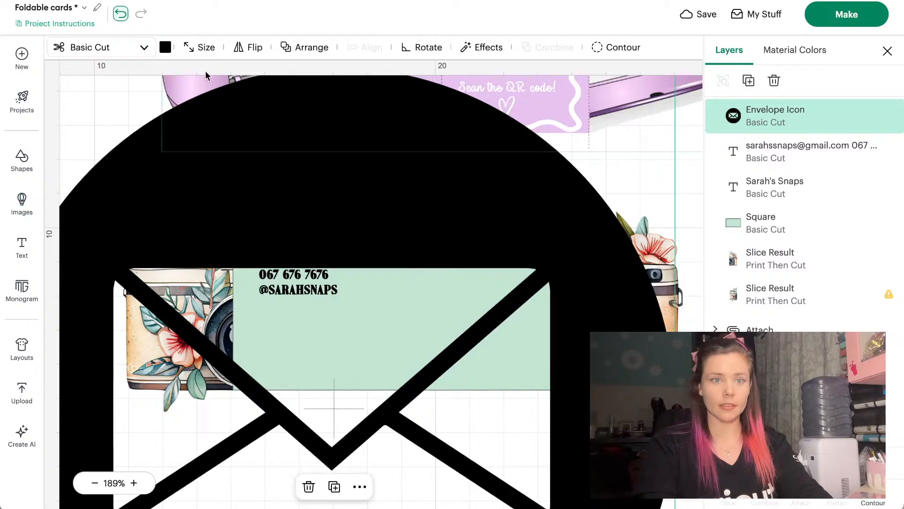
Size the envelope icon to 3 cm wide and place it at the card's top-left
{"action": "left_click", "coordinate": [202, 47]}
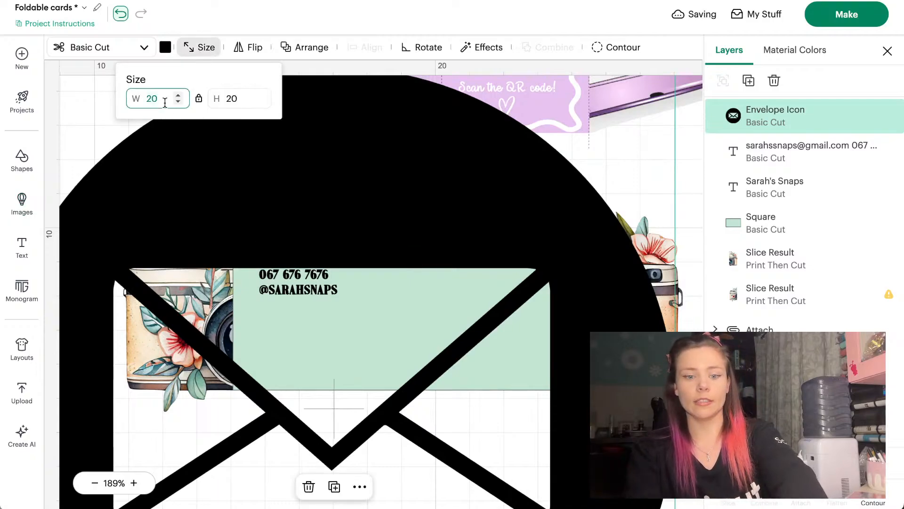
{"action": "type", "text": "3"}
{"action": "key", "text": "Return"}
{"action": "left_click_drag", "start_coordinate": [389, 202], "coordinate": [226, 203]}
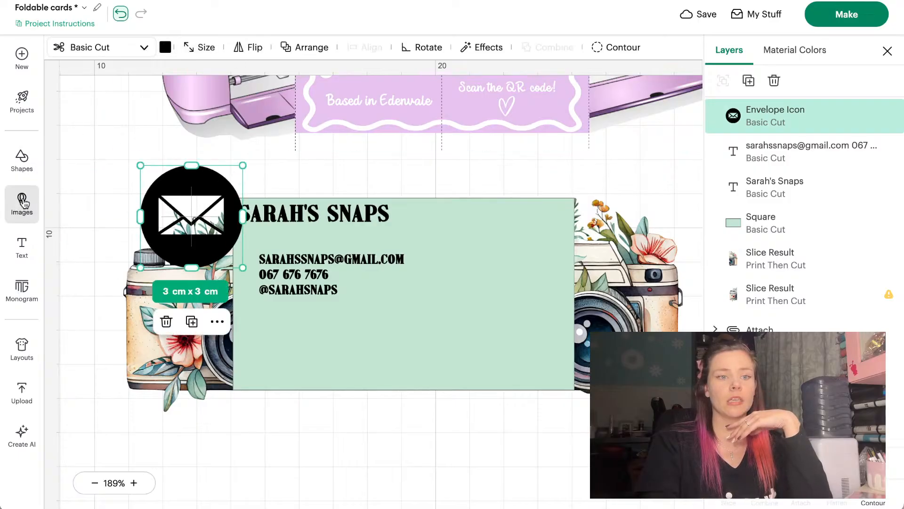
{"action": "left_click", "coordinate": [22, 202]}
Search images for 'phone' and add the black circle telephone icon
{"action": "left_click", "coordinate": [114, 56]}
{"action": "key", "text": "ctrl+a"}
{"action": "type", "text": "p"}
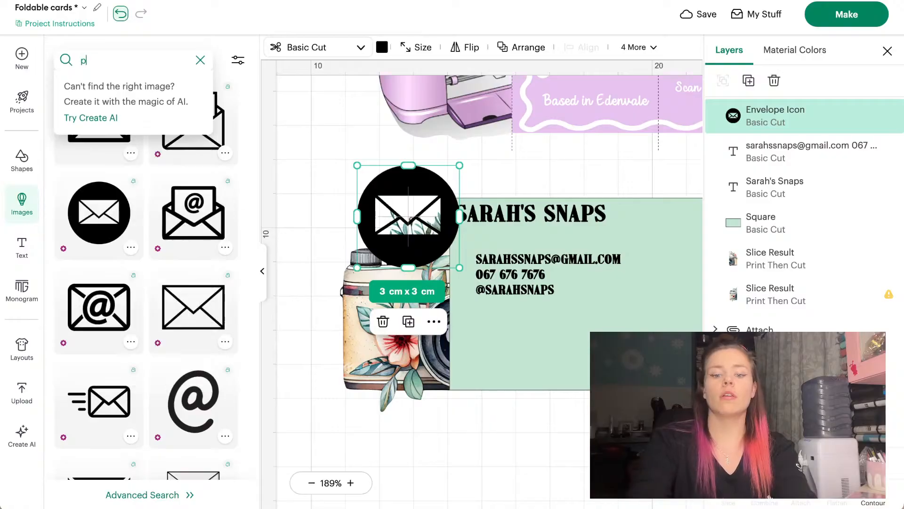
{"action": "type", "text": "hoene"}
{"action": "key", "text": "Return"}
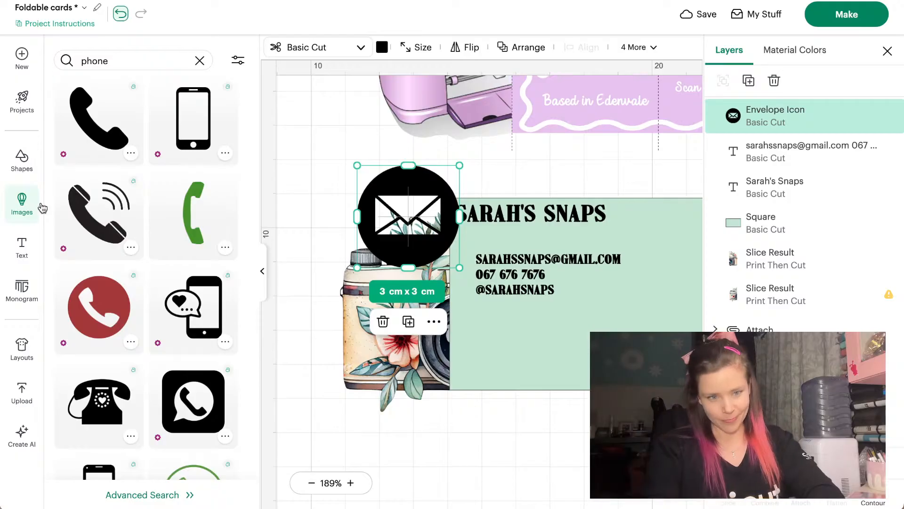
{"action": "scroll", "coordinate": [79, 230], "scroll_direction": "down", "scroll_amount": 8}
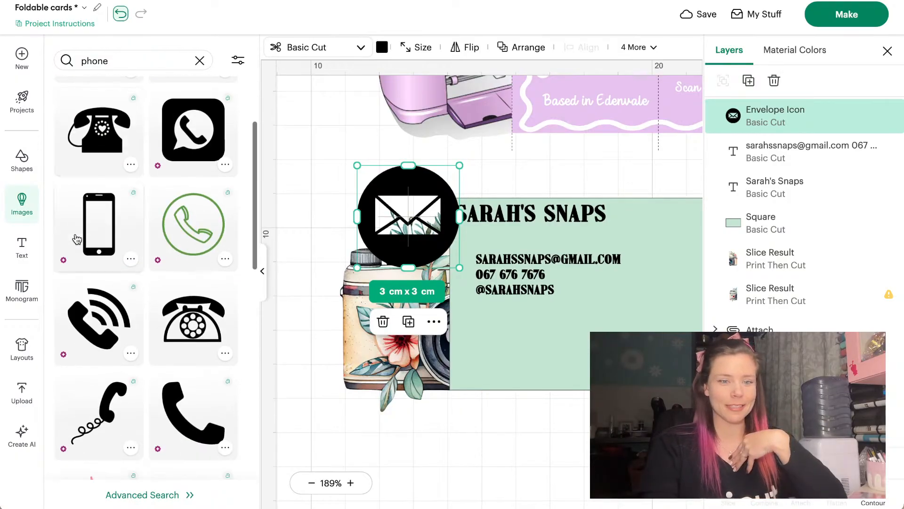
{"action": "scroll", "coordinate": [76, 240], "scroll_direction": "down", "scroll_amount": 3}
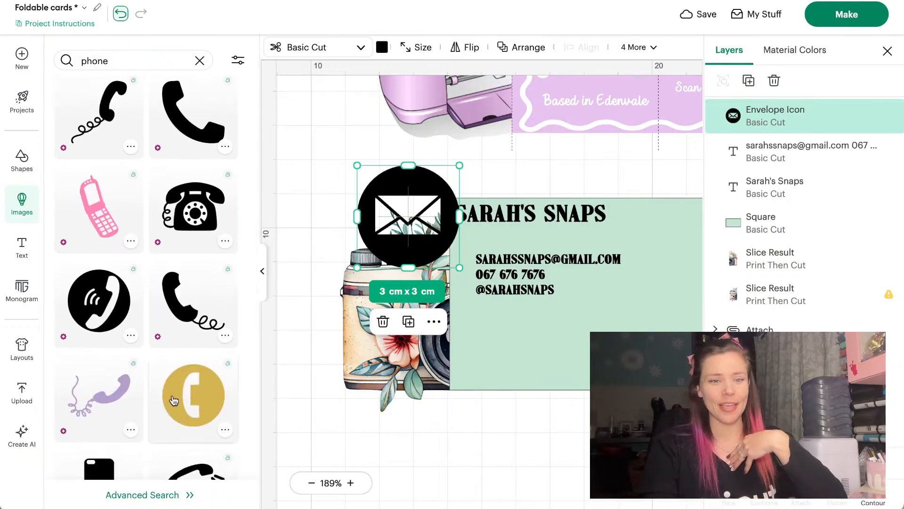
{"action": "left_click", "coordinate": [111, 306]}
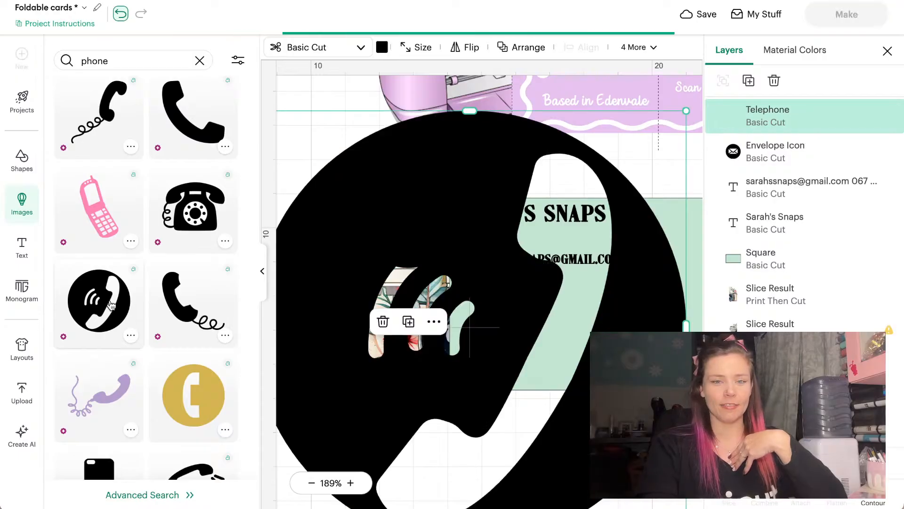
Shrink the telephone icon to 5.82 cm square over the card's upper left
{"action": "left_click", "coordinate": [262, 271]}
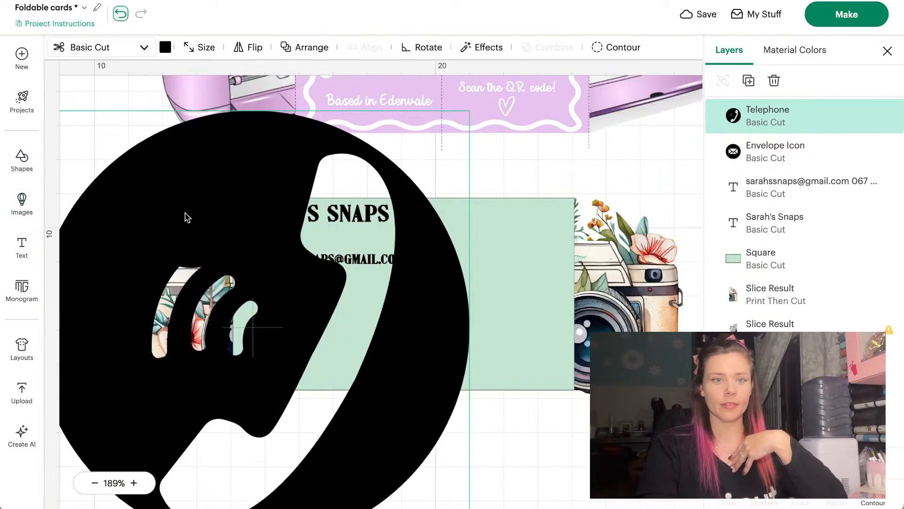
{"action": "left_click_drag", "start_coordinate": [142, 112], "coordinate": [377, 347]}
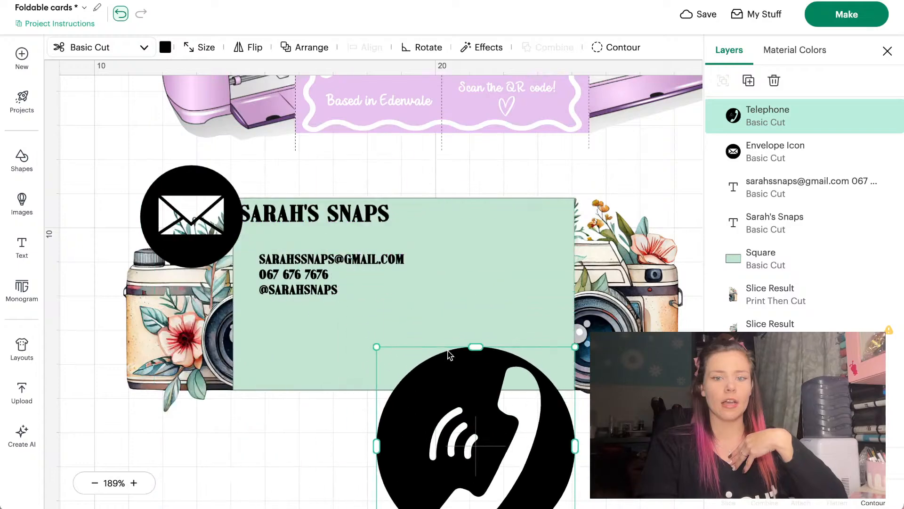
{"action": "left_click_drag", "start_coordinate": [447, 398], "coordinate": [238, 233]}
{"action": "left_click", "coordinate": [22, 202]}
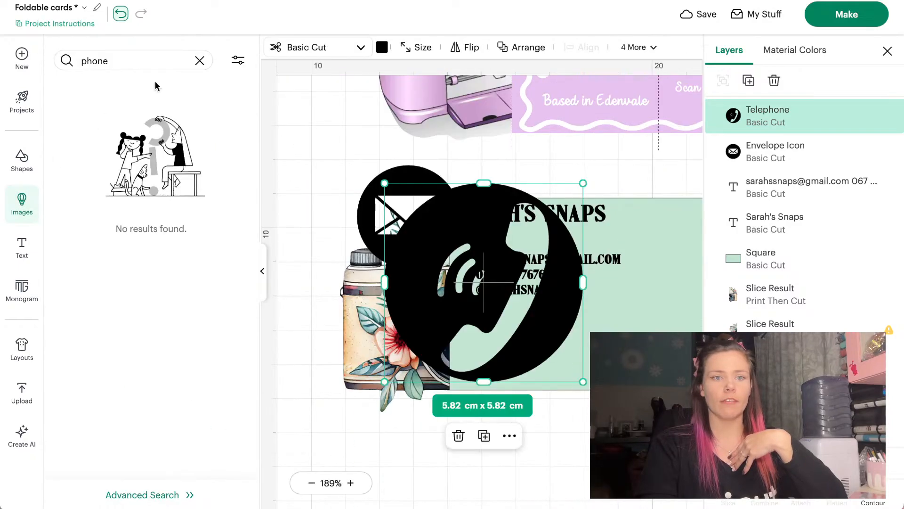
Search images for 'tik tok', try the uploaded TikTok logo, then delete it
{"action": "left_click", "coordinate": [200, 61]}
{"action": "type", "text": "tik"}
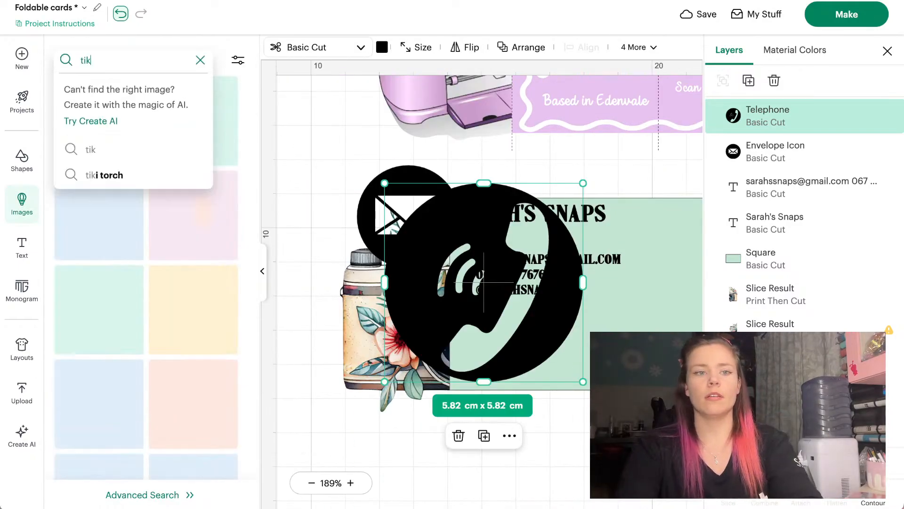
{"action": "type", "text": " tok"}
{"action": "key", "text": "Return"}
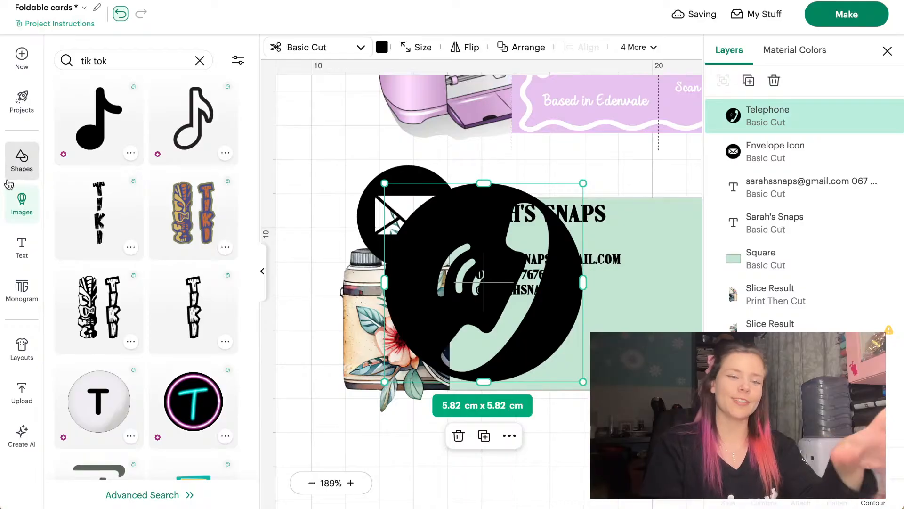
{"action": "left_click", "coordinate": [21, 393]}
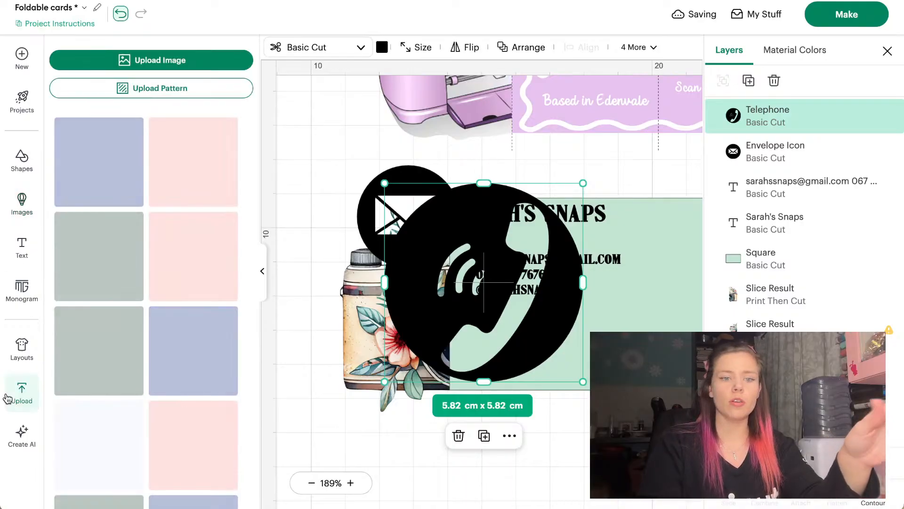
{"action": "scroll", "coordinate": [152, 287], "scroll_direction": "down", "scroll_amount": 15}
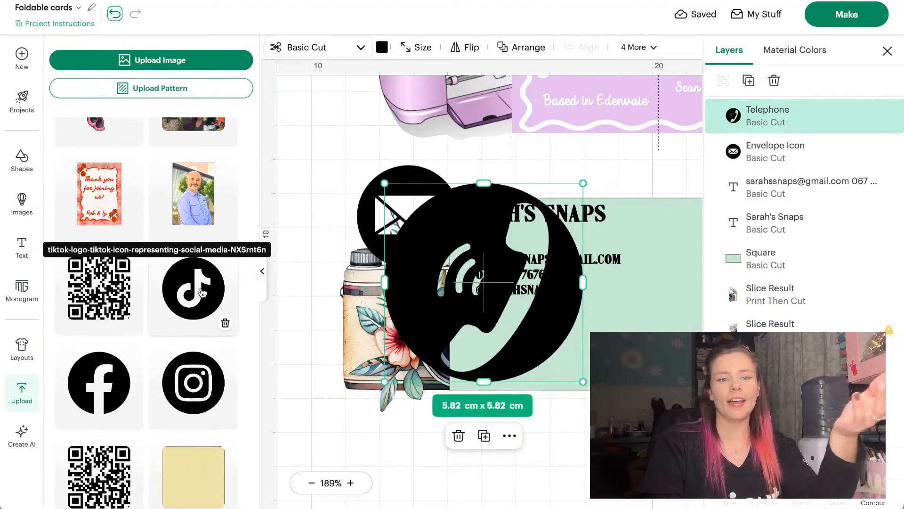
{"action": "left_click", "coordinate": [160, 267]}
{"action": "key", "text": "Delete"}
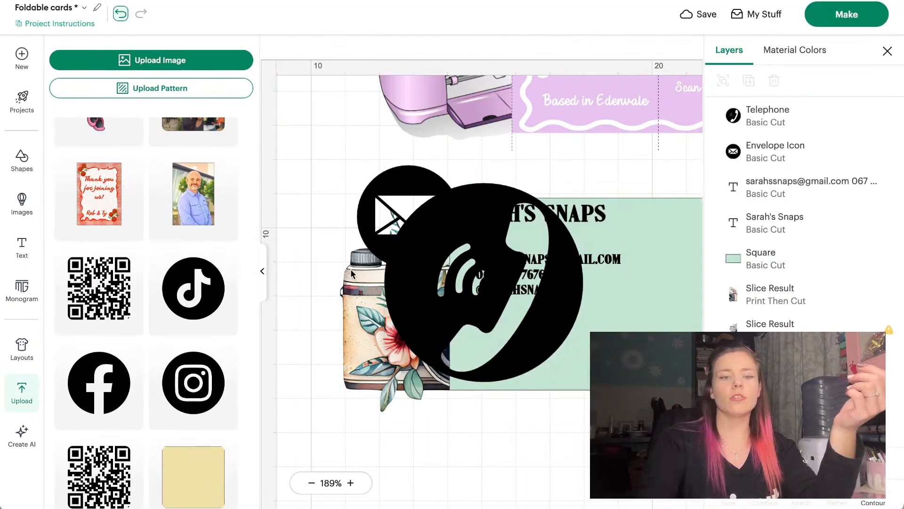
Add the uploaded Instagram icon to the canvas and set its width to 4 cm
{"action": "left_click", "coordinate": [263, 277]}
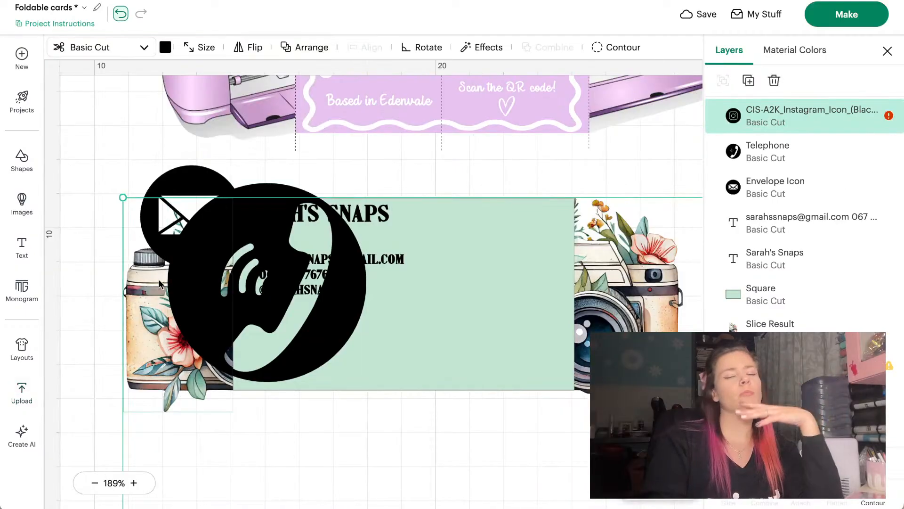
{"action": "left_click", "coordinate": [191, 46]}
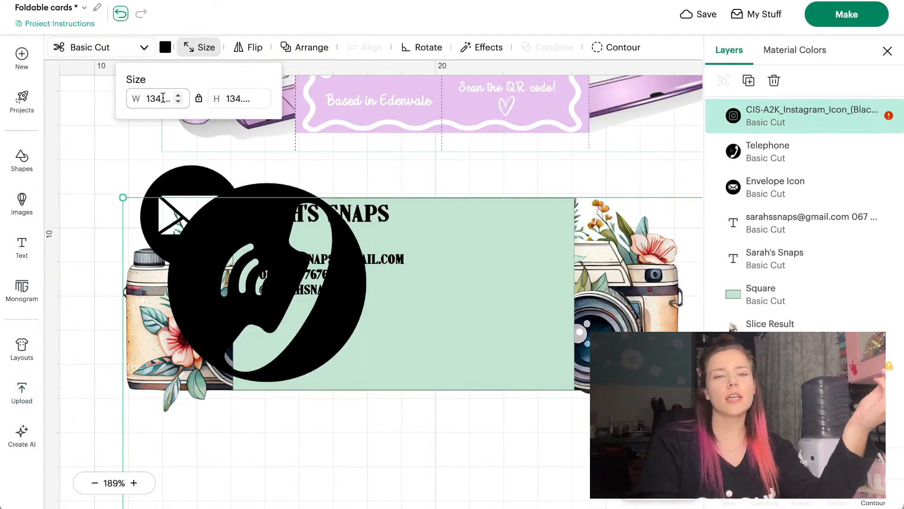
{"action": "type", "text": "4"}
{"action": "key", "text": "Return"}
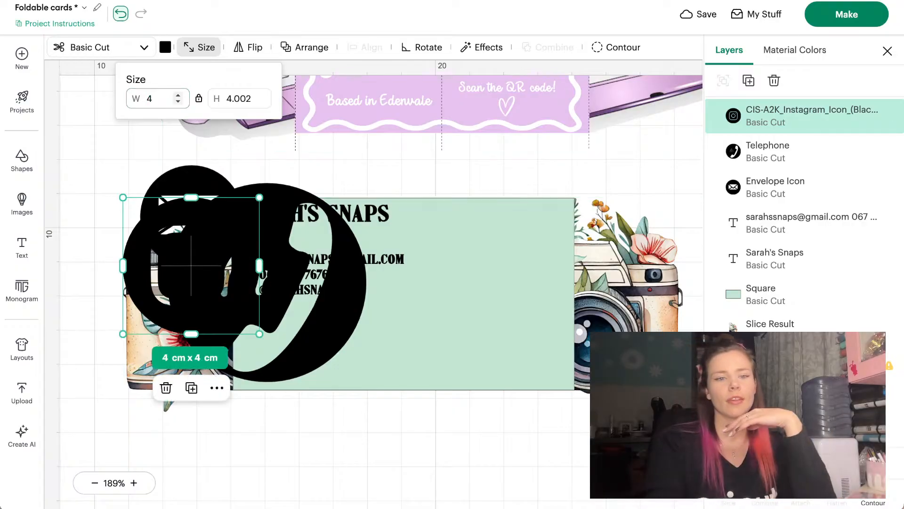
Shrink the telephone and Instagram icons and group them with the envelope left of the card
{"action": "left_click", "coordinate": [85, 171]}
{"action": "left_click_drag", "start_coordinate": [143, 353], "coordinate": [60, 292]}
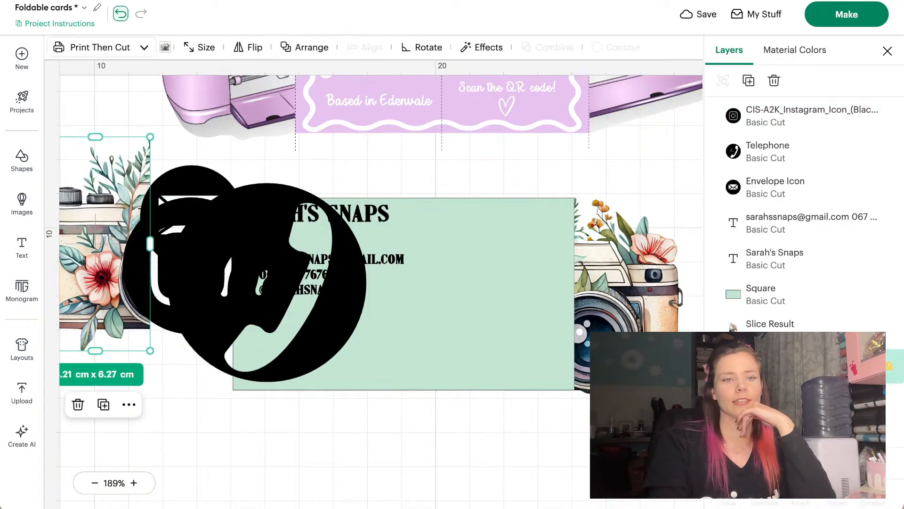
{"action": "left_click", "coordinate": [116, 15]}
{"action": "scroll", "coordinate": [182, 160], "scroll_direction": "left", "scroll_amount": 2}
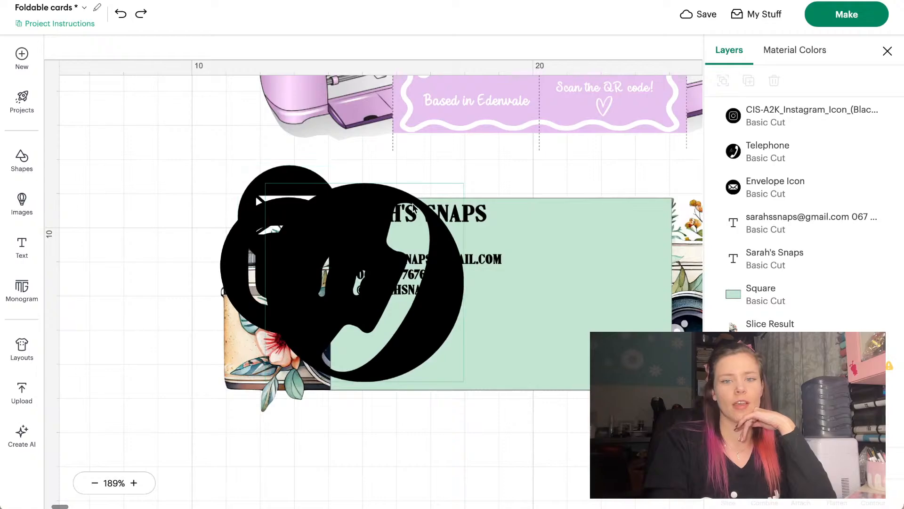
{"action": "left_click_drag", "start_coordinate": [370, 200], "coordinate": [167, 150]}
{"action": "left_click_drag", "start_coordinate": [263, 134], "coordinate": [109, 286]}
{"action": "left_click_drag", "start_coordinate": [283, 258], "coordinate": [146, 195]}
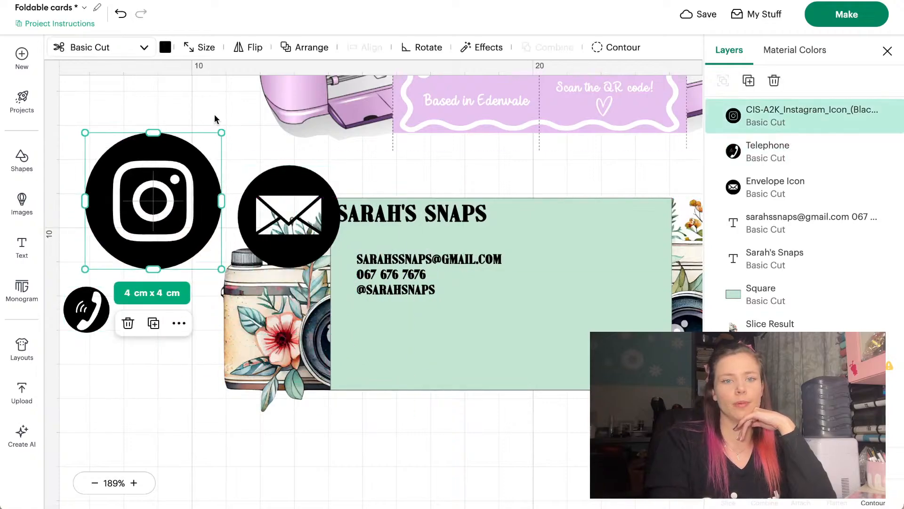
{"action": "left_click_drag", "start_coordinate": [219, 131], "coordinate": [110, 245]}
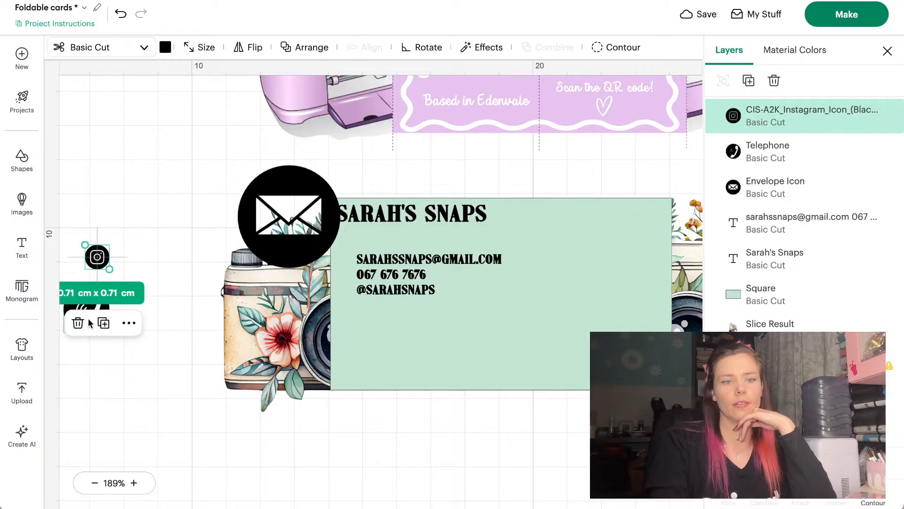
{"action": "left_click", "coordinate": [173, 258]}
{"action": "left_click_drag", "start_coordinate": [85, 307], "coordinate": [152, 245]}
{"action": "left_click_drag", "start_coordinate": [287, 188], "coordinate": [202, 169]}
{"action": "scroll", "coordinate": [376, 244], "scroll_direction": "up", "scroll_amount": 5}
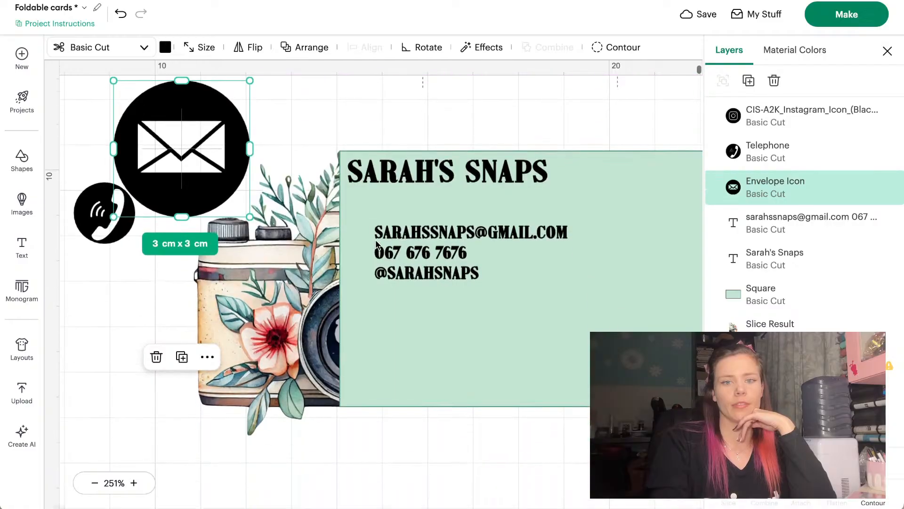
Make the card title white
{"action": "left_click", "coordinate": [454, 179]}
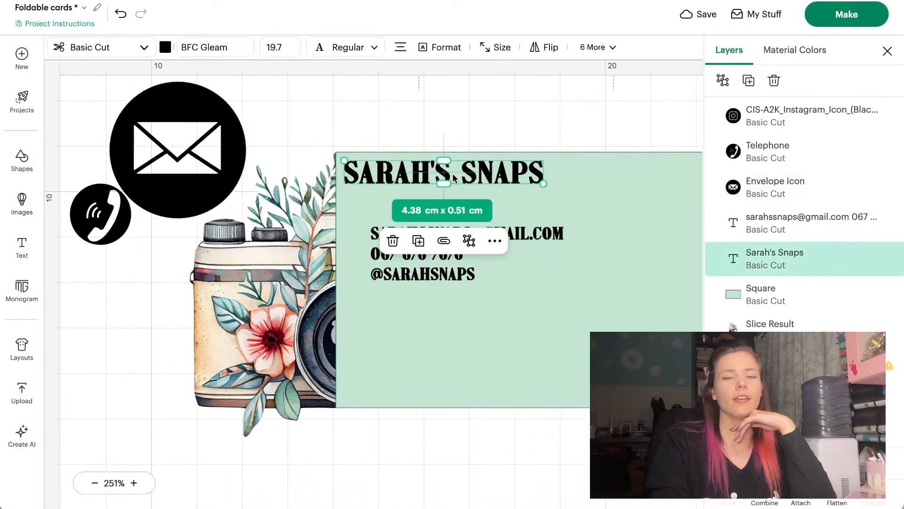
{"action": "left_click", "coordinate": [166, 48]}
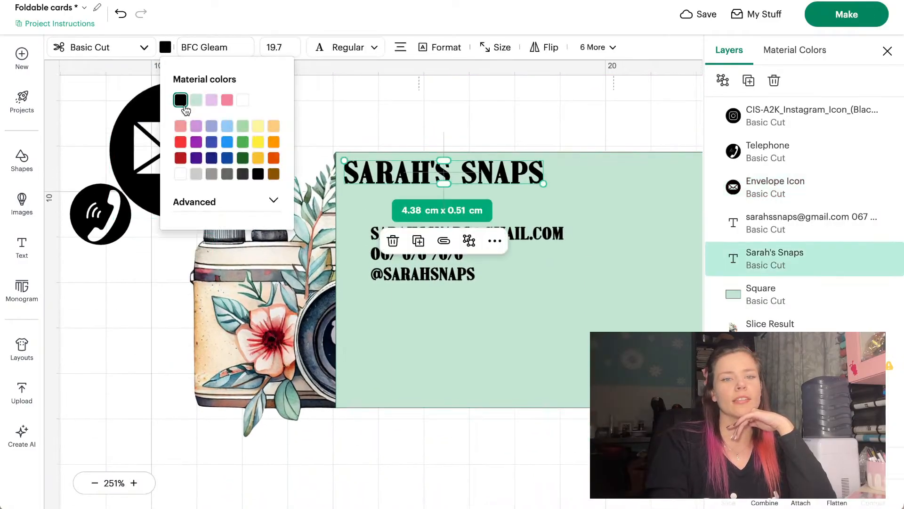
{"action": "left_click", "coordinate": [243, 100]}
Try white on the contact text, revert it to black, and bring up its formatting options
{"action": "left_click", "coordinate": [395, 261]}
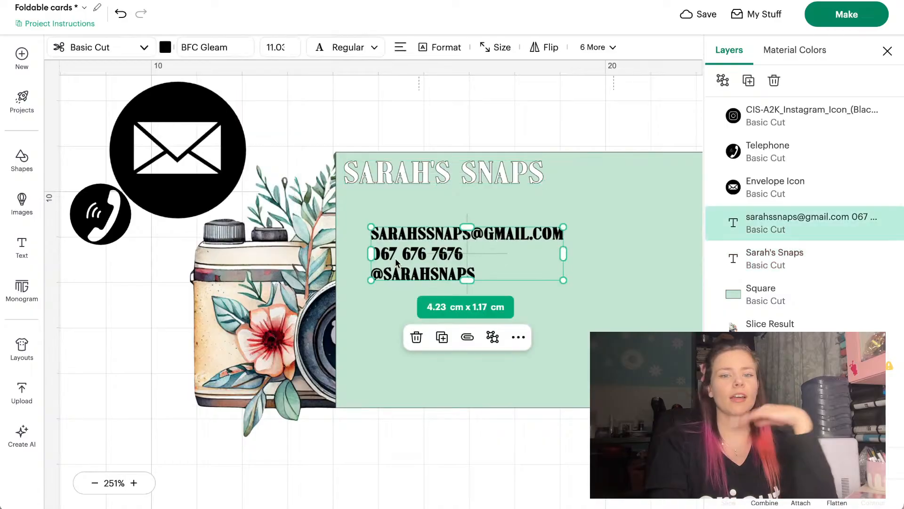
{"action": "left_click", "coordinate": [165, 48]}
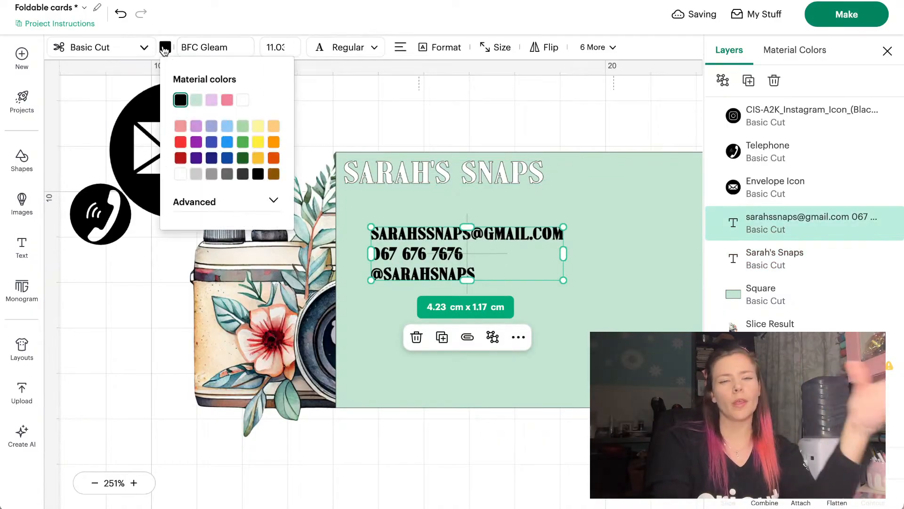
{"action": "left_click", "coordinate": [243, 100]}
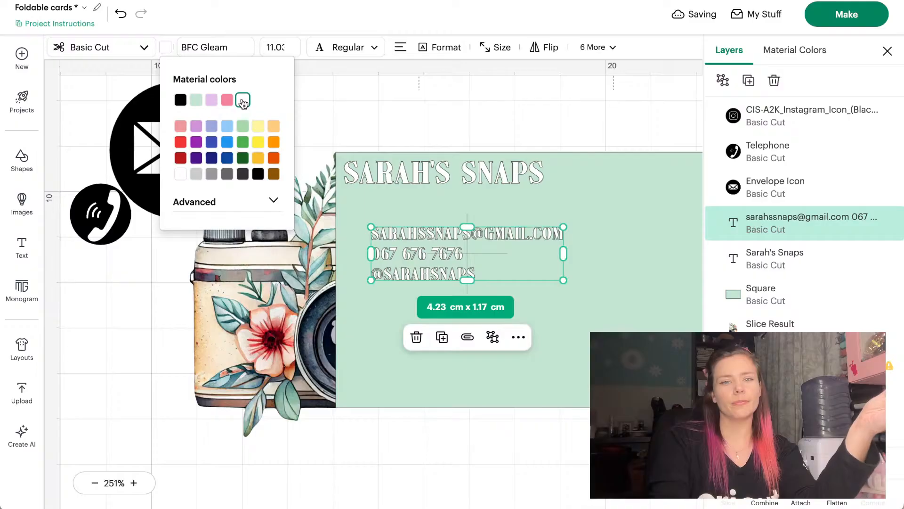
{"action": "left_click", "coordinate": [180, 101]}
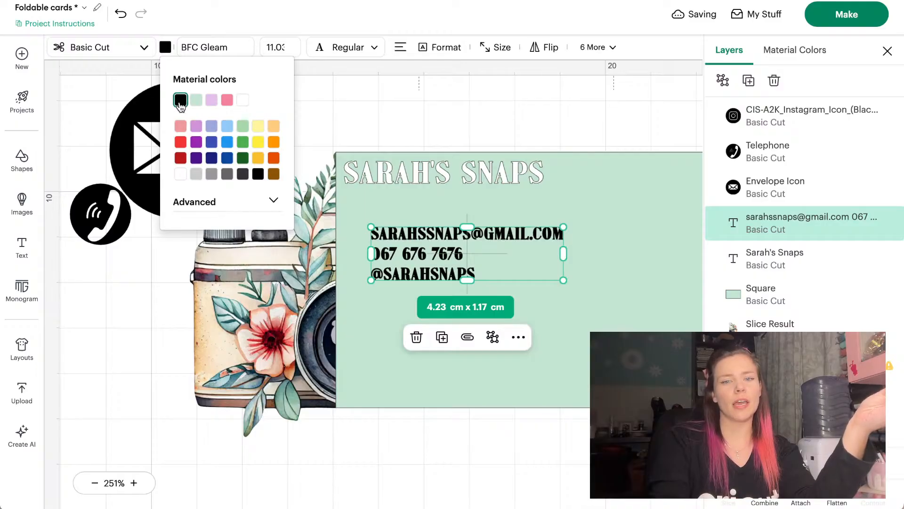
{"action": "left_click", "coordinate": [385, 116]}
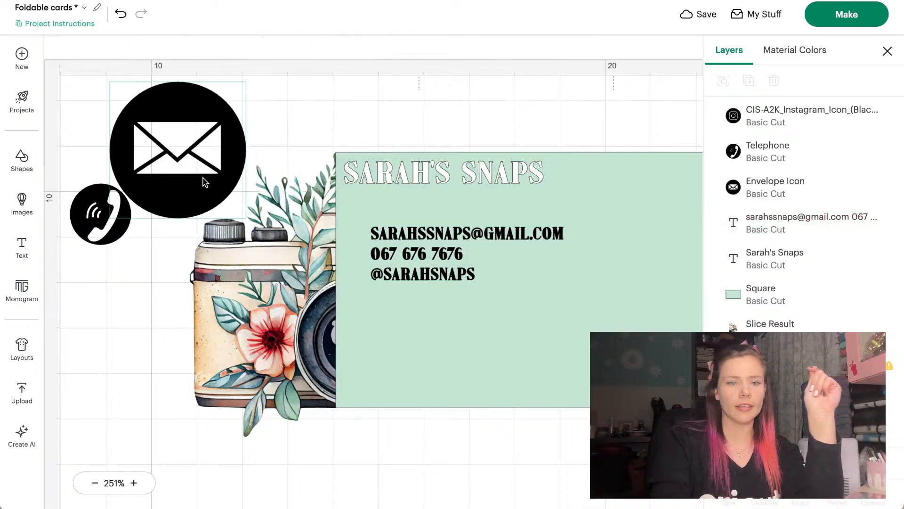
{"action": "scroll", "coordinate": [99, 225], "scroll_direction": "left", "scroll_amount": 1}
{"action": "left_click", "coordinate": [456, 256]}
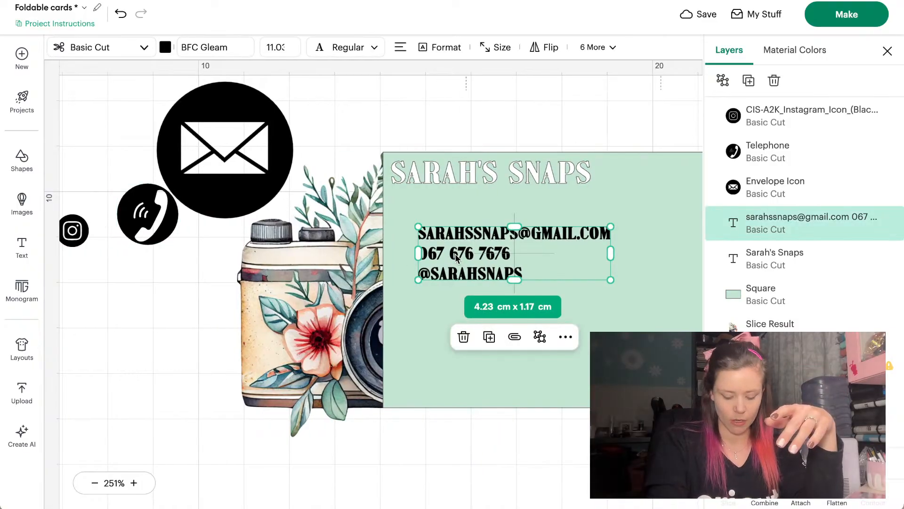
{"action": "left_click", "coordinate": [424, 53]}
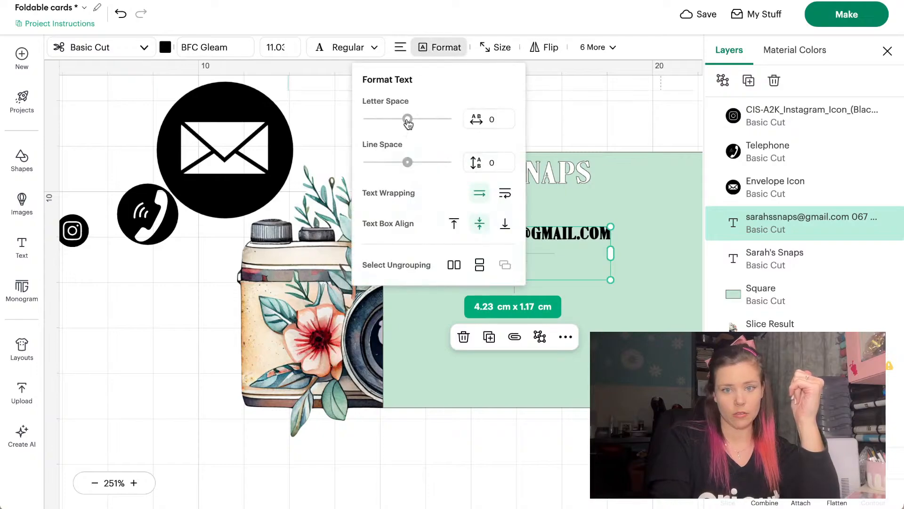
Widen the contact lines' spacing so the text block measures 4.23 × 2.02 cm
{"action": "left_click_drag", "start_coordinate": [405, 160], "coordinate": [423, 167]}
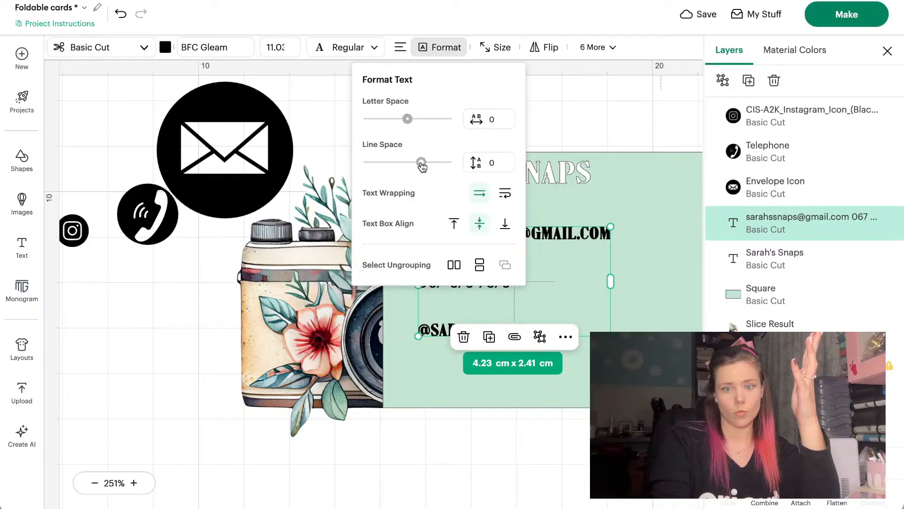
{"action": "left_click", "coordinate": [603, 114]}
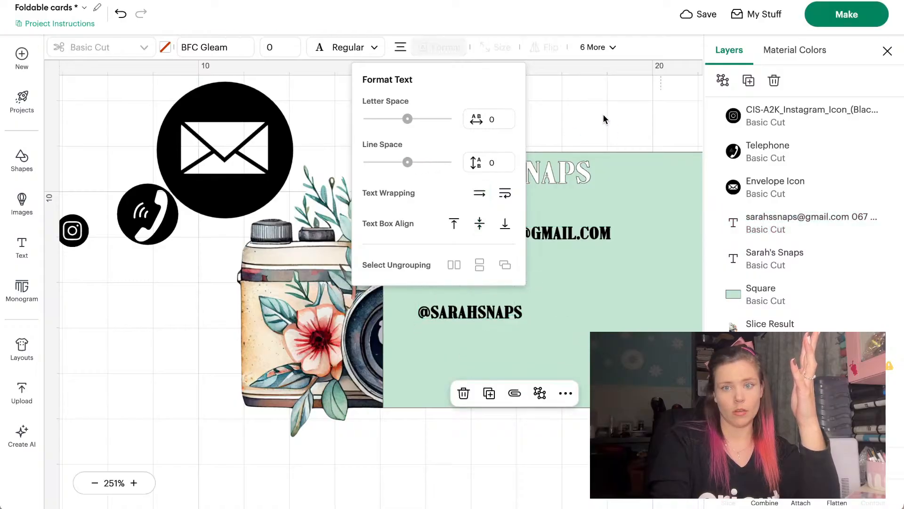
{"action": "left_click", "coordinate": [497, 248]}
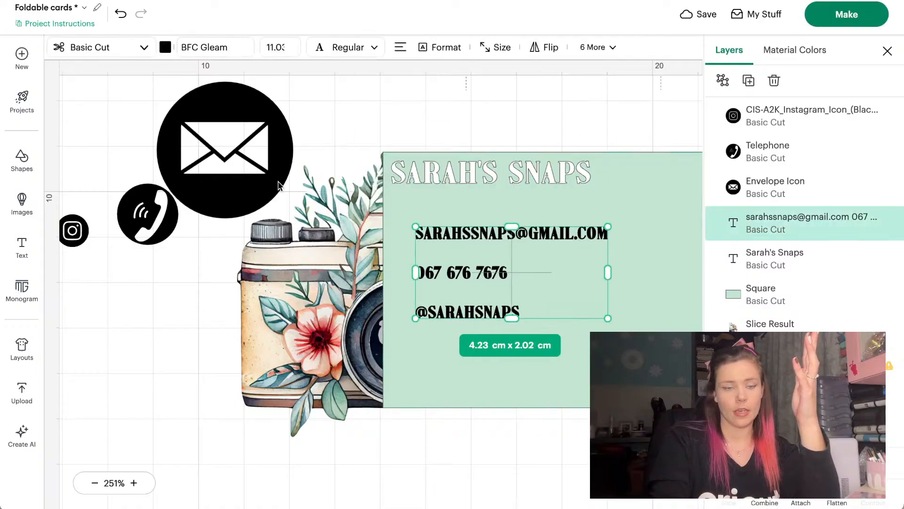
{"action": "left_click", "coordinate": [179, 83]}
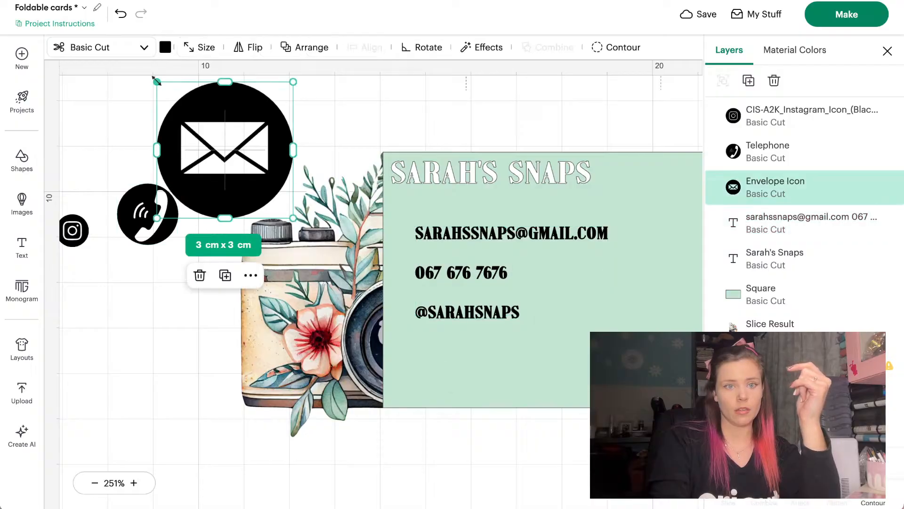
Roughly shrink the envelope and telephone icons, then set the envelope to 0.5 × 0.5 cm
{"action": "left_click_drag", "start_coordinate": [157, 81], "coordinate": [402, 231]}
{"action": "left_click", "coordinate": [157, 201]}
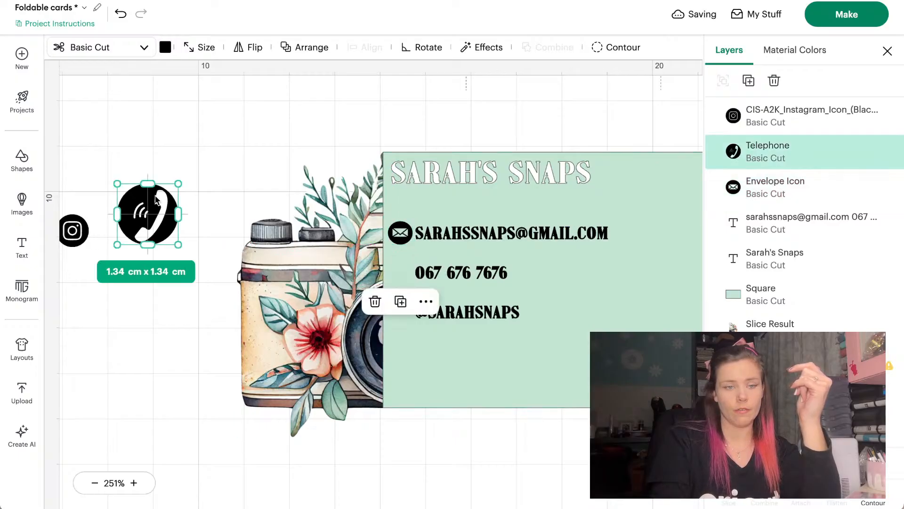
{"action": "left_click_drag", "start_coordinate": [118, 184], "coordinate": [414, 248]}
{"action": "left_click", "coordinate": [409, 236]}
{"action": "left_click", "coordinate": [196, 50]}
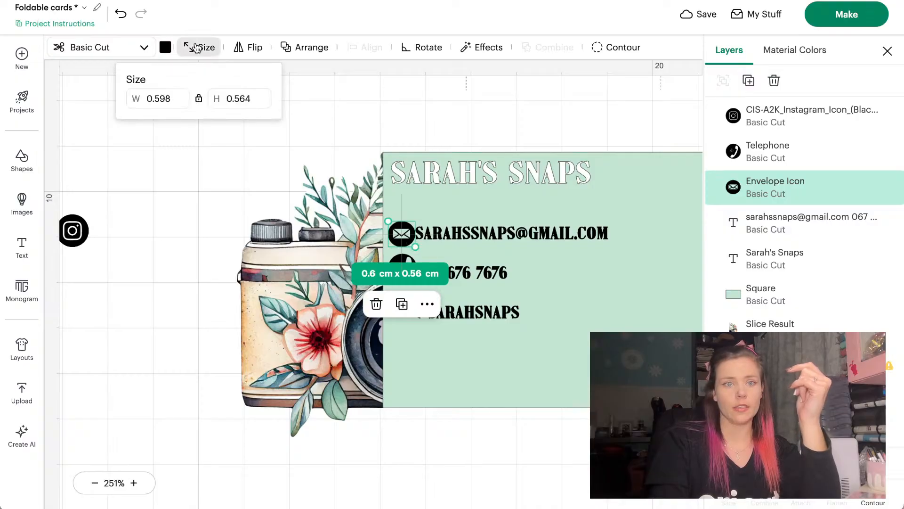
{"action": "type", "text": "0"}
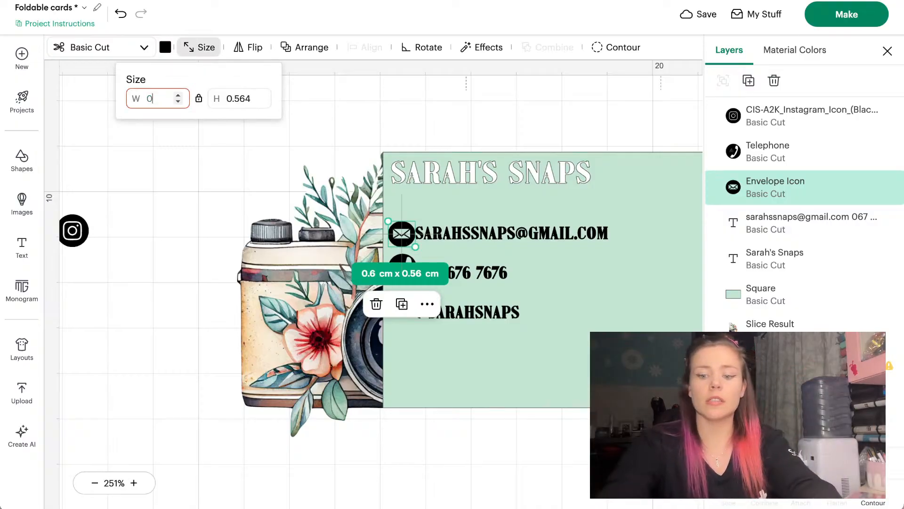
{"action": "type", "text": ".5"}
{"action": "key", "text": "Return"}
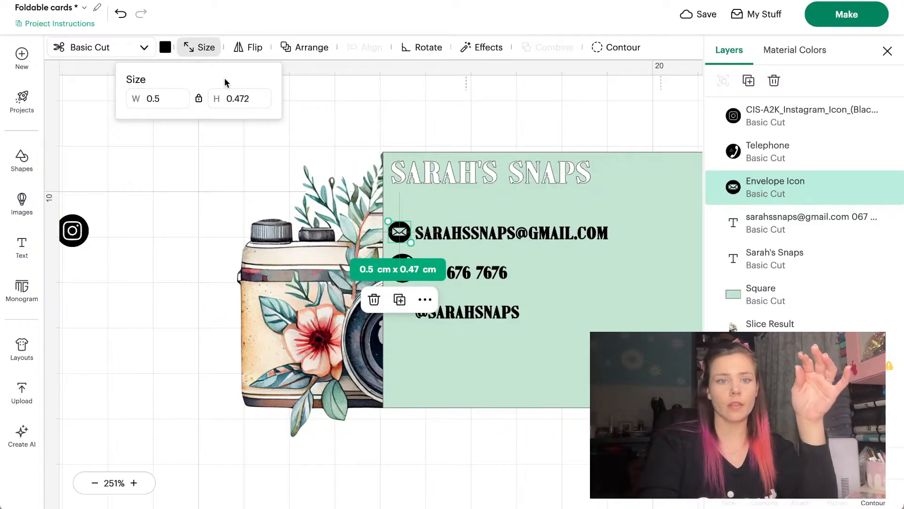
{"action": "left_click", "coordinate": [243, 100]}
{"action": "type", "text": "0"}
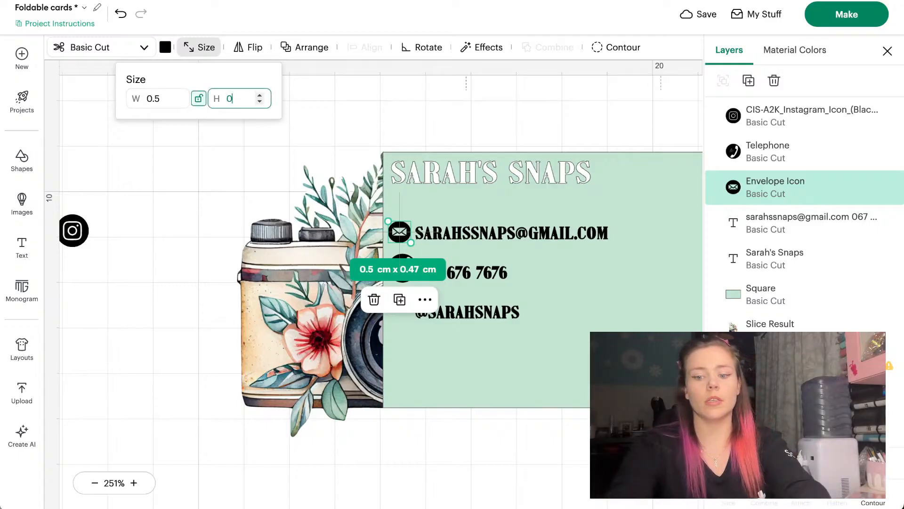
{"action": "type", "text": ".5"}
{"action": "key", "text": "Return"}
{"action": "left_click", "coordinate": [200, 159]}
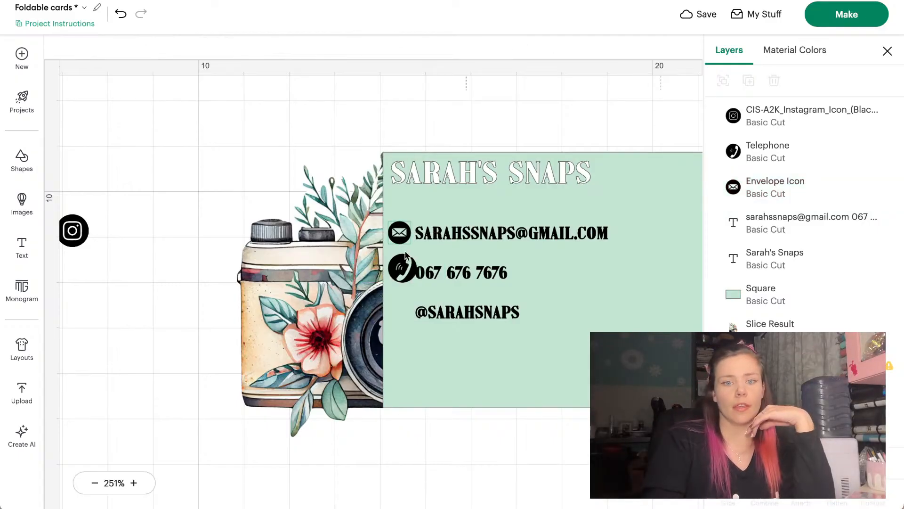
Resize the telephone icon to 0.5 cm to match the envelope
{"action": "left_click", "coordinate": [406, 259]}
{"action": "left_click", "coordinate": [212, 46]}
{"action": "left_click", "coordinate": [166, 102]}
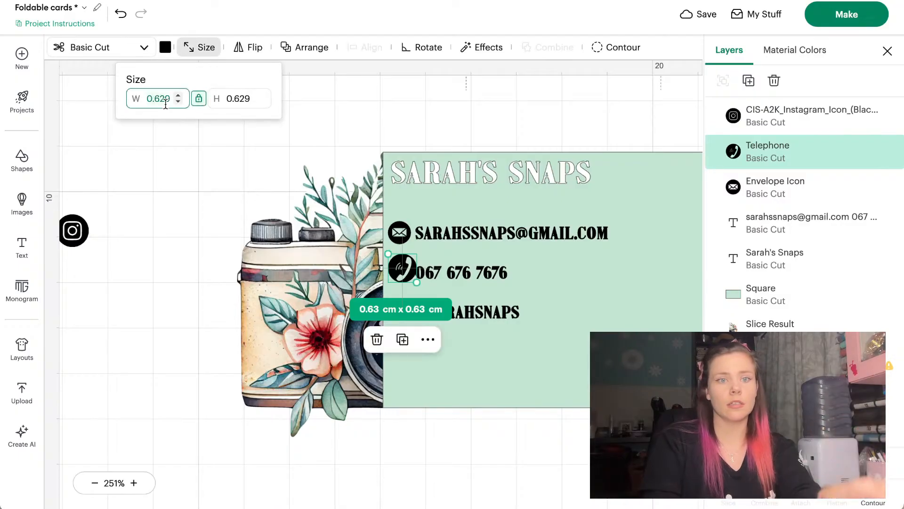
{"action": "type", "text": ".5"}
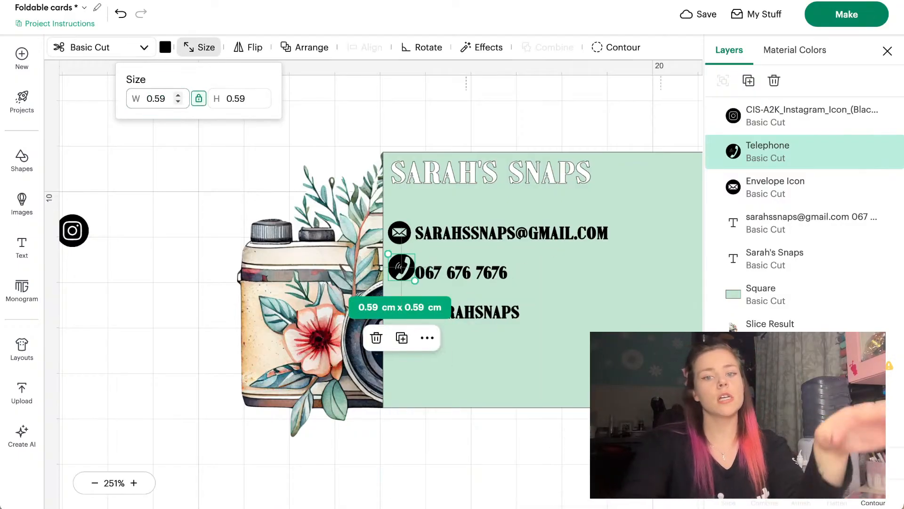
{"action": "left_click", "coordinate": [189, 271]}
{"action": "left_click", "coordinate": [400, 232]}
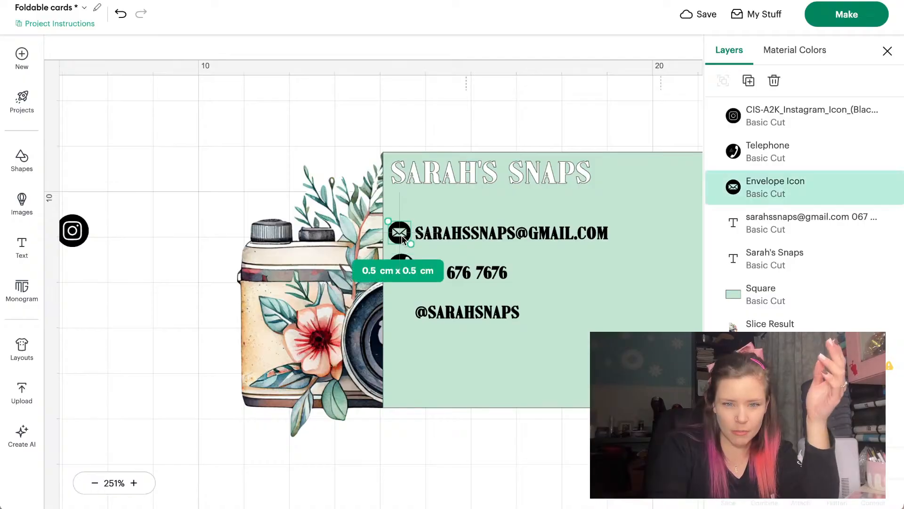
{"action": "left_click", "coordinate": [190, 329]}
{"action": "left_click", "coordinate": [401, 267]}
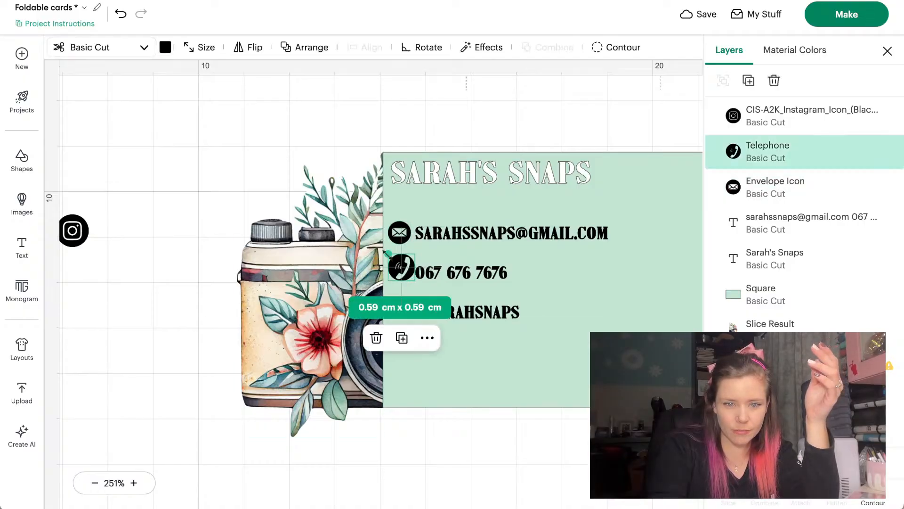
{"action": "left_click_drag", "start_coordinate": [388, 255], "coordinate": [404, 275]}
Place the Instagram icon beside the handle line and size it to 0.5 × 0.5 cm
{"action": "left_click_drag", "start_coordinate": [73, 230], "coordinate": [404, 310]}
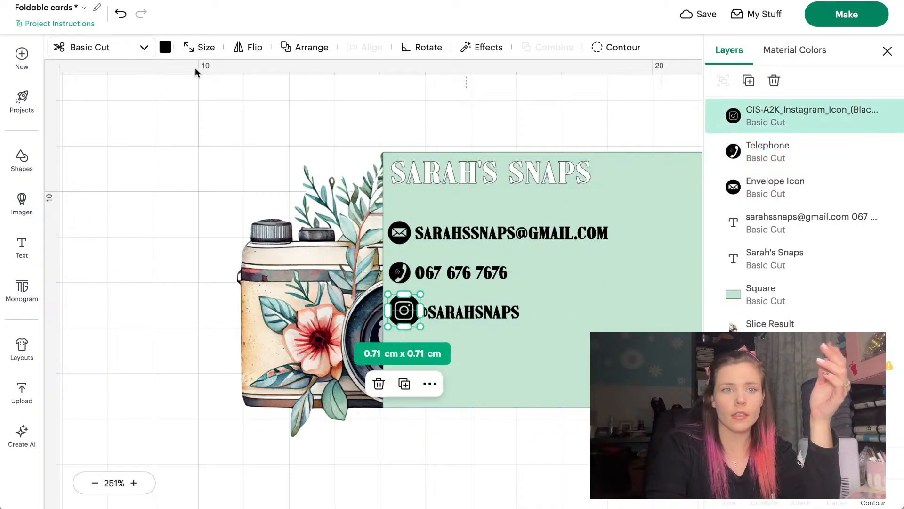
{"action": "left_click", "coordinate": [200, 48]}
{"action": "left_click", "coordinate": [232, 91]}
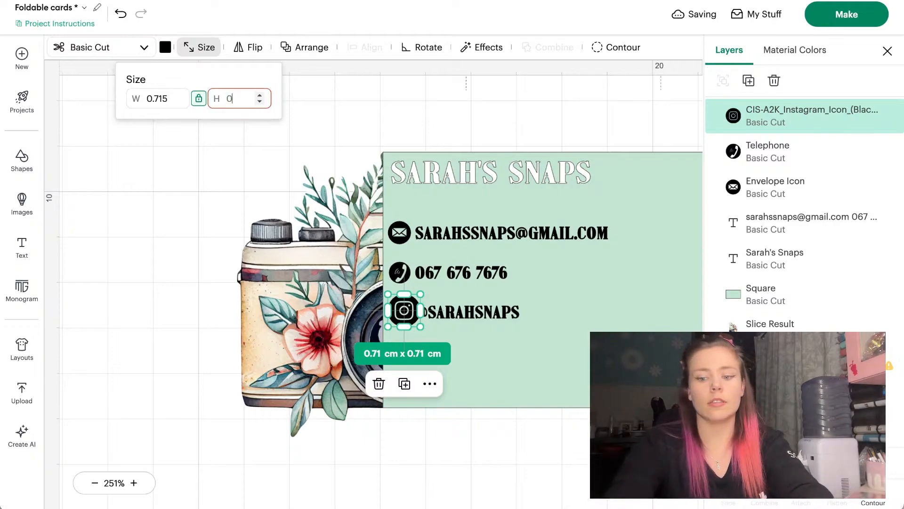
{"action": "type", "text": "0.6"}
{"action": "key", "text": "Return"}
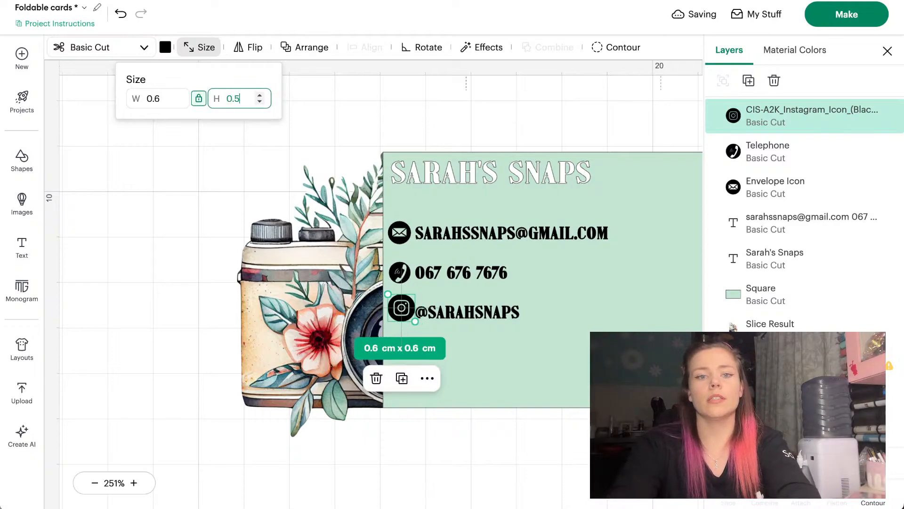
{"action": "type", "text": "0.5"}
{"action": "key", "text": "Return"}
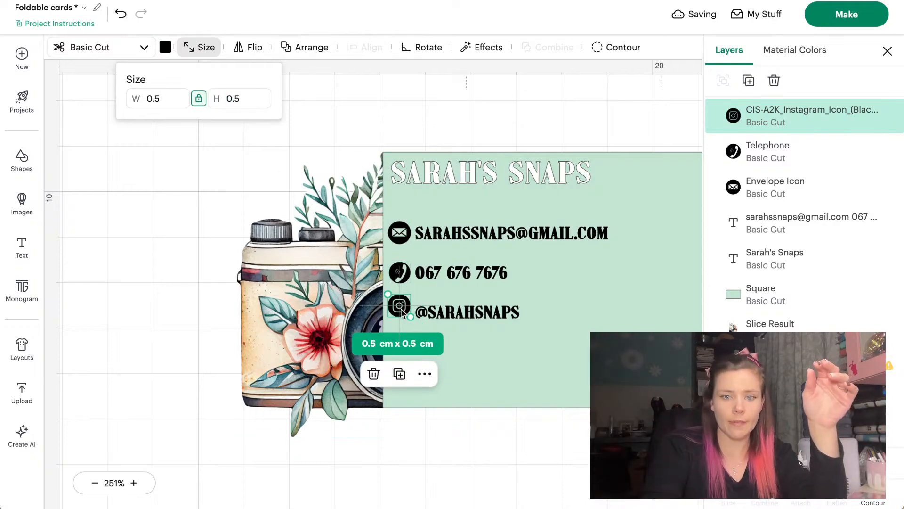
{"action": "left_click_drag", "start_coordinate": [402, 312], "coordinate": [402, 317]}
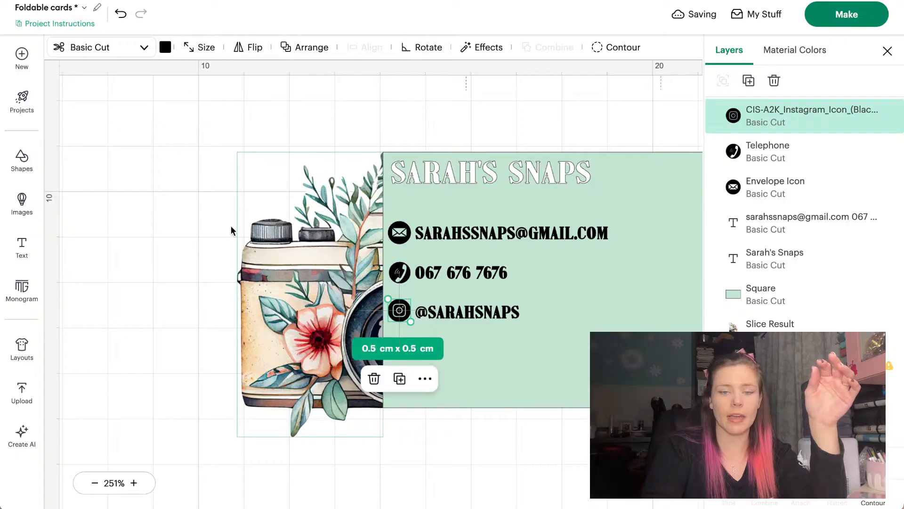
{"action": "left_click", "coordinate": [202, 161]}
{"action": "scroll", "coordinate": [202, 161], "scroll_direction": "right", "scroll_amount": 3}
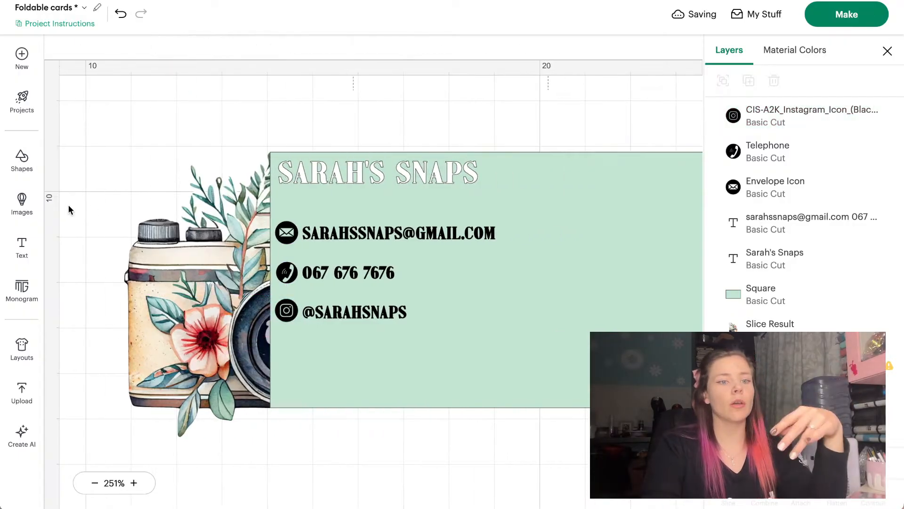
{"action": "left_click", "coordinate": [22, 203]}
{"action": "left_click", "coordinate": [262, 271]}
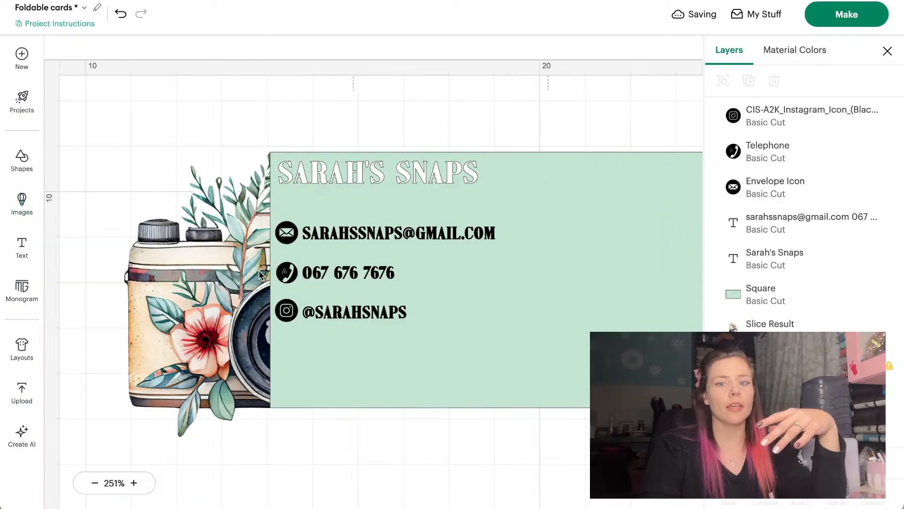
{"action": "scroll", "coordinate": [358, 198], "scroll_direction": "down", "scroll_amount": 1}
Duplicate the title, retype it as BASED IN EDENVALE at the card bottom, shrink and ungroup it
{"action": "left_click_drag", "start_coordinate": [424, 145], "coordinate": [422, 143]}
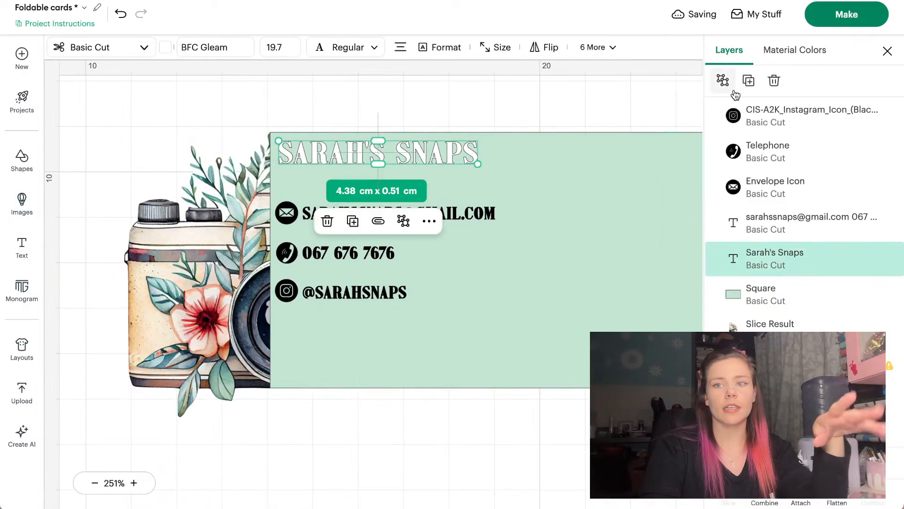
{"action": "left_click", "coordinate": [748, 81]}
{"action": "left_click_drag", "start_coordinate": [491, 220], "coordinate": [456, 356]}
{"action": "double_click", "coordinate": [457, 356]}
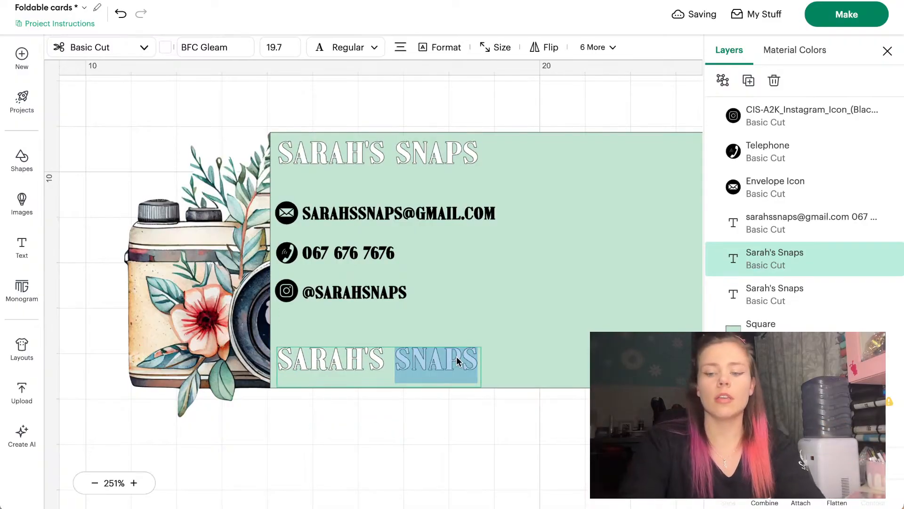
{"action": "key", "text": "BackSpace"}
{"action": "key", "text": "BackSpace"}
{"action": "key", "text": "BackSpace"}
{"action": "key", "text": "BackSpace"}
{"action": "key", "text": "BackSpace"}
{"action": "key", "text": "BackSpace"}
{"action": "key", "text": "BackSpace"}
{"action": "key", "text": "BackSpace"}
{"action": "key", "text": "BackSpace"}
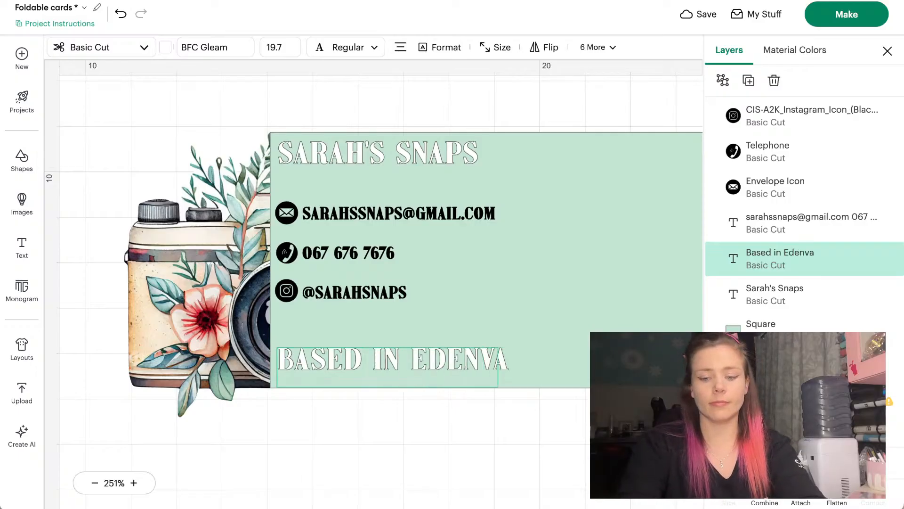
{"action": "left_click", "coordinate": [535, 462]}
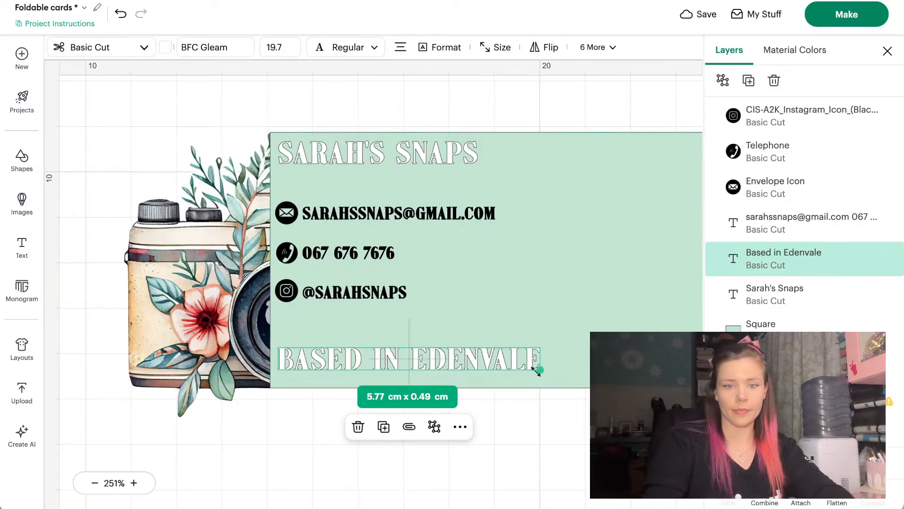
{"action": "left_click_drag", "start_coordinate": [536, 370], "coordinate": [452, 363]}
{"action": "left_click", "coordinate": [390, 420]}
{"action": "left_click", "coordinate": [223, 406]}
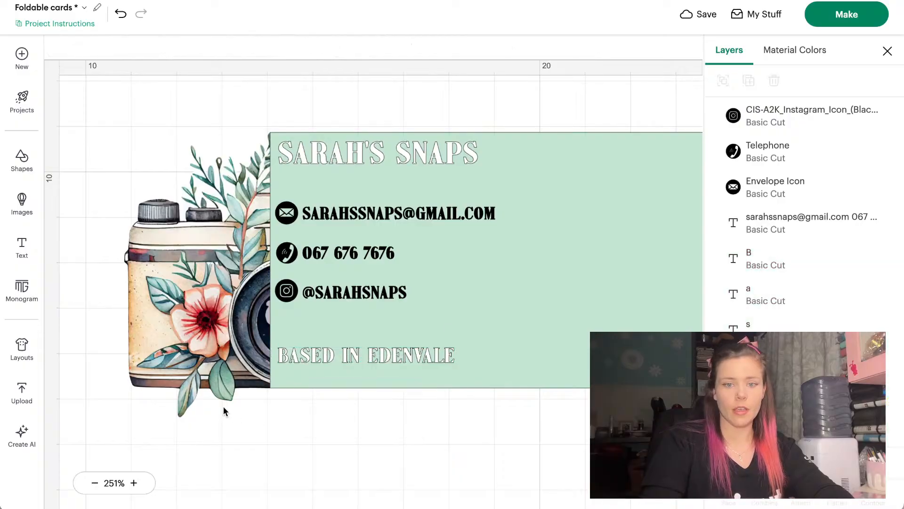
Select every object of the camera card and shift the group up and right
{"action": "scroll", "coordinate": [320, 438], "scroll_direction": "right", "scroll_amount": 3}
{"action": "scroll", "coordinate": [320, 438], "scroll_direction": "down", "scroll_amount": 1}
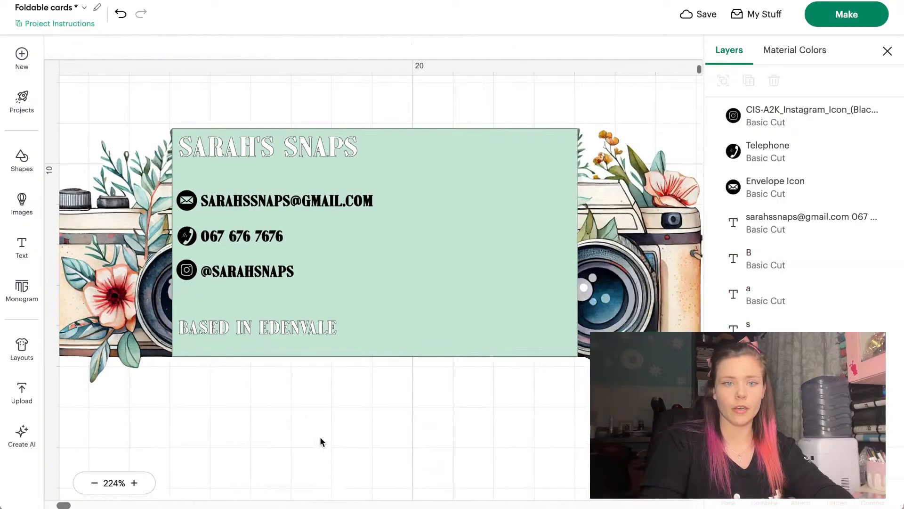
{"action": "scroll", "coordinate": [321, 441], "scroll_direction": "down", "scroll_amount": 2}
{"action": "scroll", "coordinate": [320, 441], "scroll_direction": "left", "scroll_amount": 1}
{"action": "scroll", "coordinate": [320, 442], "scroll_direction": "down", "scroll_amount": 1}
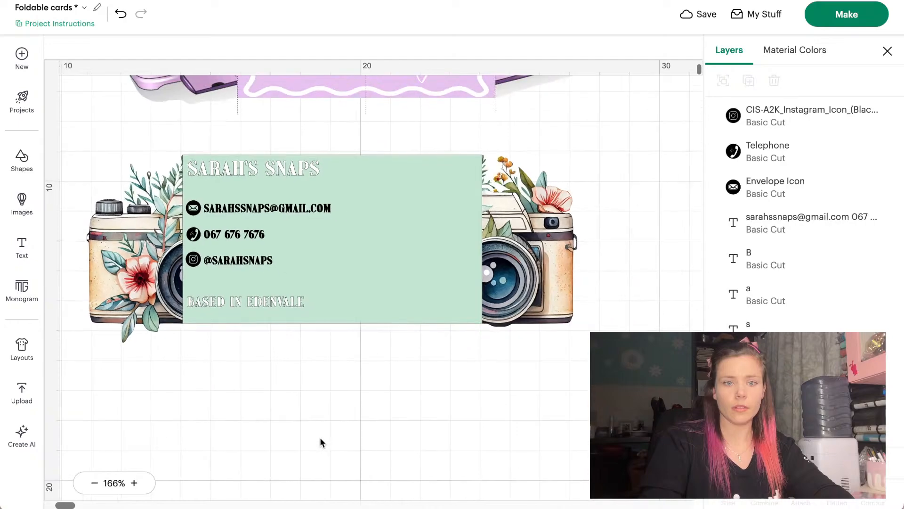
{"action": "scroll", "coordinate": [320, 443], "scroll_direction": "up", "scroll_amount": 2}
{"action": "left_click_drag", "start_coordinate": [562, 426], "coordinate": [94, 213]}
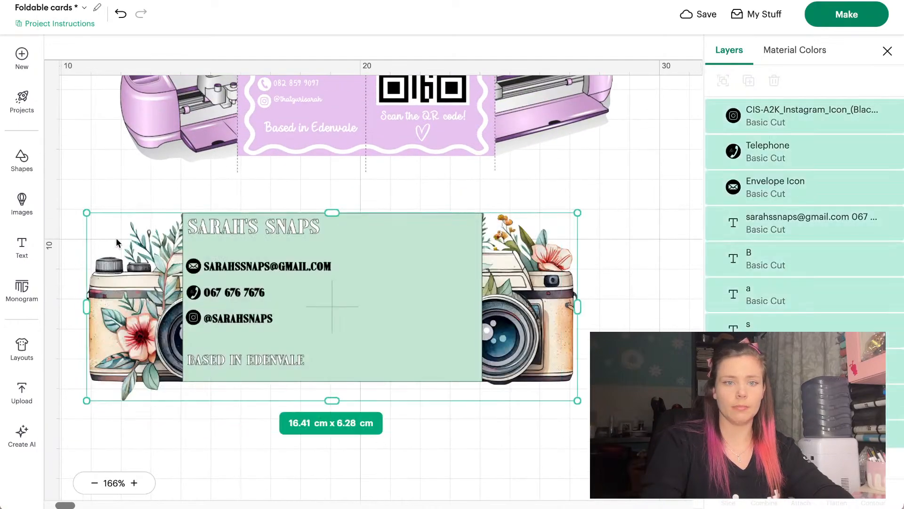
{"action": "left_click_drag", "start_coordinate": [127, 266], "coordinate": [179, 239]}
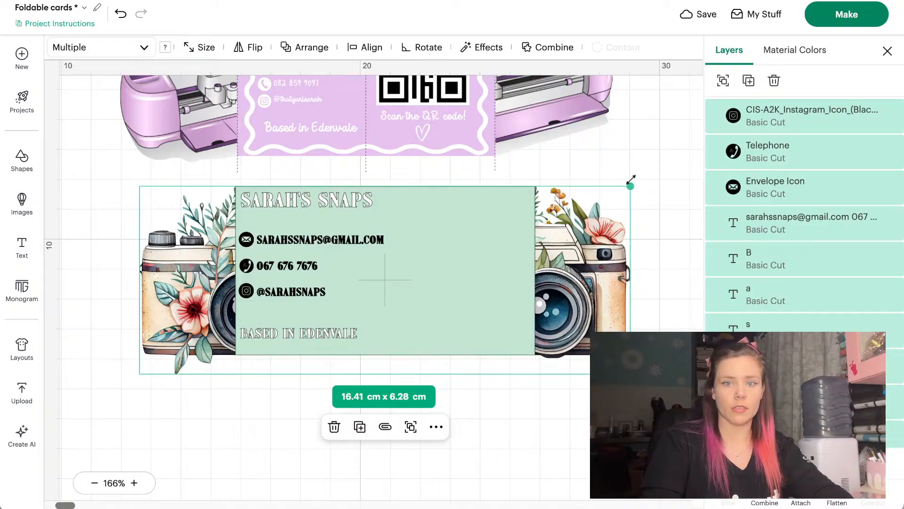
Scale the card group to about 14.3 cm wide and place it below the lilac design
{"action": "left_click_drag", "start_coordinate": [631, 181], "coordinate": [584, 198]}
{"action": "left_click_drag", "start_coordinate": [525, 281], "coordinate": [535, 246]}
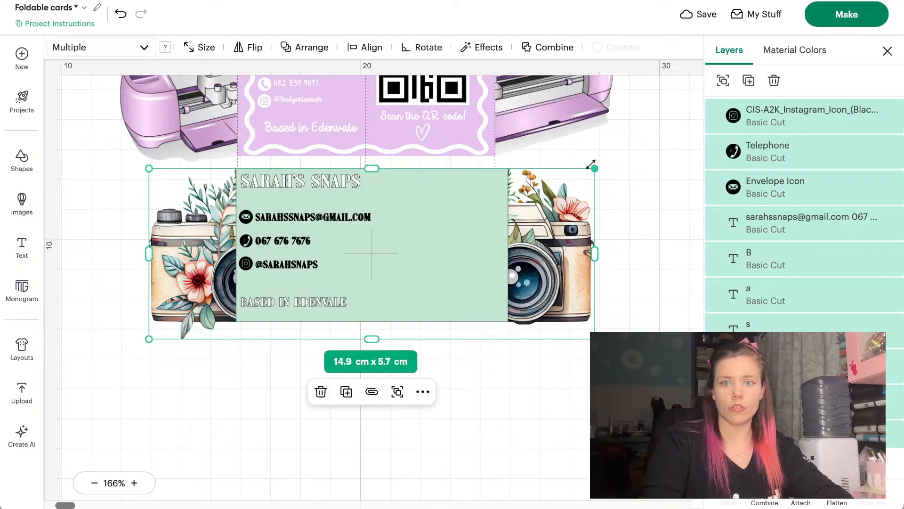
{"action": "left_click_drag", "start_coordinate": [591, 165], "coordinate": [566, 202]}
{"action": "left_click_drag", "start_coordinate": [583, 172], "coordinate": [579, 176]}
{"action": "left_click_drag", "start_coordinate": [526, 237], "coordinate": [529, 296]}
{"action": "left_click", "coordinate": [631, 205]}
{"action": "scroll", "coordinate": [631, 201], "scroll_direction": "up", "scroll_amount": 3}
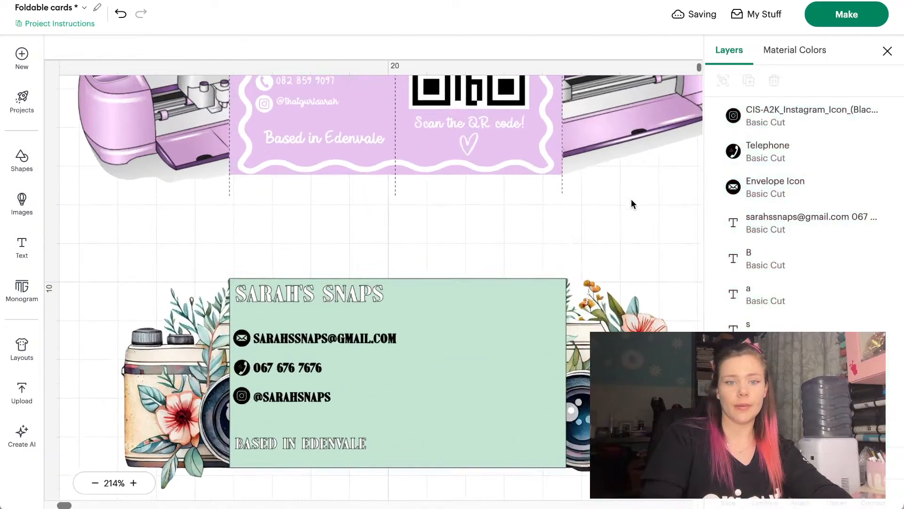
{"action": "scroll", "coordinate": [631, 200], "scroll_direction": "down", "scroll_amount": 2}
{"action": "scroll", "coordinate": [631, 199], "scroll_direction": "right", "scroll_amount": 1}
{"action": "scroll", "coordinate": [631, 200], "scroll_direction": "left", "scroll_amount": 1}
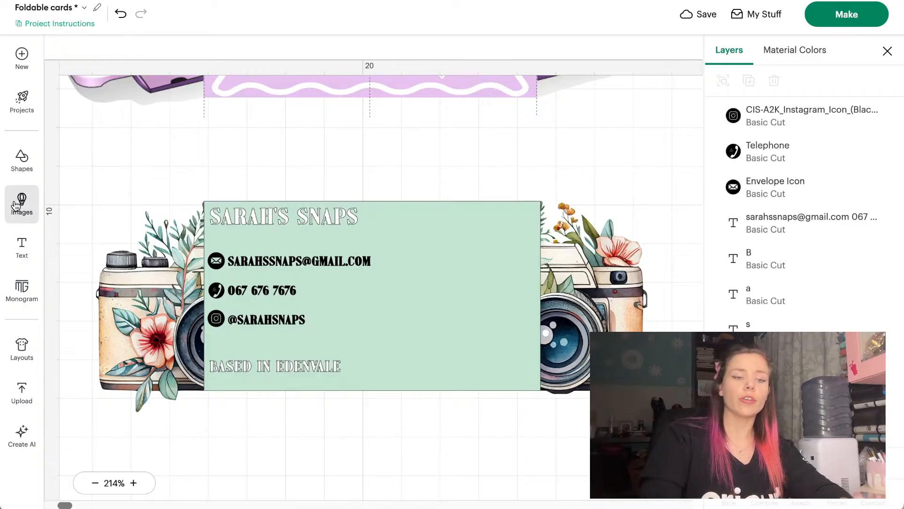
Upload the QR code SVG from Downloads, reaching Image Details for QR_code_for_mobile_English_Wikipedia (1)
{"action": "left_click", "coordinate": [35, 392]}
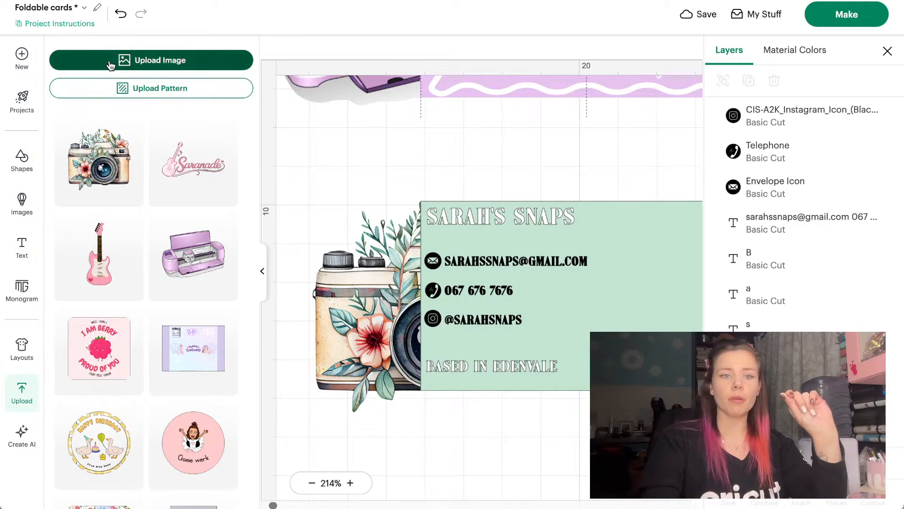
{"action": "left_click", "coordinate": [141, 61]}
{"action": "left_click", "coordinate": [478, 307]}
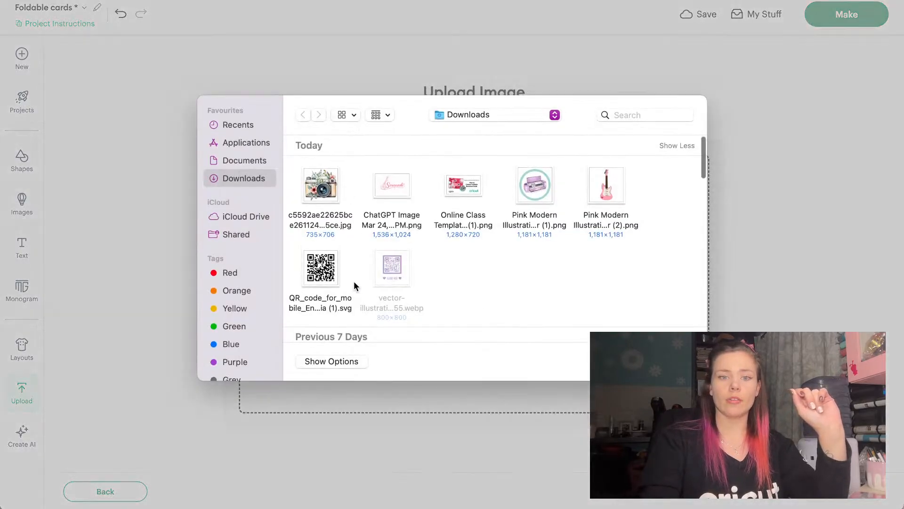
{"action": "left_click", "coordinate": [316, 274]}
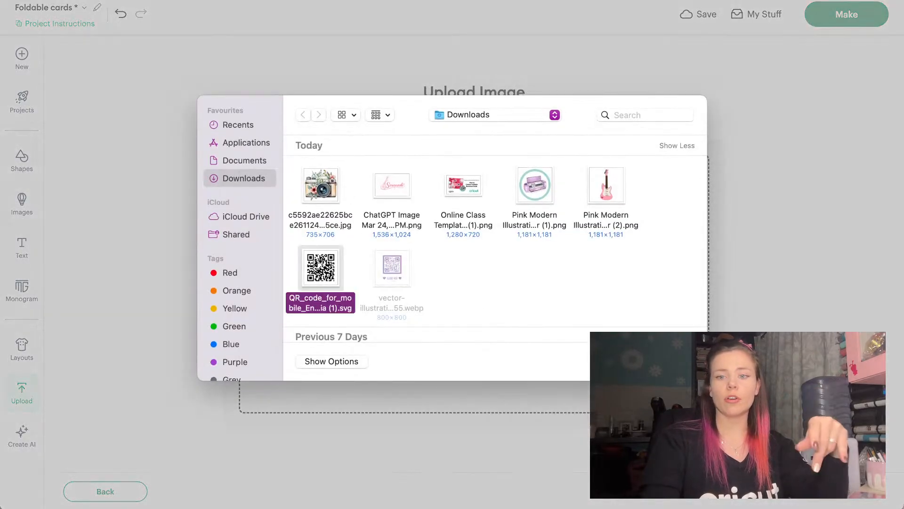
{"action": "left_click", "coordinate": [676, 361]}
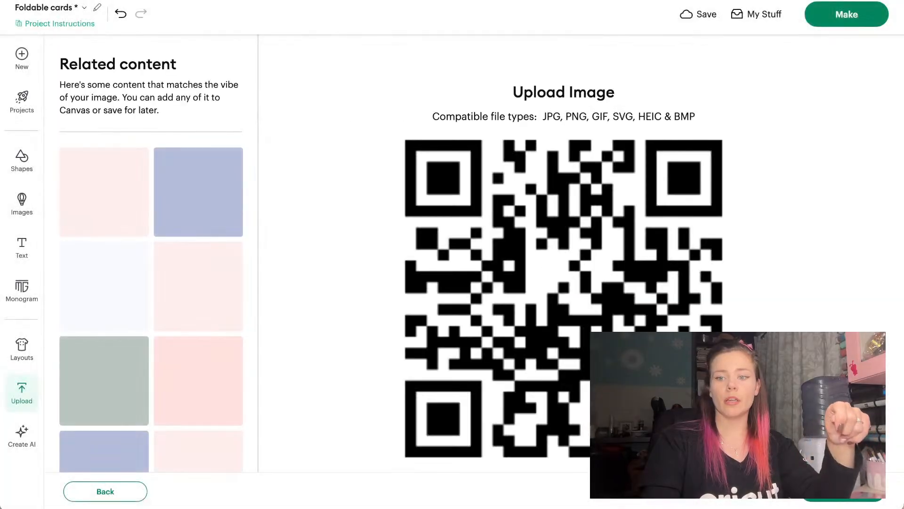
{"action": "left_click", "coordinate": [832, 498]}
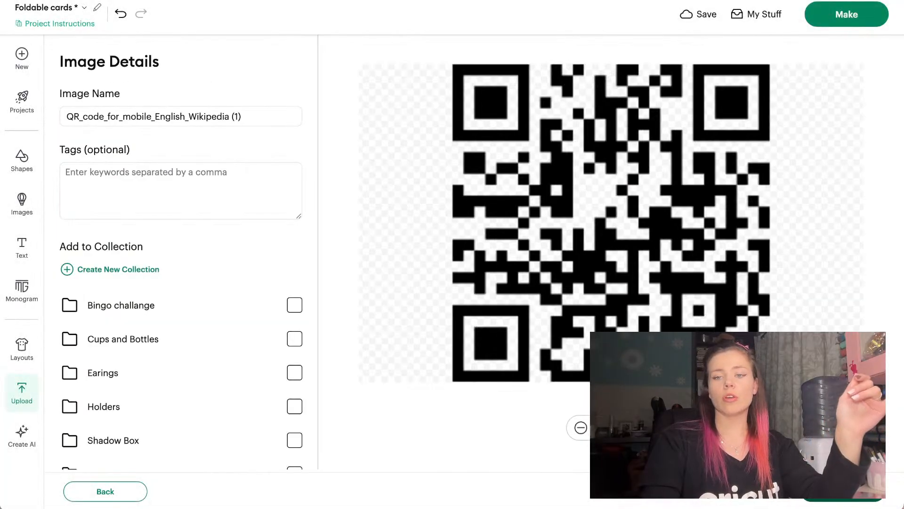
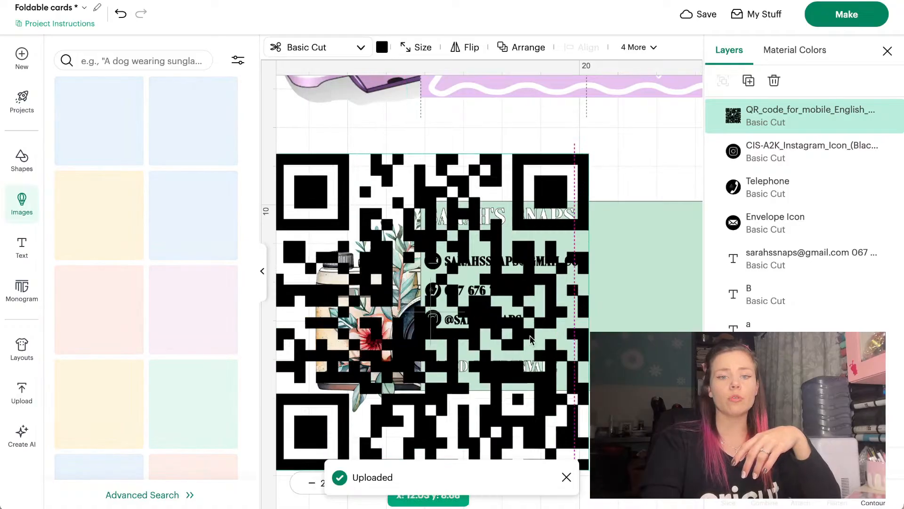
Shrink the QR code to a 2.81 cm square and position it below the camera card
{"action": "left_click", "coordinate": [263, 271]}
{"action": "scroll", "coordinate": [210, 281], "scroll_direction": "down", "scroll_amount": 3}
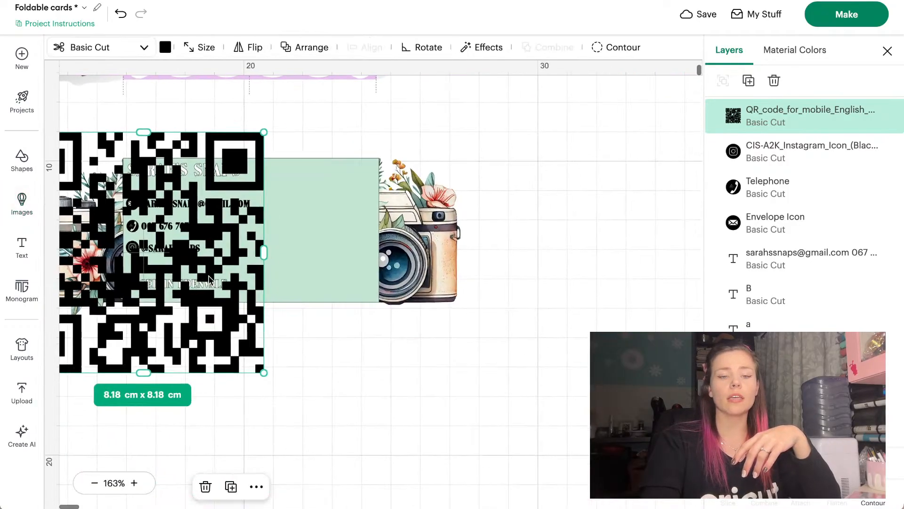
{"action": "scroll", "coordinate": [209, 281], "scroll_direction": "left", "scroll_amount": 1}
{"action": "scroll", "coordinate": [210, 281], "scroll_direction": "down", "scroll_amount": 1}
{"action": "left_click_drag", "start_coordinate": [197, 291], "coordinate": [369, 413]}
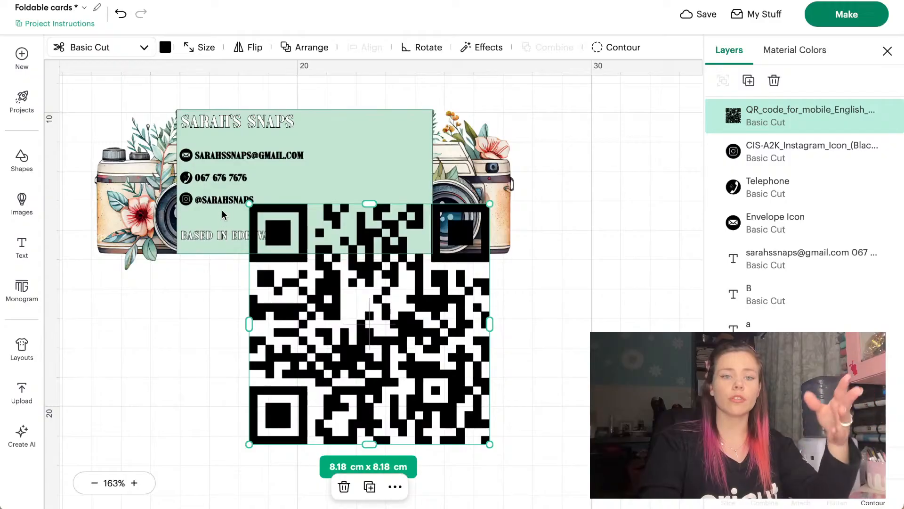
{"action": "left_click_drag", "start_coordinate": [250, 205], "coordinate": [404, 357]}
{"action": "left_click_drag", "start_coordinate": [478, 402], "coordinate": [379, 335]}
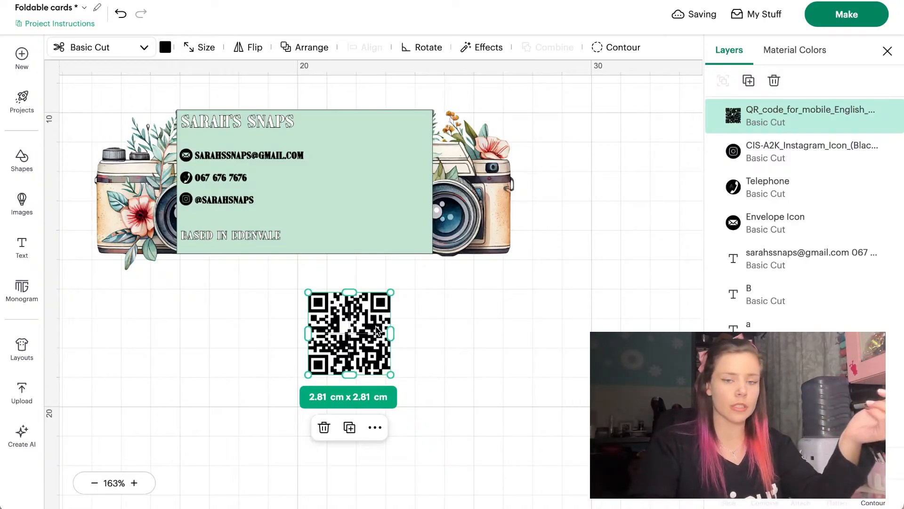
{"action": "scroll", "coordinate": [377, 331], "scroll_direction": "up", "scroll_amount": 1}
{"action": "mouse_move", "coordinate": [365, 374]}
{"action": "left_mouse_down"}
{"action": "mouse_move", "coordinate": [438, 345]}
{"action": "mouse_move", "coordinate": [404, 198]}
{"action": "mouse_move", "coordinate": [394, 212]}
{"action": "mouse_move", "coordinate": [371, 372]}
{"action": "left_mouse_up"}
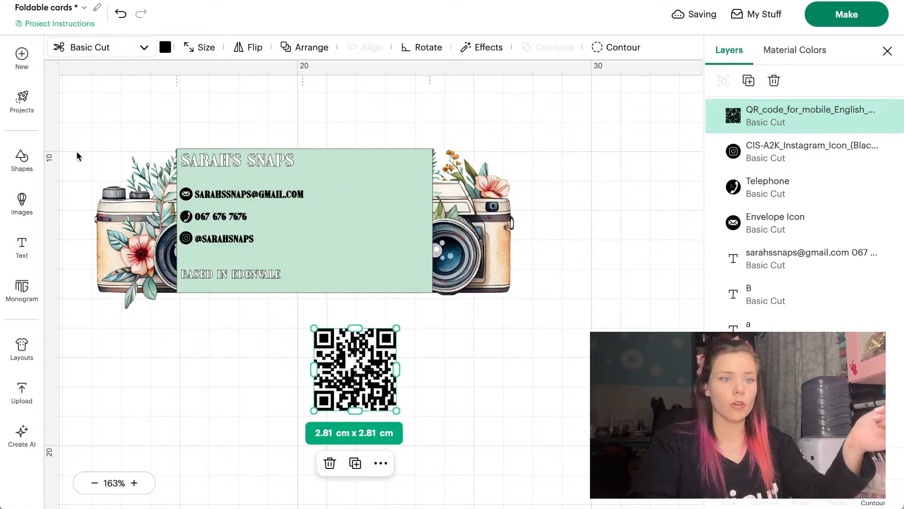
{"action": "left_click", "coordinate": [22, 158]}
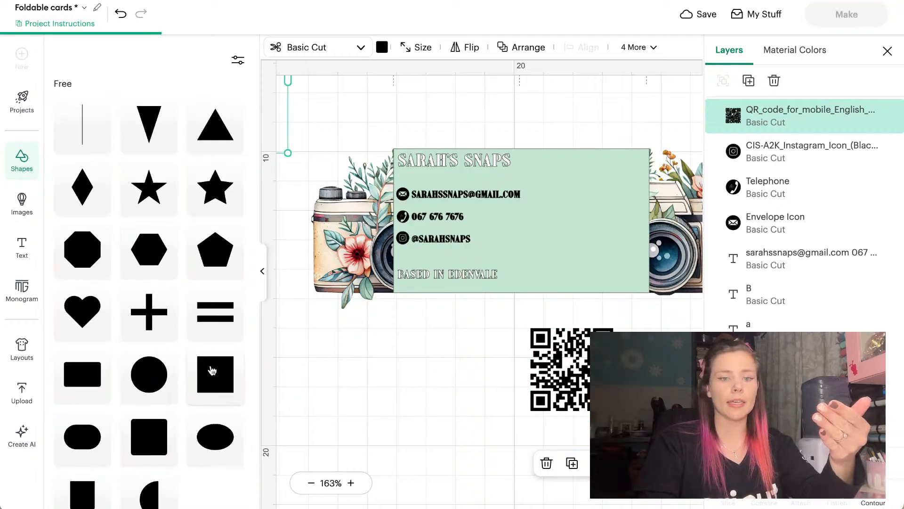
Insert a square below the card and colour it white
{"action": "left_click", "coordinate": [215, 375]}
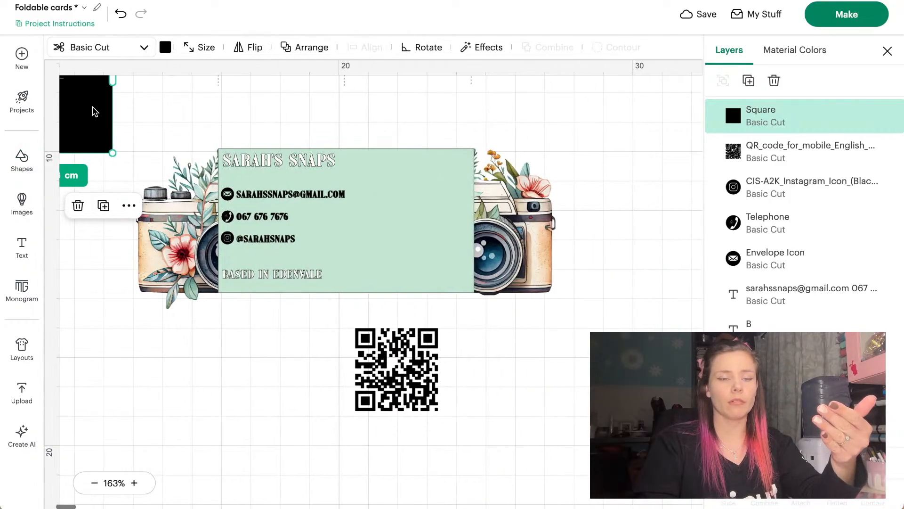
{"action": "left_click_drag", "start_coordinate": [92, 111], "coordinate": [314, 397]}
{"action": "left_click", "coordinate": [166, 47]}
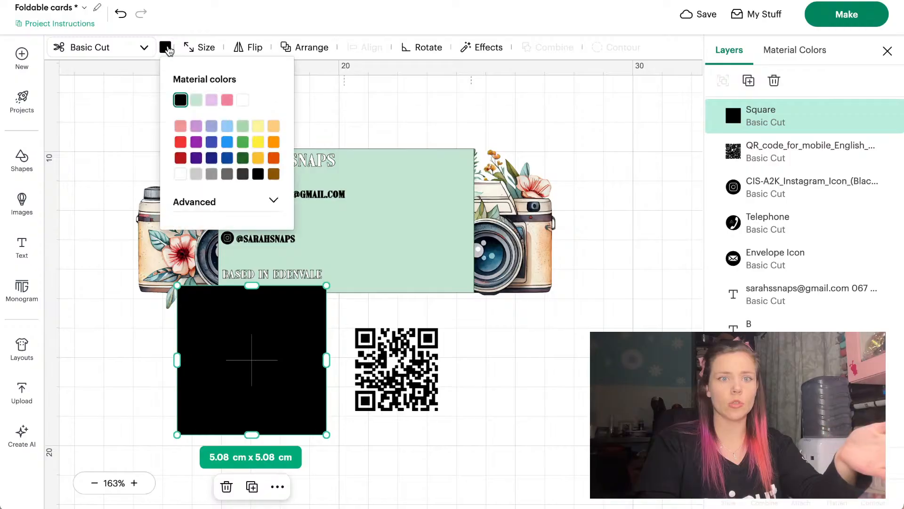
{"action": "left_click", "coordinate": [243, 100]}
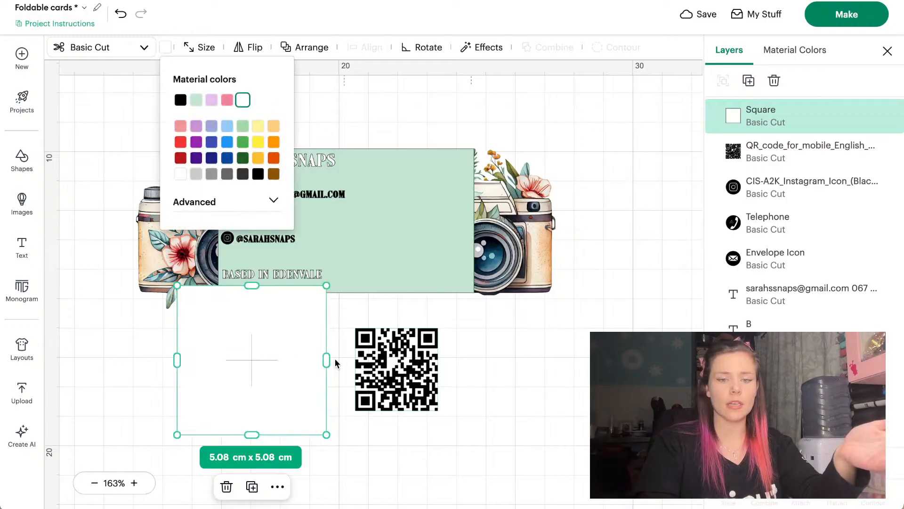
Bring the QR code to the front and move it onto the white square
{"action": "right_click", "coordinate": [263, 351]}
{"action": "left_click", "coordinate": [565, 325]}
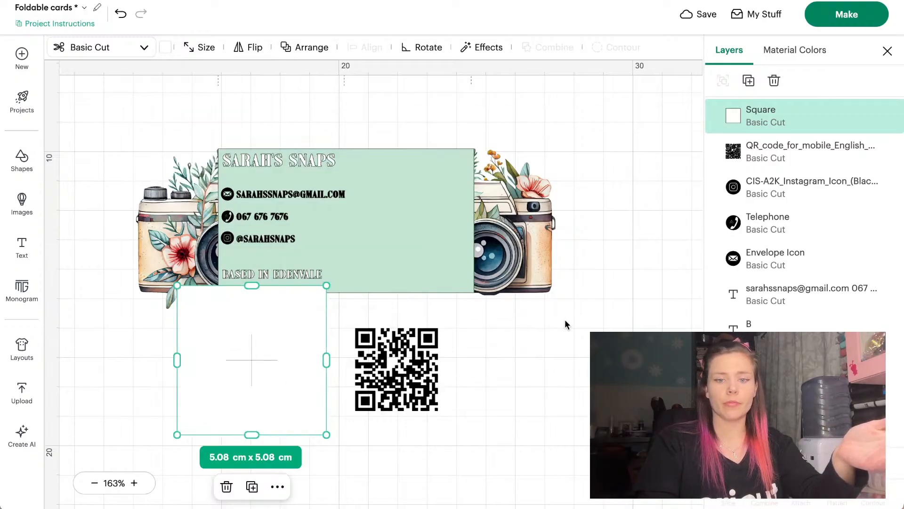
{"action": "left_click", "coordinate": [405, 358]}
{"action": "right_click", "coordinate": [405, 358]}
{"action": "mouse_move", "coordinate": [426, 322]}
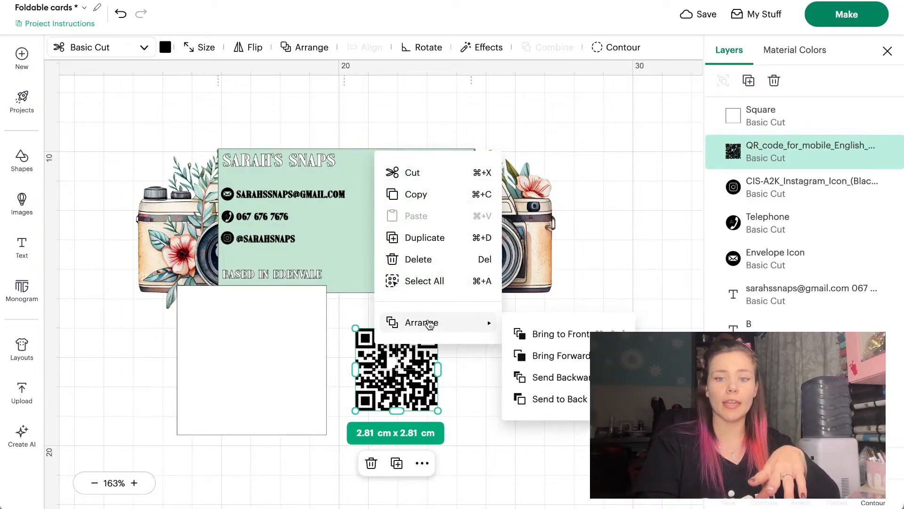
{"action": "left_click", "coordinate": [520, 336]}
{"action": "left_click_drag", "start_coordinate": [388, 359], "coordinate": [290, 374]}
Shrink the white square to 3.12 cm and centre the QR code on it
{"action": "left_click", "coordinate": [226, 325]}
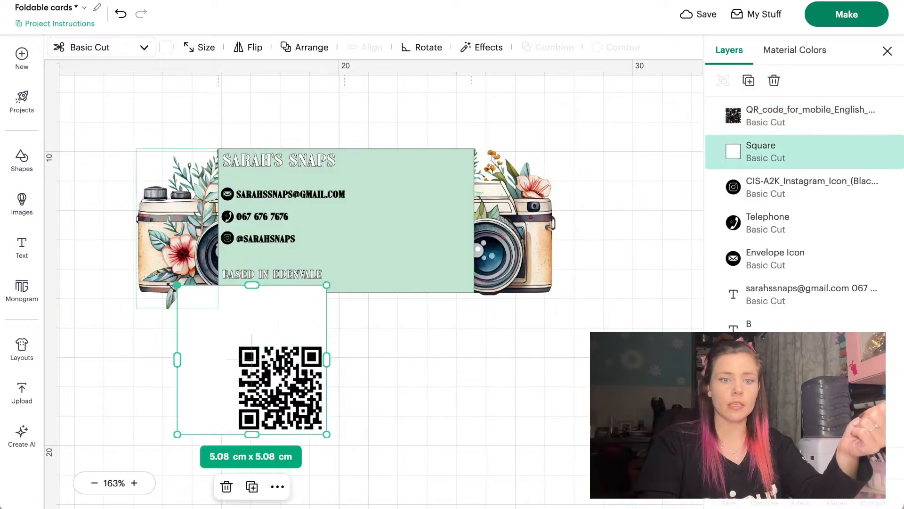
{"action": "left_click_drag", "start_coordinate": [176, 285], "coordinate": [248, 343]}
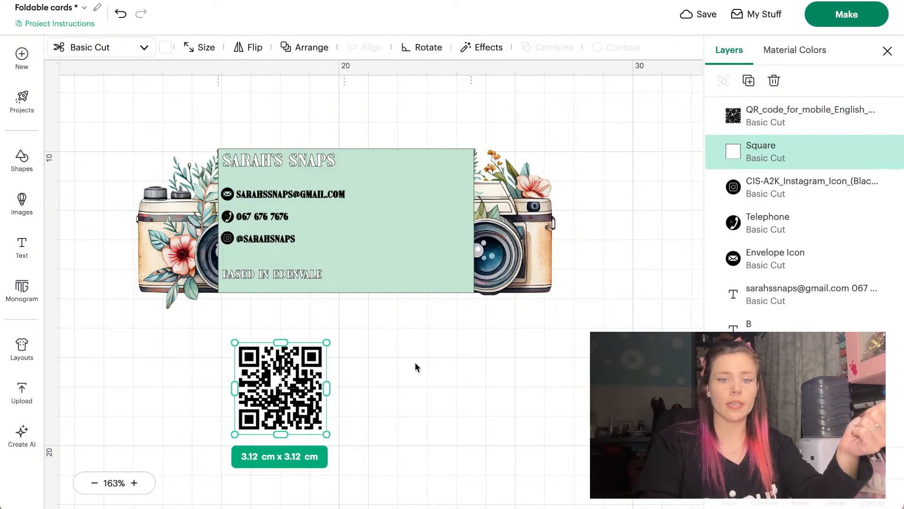
{"action": "left_click_drag", "start_coordinate": [416, 367], "coordinate": [263, 410]}
{"action": "left_click", "coordinate": [359, 46]}
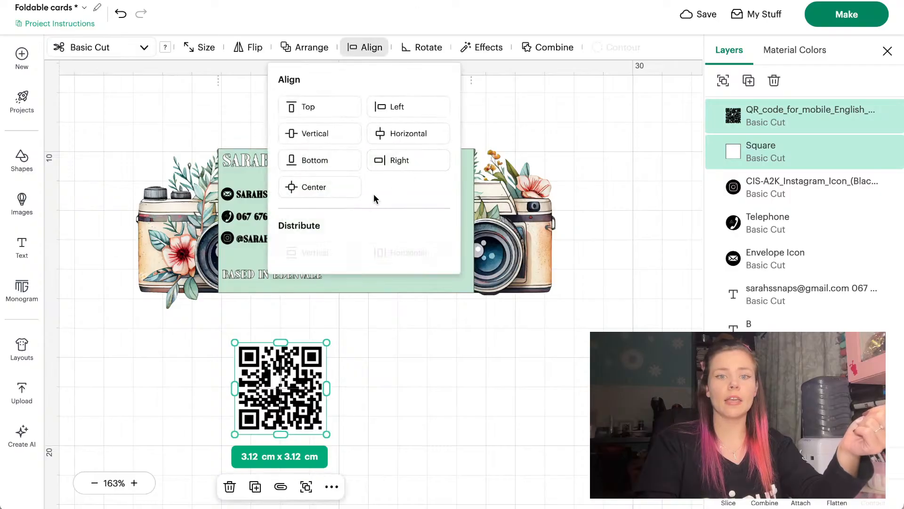
{"action": "left_click", "coordinate": [316, 189]}
Flatten the QR code and square into one Print Then Cut layer on the card's right side
{"action": "left_click", "coordinate": [339, 388]}
{"action": "left_click_drag", "start_coordinate": [339, 389], "coordinate": [389, 356]}
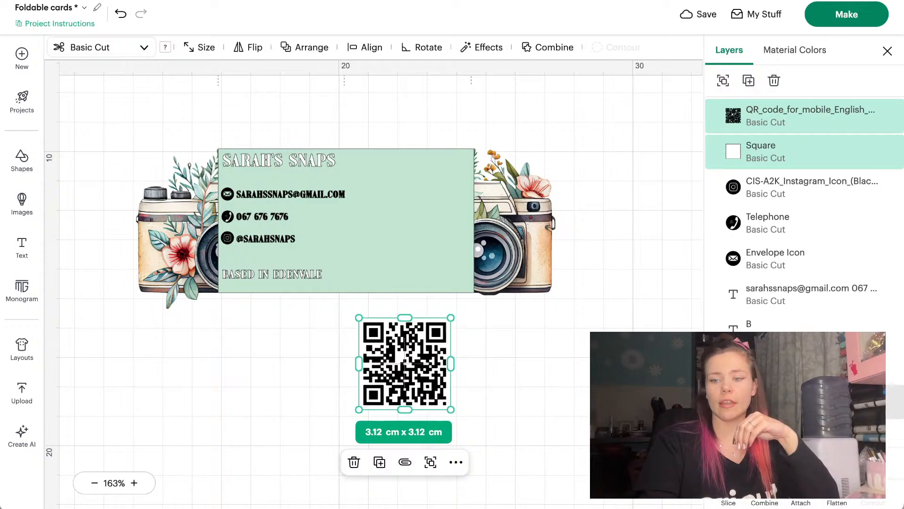
{"action": "left_click", "coordinate": [837, 502]}
{"action": "left_click_drag", "start_coordinate": [421, 393], "coordinate": [418, 217]}
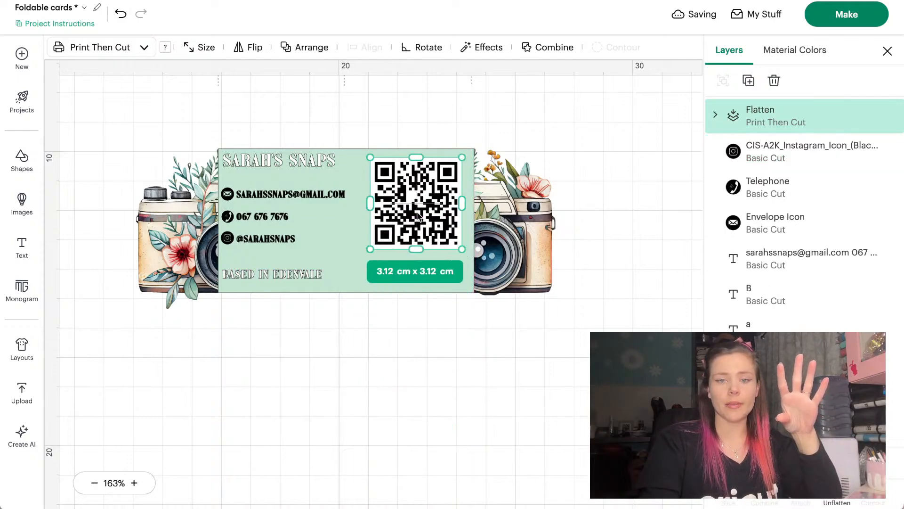
{"action": "left_click", "coordinate": [312, 377]}
Zoom in on the 'BASED IN EDENVALE' line and try selecting its letters on the canvas
{"action": "left_click_drag", "start_coordinate": [276, 273], "coordinate": [273, 273]}
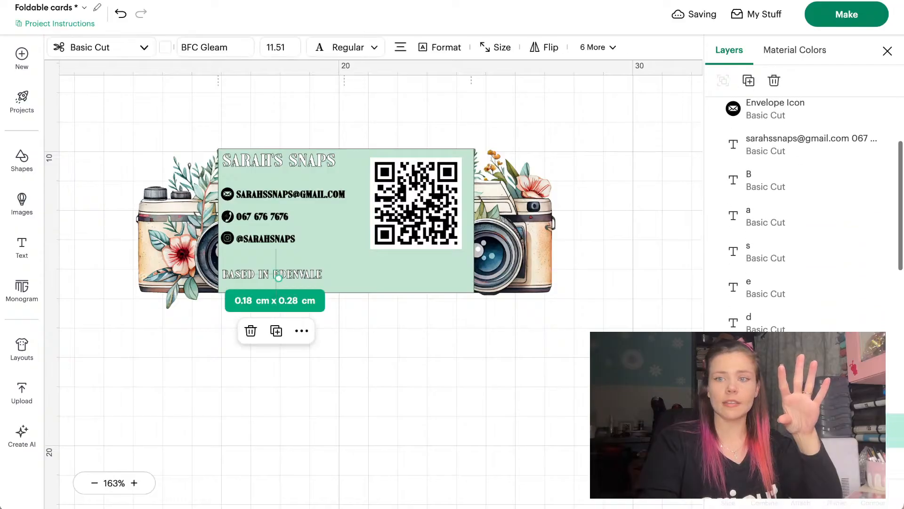
{"action": "left_click", "coordinate": [336, 407]}
{"action": "scroll", "coordinate": [336, 407], "scroll_direction": "up", "scroll_amount": 5}
{"action": "scroll", "coordinate": [337, 406], "scroll_direction": "right", "scroll_amount": 3}
{"action": "scroll", "coordinate": [336, 406], "scroll_direction": "down", "scroll_amount": 3}
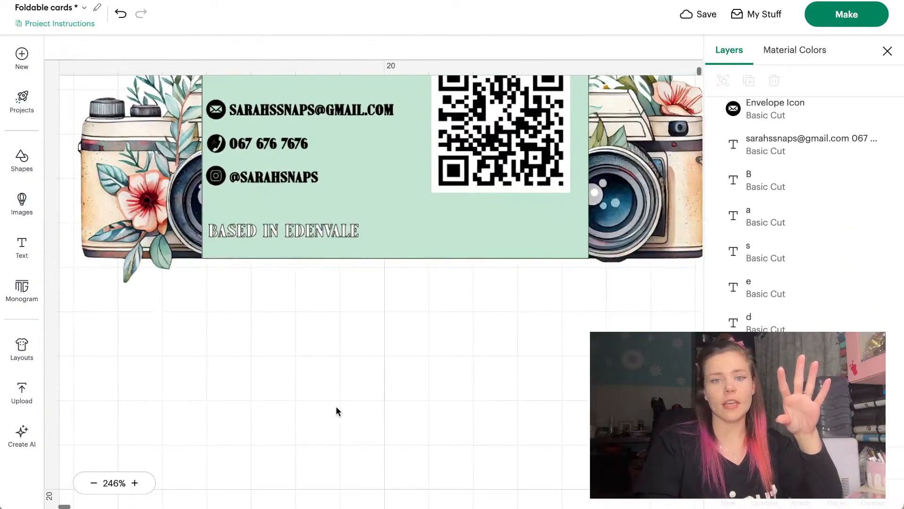
{"action": "scroll", "coordinate": [337, 407], "scroll_direction": "up", "scroll_amount": 1}
{"action": "scroll", "coordinate": [336, 406], "scroll_direction": "up", "scroll_amount": 1}
{"action": "left_click", "coordinate": [312, 309]}
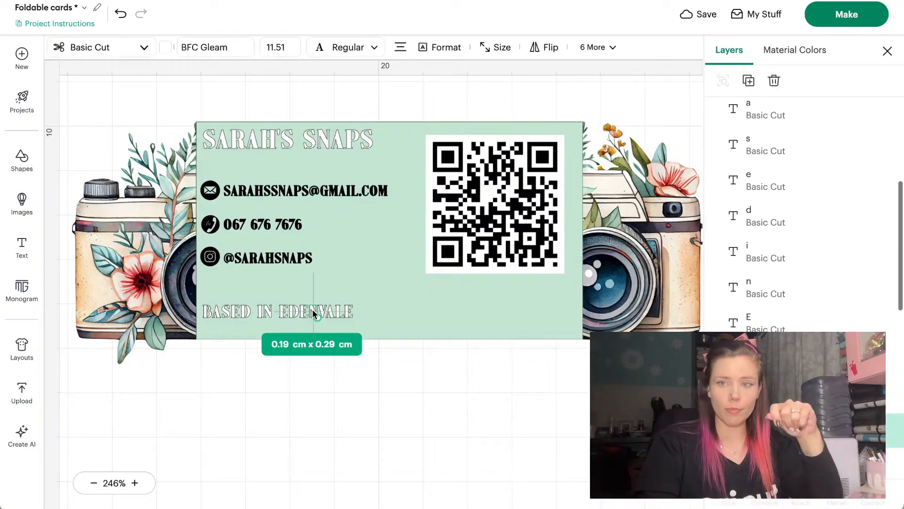
{"action": "left_click", "coordinate": [344, 496]}
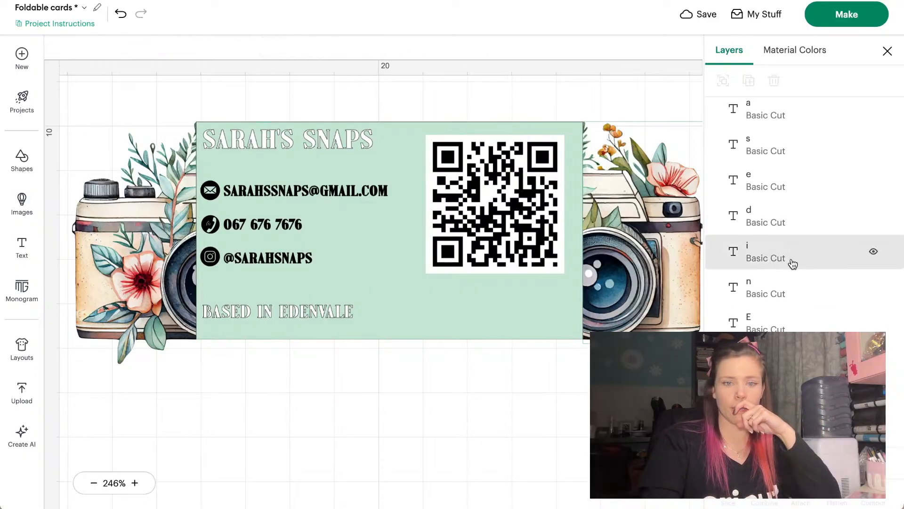
{"action": "scroll", "coordinate": [792, 262], "scroll_direction": "up", "scroll_amount": 5}
{"action": "scroll", "coordinate": [791, 262], "scroll_direction": "down", "scroll_amount": 1}
Select every letter layer of 'BASED IN EDENVALE' in the Layers panel and weld them together
{"action": "left_click", "coordinate": [768, 268]}
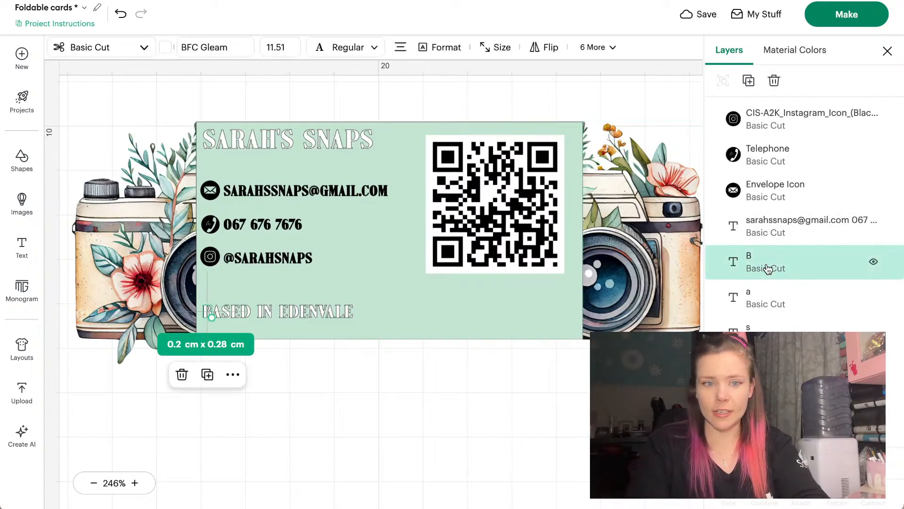
{"action": "left_click", "coordinate": [765, 298], "text": "shift"}
{"action": "scroll", "coordinate": [763, 297], "scroll_direction": "down", "scroll_amount": 1}
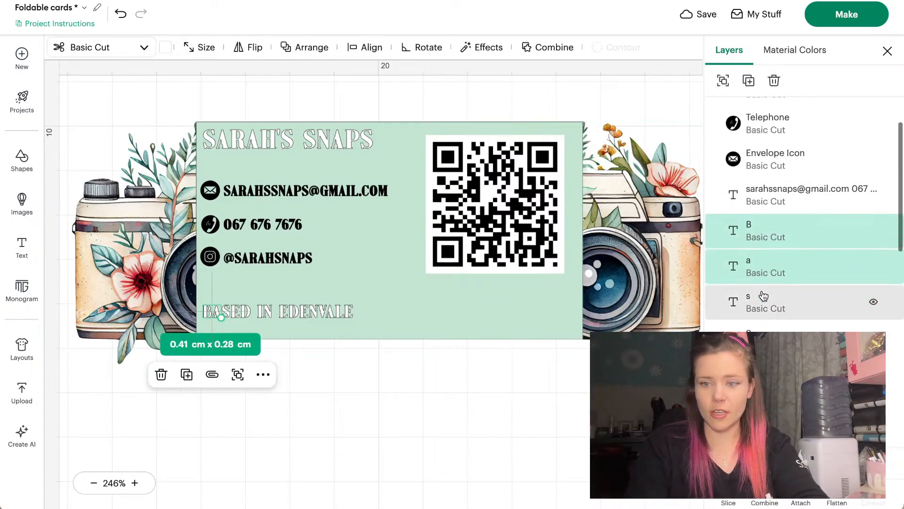
{"action": "left_click", "coordinate": [763, 301], "text": "shift"}
{"action": "left_click", "coordinate": [755, 333], "text": "shift"}
{"action": "scroll", "coordinate": [755, 333], "scroll_direction": "down", "scroll_amount": 2}
{"action": "scroll", "coordinate": [751, 308], "scroll_direction": "down", "scroll_amount": 2}
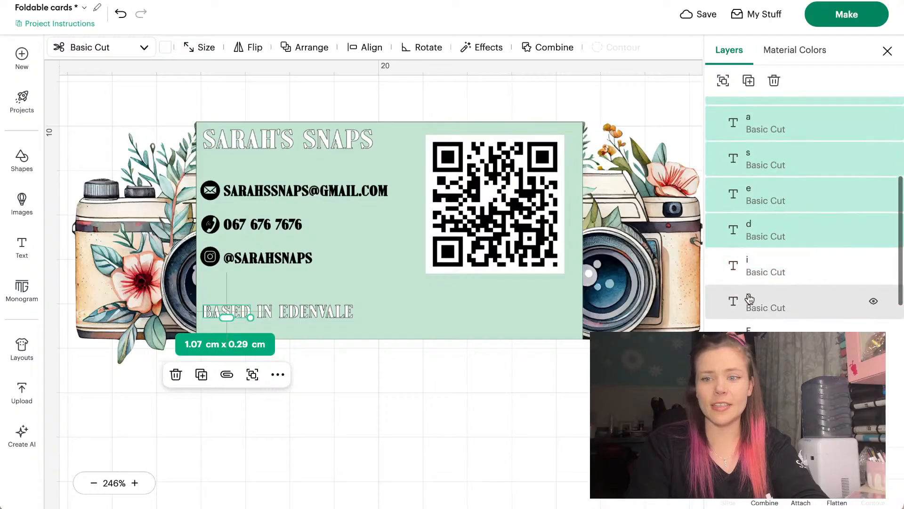
{"action": "left_click", "coordinate": [749, 273], "text": "shift"}
{"action": "left_click", "coordinate": [749, 301], "text": "shift"}
{"action": "scroll", "coordinate": [749, 305], "scroll_direction": "down", "scroll_amount": 1}
{"action": "left_click", "coordinate": [746, 283], "text": "shift"}
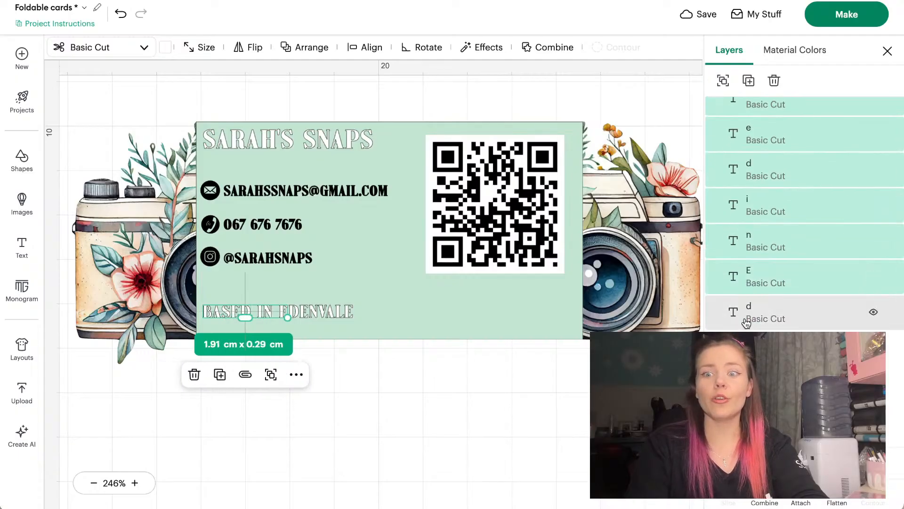
{"action": "left_click", "coordinate": [747, 312], "text": "shift"}
{"action": "scroll", "coordinate": [747, 312], "scroll_direction": "down", "scroll_amount": 1}
{"action": "left_click", "coordinate": [747, 312], "text": "shift"}
{"action": "scroll", "coordinate": [747, 312], "scroll_direction": "down", "scroll_amount": 1}
{"action": "left_click", "coordinate": [747, 312], "text": "shift"}
{"action": "scroll", "coordinate": [747, 312], "scroll_direction": "down", "scroll_amount": 1}
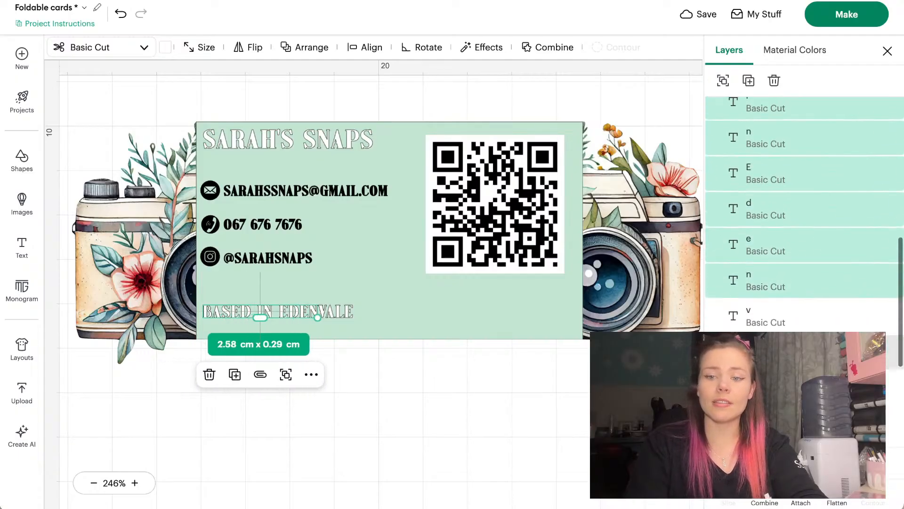
{"action": "left_click", "coordinate": [747, 312], "text": "shift"}
{"action": "scroll", "coordinate": [747, 312], "scroll_direction": "down", "scroll_amount": 1}
{"action": "left_click", "coordinate": [747, 312], "text": "shift"}
{"action": "scroll", "coordinate": [747, 312], "scroll_direction": "down", "scroll_amount": 1}
{"action": "left_click", "coordinate": [747, 312], "text": "shift"}
{"action": "left_click", "coordinate": [748, 351], "text": "shift"}
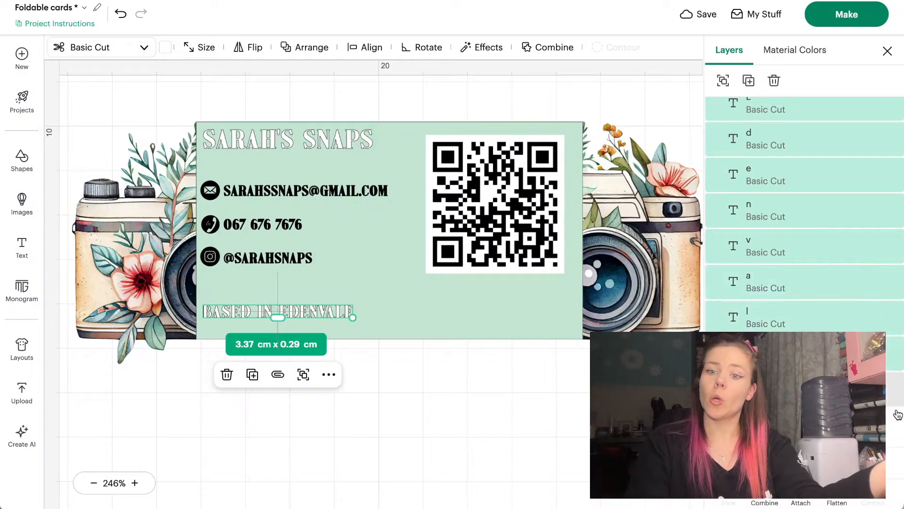
{"action": "left_click", "coordinate": [771, 394]}
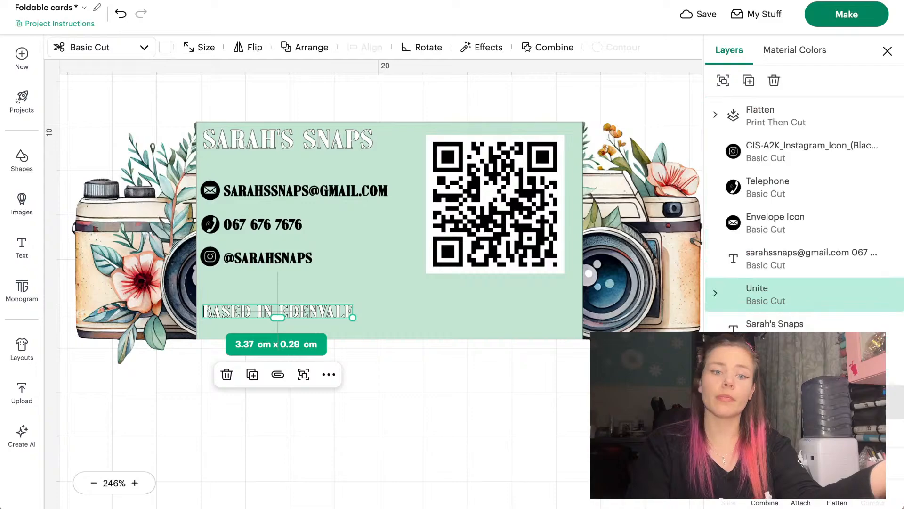
Turn a copy of the title into 'SCAN MY QR CODE!' and shrink it beneath the QR code
{"action": "left_click", "coordinate": [318, 148]}
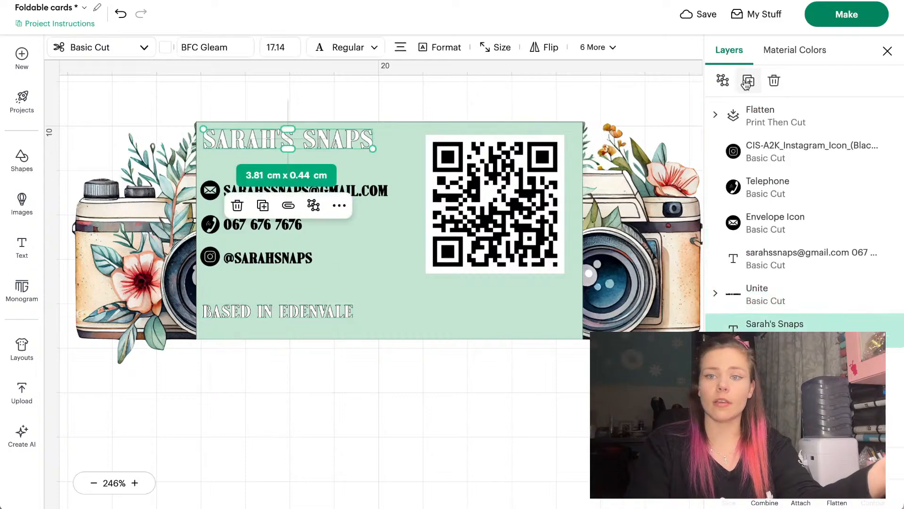
{"action": "left_click_drag", "start_coordinate": [364, 139], "coordinate": [559, 324]}
{"action": "double_click", "coordinate": [542, 323]}
{"action": "key", "text": "BackSpace"}
{"action": "key", "text": "BackSpace"}
{"action": "key", "text": "BackSpace"}
{"action": "key", "text": "BackSpace"}
{"action": "key", "text": "BackSpace"}
{"action": "key", "text": "BackSpace"}
{"action": "key", "text": "BackSpace"}
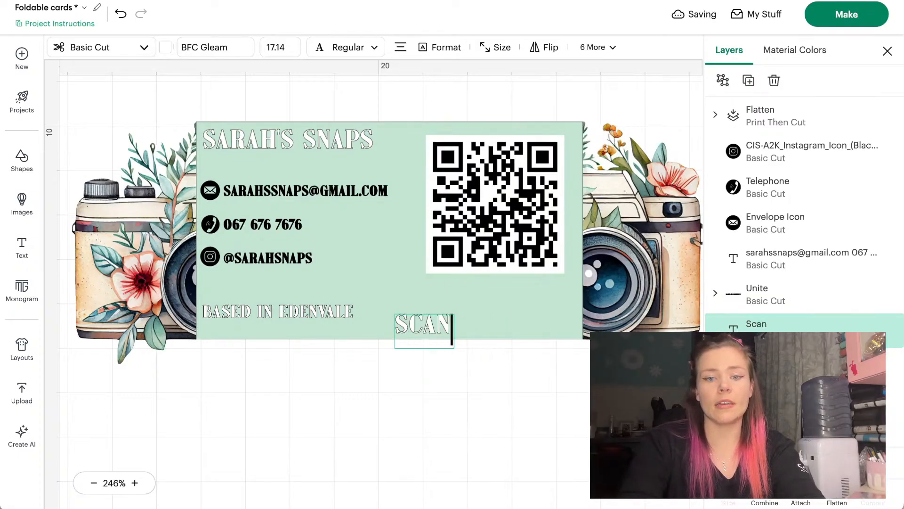
{"action": "type", "text": "can my QR"}
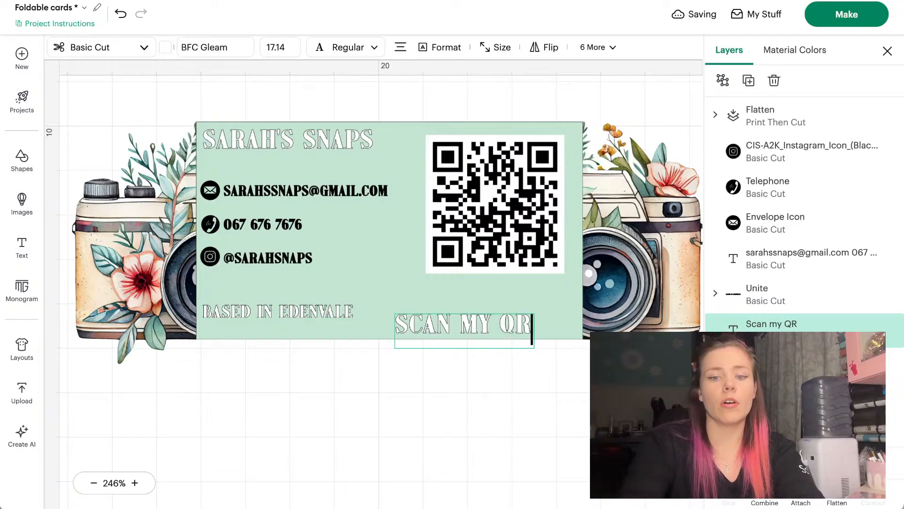
{"action": "type", "text": " code"}
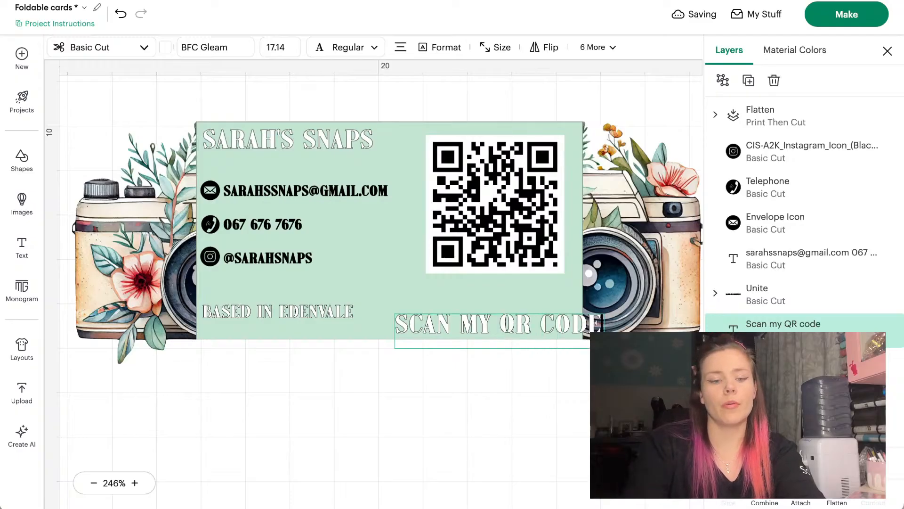
{"action": "type", "text": "!"}
{"action": "left_click", "coordinate": [545, 352]}
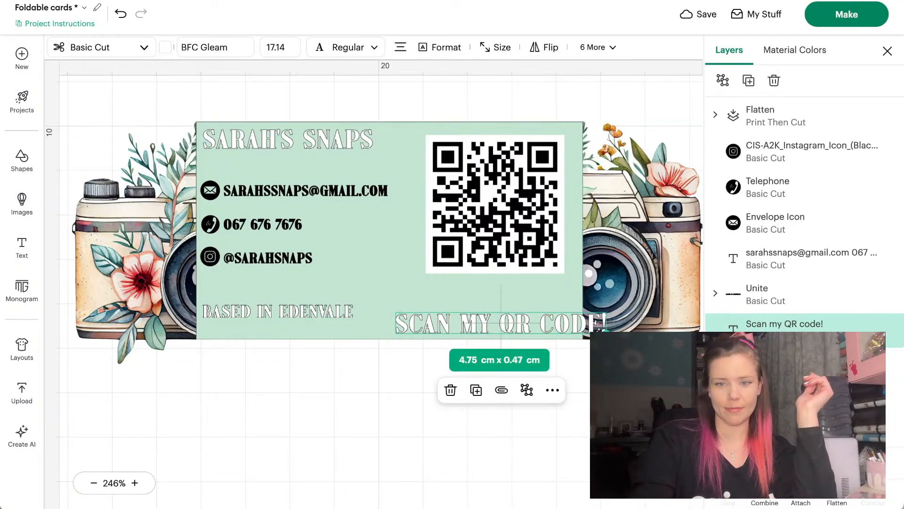
{"action": "left_click_drag", "start_coordinate": [607, 332], "coordinate": [556, 293]}
Search Images for 'line art camera' and insert a camera outline
{"action": "left_click", "coordinate": [22, 204]}
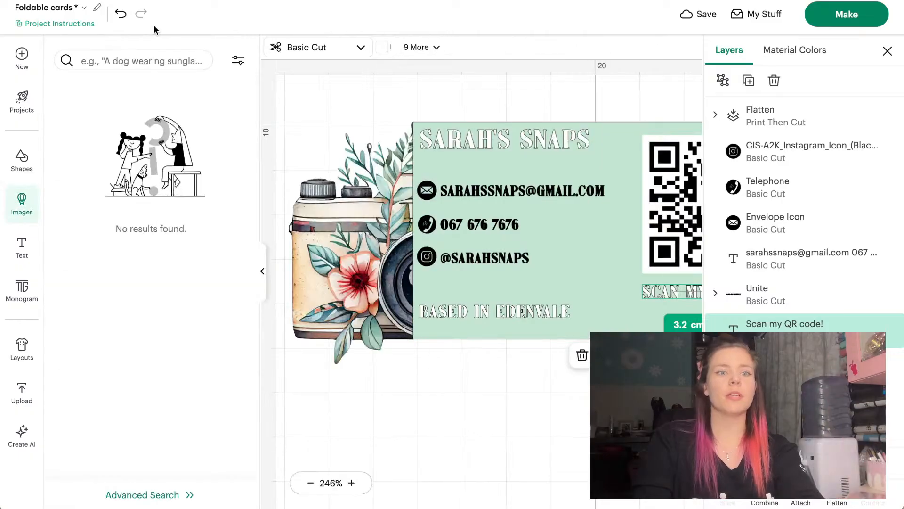
{"action": "left_click", "coordinate": [154, 62]}
{"action": "type", "text": "line a"}
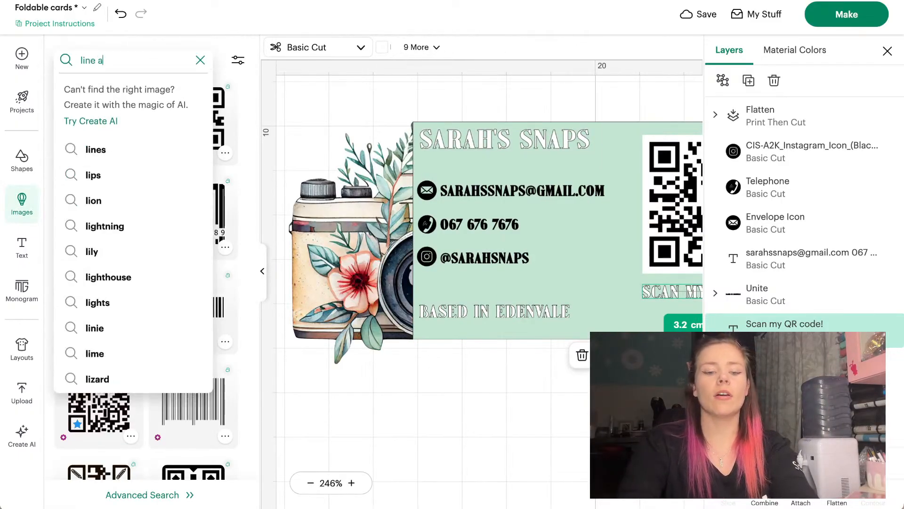
{"action": "type", "text": "rt camera"}
{"action": "key", "text": "Return"}
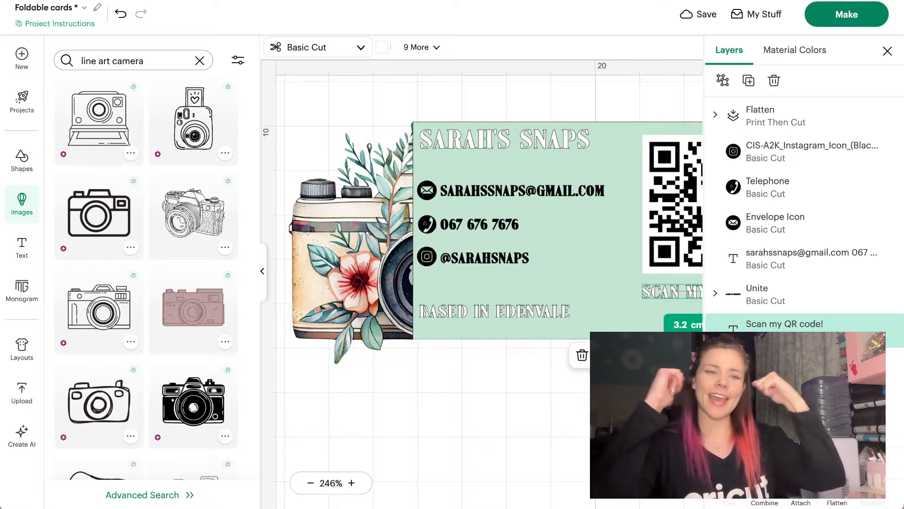
{"action": "scroll", "coordinate": [169, 198], "scroll_direction": "down", "scroll_amount": 4}
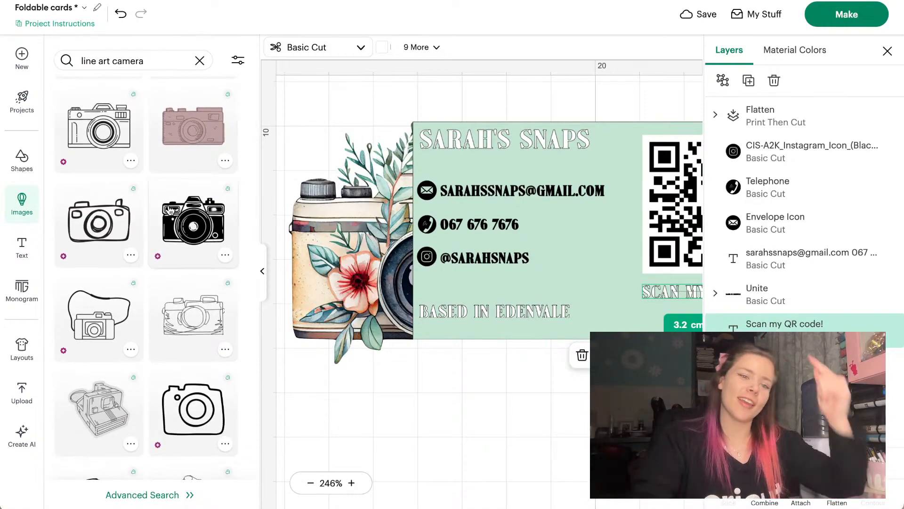
{"action": "scroll", "coordinate": [169, 214], "scroll_direction": "down", "scroll_amount": 3}
{"action": "scroll", "coordinate": [167, 220], "scroll_direction": "down", "scroll_amount": 3}
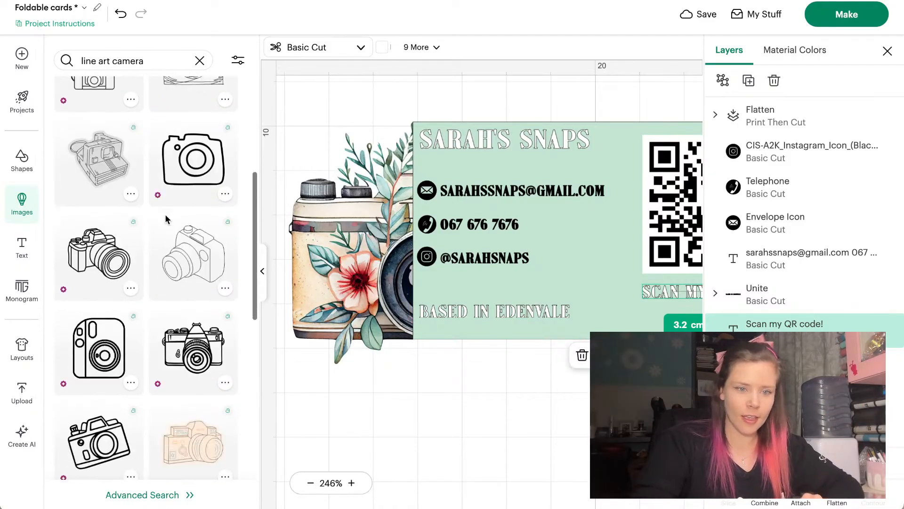
{"action": "left_click", "coordinate": [109, 219]}
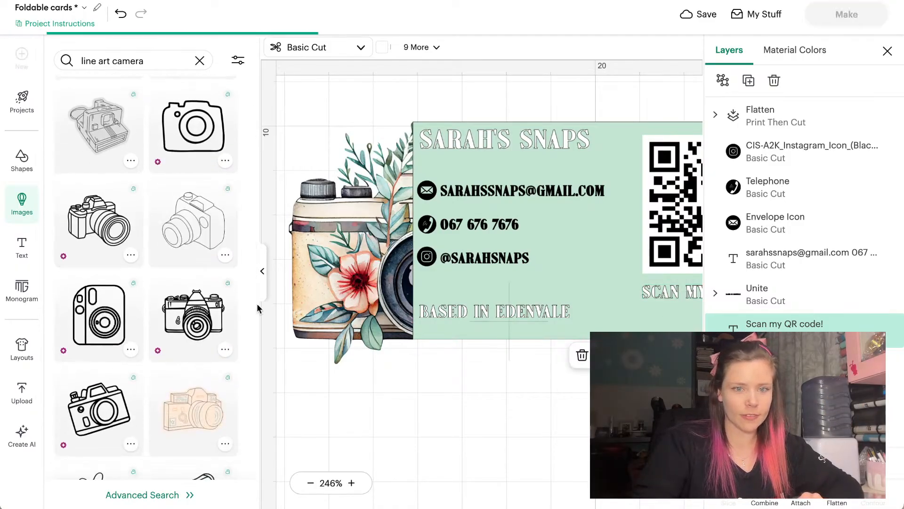
Make the camera outline white and set its width to 2 cm
{"action": "left_click", "coordinate": [265, 273]}
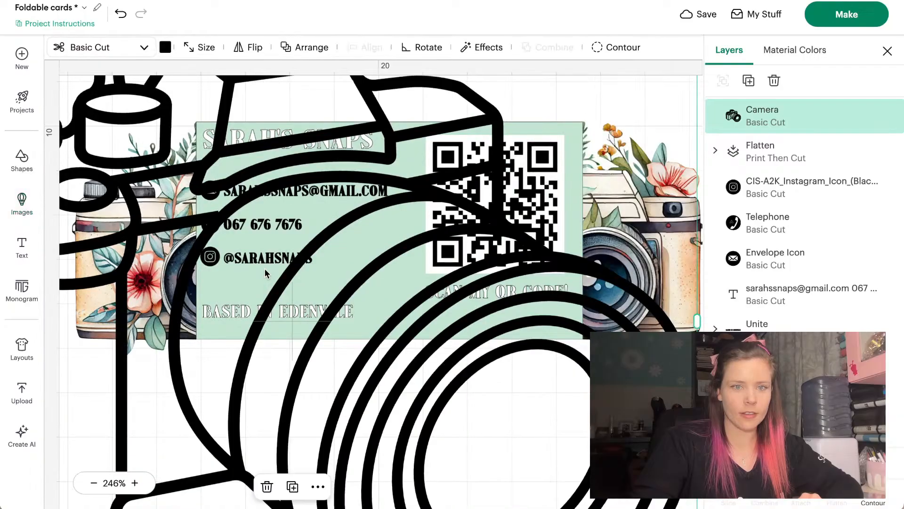
{"action": "left_click", "coordinate": [165, 48]}
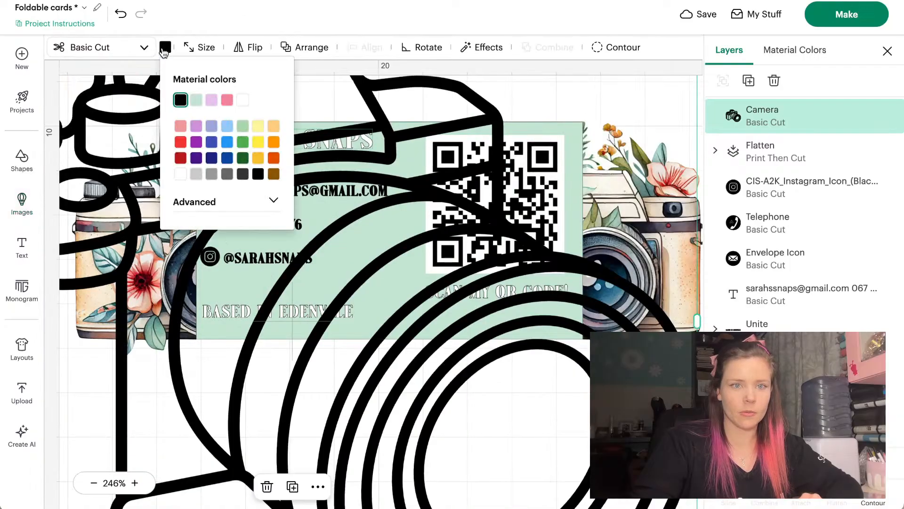
{"action": "left_click", "coordinate": [243, 102]}
{"action": "left_click", "coordinate": [194, 47]}
{"action": "left_click", "coordinate": [164, 99]}
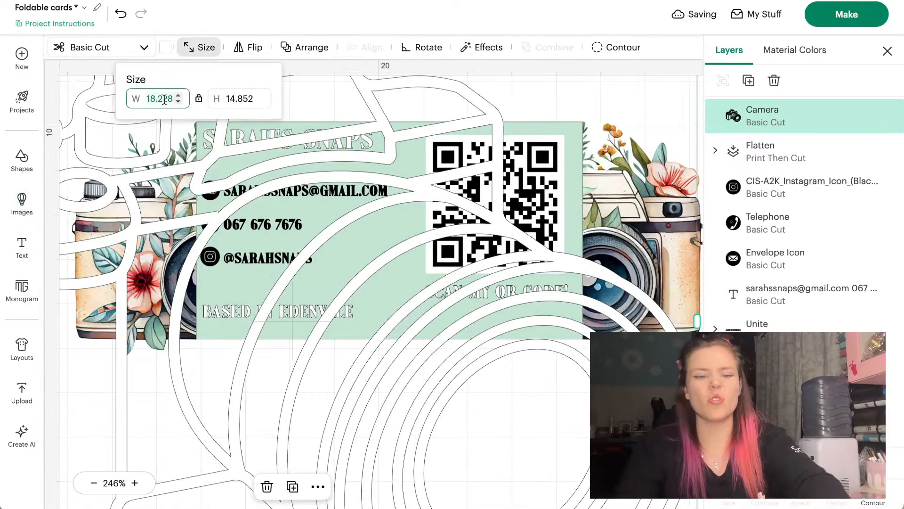
{"action": "type", "text": "2"}
{"action": "key", "text": "Return"}
Move the camera under 'SCAN MY QR CODE!' and shrink it to about 1.5 cm wide
{"action": "scroll", "coordinate": [156, 338], "scroll_direction": "up", "scroll_amount": 3}
{"action": "scroll", "coordinate": [155, 338], "scroll_direction": "left", "scroll_amount": 5}
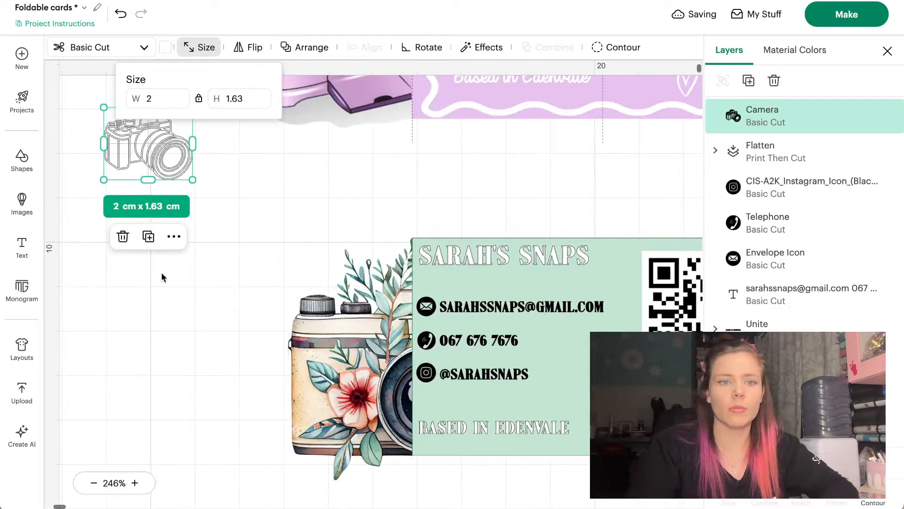
{"action": "left_click_drag", "start_coordinate": [148, 146], "coordinate": [418, 377]}
{"action": "scroll", "coordinate": [419, 390], "scroll_direction": "down", "scroll_amount": 2}
{"action": "scroll", "coordinate": [419, 390], "scroll_direction": "right", "scroll_amount": 4}
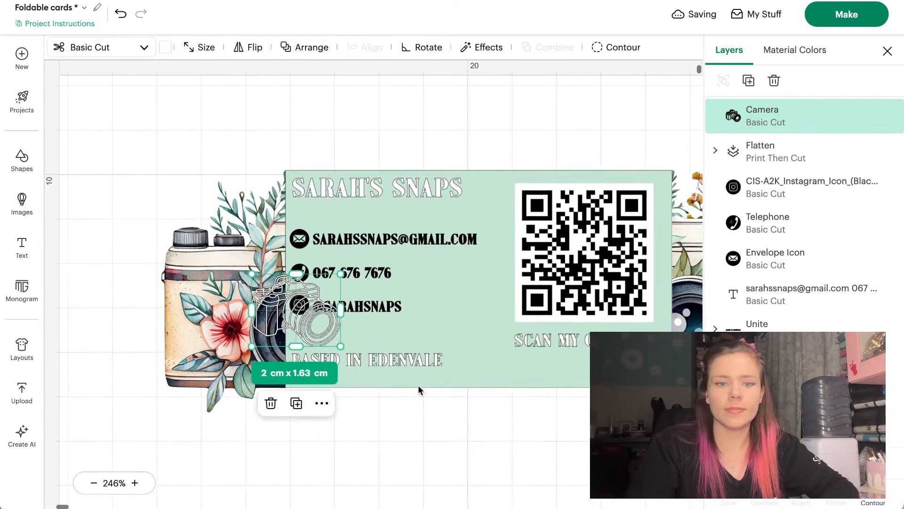
{"action": "scroll", "coordinate": [420, 390], "scroll_direction": "right", "scroll_amount": 2}
{"action": "left_click_drag", "start_coordinate": [245, 313], "coordinate": [521, 350]}
{"action": "left_click_drag", "start_coordinate": [479, 309], "coordinate": [537, 352]}
Nudge the contact details text block down and to the right
{"action": "left_click", "coordinate": [549, 420]}
{"action": "scroll", "coordinate": [550, 391], "scroll_direction": "down", "scroll_amount": 1}
{"action": "left_click", "coordinate": [446, 417]}
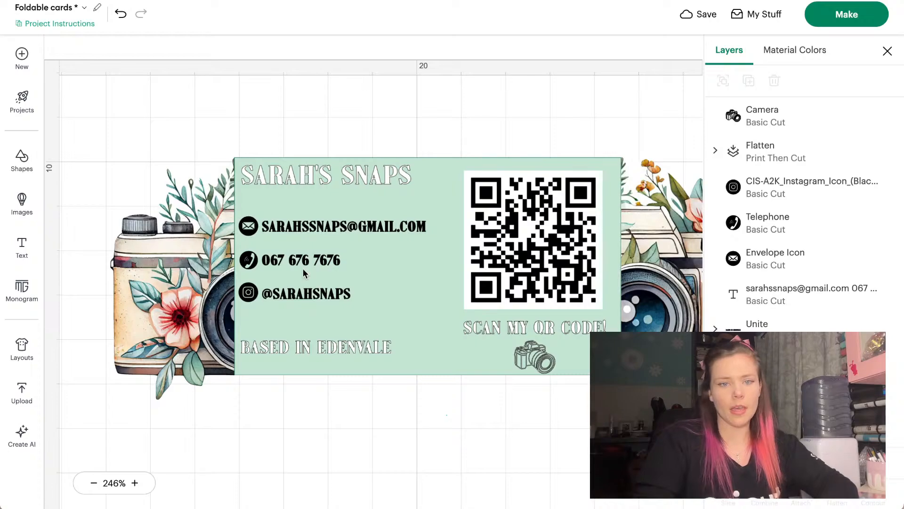
{"action": "left_click_drag", "start_coordinate": [303, 259], "coordinate": [308, 268]}
{"action": "left_click", "coordinate": [249, 227]}
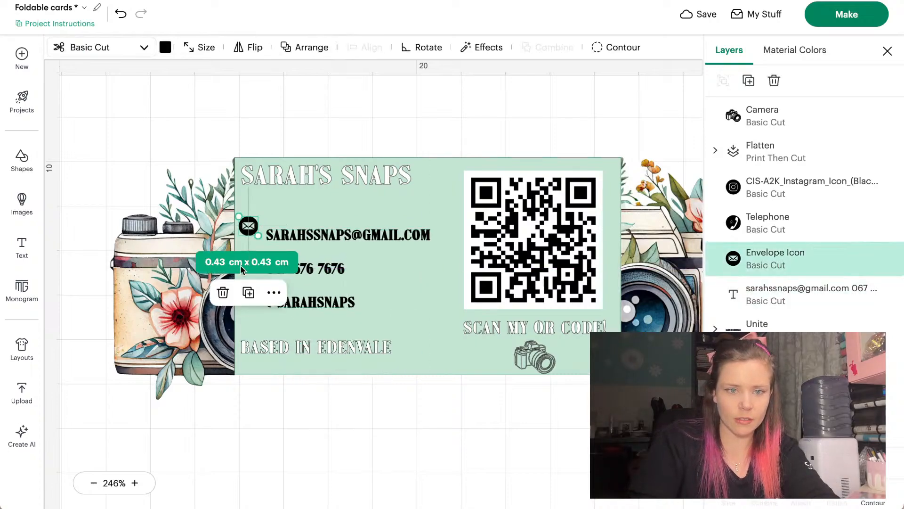
{"action": "left_click", "coordinate": [216, 403]}
{"action": "scroll", "coordinate": [319, 308], "scroll_direction": "down", "scroll_amount": 2}
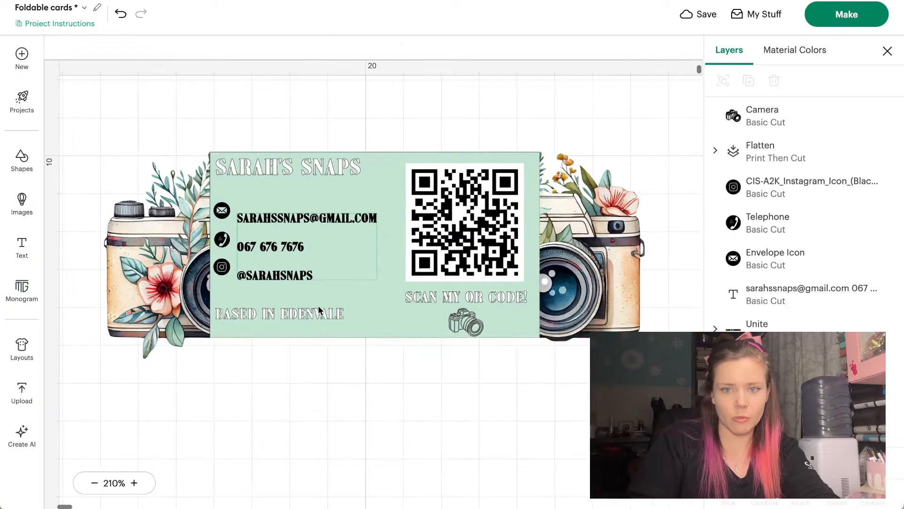
{"action": "scroll", "coordinate": [318, 309], "scroll_direction": "up", "scroll_amount": 3}
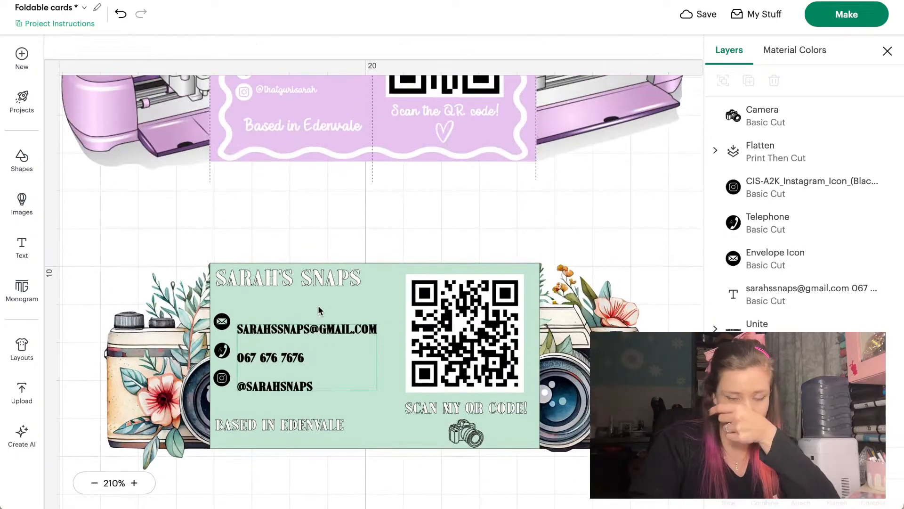
Shrink the contact text block to about 3.35 × 1.61 cm and move it down
{"action": "left_click", "coordinate": [315, 331]}
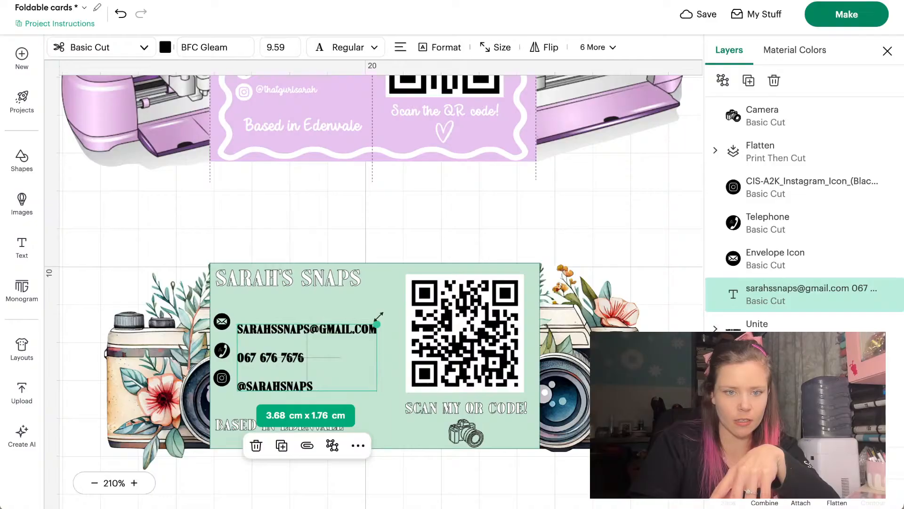
{"action": "left_click_drag", "start_coordinate": [378, 324], "coordinate": [335, 329]}
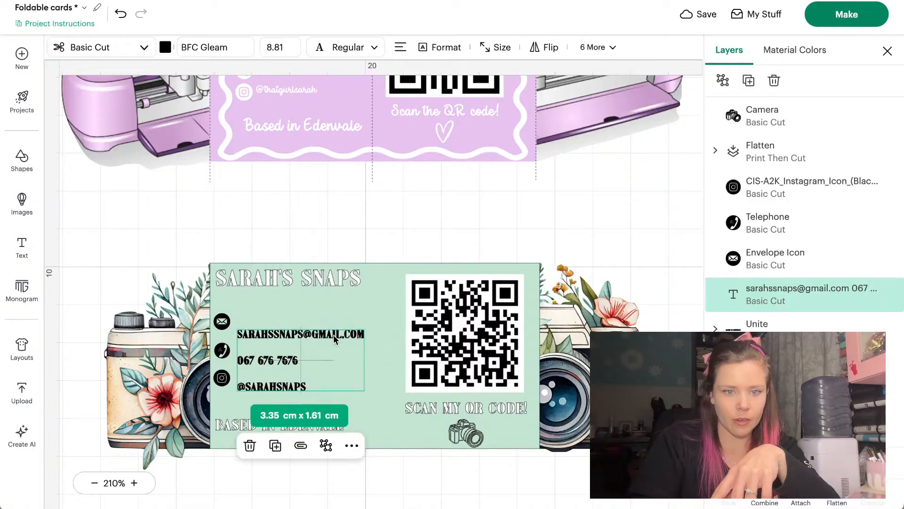
{"action": "left_click", "coordinate": [266, 485]}
{"action": "scroll", "coordinate": [266, 485], "scroll_direction": "down", "scroll_amount": 1}
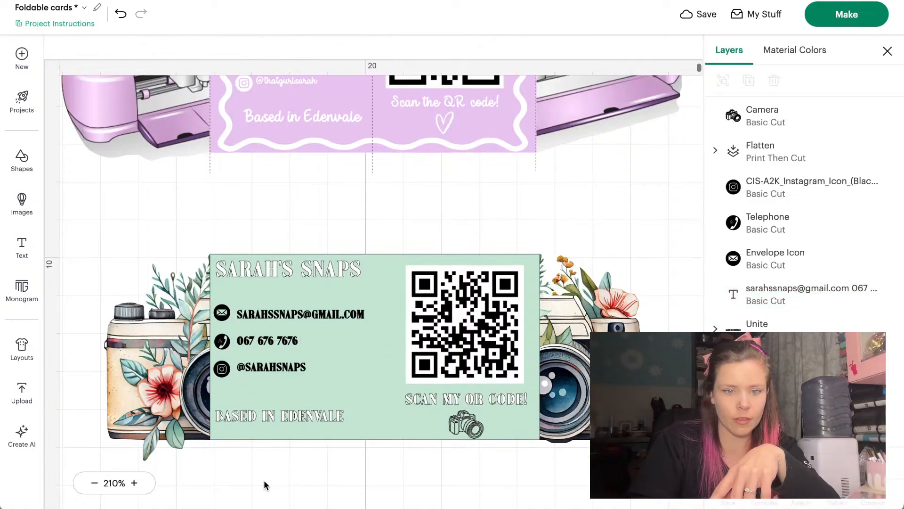
{"action": "left_click", "coordinate": [272, 412]}
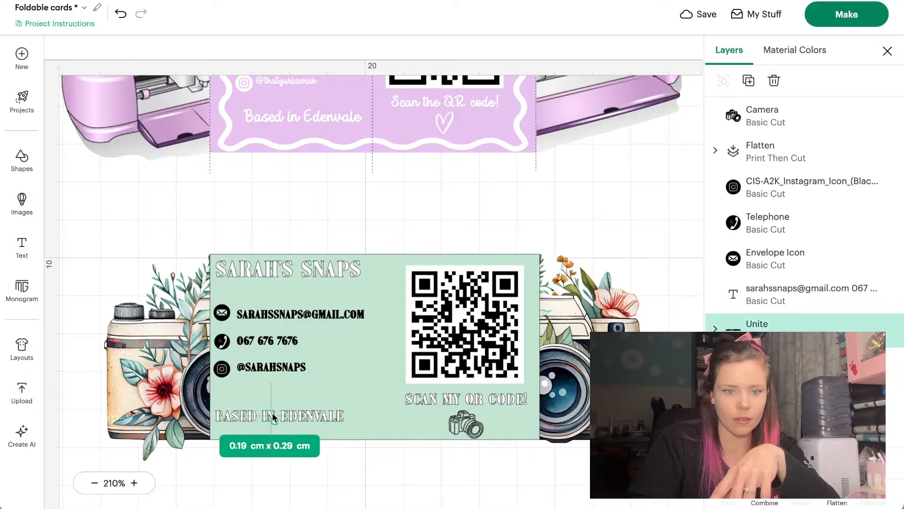
{"action": "left_click", "coordinate": [408, 471]}
{"action": "left_click_drag", "start_coordinate": [269, 317], "coordinate": [269, 332]}
Line the Instagram, phone and envelope icons up with their contact text lines
{"action": "left_click", "coordinate": [220, 369]}
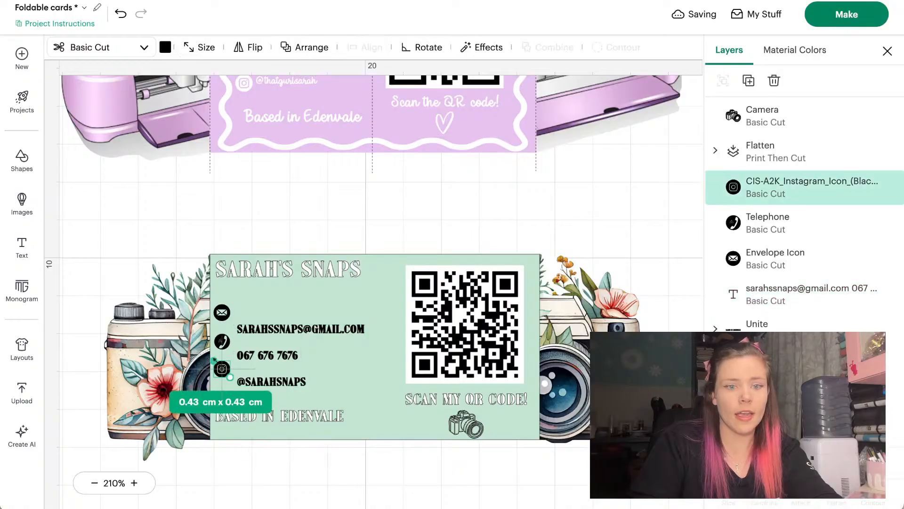
{"action": "left_click", "coordinate": [222, 341], "text": "shift"}
{"action": "left_click", "coordinate": [222, 312], "text": "shift"}
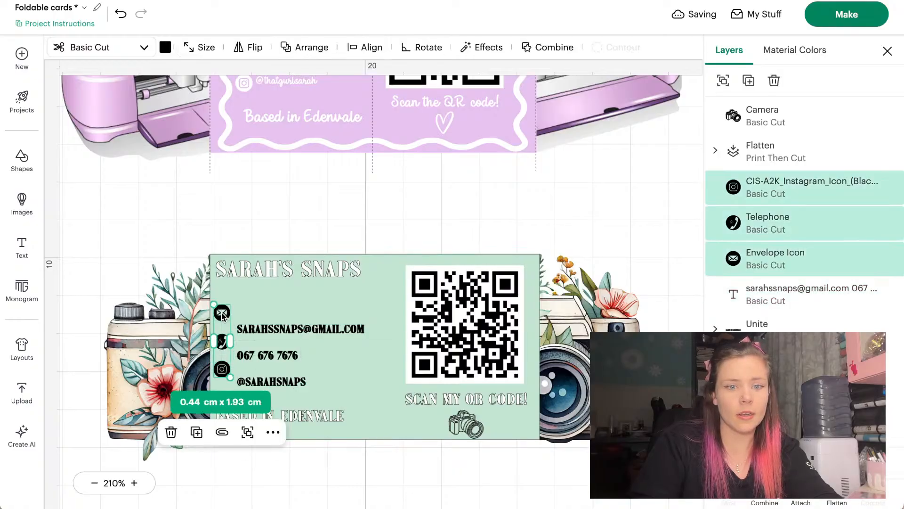
{"action": "left_click_drag", "start_coordinate": [221, 311], "coordinate": [222, 328]}
Duplicate the title beneath itself, retype its second word as the tagline, and shrink it to about 6 cm
{"action": "left_click", "coordinate": [303, 265]}
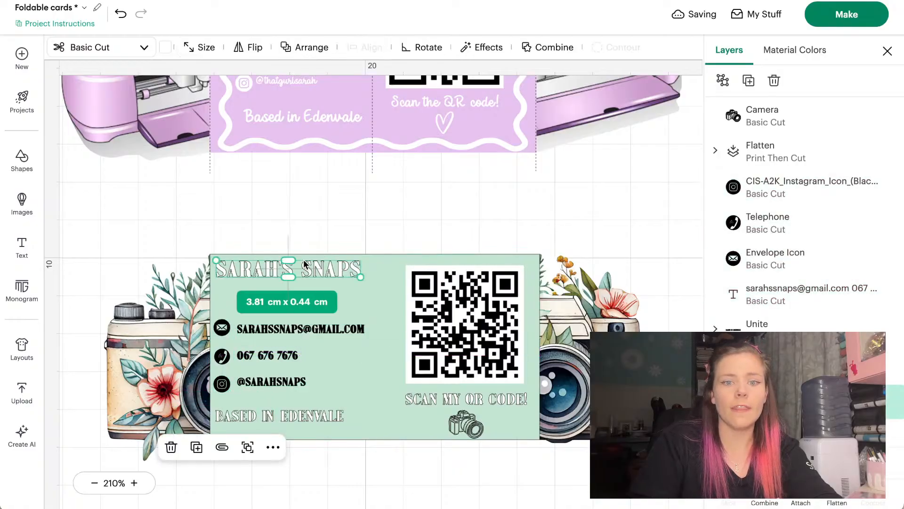
{"action": "left_click", "coordinate": [749, 81]}
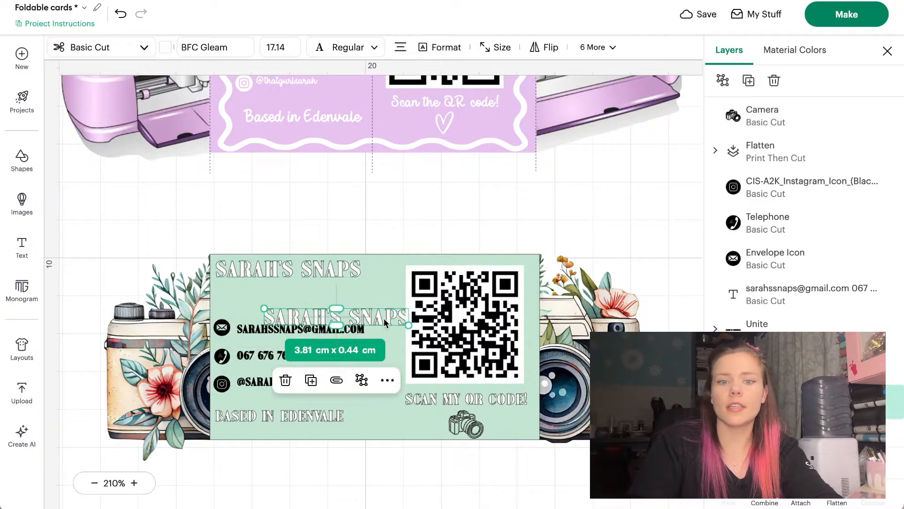
{"action": "left_click_drag", "start_coordinate": [384, 322], "coordinate": [350, 296]}
{"action": "double_click", "coordinate": [350, 296]}
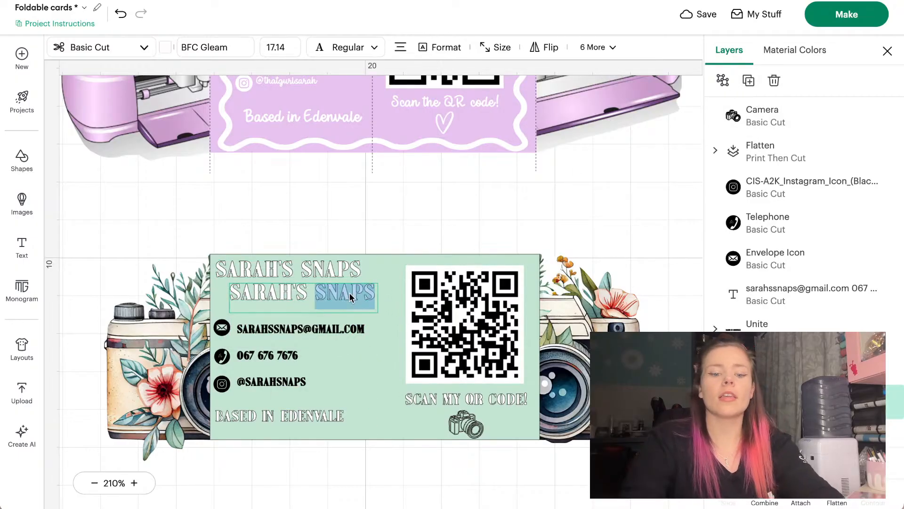
{"action": "key", "text": "BackSpace"}
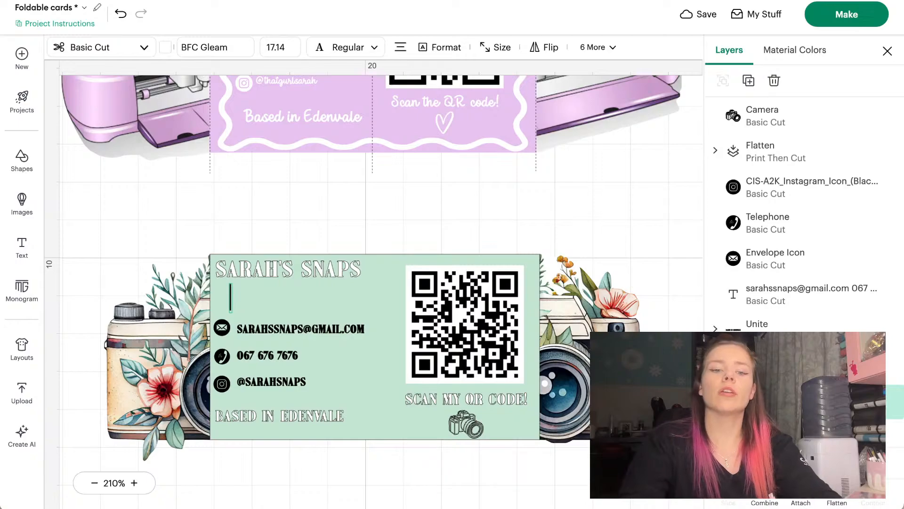
{"action": "type", "text": "CAPTERING LIFE"}
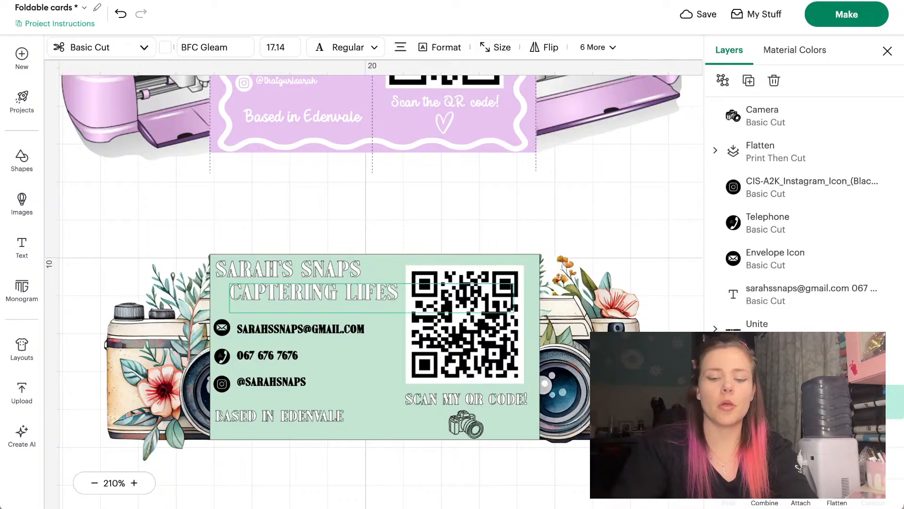
{"action": "type", "text": "S"}
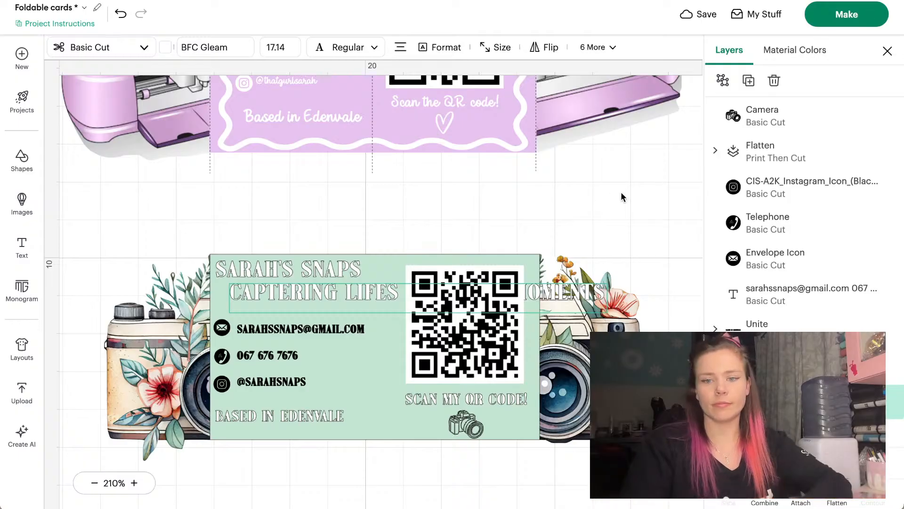
{"action": "left_click", "coordinate": [610, 272]}
{"action": "left_click_drag", "start_coordinate": [605, 298], "coordinate": [457, 292]}
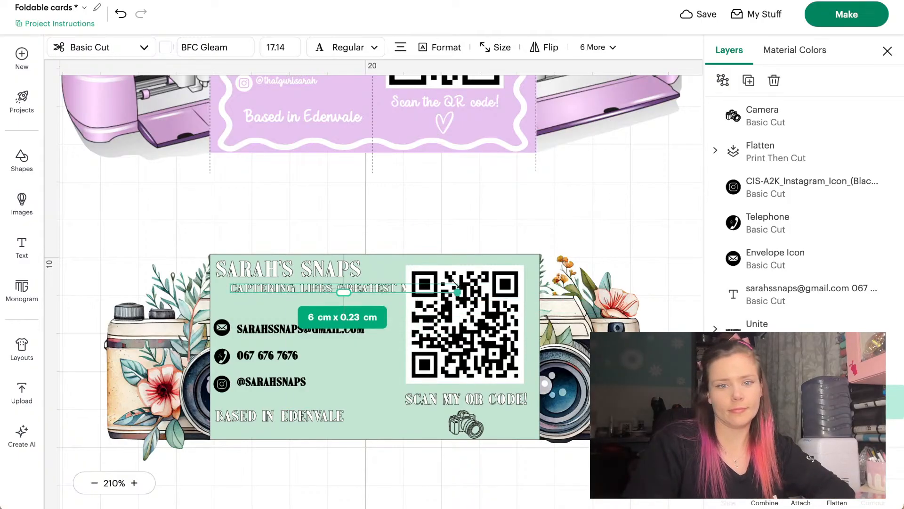
Set the tagline font to DTC October Daylight and fit it under the heading, about 4 cm wide
{"action": "left_click", "coordinate": [198, 51]}
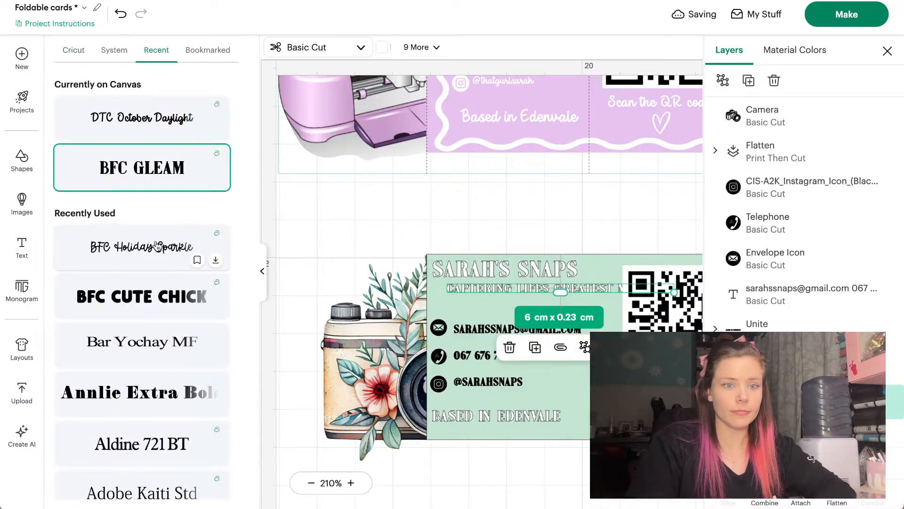
{"action": "left_click", "coordinate": [158, 246]}
{"action": "left_click", "coordinate": [173, 122]}
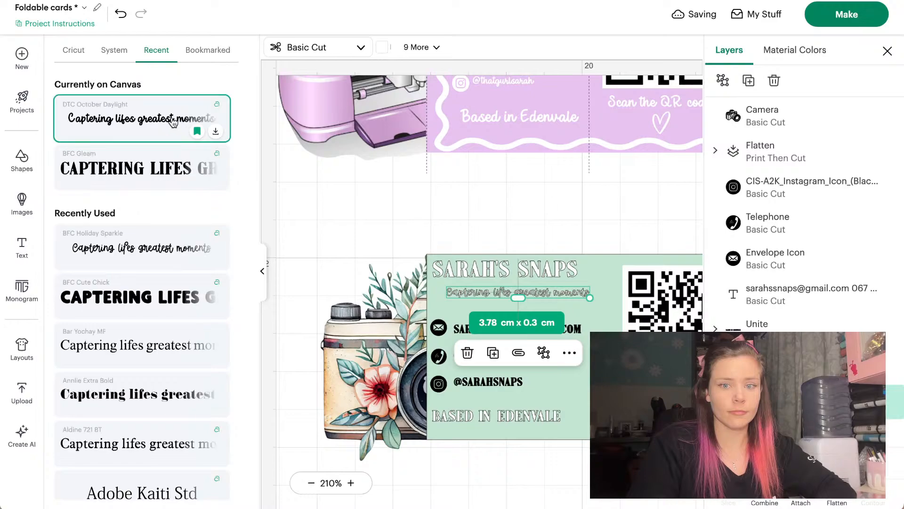
{"action": "scroll", "coordinate": [160, 277], "scroll_direction": "down", "scroll_amount": 2}
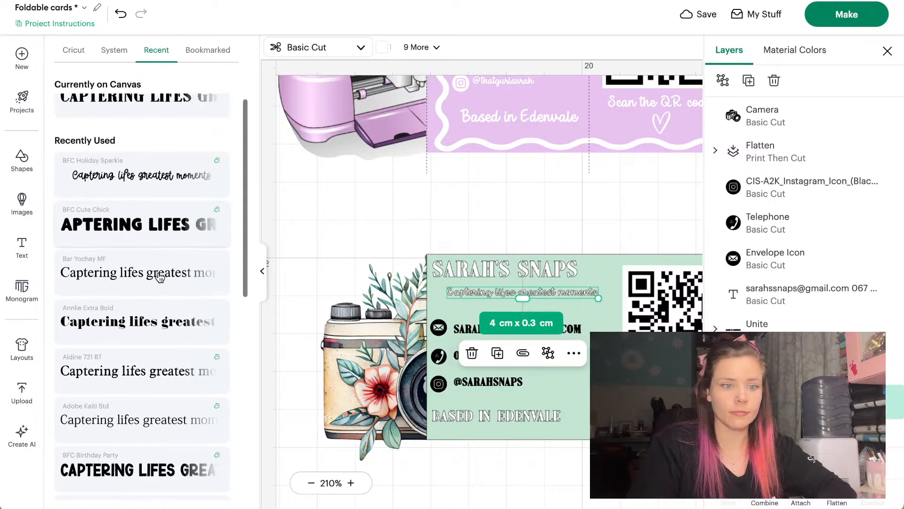
{"action": "scroll", "coordinate": [161, 277], "scroll_direction": "down", "scroll_amount": 10}
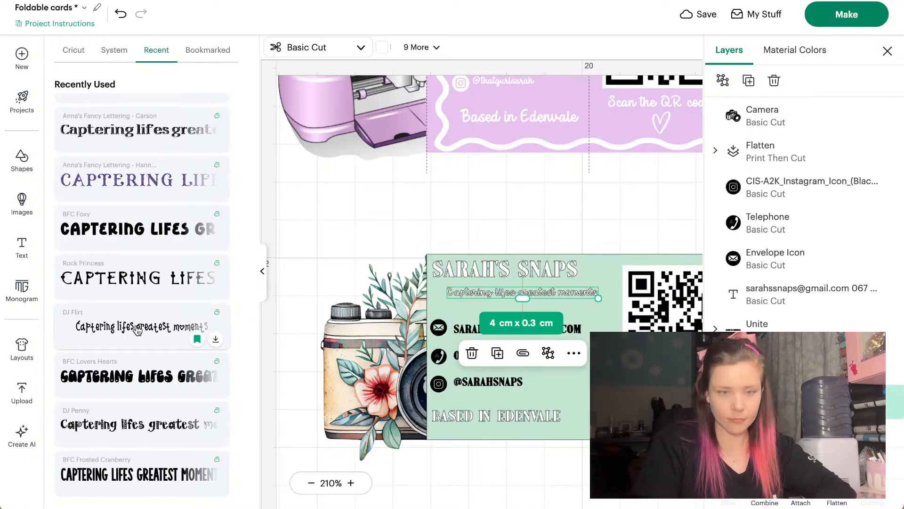
{"action": "left_click", "coordinate": [262, 273]}
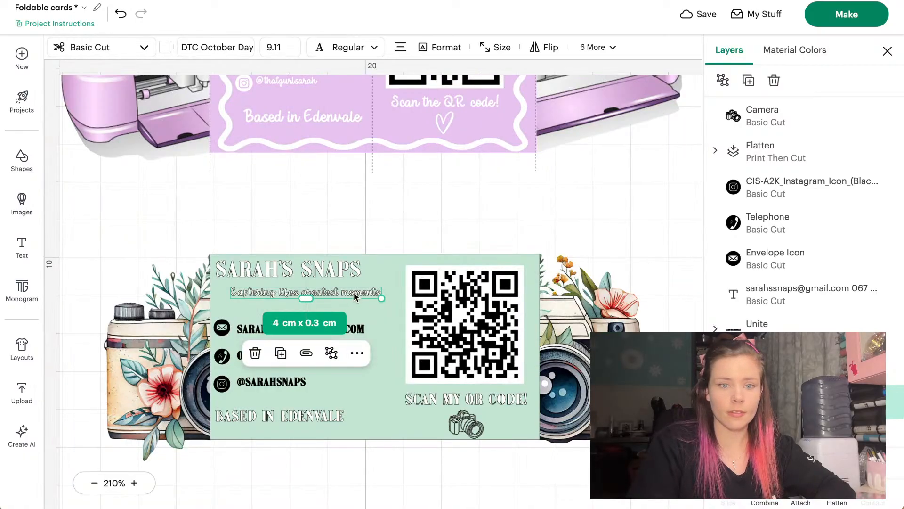
{"action": "mouse_move", "coordinate": [355, 292]}
{"action": "left_mouse_down"}
{"action": "mouse_move", "coordinate": [340, 289]}
{"action": "mouse_move", "coordinate": [376, 297]}
{"action": "mouse_move", "coordinate": [360, 296]}
{"action": "left_mouse_up"}
{"action": "left_click", "coordinate": [414, 212]}
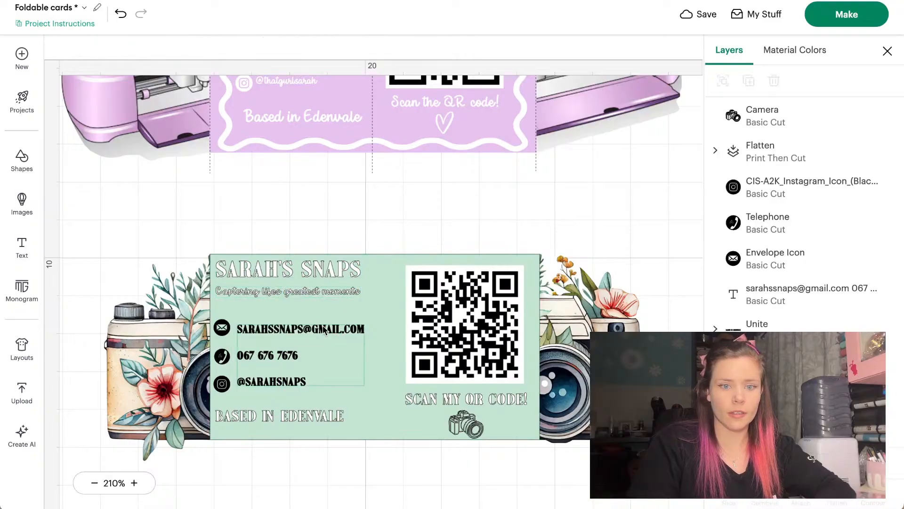
Raise the contact details text slightly and move the envelope, phone and Instagram icons up to match
{"action": "mouse_move", "coordinate": [324, 331]}
{"action": "left_mouse_down"}
{"action": "mouse_move", "coordinate": [324, 324]}
{"action": "mouse_move", "coordinate": [314, 329]}
{"action": "left_mouse_up"}
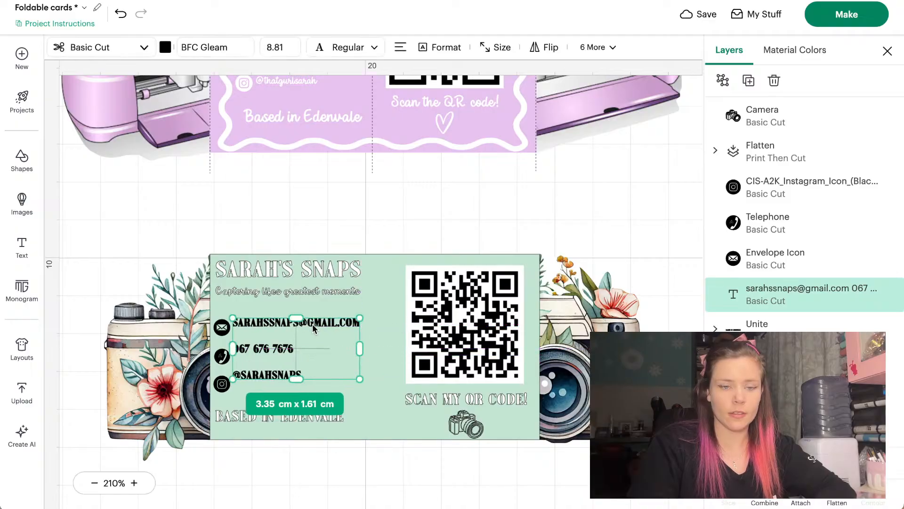
{"action": "left_click", "coordinate": [225, 237]}
{"action": "left_click", "coordinate": [222, 327]}
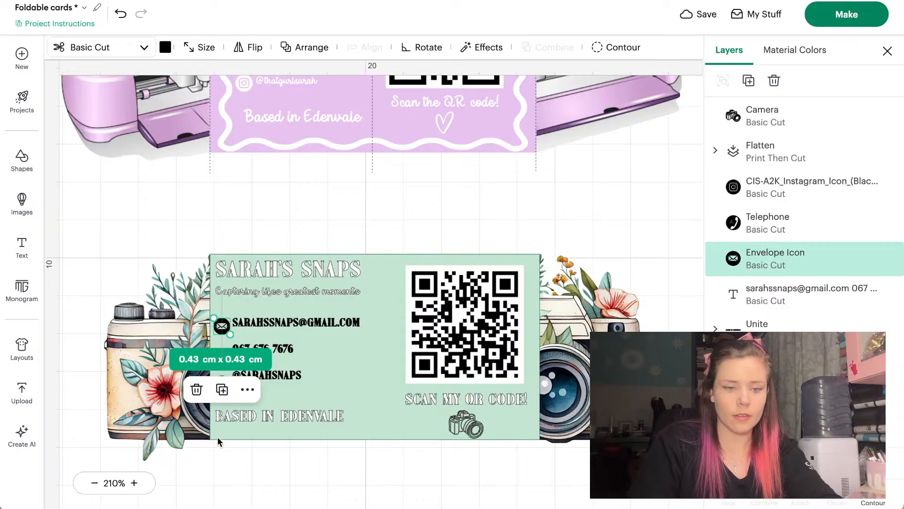
{"action": "left_click_drag", "start_coordinate": [219, 442], "coordinate": [224, 330]}
{"action": "left_click", "coordinate": [225, 334], "text": "shift"}
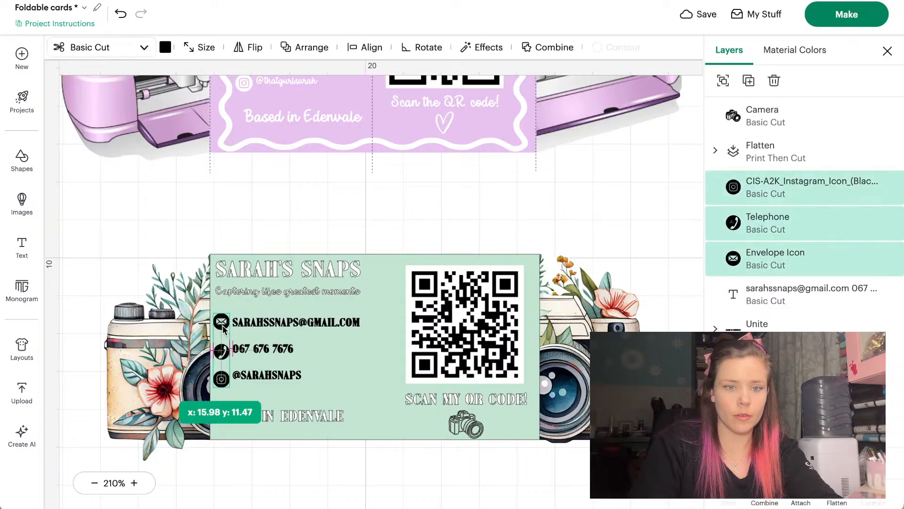
{"action": "left_click", "coordinate": [335, 192]}
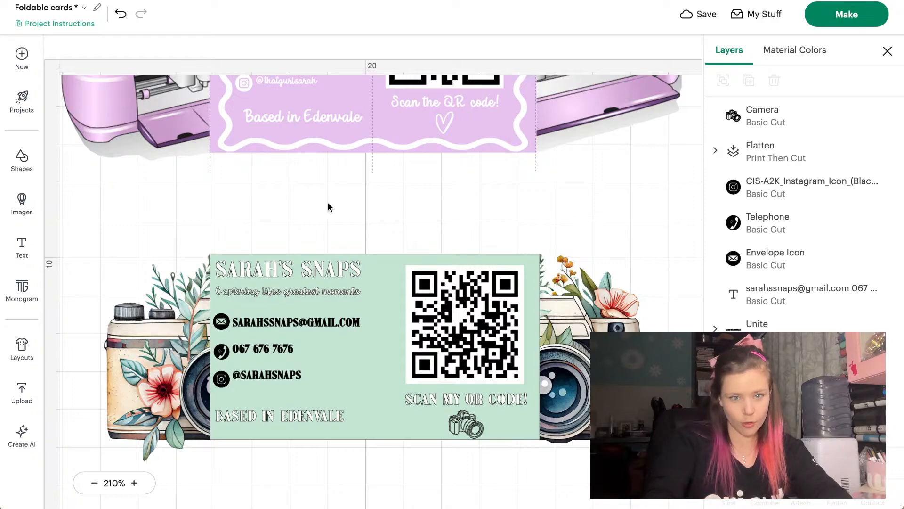
Correct 'Captering' to 'Capturing' in the tagline 'Capturing lifes greatest moments'
{"action": "left_click", "coordinate": [254, 296]}
{"action": "left_click", "coordinate": [252, 293]}
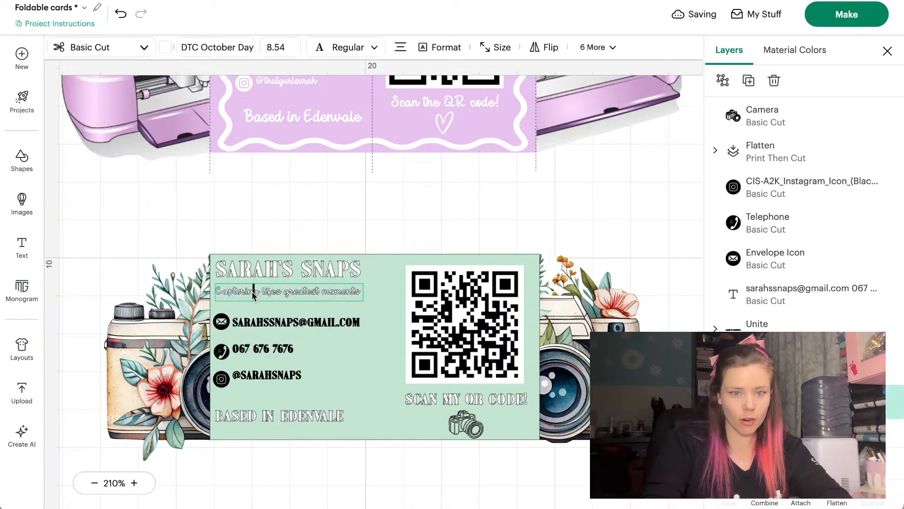
{"action": "key", "text": "BackSpace"}
{"action": "key", "text": "BackSpace"}
{"action": "key", "text": "BackSpace"}
{"action": "key", "text": "BackSpace"}
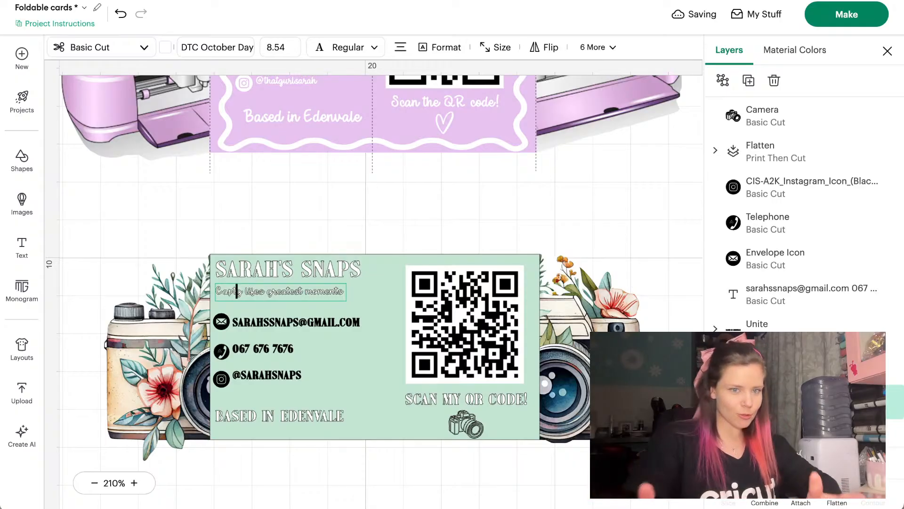
{"action": "key", "text": "BackSpace"}
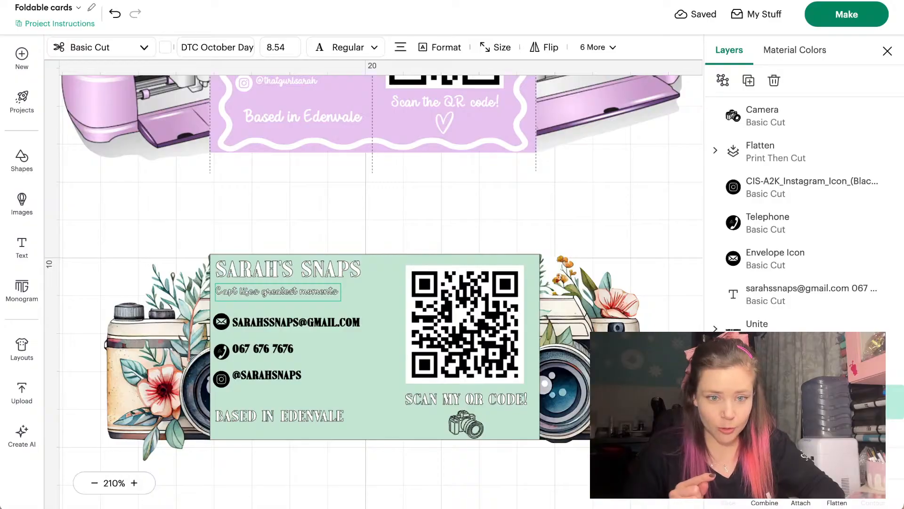
{"action": "type", "text": "uring"}
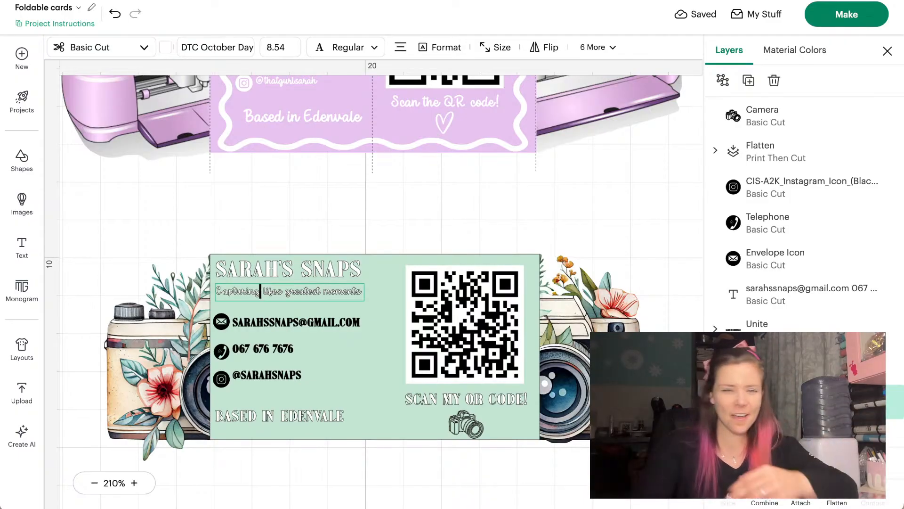
Finish the text edit, clear the selection and open the basic shapes library
{"action": "left_click", "coordinate": [323, 236]}
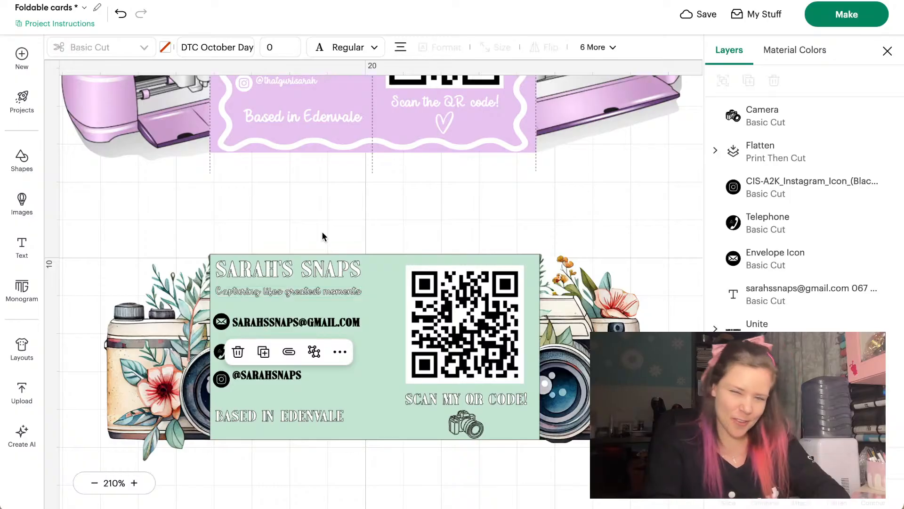
{"action": "left_click", "coordinate": [323, 236]}
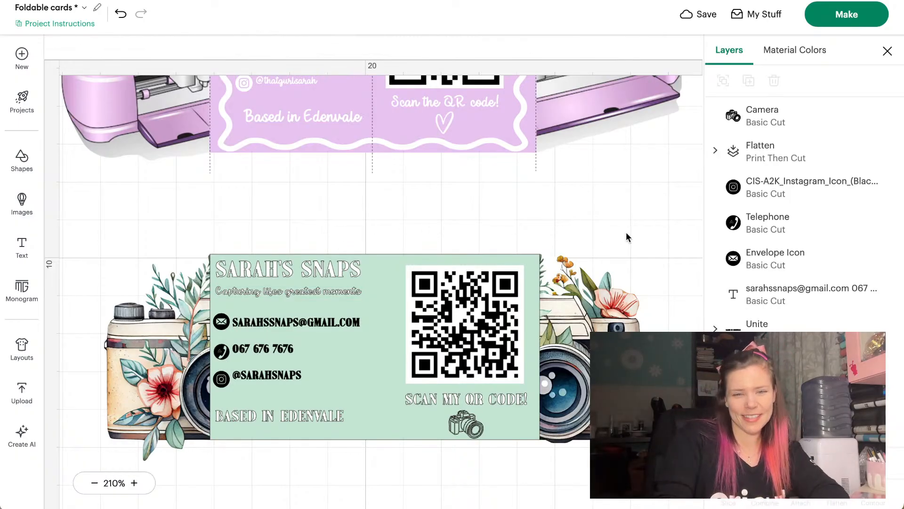
{"action": "left_click_drag", "start_coordinate": [626, 232], "coordinate": [118, 452]}
{"action": "left_click", "coordinate": [108, 237]}
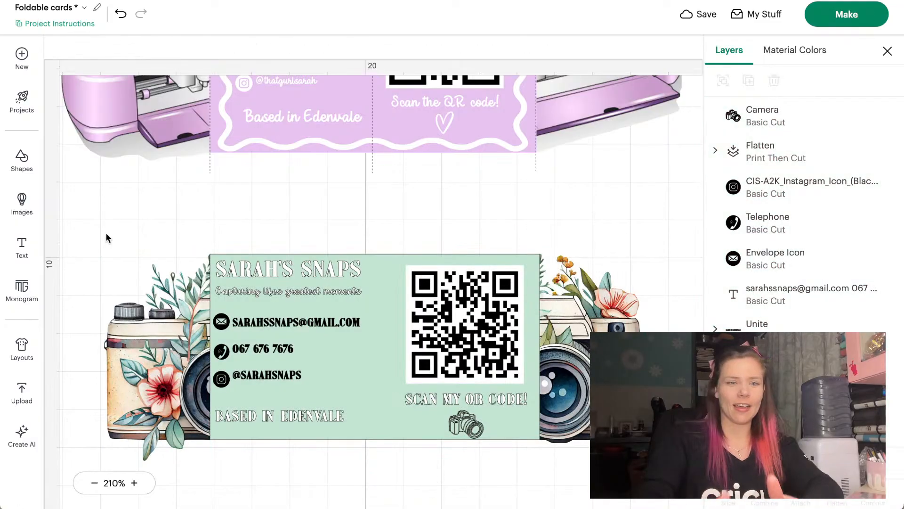
{"action": "left_click", "coordinate": [22, 160]}
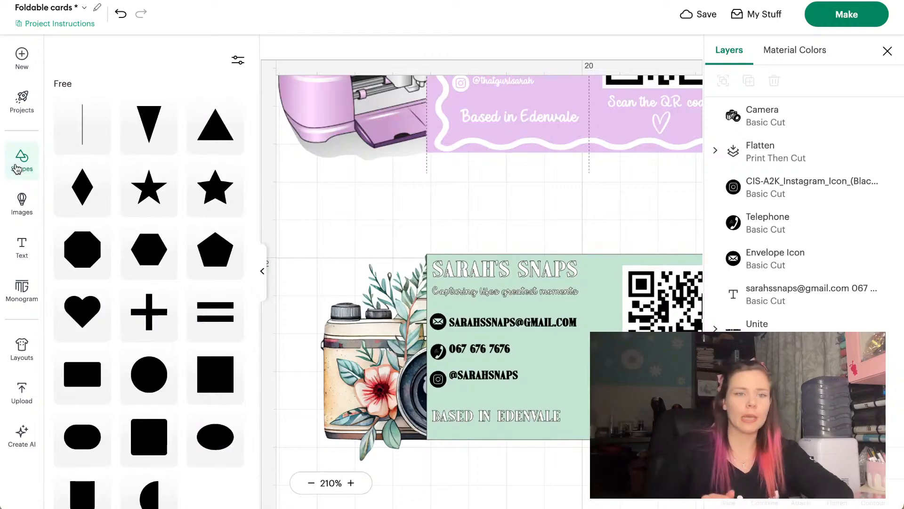
Add a straight line from the shapes library to the canvas and close the library
{"action": "left_click", "coordinate": [83, 109]}
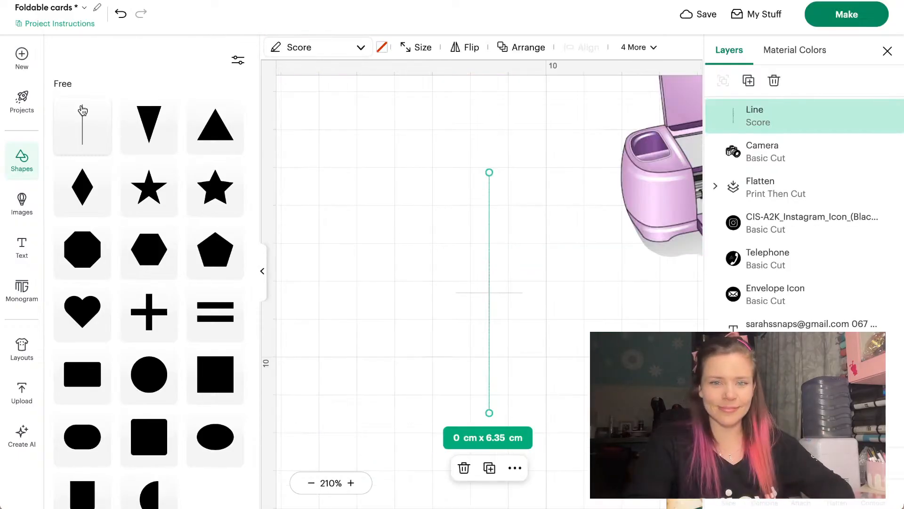
{"action": "left_click", "coordinate": [395, 135]}
{"action": "scroll", "coordinate": [399, 134], "scroll_direction": "up", "scroll_amount": 3}
{"action": "scroll", "coordinate": [401, 134], "scroll_direction": "down", "scroll_amount": 1}
{"action": "scroll", "coordinate": [401, 134], "scroll_direction": "right", "scroll_amount": 3}
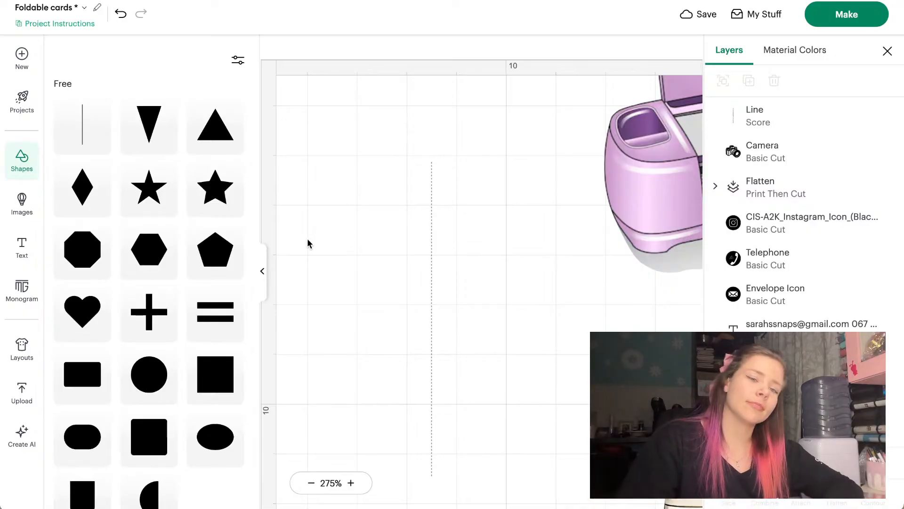
{"action": "left_click", "coordinate": [264, 267]}
{"action": "scroll", "coordinate": [265, 262], "scroll_direction": "down", "scroll_amount": 2}
{"action": "scroll", "coordinate": [184, 218], "scroll_direction": "down", "scroll_amount": 2}
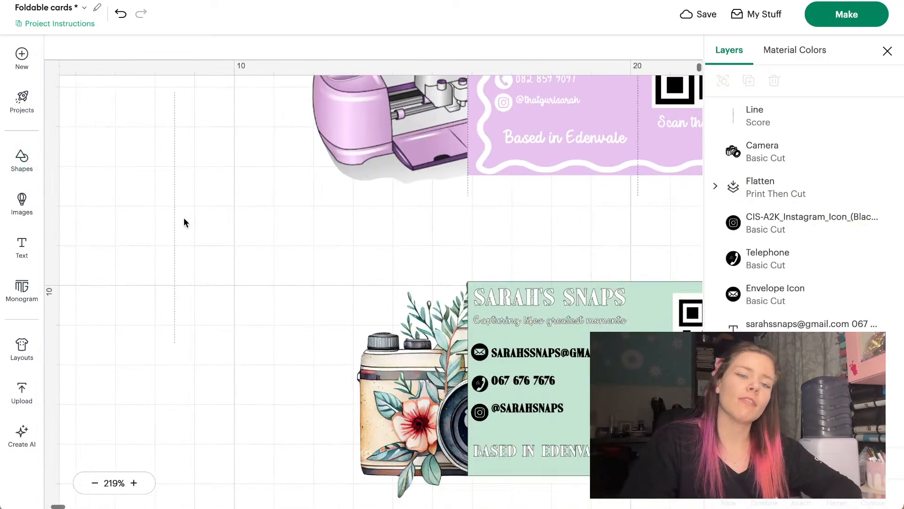
Drag the score line over to the camera card's left edge
{"action": "left_click_drag", "start_coordinate": [177, 220], "coordinate": [258, 284]}
{"action": "scroll", "coordinate": [258, 283], "scroll_direction": "right", "scroll_amount": 2}
{"action": "scroll", "coordinate": [259, 283], "scroll_direction": "down", "scroll_amount": 1}
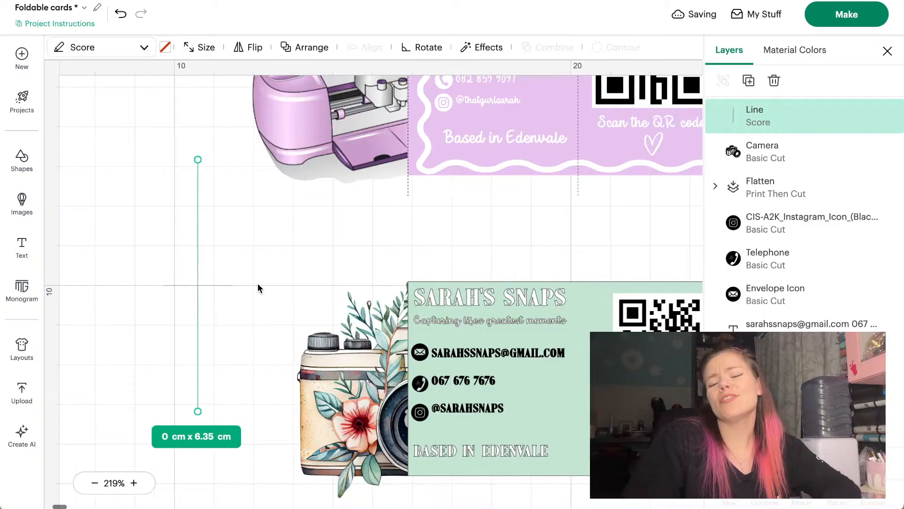
{"action": "scroll", "coordinate": [258, 284], "scroll_direction": "down", "scroll_amount": 1}
{"action": "scroll", "coordinate": [258, 283], "scroll_direction": "right", "scroll_amount": 1}
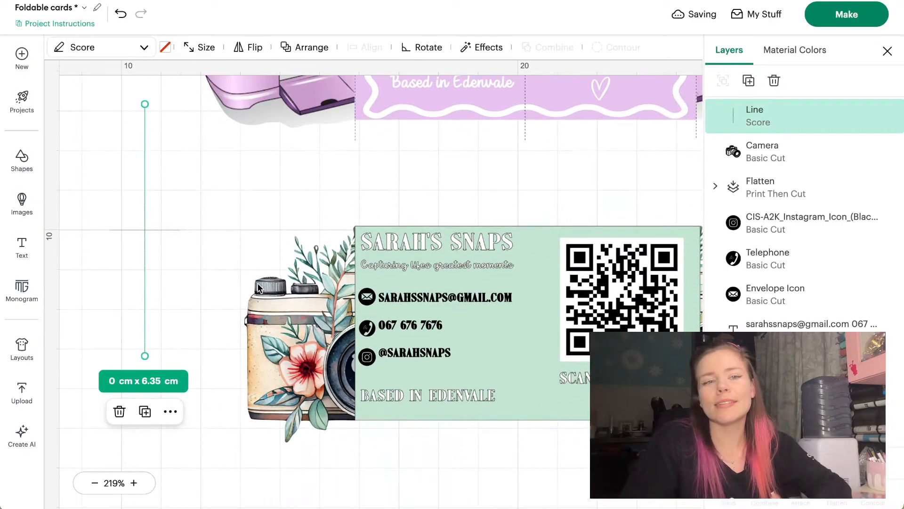
{"action": "left_click_drag", "start_coordinate": [146, 198], "coordinate": [357, 275]}
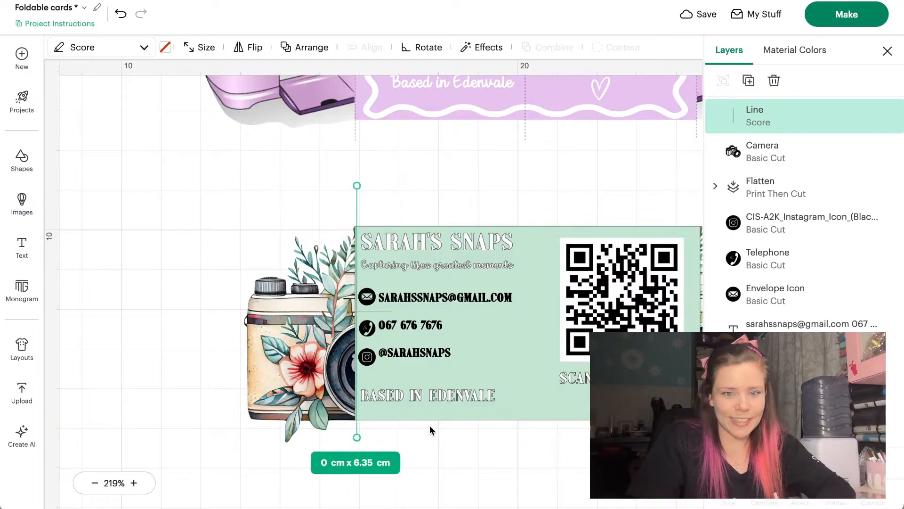
Fine-tune the score line onto the left edge, 5.08 cm long, top aligned with the card
{"action": "left_click", "coordinate": [418, 448]}
{"action": "scroll", "coordinate": [418, 445], "scroll_direction": "up", "scroll_amount": 3}
{"action": "scroll", "coordinate": [417, 443], "scroll_direction": "right", "scroll_amount": 5}
{"action": "scroll", "coordinate": [417, 443], "scroll_direction": "down", "scroll_amount": 1}
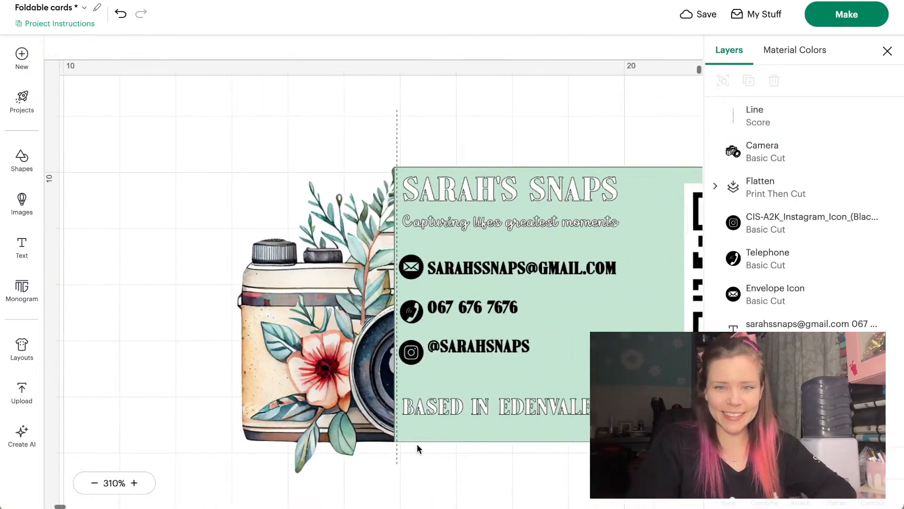
{"action": "left_click_drag", "start_coordinate": [296, 149], "coordinate": [293, 130]}
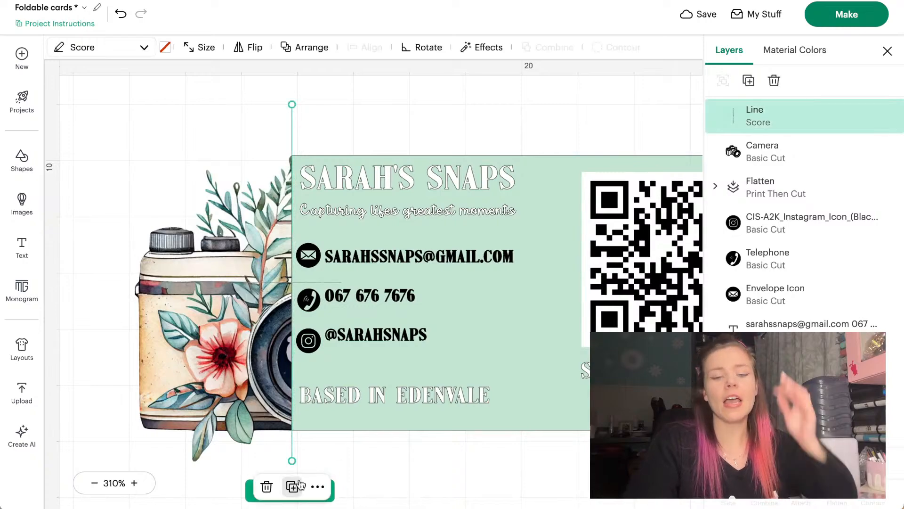
{"action": "left_click_drag", "start_coordinate": [295, 457], "coordinate": [292, 428]}
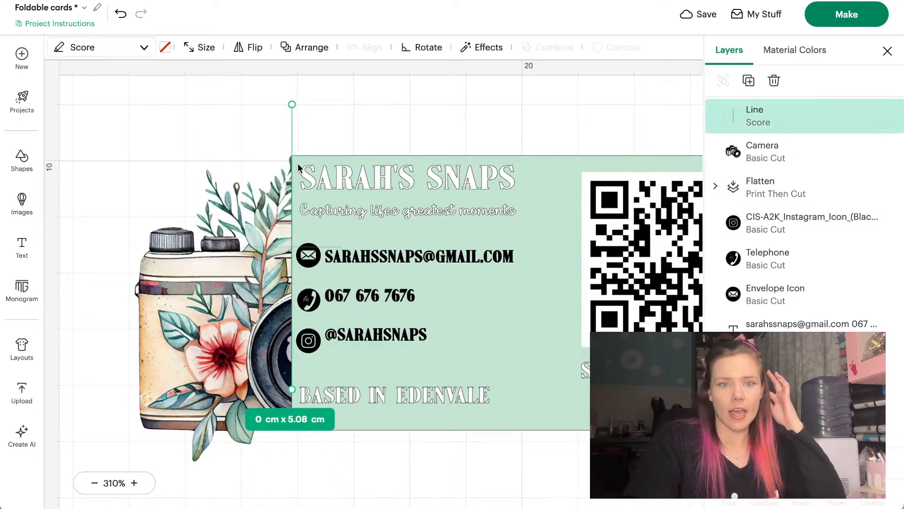
{"action": "left_click_drag", "start_coordinate": [292, 136], "coordinate": [291, 177]}
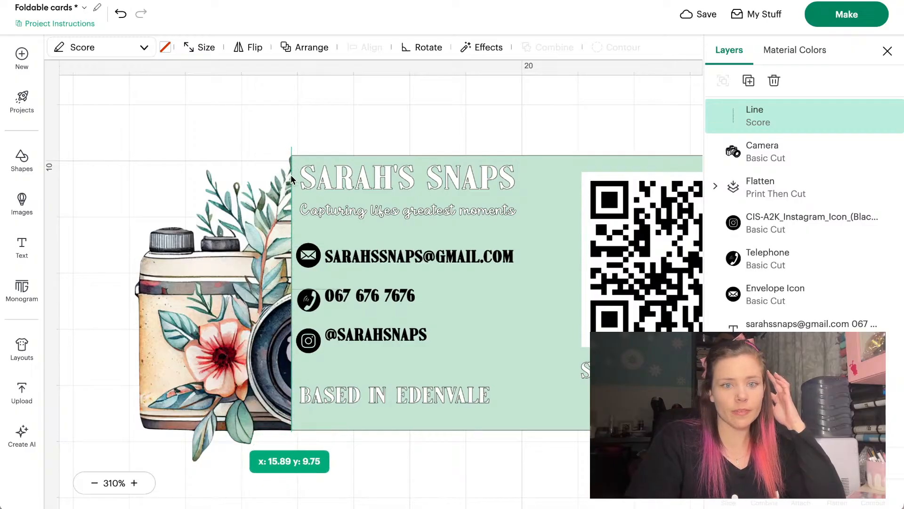
Check the score line's position up close, then select it at the card's left edge
{"action": "left_click", "coordinate": [330, 96]}
{"action": "scroll", "coordinate": [330, 96], "scroll_direction": "up", "scroll_amount": 4}
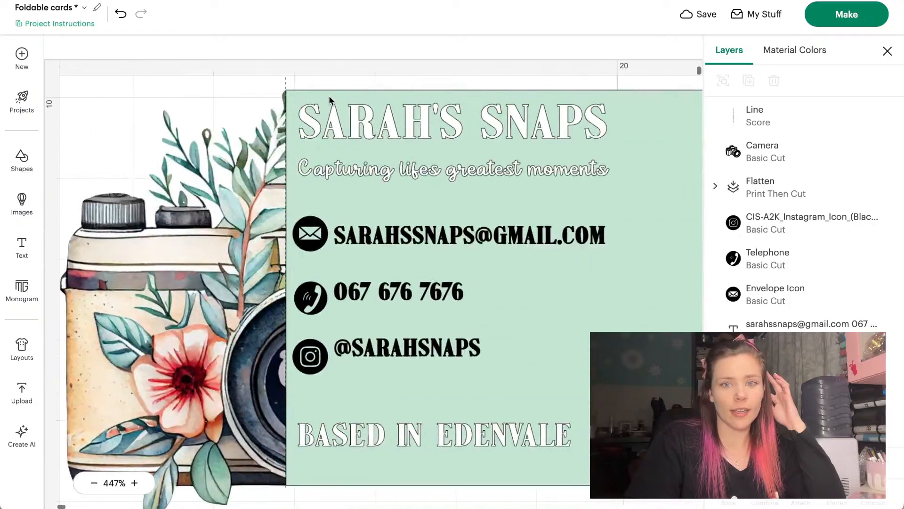
{"action": "scroll", "coordinate": [328, 96], "scroll_direction": "right", "scroll_amount": 2}
{"action": "scroll", "coordinate": [329, 98], "scroll_direction": "up", "scroll_amount": 1}
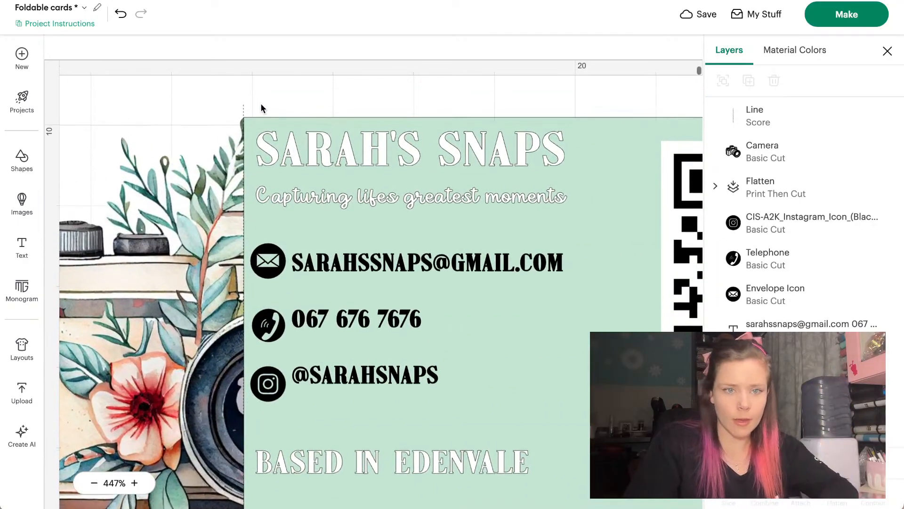
{"action": "left_click", "coordinate": [244, 110]}
{"action": "left_click", "coordinate": [284, 104]}
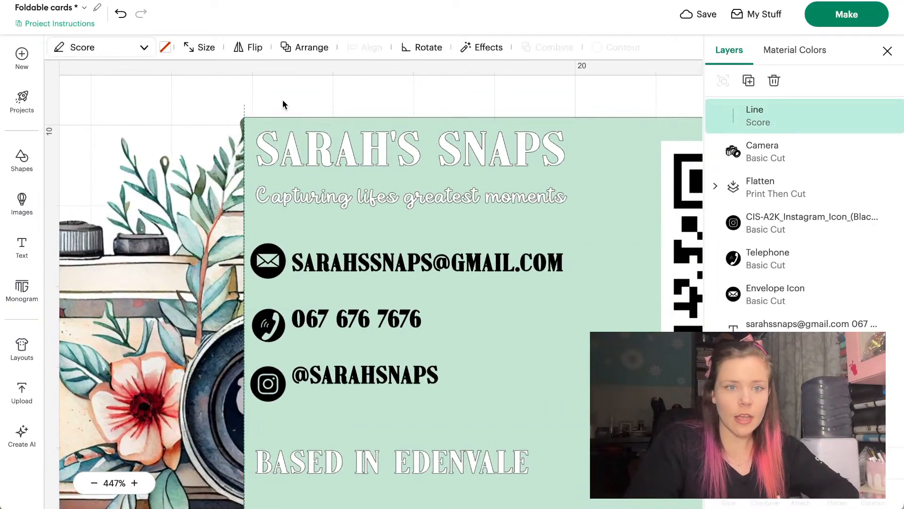
{"action": "scroll", "coordinate": [284, 105], "scroll_direction": "down", "scroll_amount": 5}
{"action": "scroll", "coordinate": [285, 105], "scroll_direction": "left", "scroll_amount": 2}
{"action": "scroll", "coordinate": [284, 104], "scroll_direction": "up", "scroll_amount": 5}
{"action": "scroll", "coordinate": [284, 105], "scroll_direction": "left", "scroll_amount": 4}
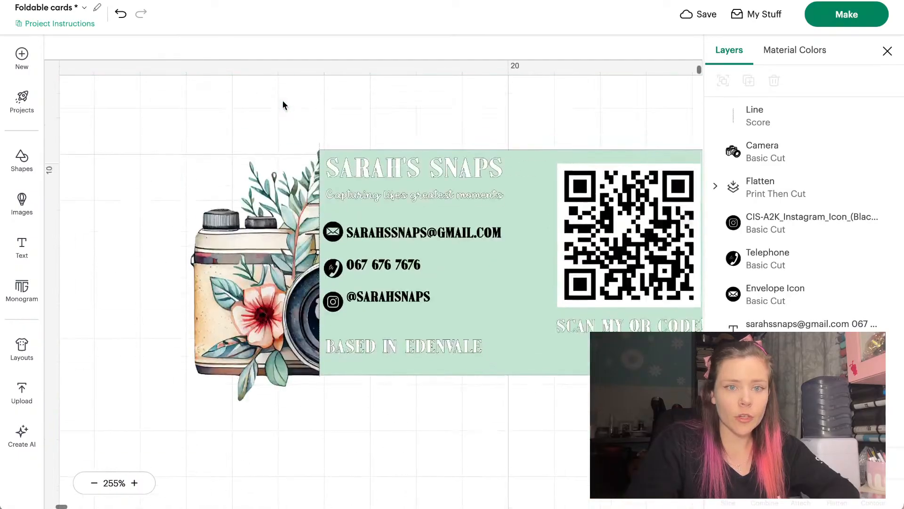
{"action": "scroll", "coordinate": [284, 105], "scroll_direction": "right", "scroll_amount": 2}
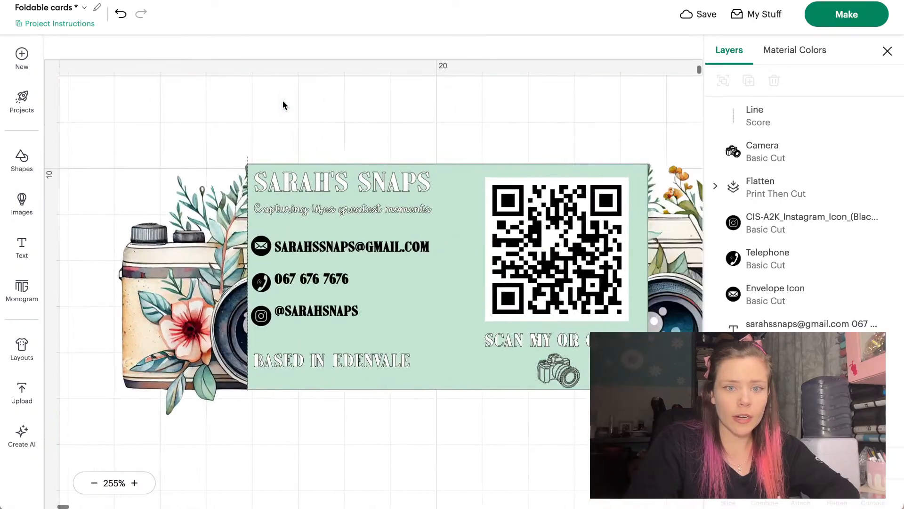
{"action": "left_click", "coordinate": [248, 163]}
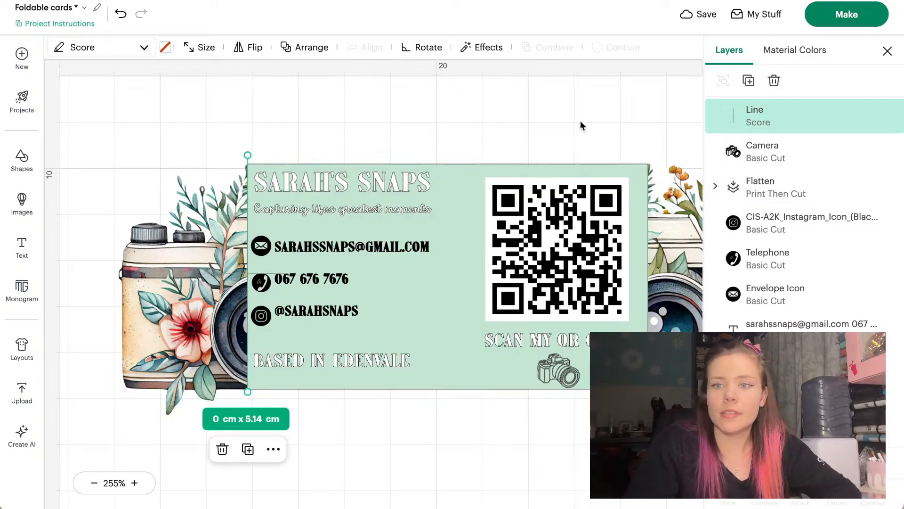
{"action": "scroll", "coordinate": [581, 126], "scroll_direction": "right", "scroll_amount": 2}
Duplicate the score line twice, placing copies at the card's right edge and centre
{"action": "left_click", "coordinate": [748, 80]}
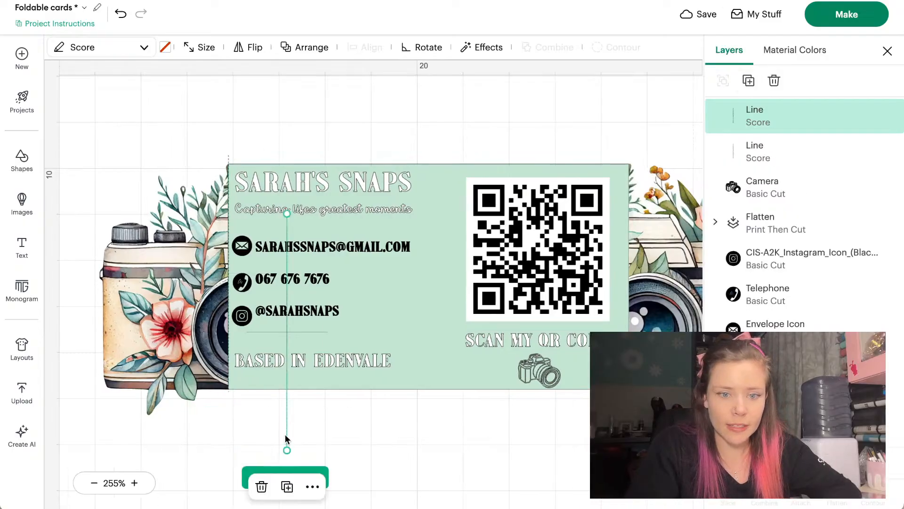
{"action": "left_click_drag", "start_coordinate": [285, 439], "coordinate": [628, 388]}
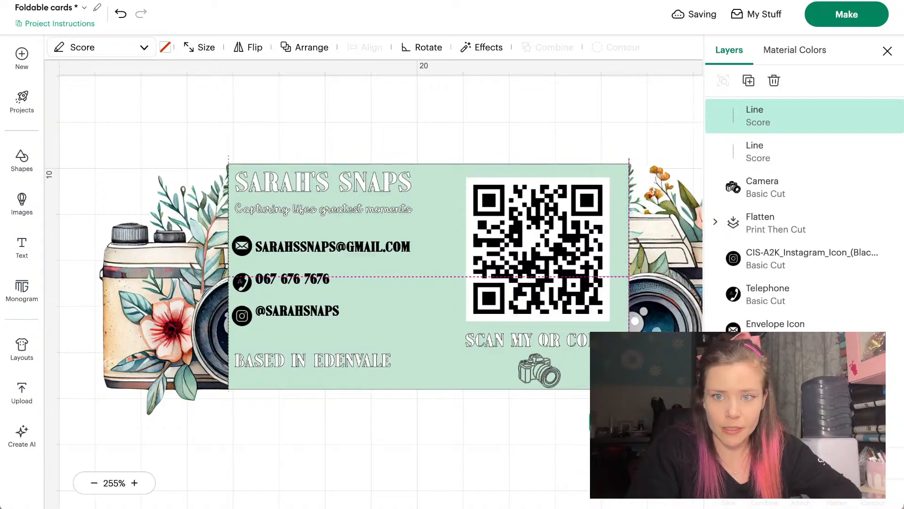
{"action": "left_click", "coordinate": [748, 80]}
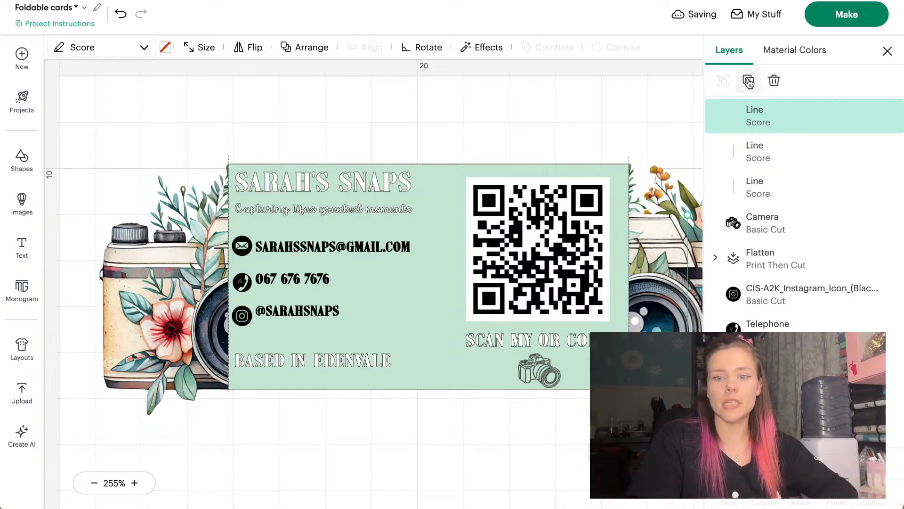
{"action": "left_click_drag", "start_coordinate": [689, 422], "coordinate": [430, 369]}
Select the centre line with the card to check its alignment options
{"action": "scroll", "coordinate": [430, 368], "scroll_direction": "right", "scroll_amount": 2}
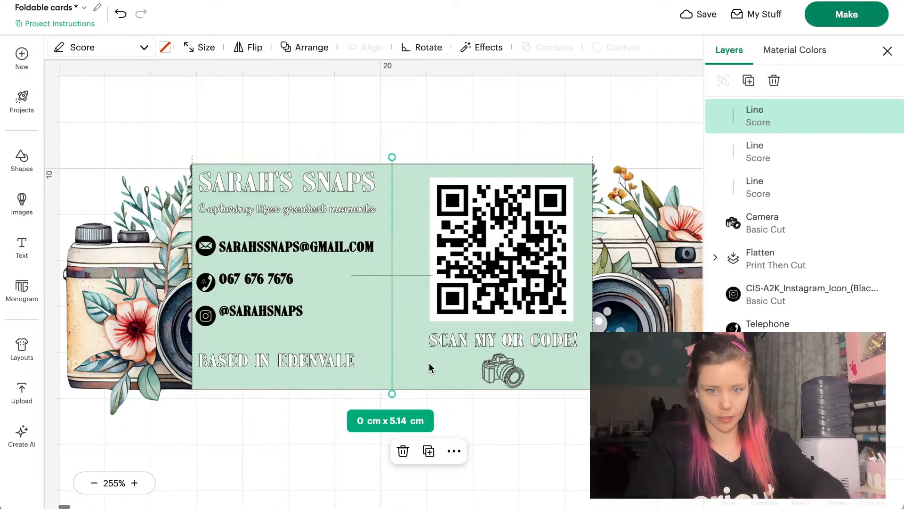
{"action": "left_click", "coordinate": [402, 368], "text": "shift"}
{"action": "left_click", "coordinate": [354, 50]}
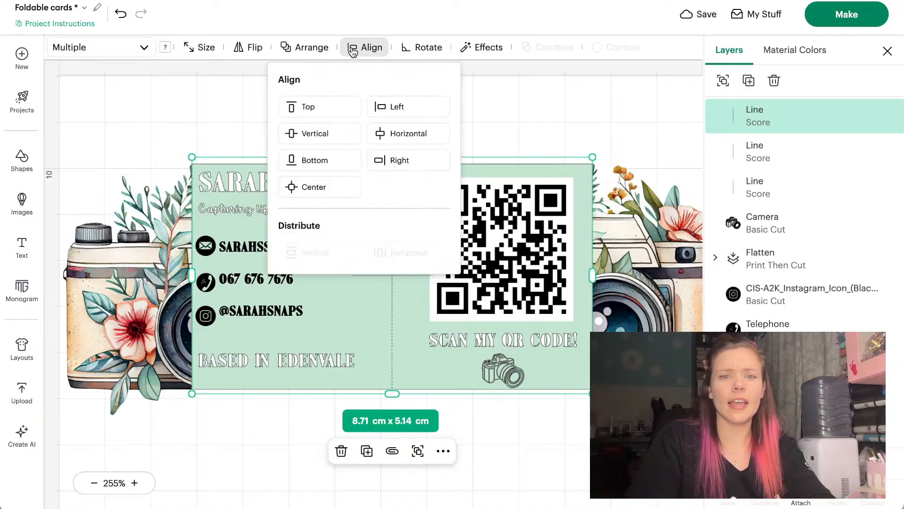
{"action": "left_click", "coordinate": [495, 118]}
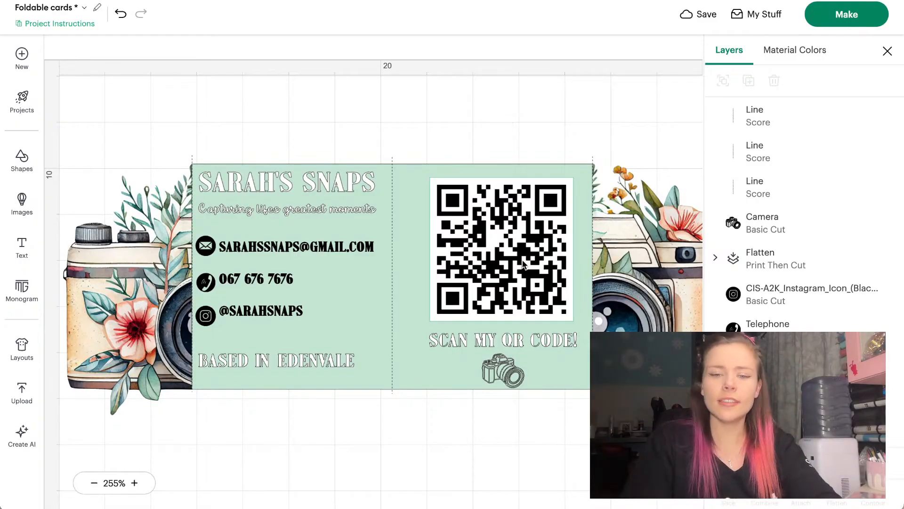
Enlarge the QR code to about 3.35 cm and nudge it slightly up and left
{"action": "left_click", "coordinate": [498, 217]}
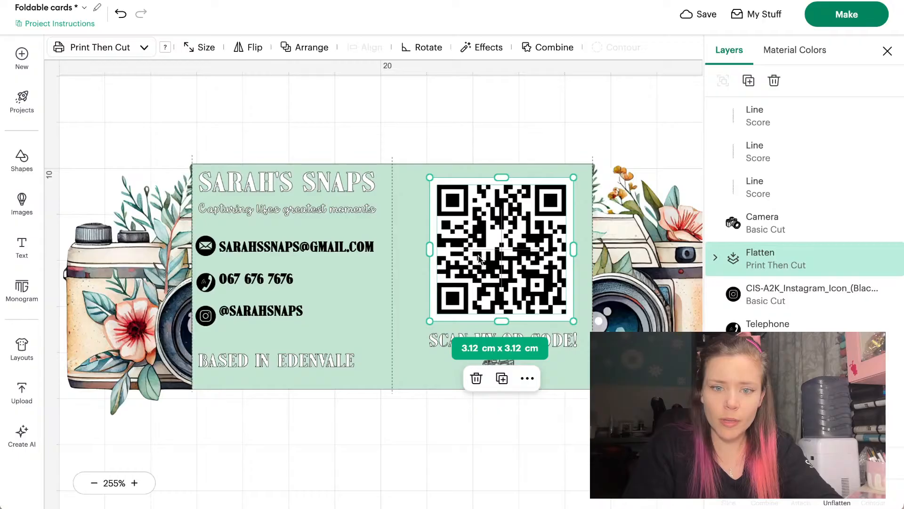
{"action": "mouse_move", "coordinate": [429, 321]}
{"action": "left_mouse_down"}
{"action": "mouse_move", "coordinate": [411, 340]}
{"action": "mouse_move", "coordinate": [418, 324]}
{"action": "left_mouse_up"}
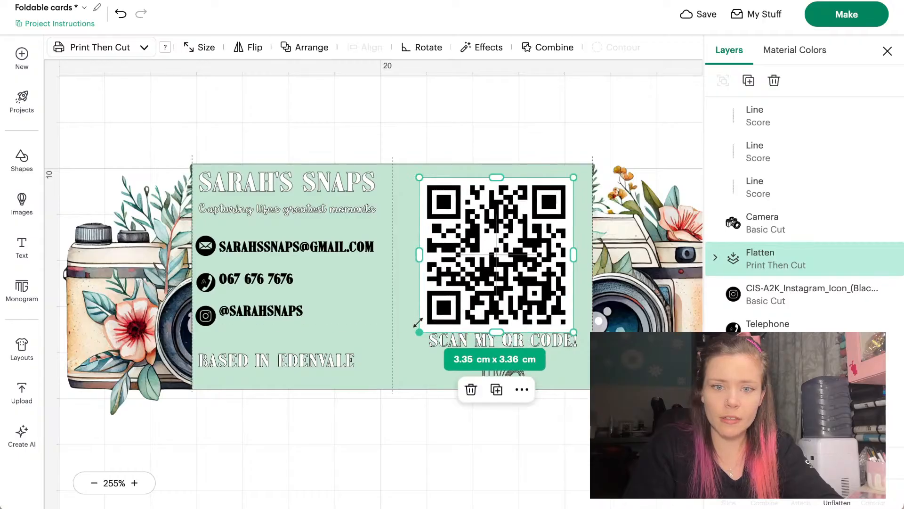
{"action": "left_click_drag", "start_coordinate": [475, 276], "coordinate": [472, 273]}
{"action": "left_click", "coordinate": [452, 436]}
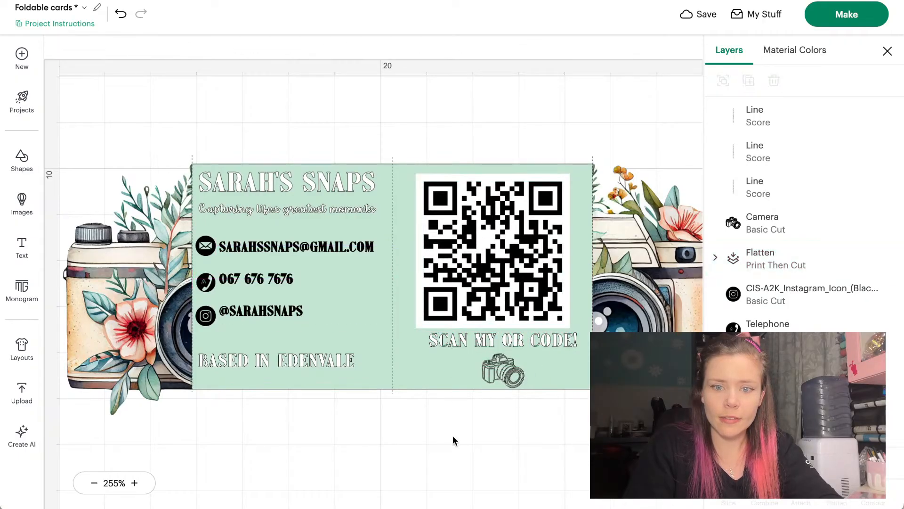
Centre the QR code, 'SCAN MY QR CODE!' caption and camera icon horizontally
{"action": "left_click_drag", "start_coordinate": [531, 348], "coordinate": [517, 348]}
{"action": "left_click", "coordinate": [507, 420]}
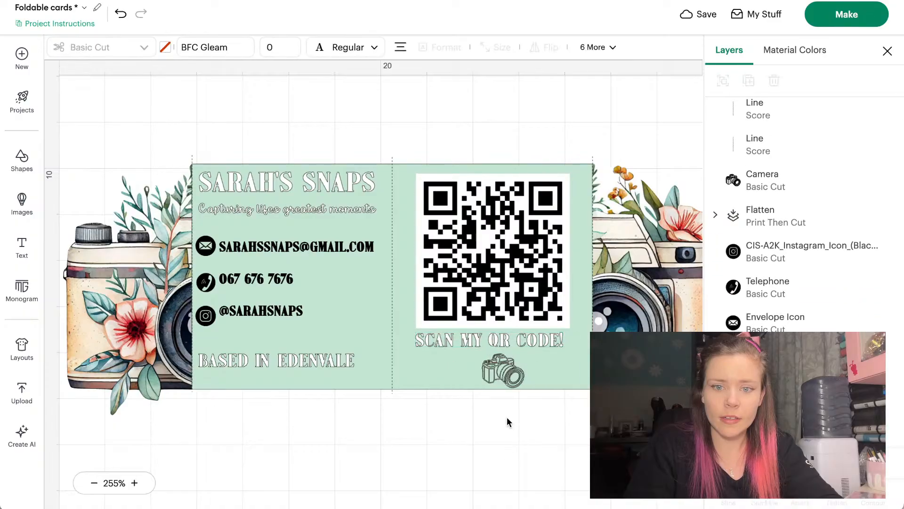
{"action": "left_click_drag", "start_coordinate": [506, 379], "coordinate": [497, 379]}
{"action": "left_click", "coordinate": [539, 346], "text": "shift"}
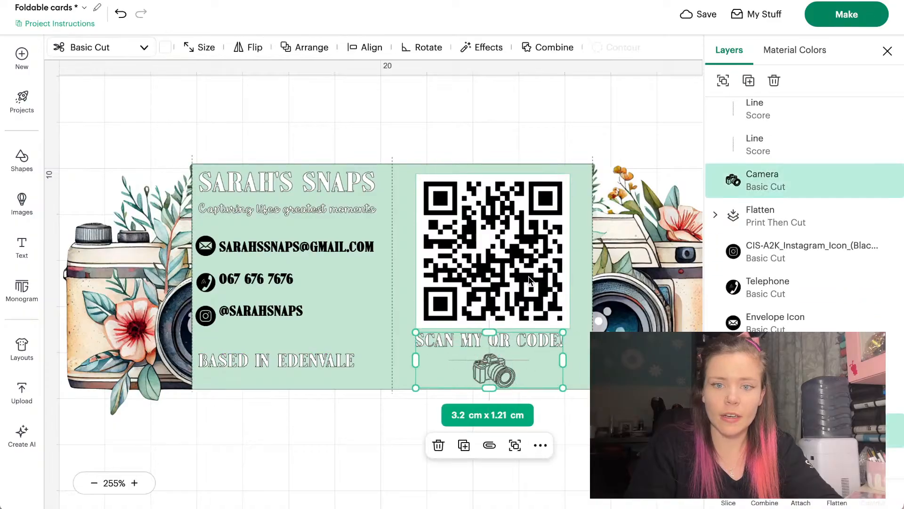
{"action": "left_click", "coordinate": [519, 297], "text": "shift"}
{"action": "left_click", "coordinate": [360, 46]}
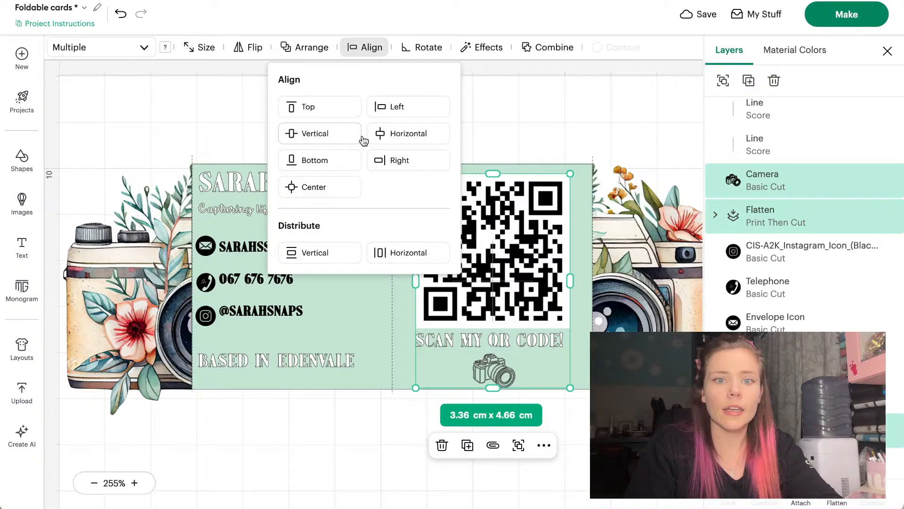
{"action": "left_click", "coordinate": [382, 133]}
{"action": "left_click", "coordinate": [520, 138]}
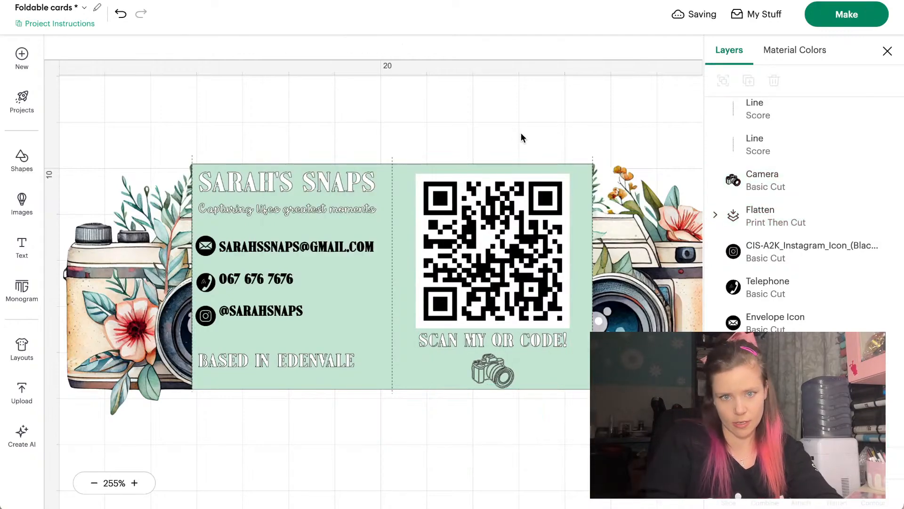
Enlarge the contact details text block to 3.61 × 1.74 cm and zoom out
{"action": "left_click", "coordinate": [338, 249]}
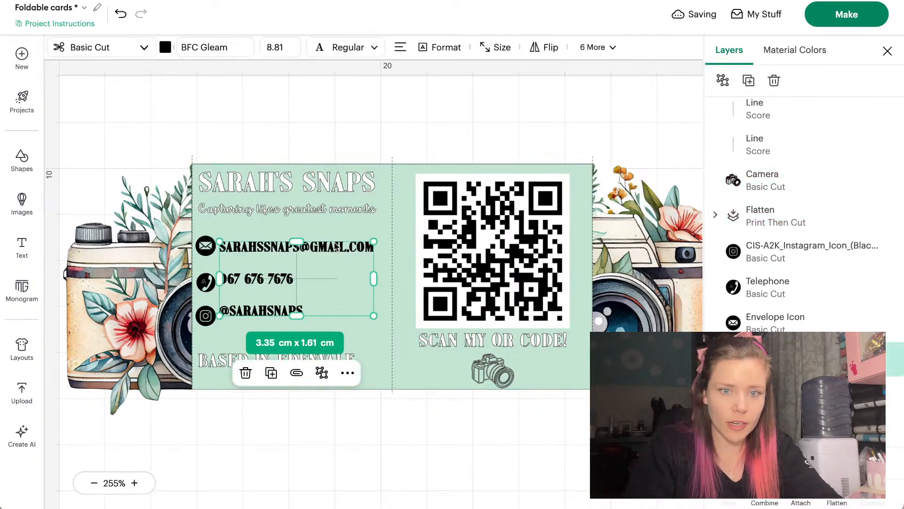
{"action": "mouse_move", "coordinate": [372, 234]}
{"action": "left_mouse_down"}
{"action": "mouse_move", "coordinate": [383, 227]}
{"action": "mouse_move", "coordinate": [369, 250]}
{"action": "left_mouse_up"}
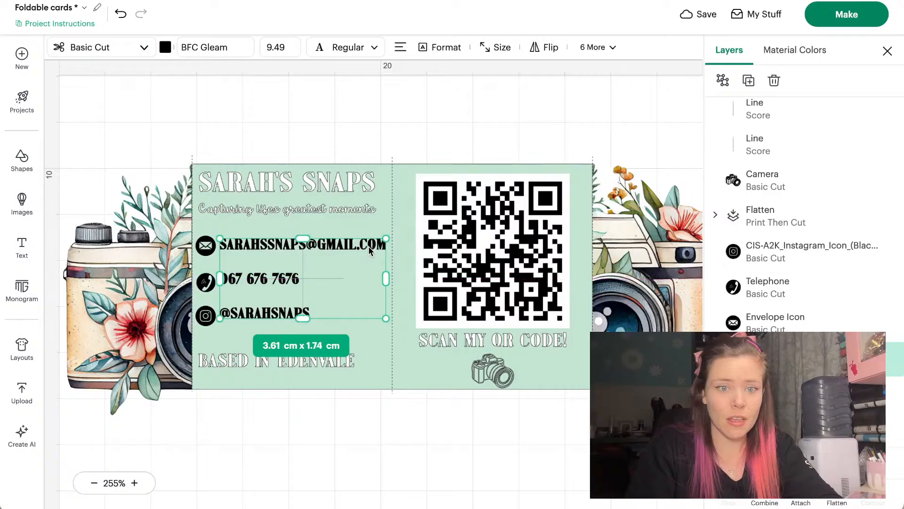
{"action": "left_click", "coordinate": [441, 99]}
{"action": "key", "text": "ctrl+minus"}
{"action": "scroll", "coordinate": [442, 99], "scroll_direction": "left", "scroll_amount": 2}
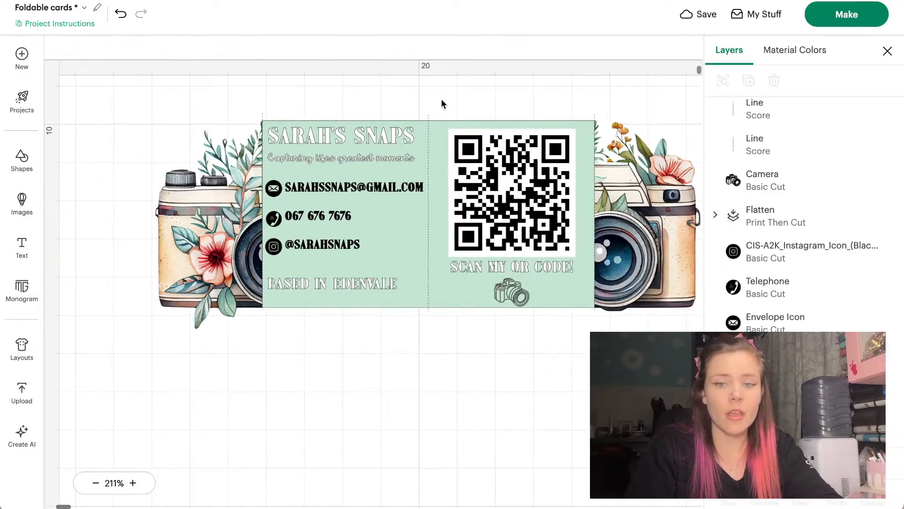
{"action": "scroll", "coordinate": [442, 99], "scroll_direction": "up", "scroll_amount": 2}
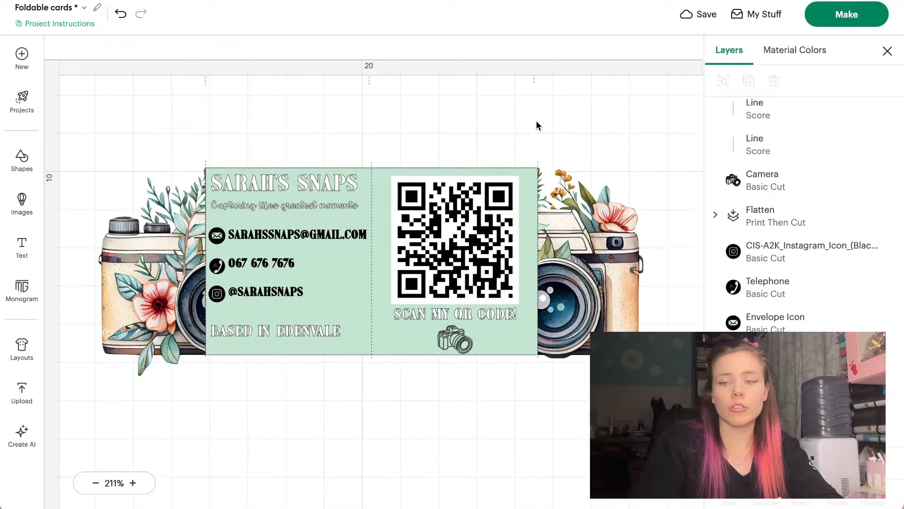
Group the three score line layers, hide the group, and marquee-select the visible card
{"action": "scroll", "coordinate": [763, 121], "scroll_direction": "up", "scroll_amount": 1}
{"action": "double_click", "coordinate": [760, 124]}
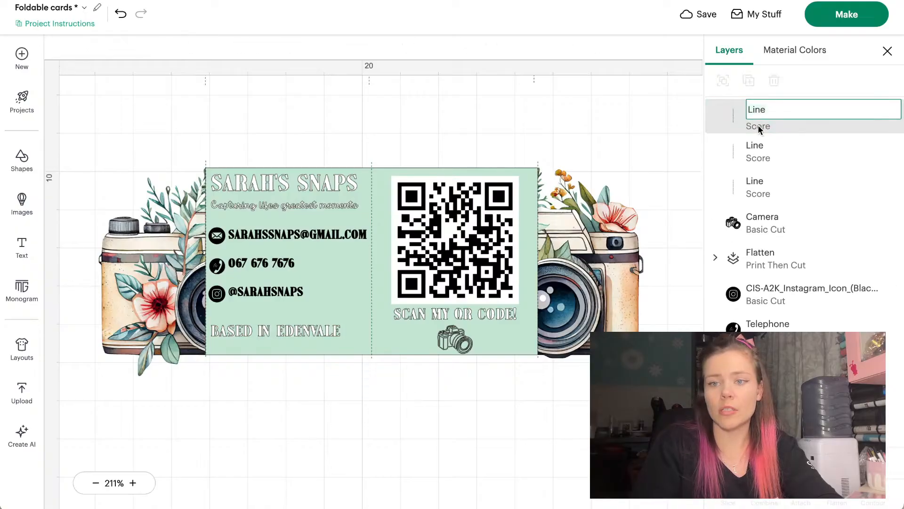
{"action": "left_click", "coordinate": [756, 139]}
{"action": "left_click", "coordinate": [755, 117], "text": "shift"}
{"action": "left_click", "coordinate": [744, 181], "text": "shift"}
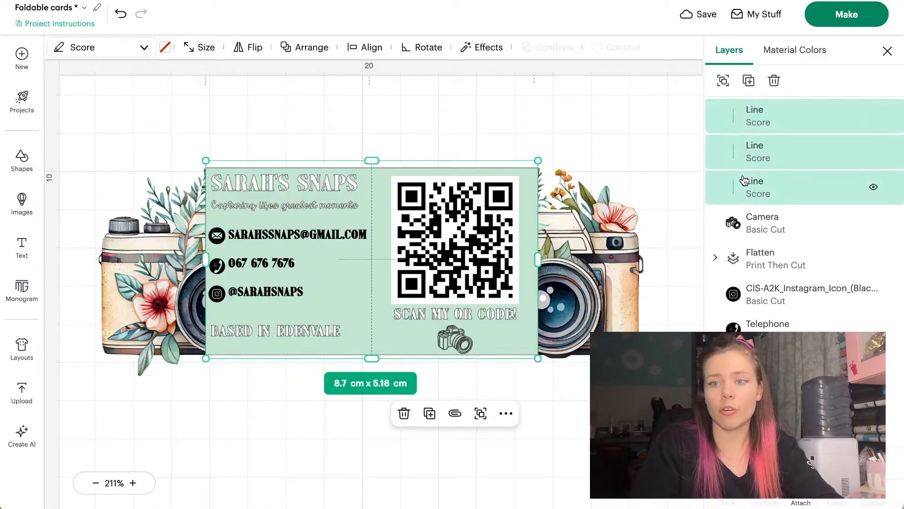
{"action": "left_click", "coordinate": [722, 82]}
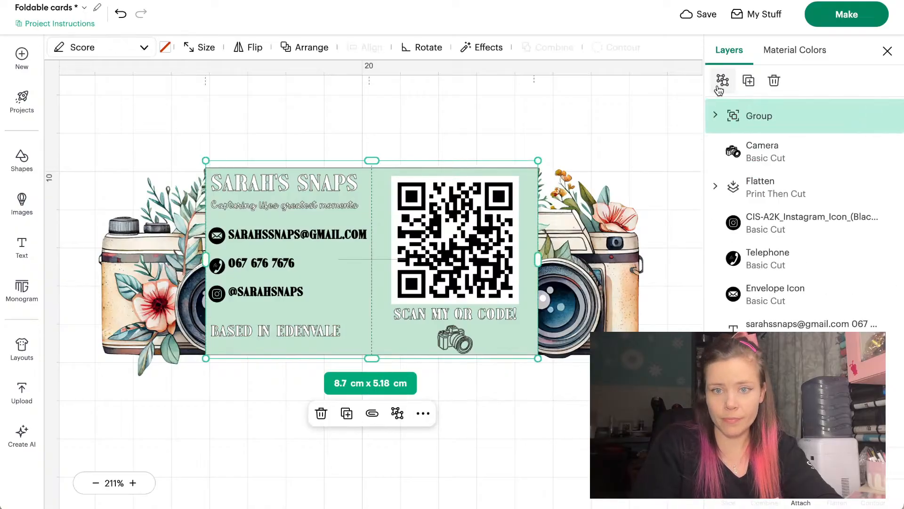
{"action": "left_click", "coordinate": [873, 116]}
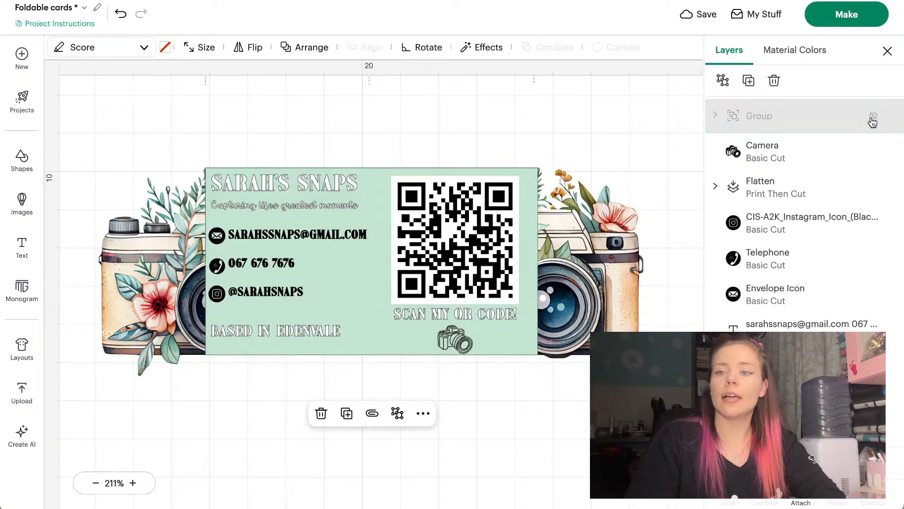
{"action": "left_click_drag", "start_coordinate": [645, 123], "coordinate": [146, 391]}
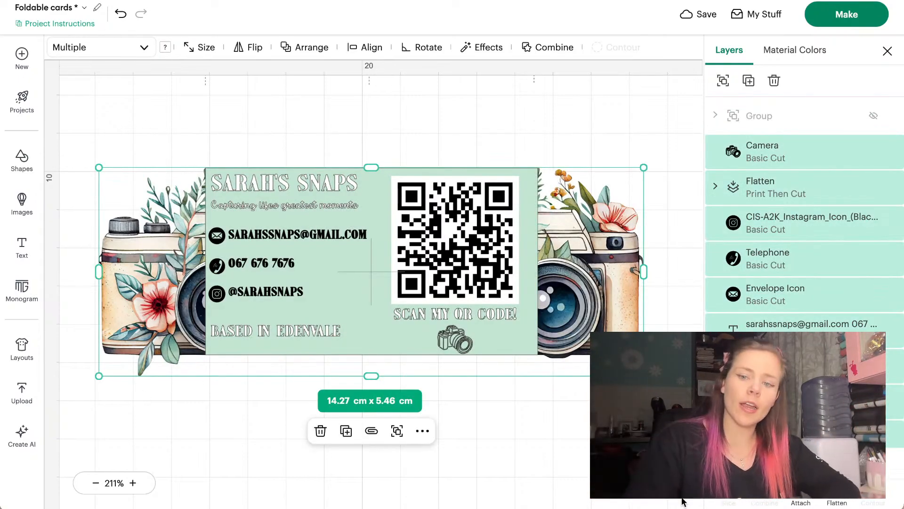
Set the business-name heading's print colour to black
{"action": "left_click", "coordinate": [837, 494]}
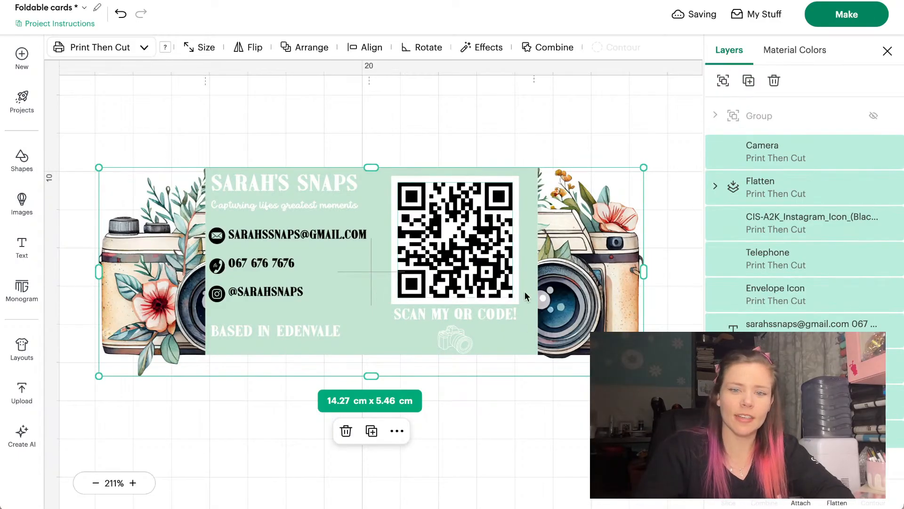
{"action": "left_click", "coordinate": [397, 114]}
{"action": "left_click", "coordinate": [284, 173]}
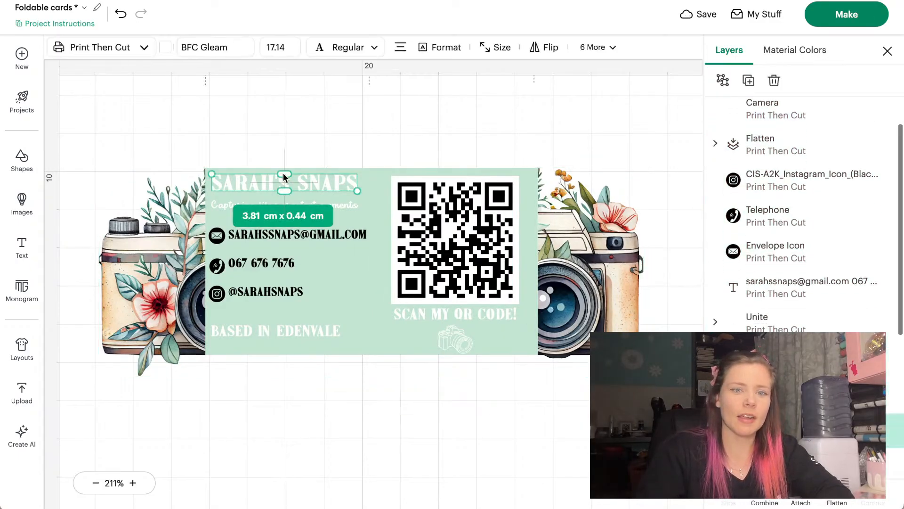
{"action": "left_click", "coordinate": [169, 49]}
{"action": "left_click", "coordinate": [180, 135]}
{"action": "left_click", "coordinate": [310, 138]}
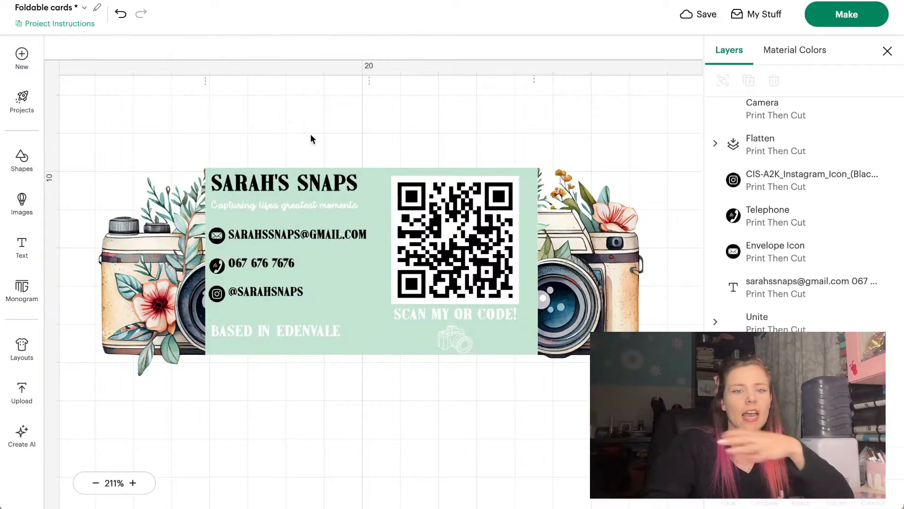
Set the small camera icon under the QR code to black
{"action": "left_click_drag", "start_coordinate": [590, 370], "coordinate": [83, 157]}
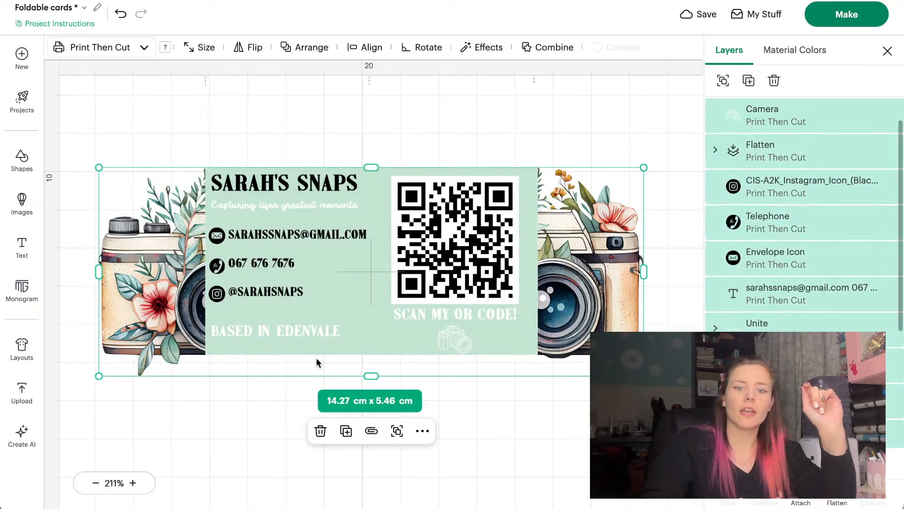
{"action": "left_click", "coordinate": [493, 405]}
{"action": "left_click", "coordinate": [438, 336]}
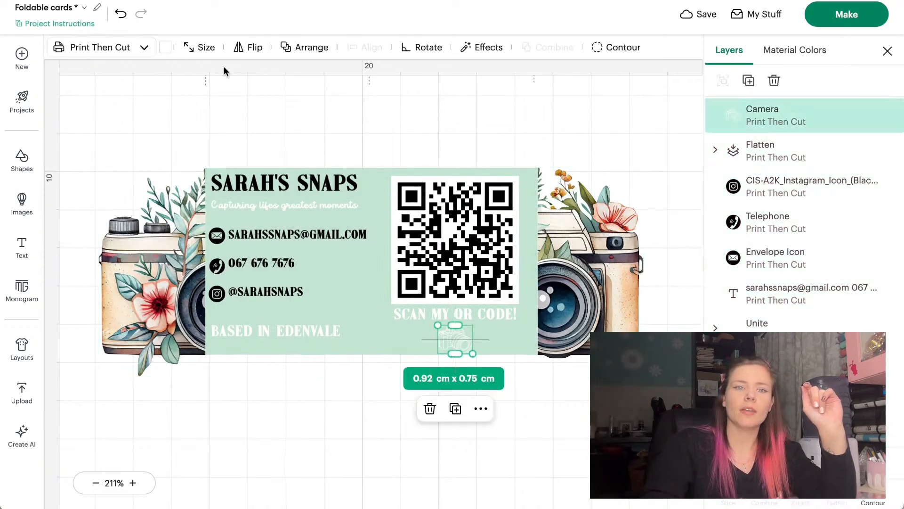
{"action": "left_click", "coordinate": [164, 48]}
{"action": "left_click", "coordinate": [181, 131]}
{"action": "left_click", "coordinate": [374, 125]}
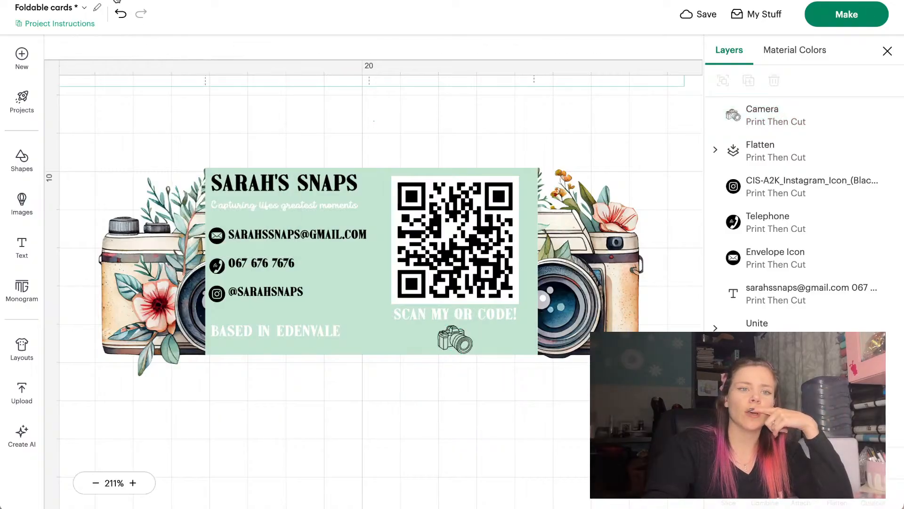
Undo the camera icon colour change and flatten the camera card into one printable image
{"action": "key", "text": "ctrl+z"}
{"action": "left_click_drag", "start_coordinate": [632, 392], "coordinate": [63, 130]}
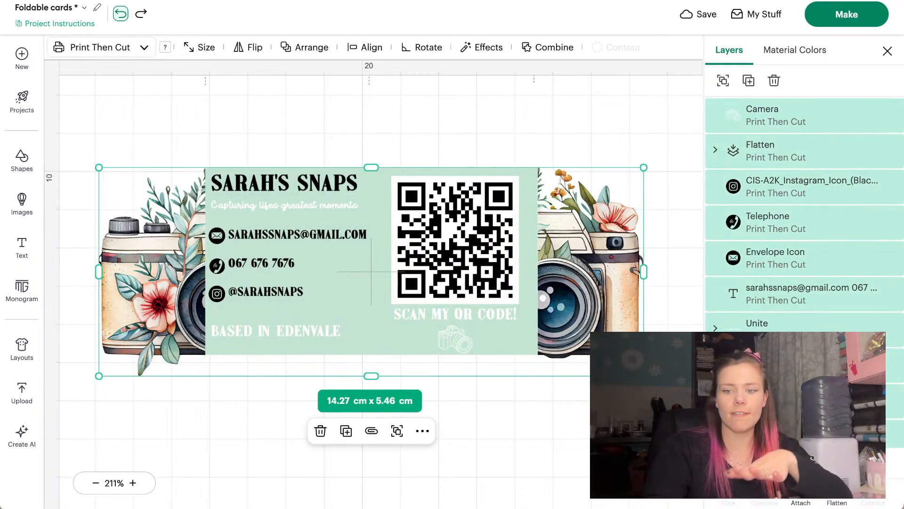
{"action": "left_click", "coordinate": [837, 502]}
{"action": "left_click", "coordinate": [587, 466]}
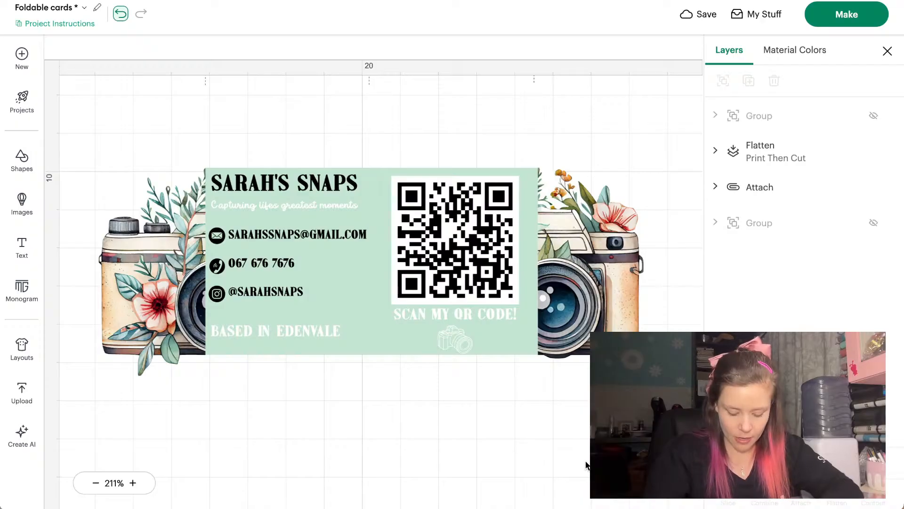
{"action": "left_click", "coordinate": [607, 325]}
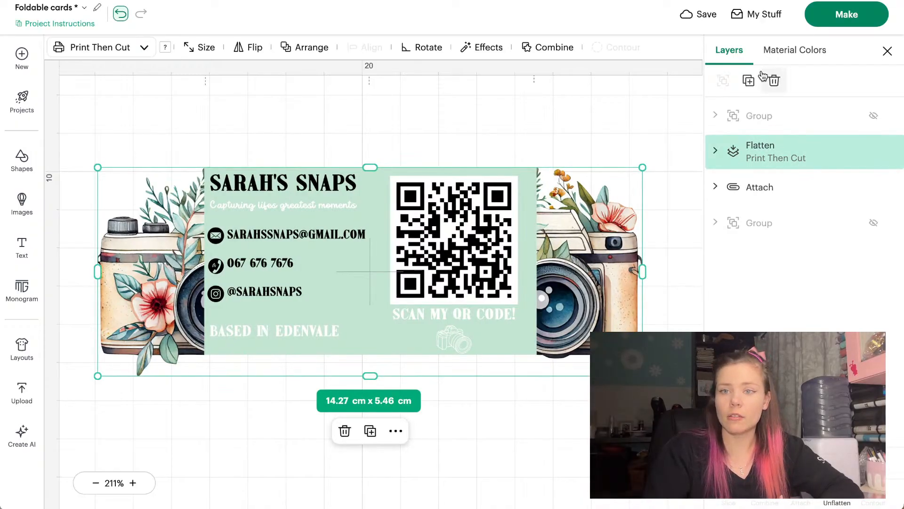
{"action": "left_click", "coordinate": [120, 14]}
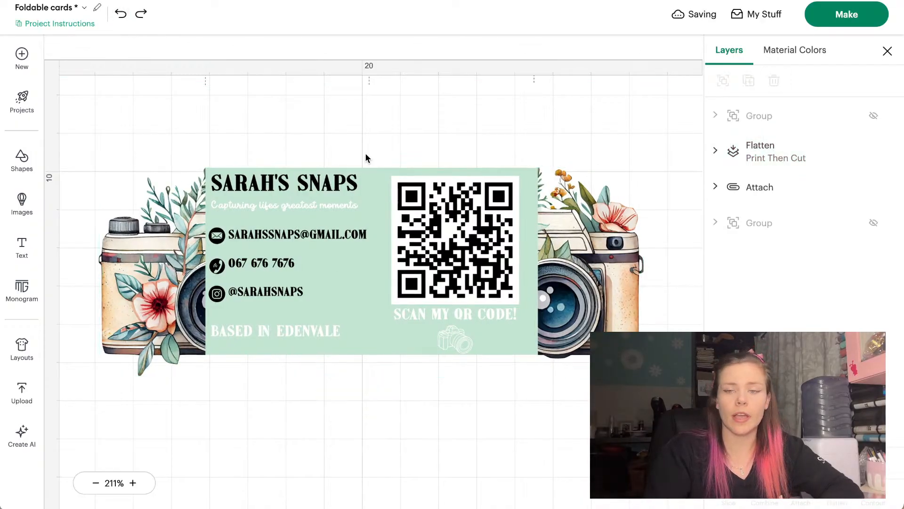
{"action": "key", "text": "ctrl+y"}
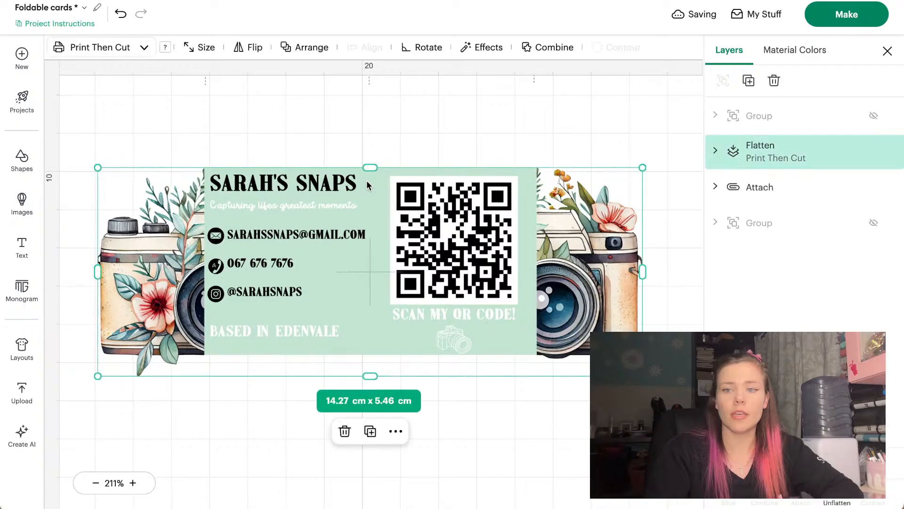
{"action": "left_click", "coordinate": [121, 18]}
{"action": "left_click", "coordinate": [334, 295]}
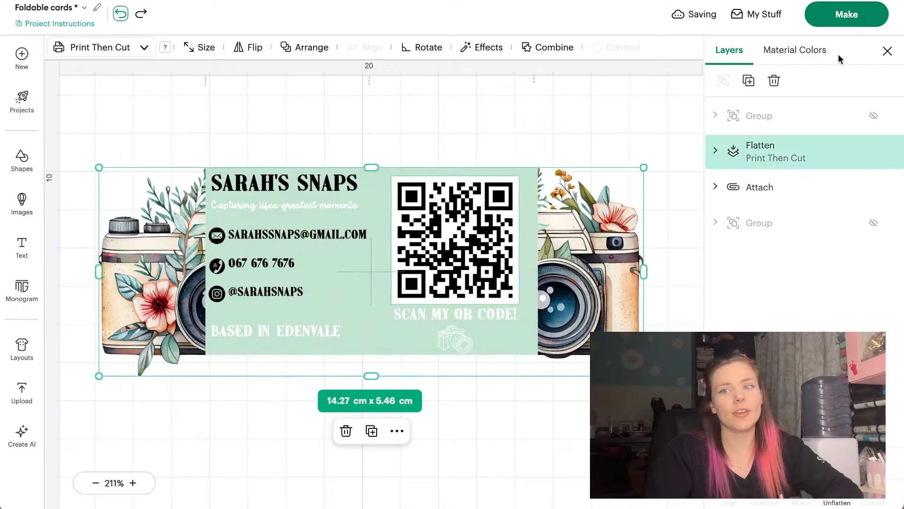
Unhide the fold-line group and attach the fold lines to the flattened card
{"action": "left_click", "coordinate": [868, 225]}
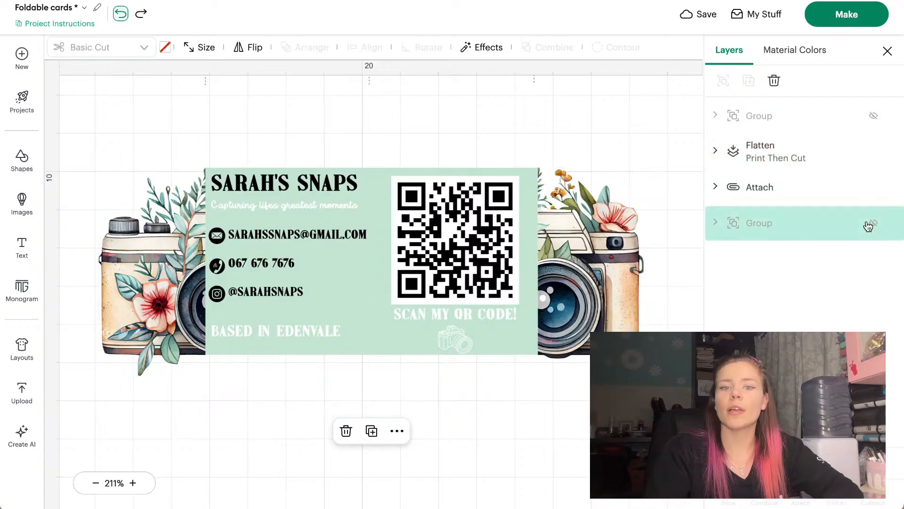
{"action": "left_click", "coordinate": [873, 225]}
{"action": "left_click", "coordinate": [872, 225]}
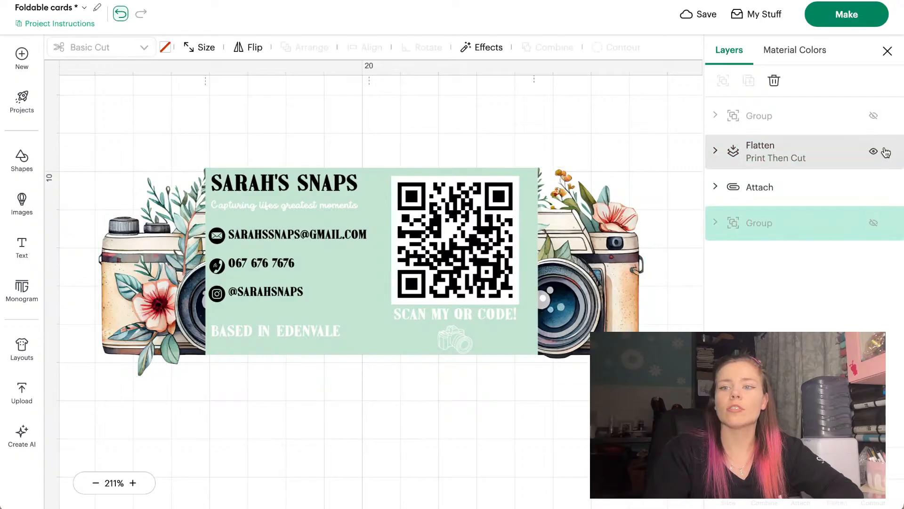
{"action": "left_click", "coordinate": [873, 122]}
{"action": "left_click", "coordinate": [873, 121]}
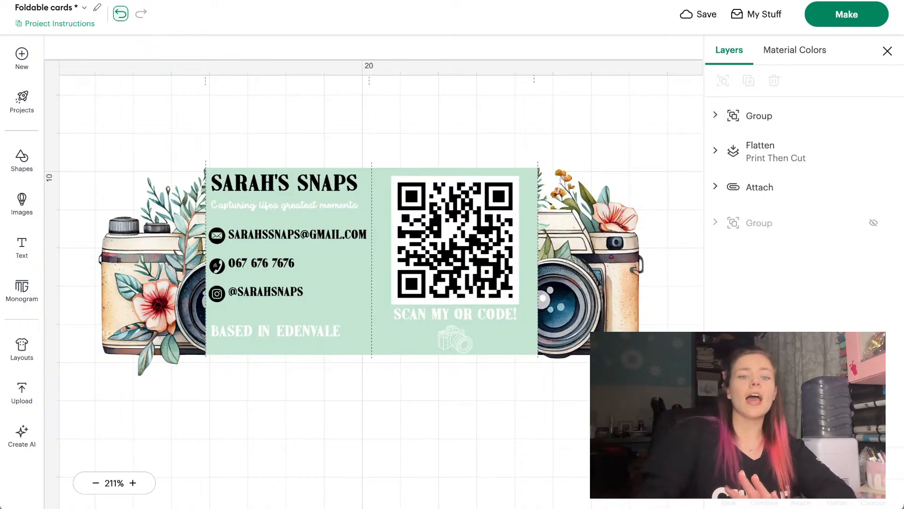
{"action": "left_click_drag", "start_coordinate": [648, 426], "coordinate": [71, 145]}
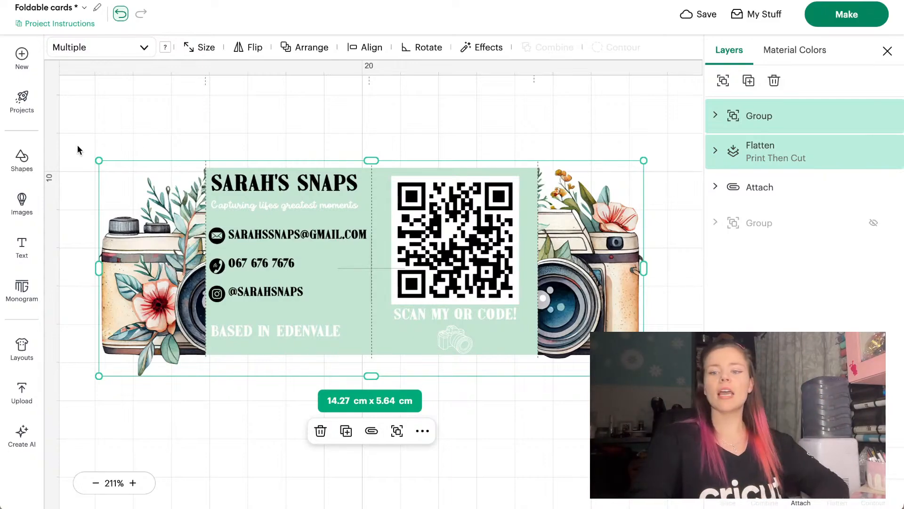
{"action": "left_click", "coordinate": [801, 500]}
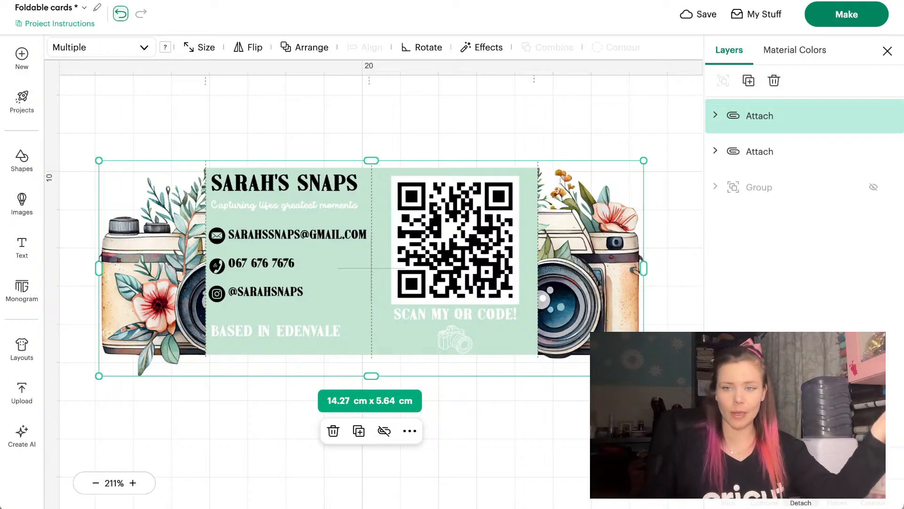
{"action": "left_click", "coordinate": [467, 137]}
Duplicate the camera card and place the copy beside the original
{"action": "scroll", "coordinate": [466, 133], "scroll_direction": "down", "scroll_amount": 5}
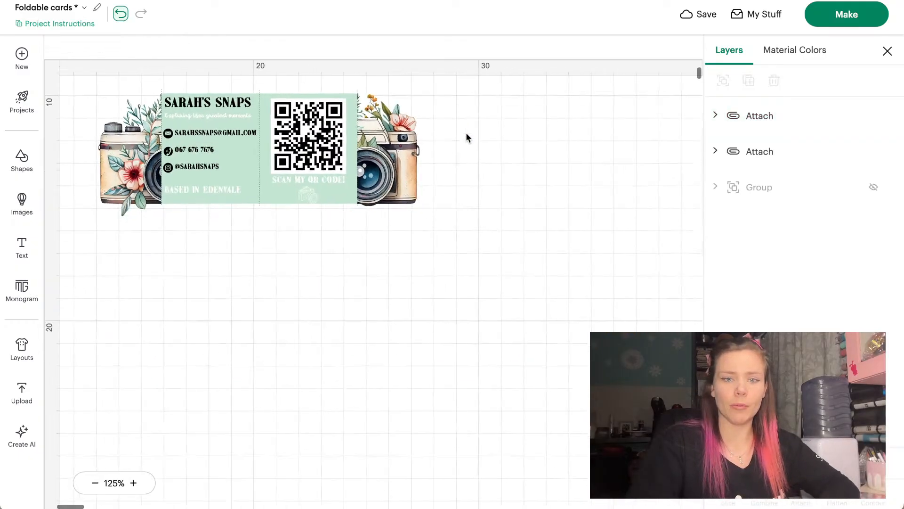
{"action": "scroll", "coordinate": [466, 133], "scroll_direction": "up", "scroll_amount": 4}
{"action": "scroll", "coordinate": [467, 133], "scroll_direction": "left", "scroll_amount": 1}
{"action": "scroll", "coordinate": [465, 132], "scroll_direction": "left", "scroll_amount": 1}
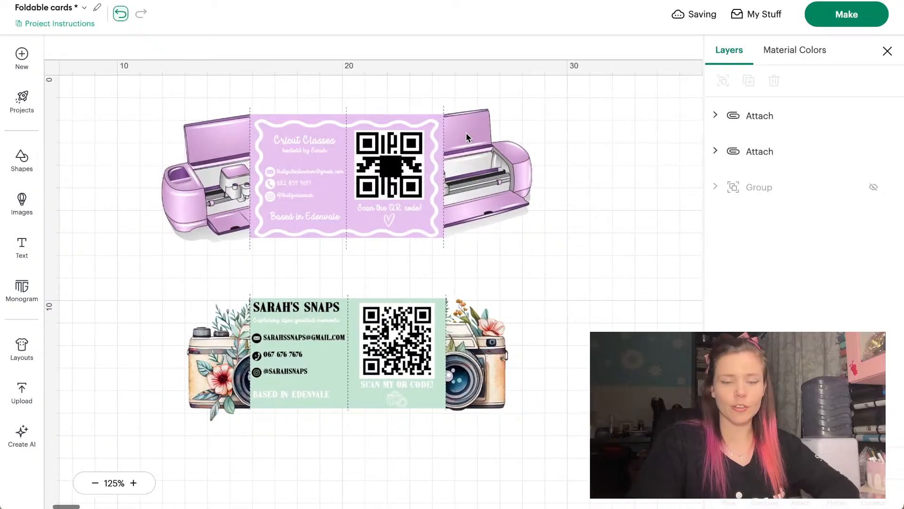
{"action": "left_click", "coordinate": [414, 369]}
{"action": "scroll", "coordinate": [413, 369], "scroll_direction": "right", "scroll_amount": 2}
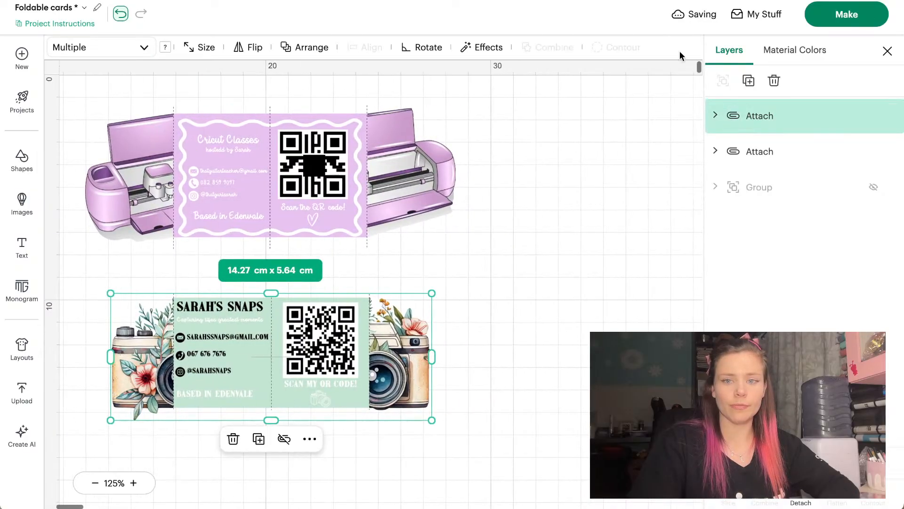
{"action": "left_click", "coordinate": [749, 80]}
{"action": "left_click_drag", "start_coordinate": [262, 362], "coordinate": [589, 347]}
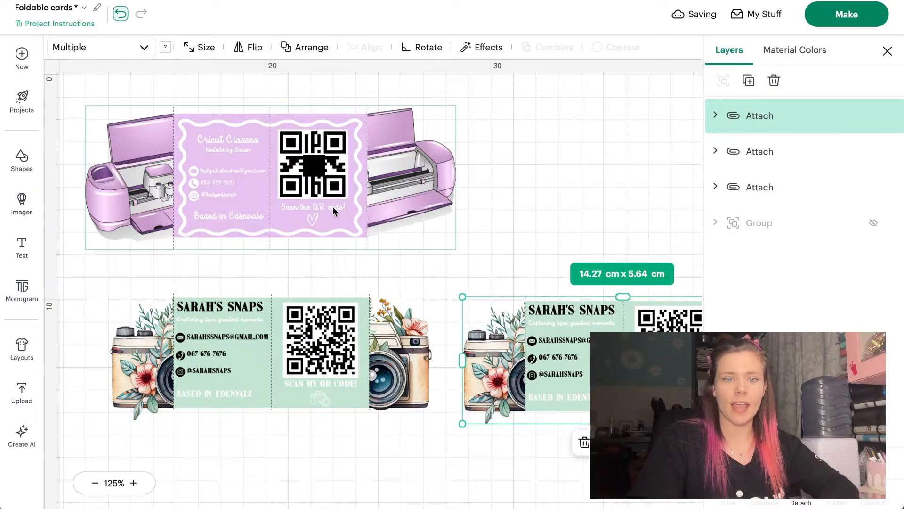
Duplicate the printer-shaped card, then delete the extra copy
{"action": "left_click", "coordinate": [418, 165]}
{"action": "left_click", "coordinate": [749, 80]}
{"action": "left_click_drag", "start_coordinate": [244, 208], "coordinate": [601, 181]}
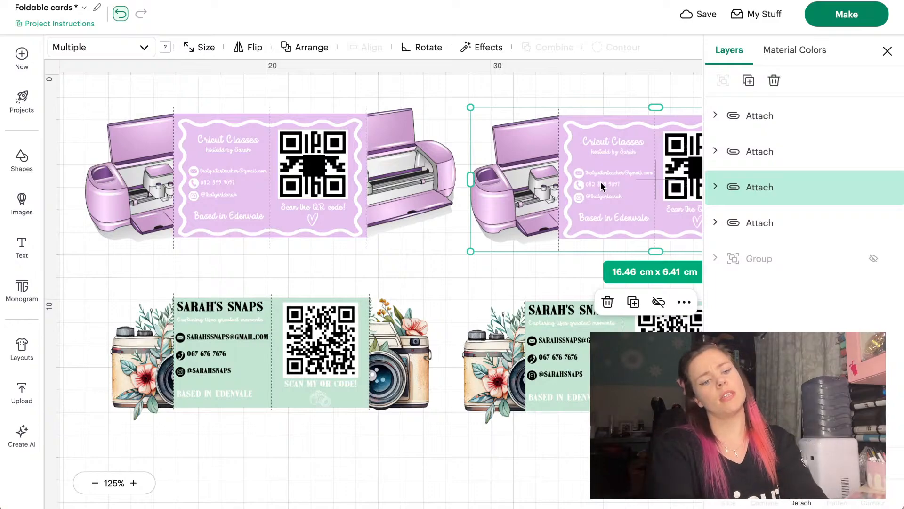
{"action": "left_click", "coordinate": [414, 163]}
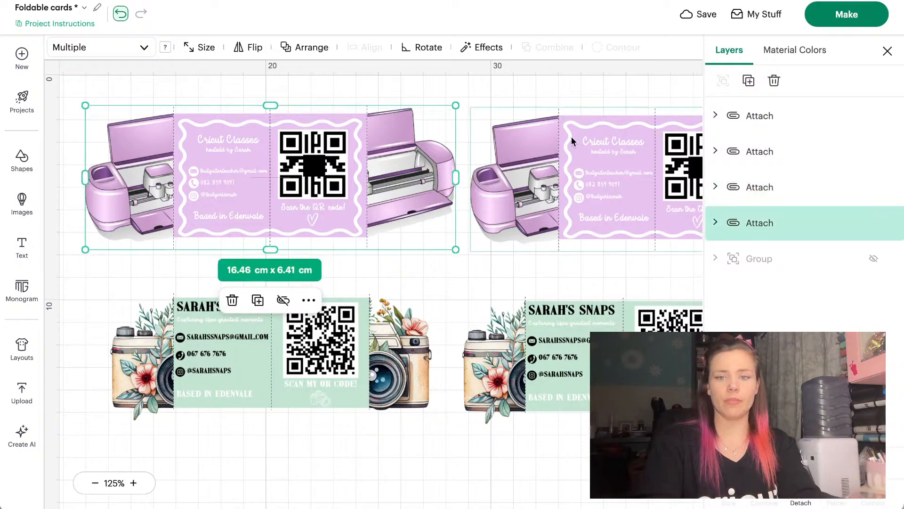
{"action": "left_click_drag", "start_coordinate": [571, 137], "coordinate": [573, 137]}
{"action": "key", "text": "Delete"}
Shrink the printer card to 15.47 × 6.02 cm and place a duplicate to its right
{"action": "left_click", "coordinate": [379, 171]}
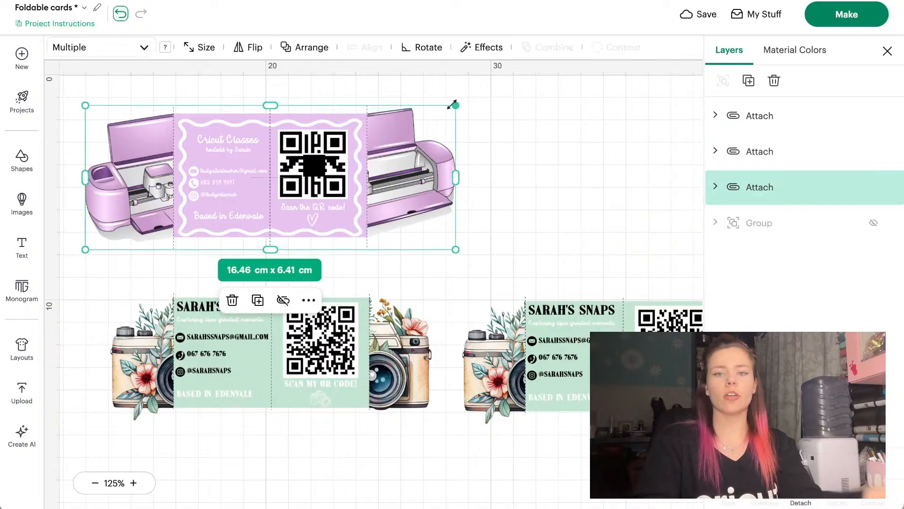
{"action": "left_click_drag", "start_coordinate": [453, 105], "coordinate": [430, 116]}
{"action": "left_click", "coordinate": [748, 81]}
{"action": "left_click_drag", "start_coordinate": [264, 188], "coordinate": [550, 187]}
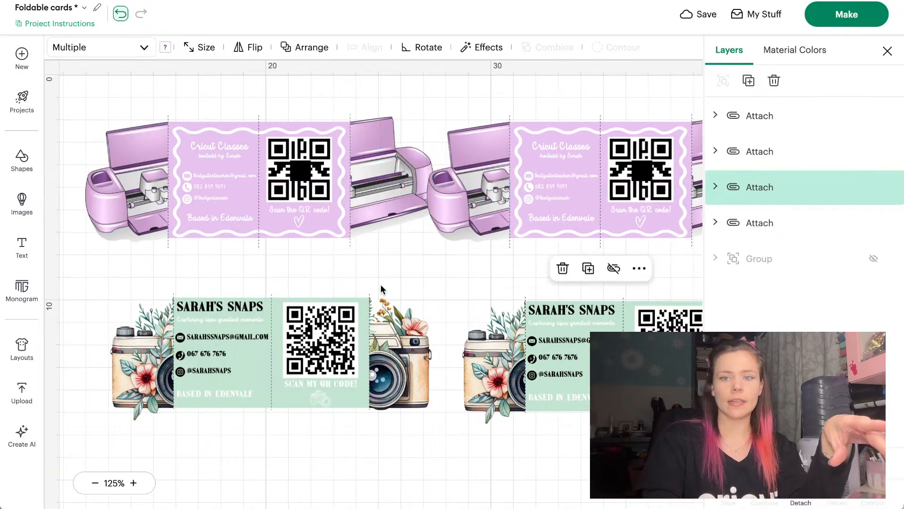
{"action": "left_click", "coordinate": [381, 284]}
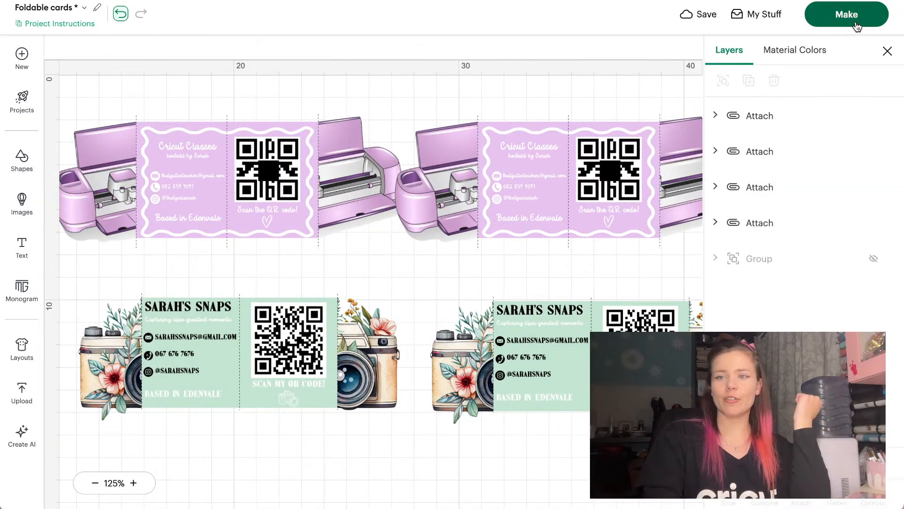
On the Make screen, change the material size from A4 to Letter
{"action": "left_click", "coordinate": [856, 21]}
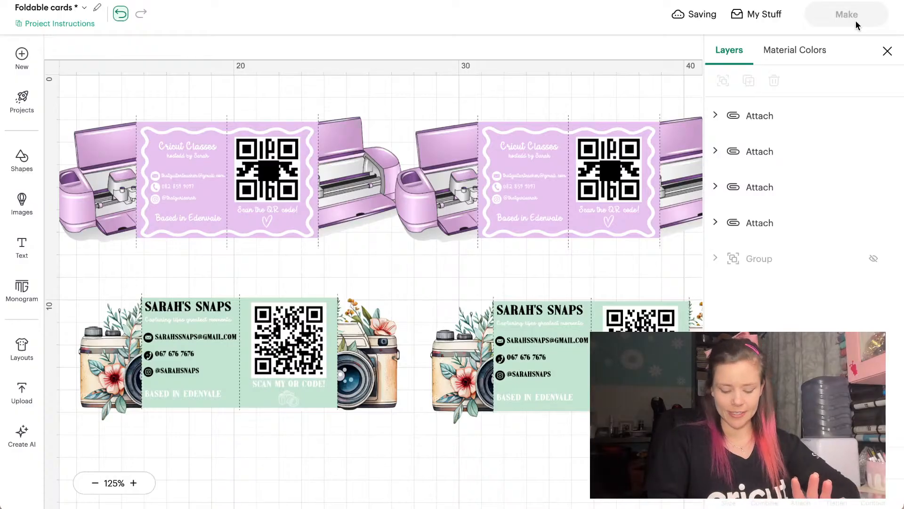
{"action": "left_click", "coordinate": [856, 21]}
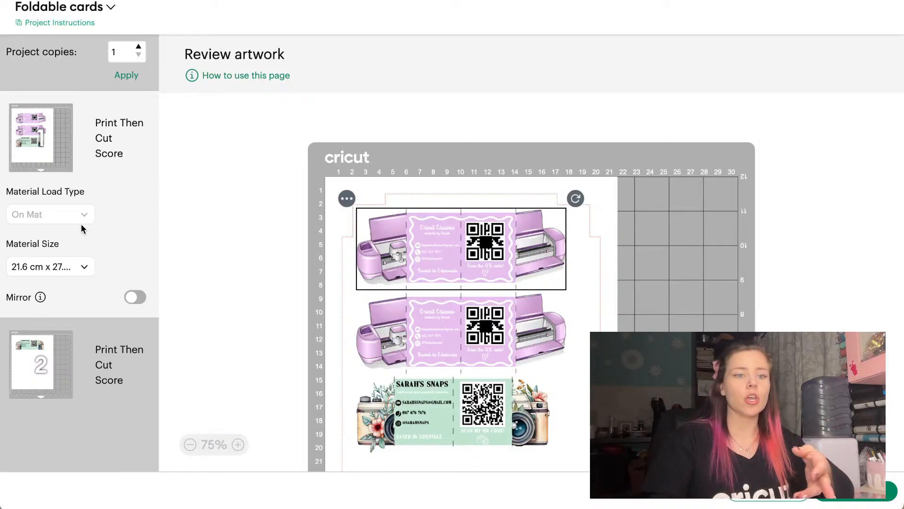
{"action": "left_click", "coordinate": [60, 264]}
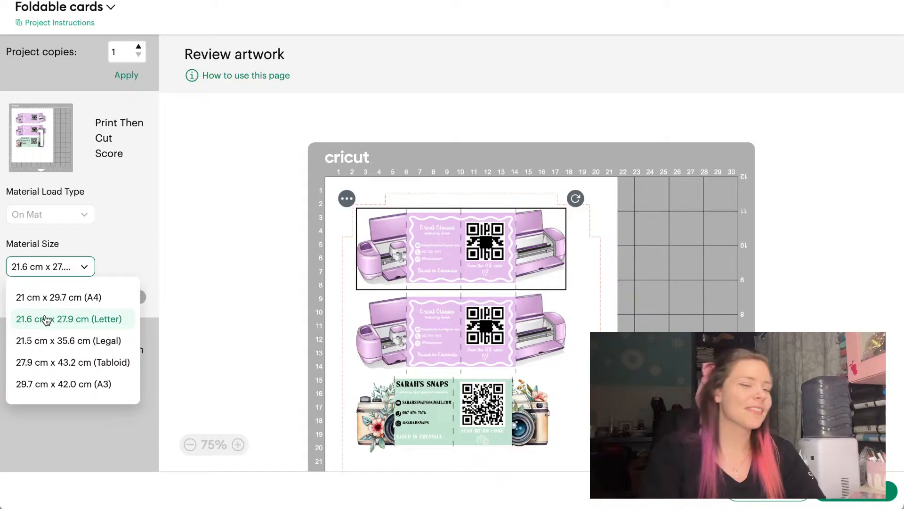
{"action": "left_click", "coordinate": [95, 296]}
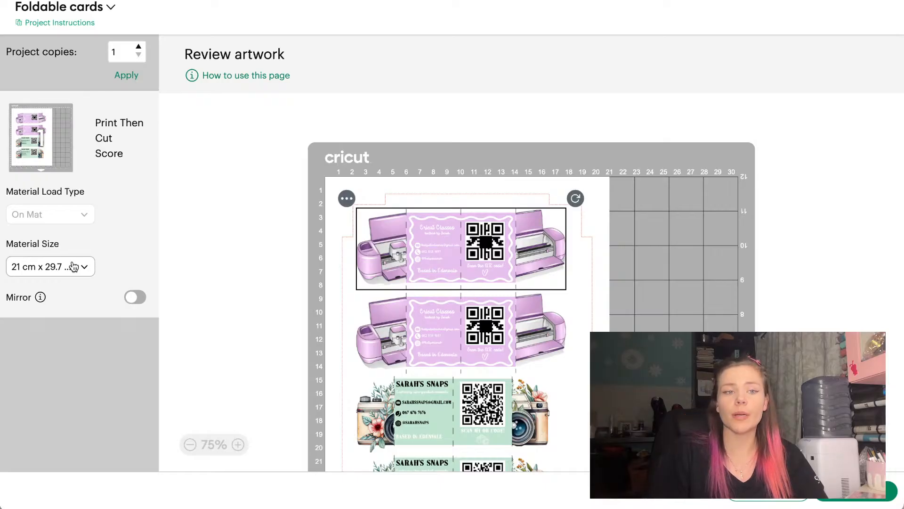
{"action": "left_click", "coordinate": [74, 267]}
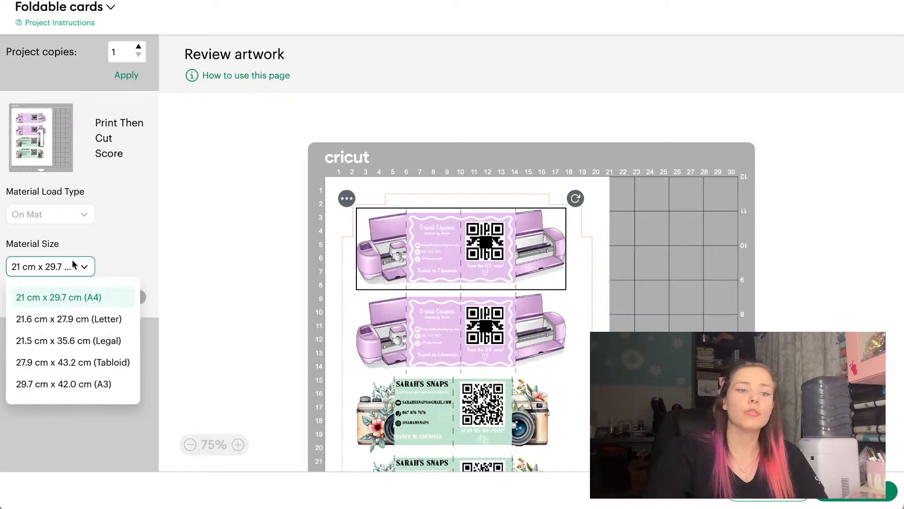
{"action": "left_click", "coordinate": [67, 315]}
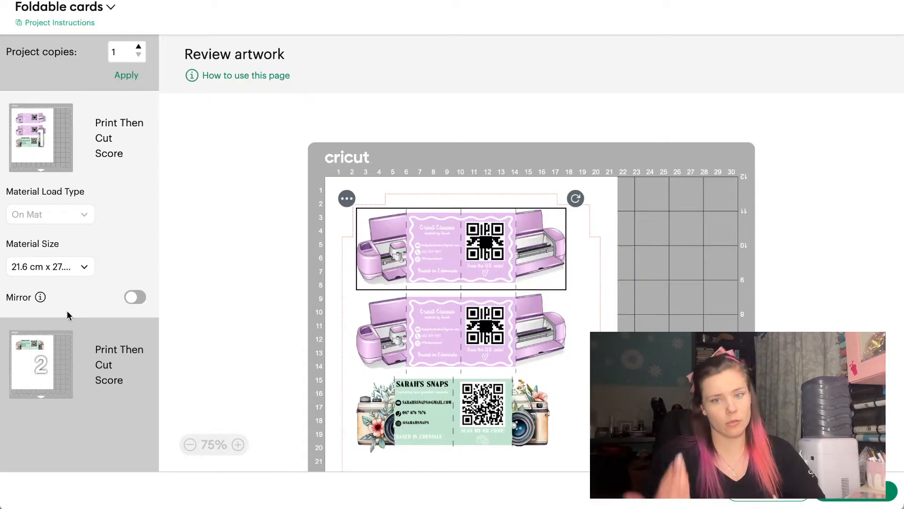
Inspect the camera card on the second mat and return to the design canvas
{"action": "left_click", "coordinate": [490, 400]}
{"action": "scroll", "coordinate": [493, 386], "scroll_direction": "down", "scroll_amount": 4}
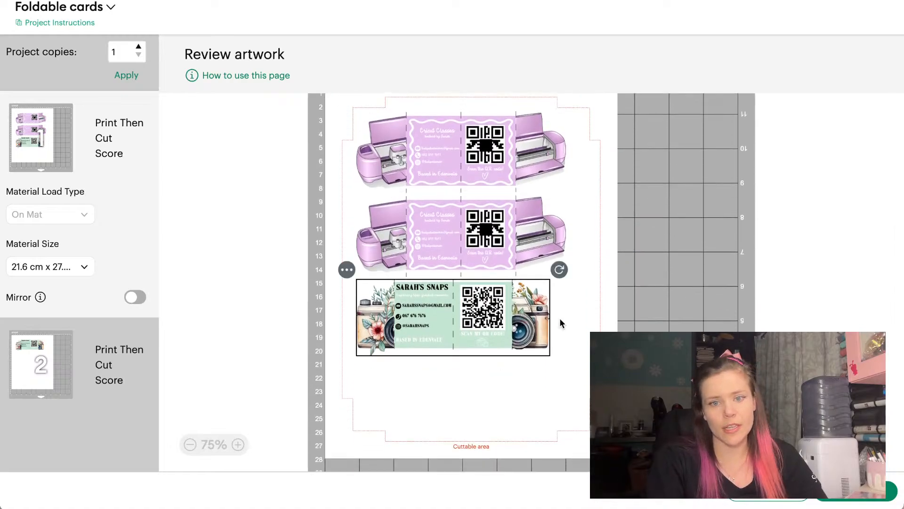
{"action": "left_click", "coordinate": [781, 497]}
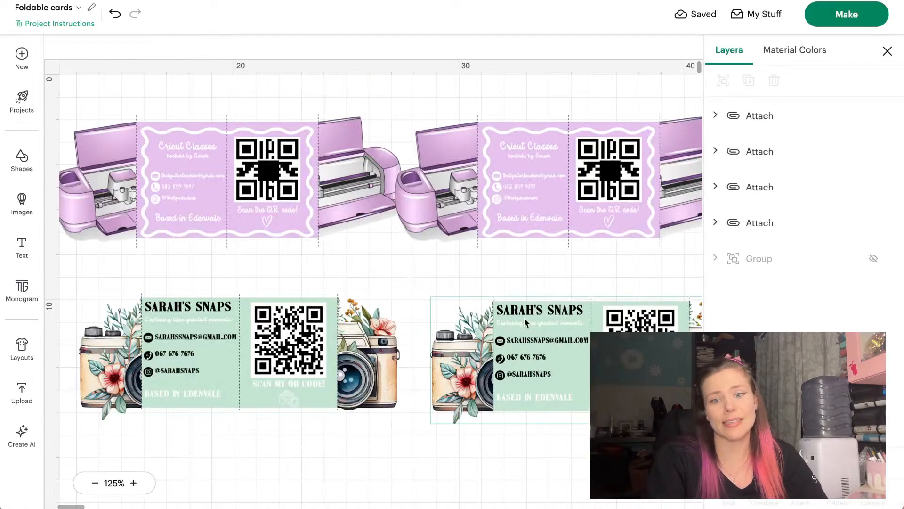
Enlarge both camera cards slightly to about 30.9 cm wide, then proceed to Make
{"action": "left_click_drag", "start_coordinate": [507, 466], "coordinate": [340, 389]}
{"action": "scroll", "coordinate": [340, 388], "scroll_direction": "down", "scroll_amount": 1}
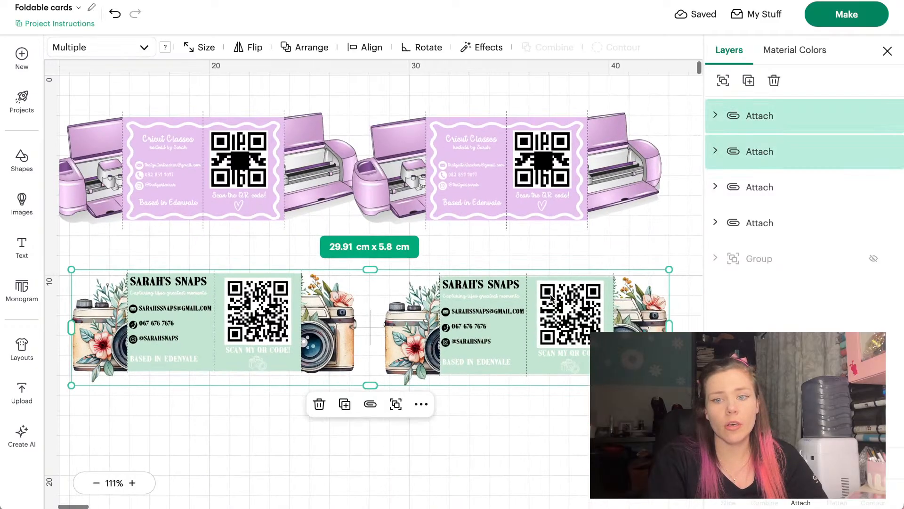
{"action": "left_click_drag", "start_coordinate": [670, 267], "coordinate": [683, 259]}
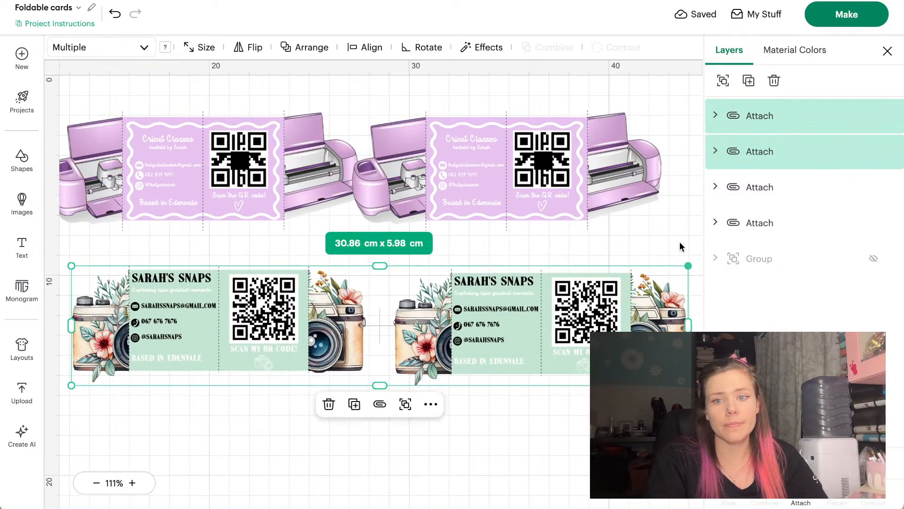
{"action": "left_click", "coordinate": [866, 15]}
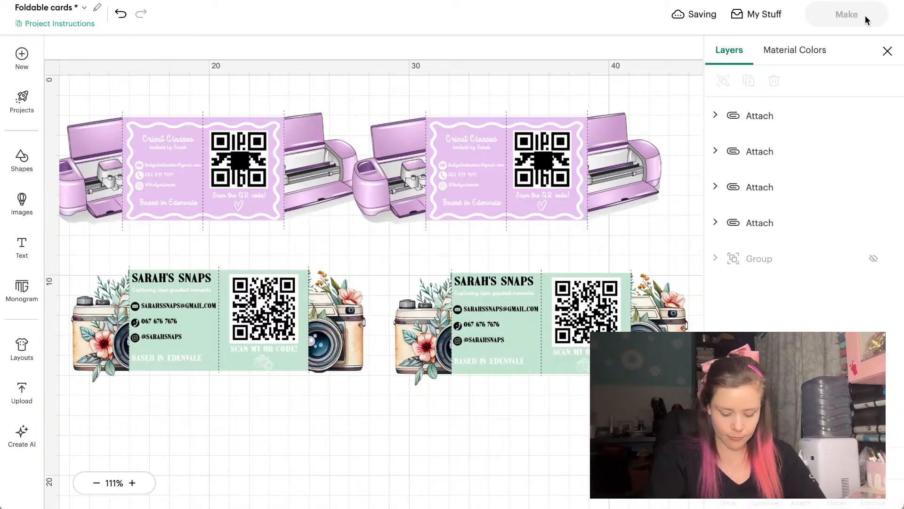
{"action": "left_click", "coordinate": [821, 21]}
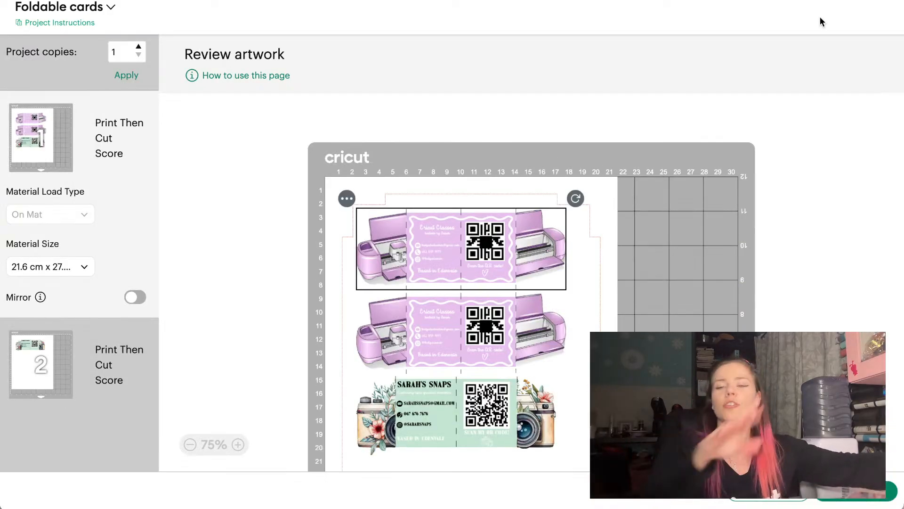
Set the material size to A4 and nudge the Sarah's Snaps card pair into place
{"action": "left_click", "coordinate": [68, 267]}
{"action": "left_click", "coordinate": [77, 303]}
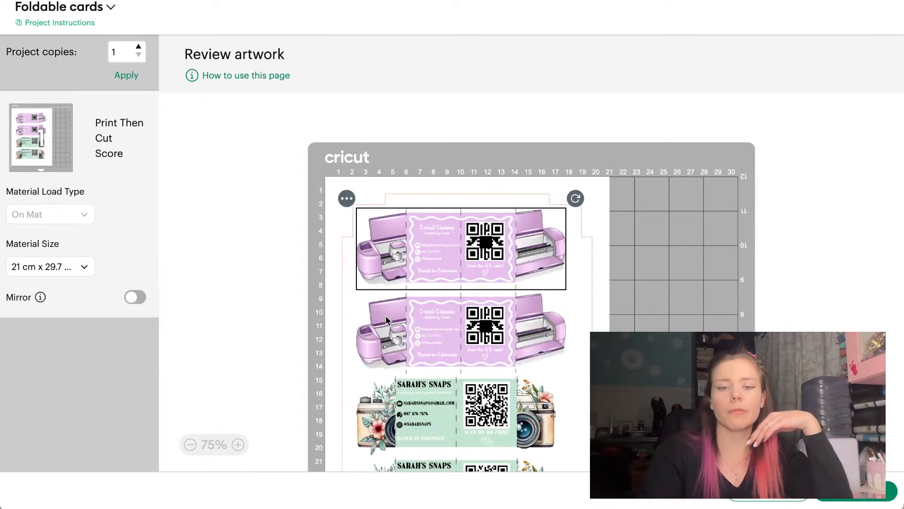
{"action": "scroll", "coordinate": [386, 319], "scroll_direction": "down", "scroll_amount": 5}
{"action": "left_click", "coordinate": [439, 322]}
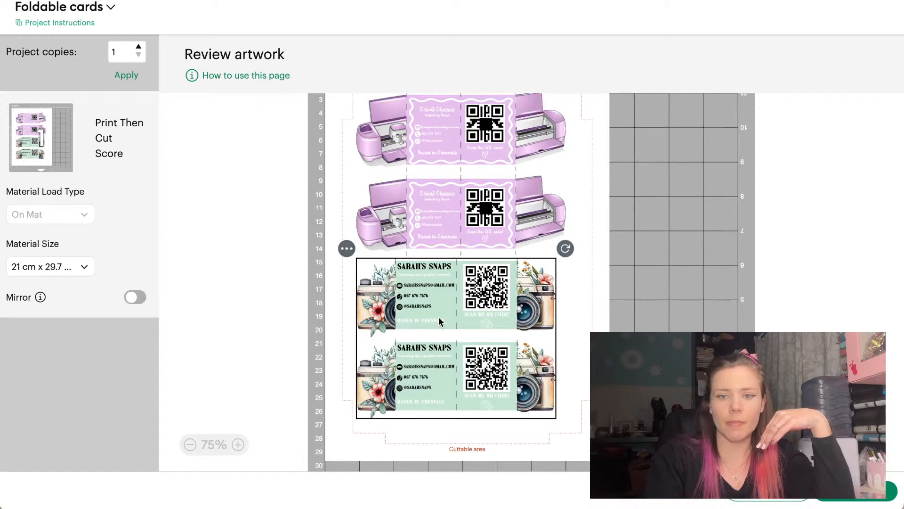
{"action": "left_click_drag", "start_coordinate": [438, 307], "coordinate": [445, 319]}
{"action": "left_click", "coordinate": [640, 266]}
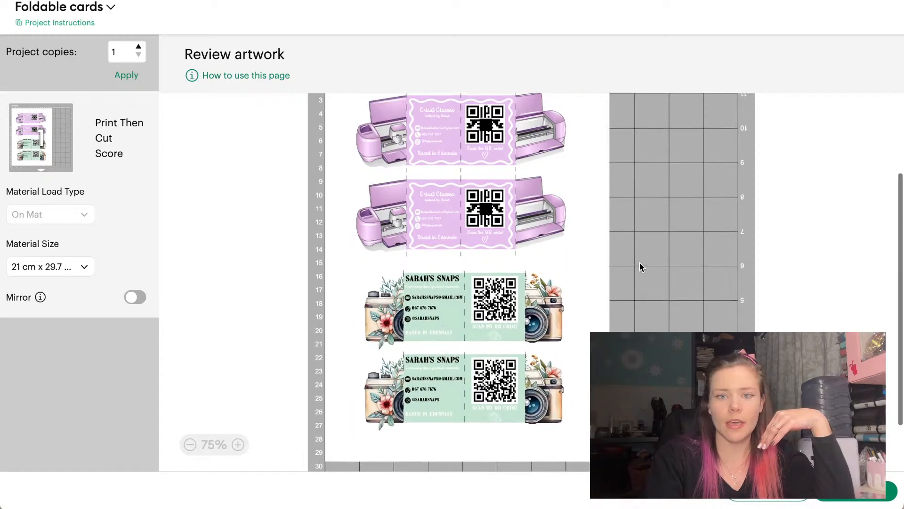
Move the purple cards so all four cards fit on the A4 mat, then continue
{"action": "scroll", "coordinate": [639, 265], "scroll_direction": "up", "scroll_amount": 1}
{"action": "left_click_drag", "start_coordinate": [606, 263], "coordinate": [450, 178]}
{"action": "left_click", "coordinate": [663, 184]}
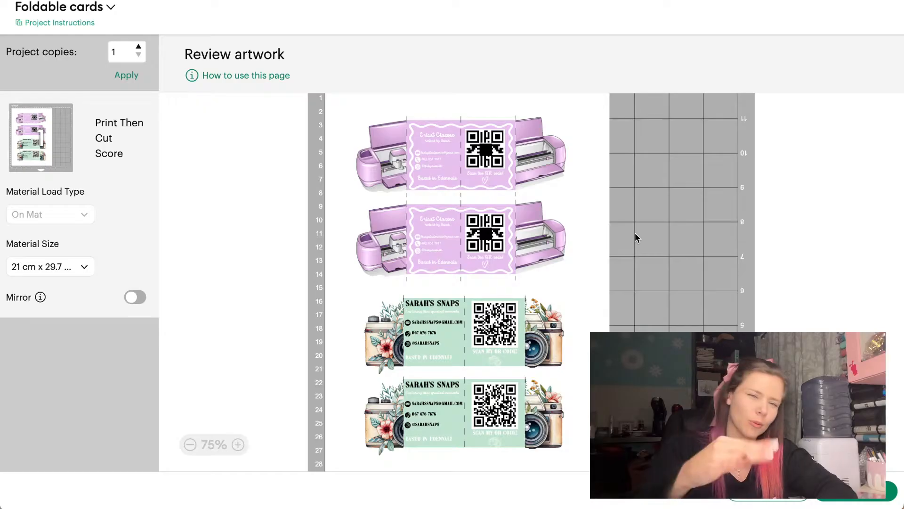
{"action": "scroll", "coordinate": [600, 317], "scroll_direction": "down", "scroll_amount": 1}
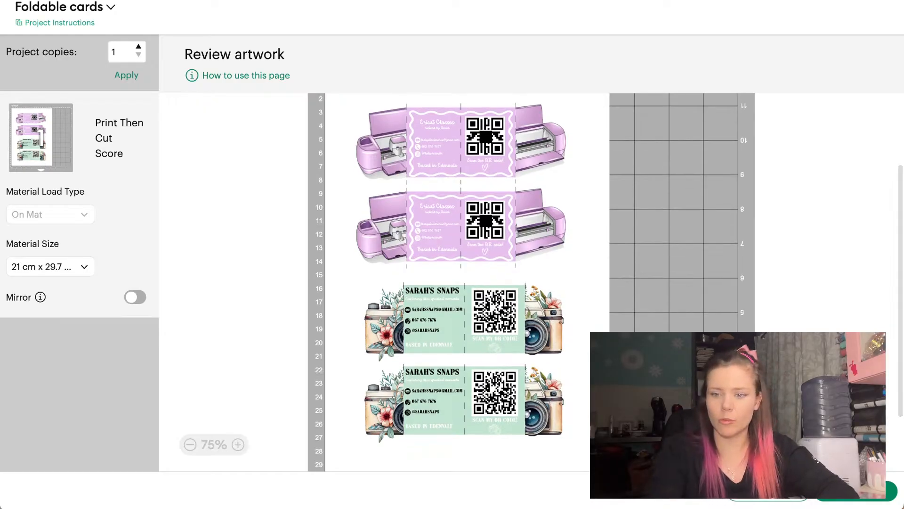
{"action": "left_click", "coordinate": [888, 490]}
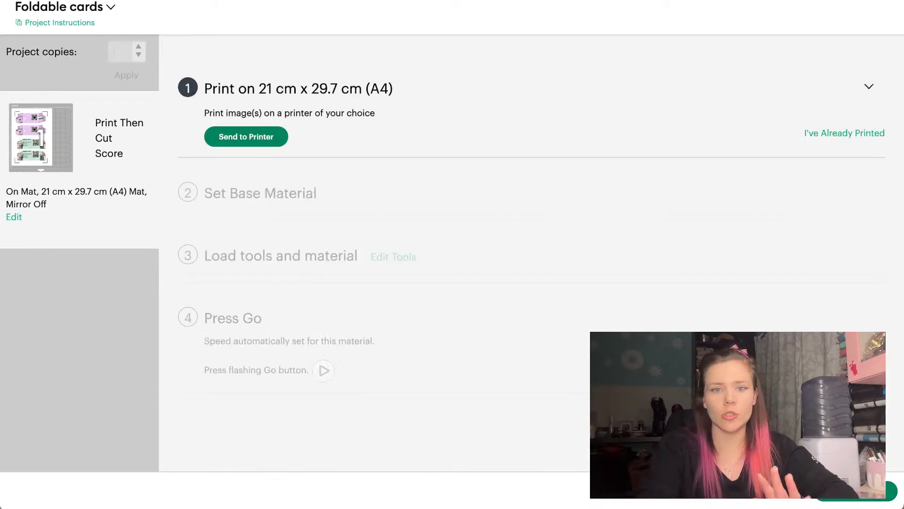
Print the A4 card sheet on the EPSON L3250 Series 3 through the system print dialog
{"action": "left_click", "coordinate": [282, 137]}
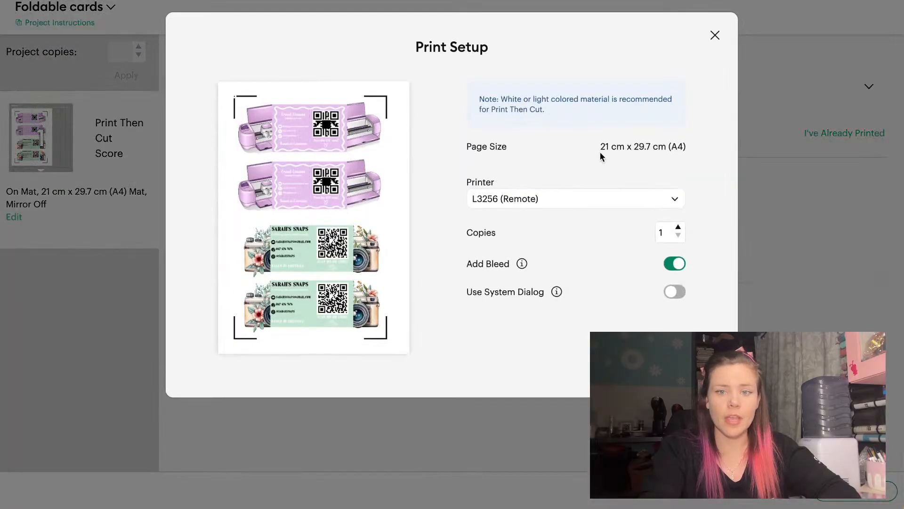
{"action": "left_click", "coordinate": [571, 203]}
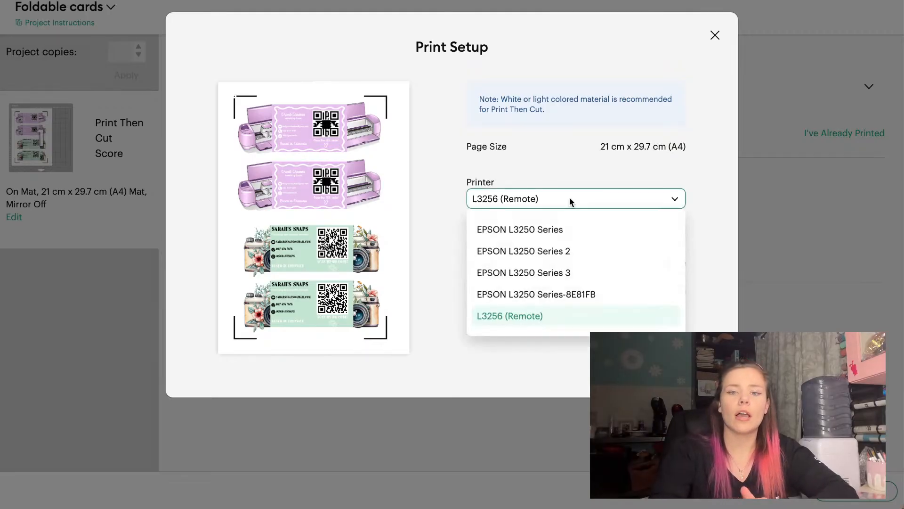
{"action": "left_click", "coordinate": [549, 270]}
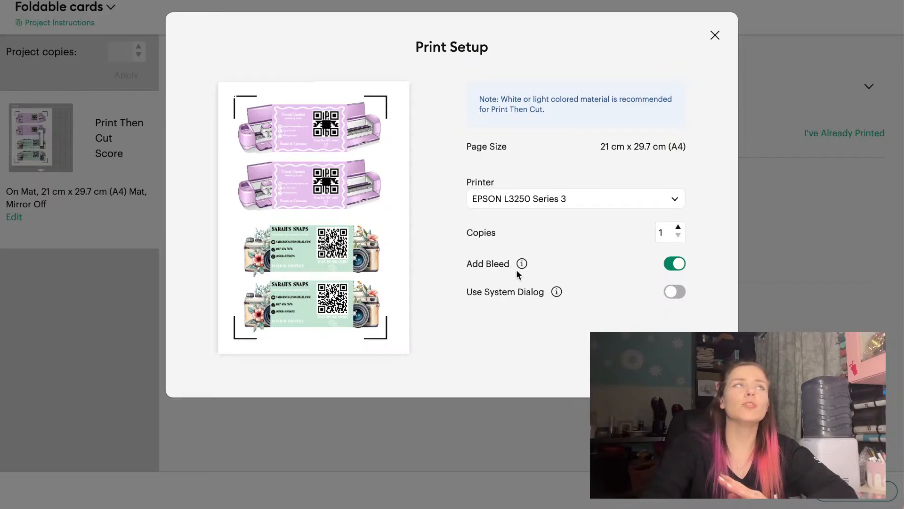
{"action": "left_click", "coordinate": [666, 296]}
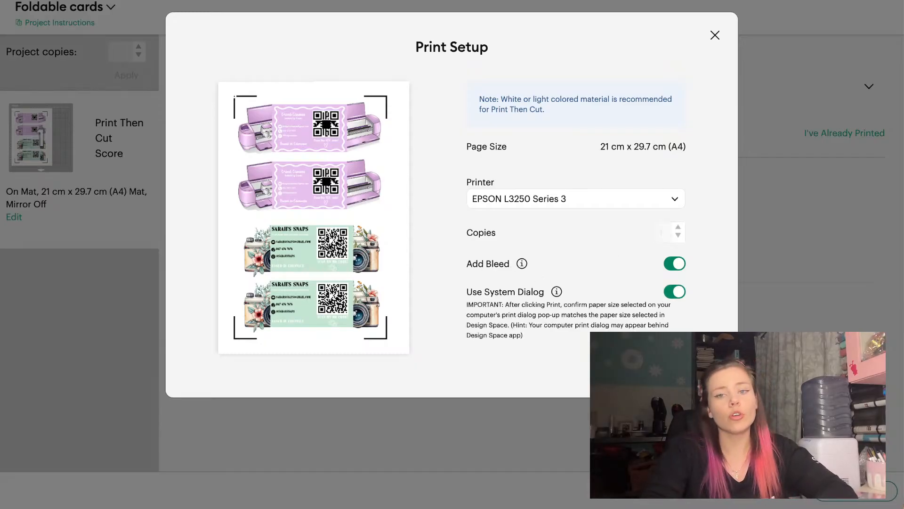
{"action": "left_click", "coordinate": [692, 370]}
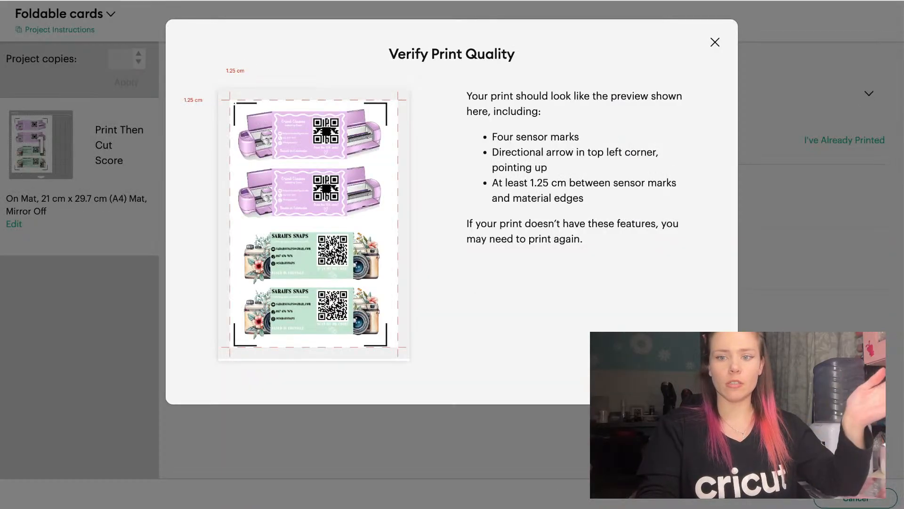
Accept the print quality, choose Photo Paper - 48 lb, and reduce pressure to Less
{"action": "left_click", "coordinate": [686, 375]}
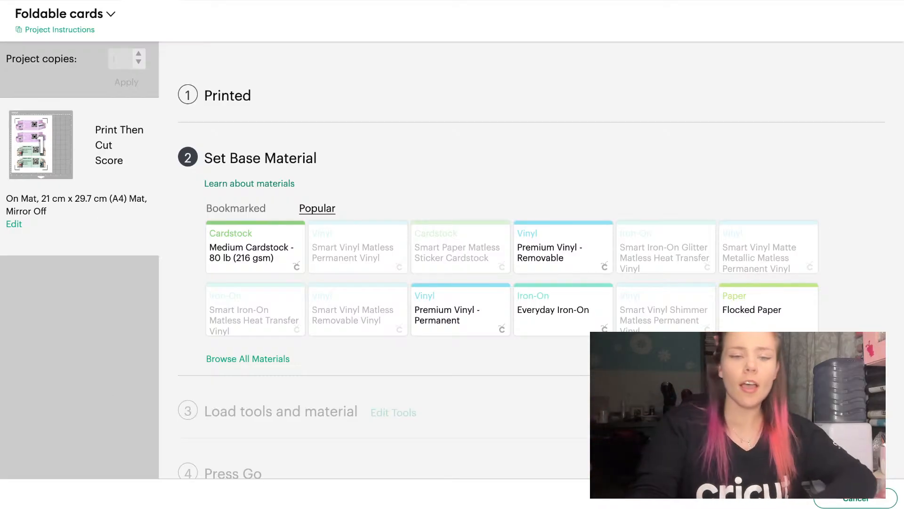
{"action": "left_click", "coordinate": [297, 360]}
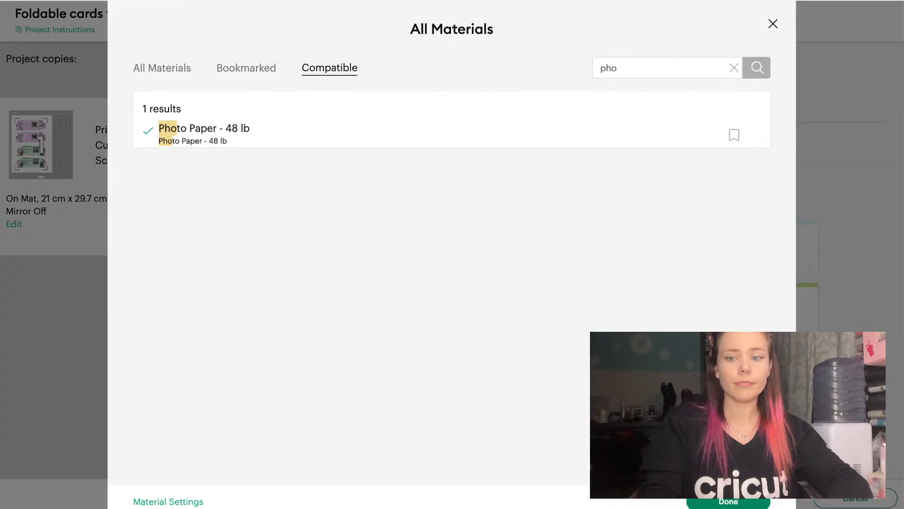
{"action": "left_click", "coordinate": [727, 501]}
{"action": "left_click", "coordinate": [272, 199]}
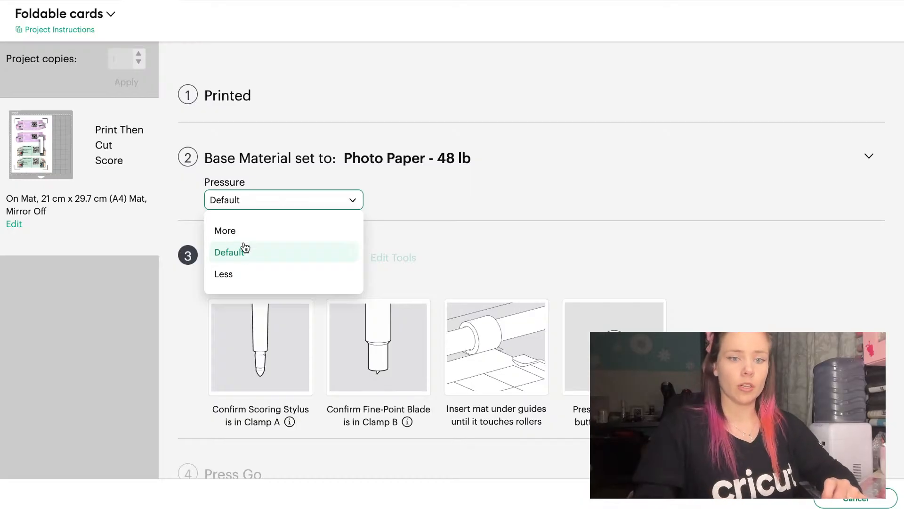
{"action": "left_click", "coordinate": [240, 269]}
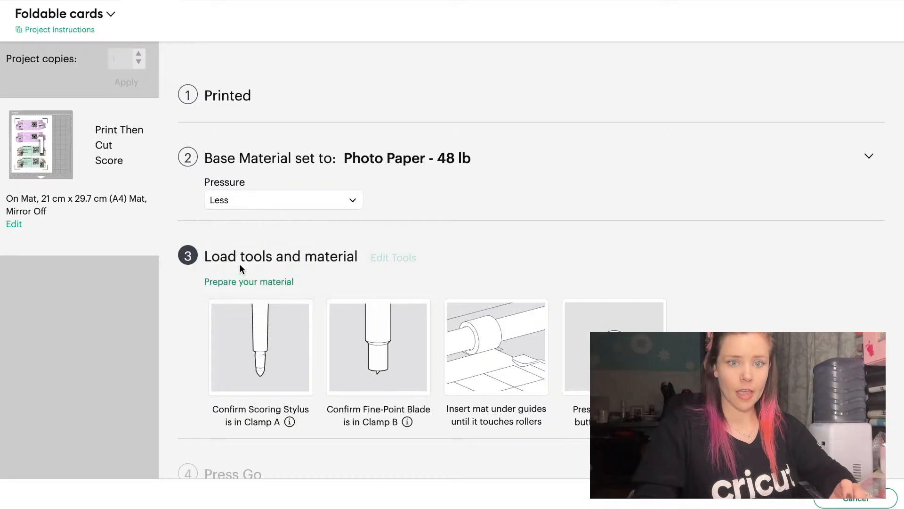